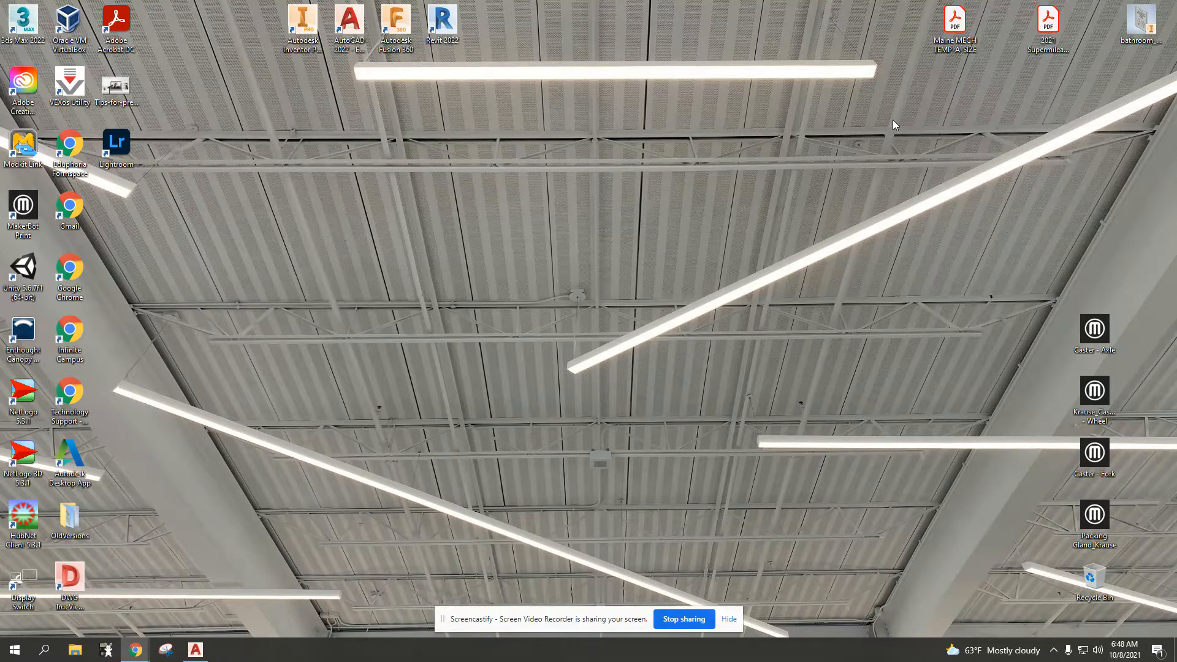
- Move the AutoCAD 2022 shortcut to an open area of the desktop
left_click(727, 617)
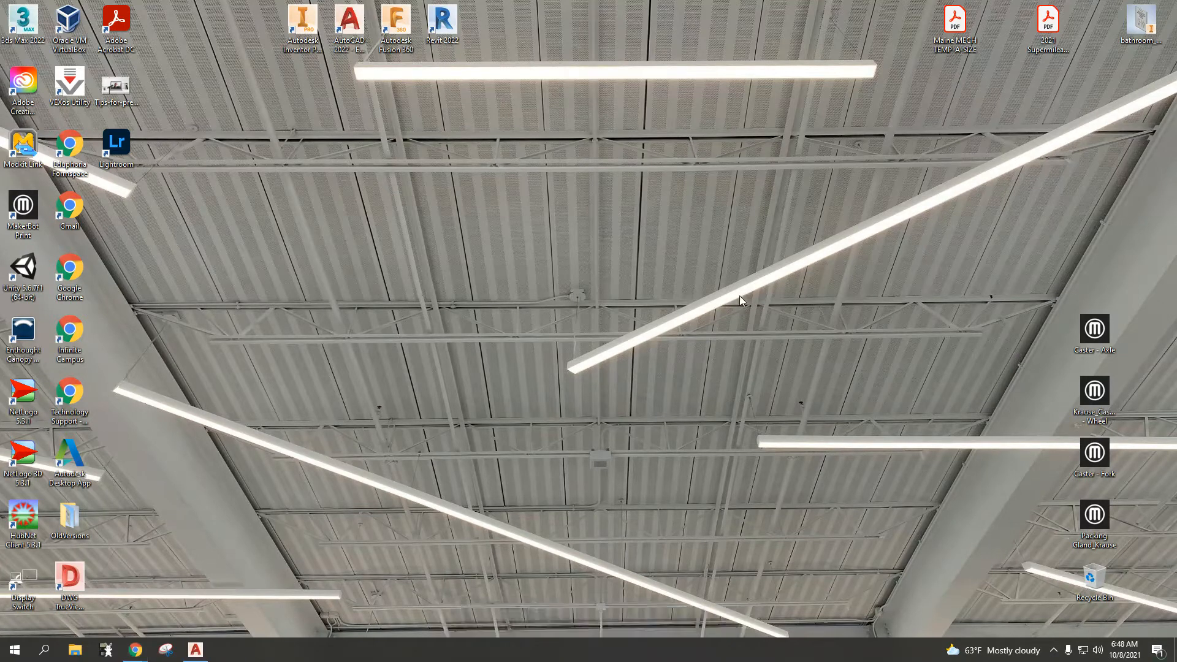
left_click_drag(349, 25, 370, 262)
left_click_drag(303, 206, 495, 383)
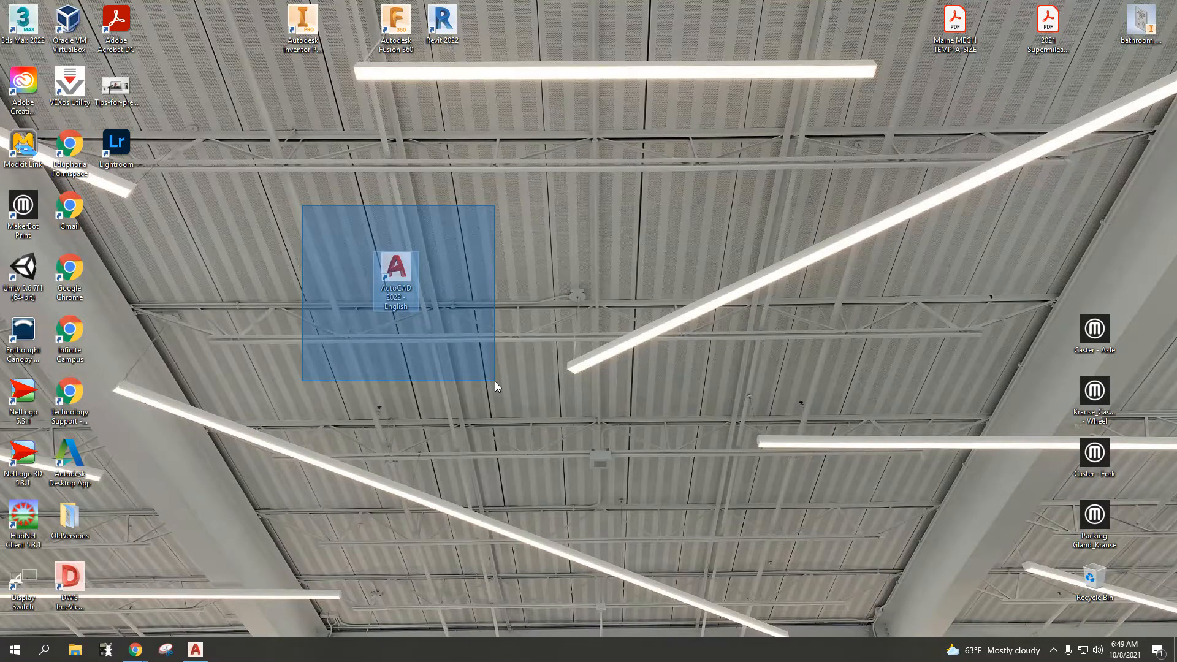
left_click_drag(494, 381, 328, 349)
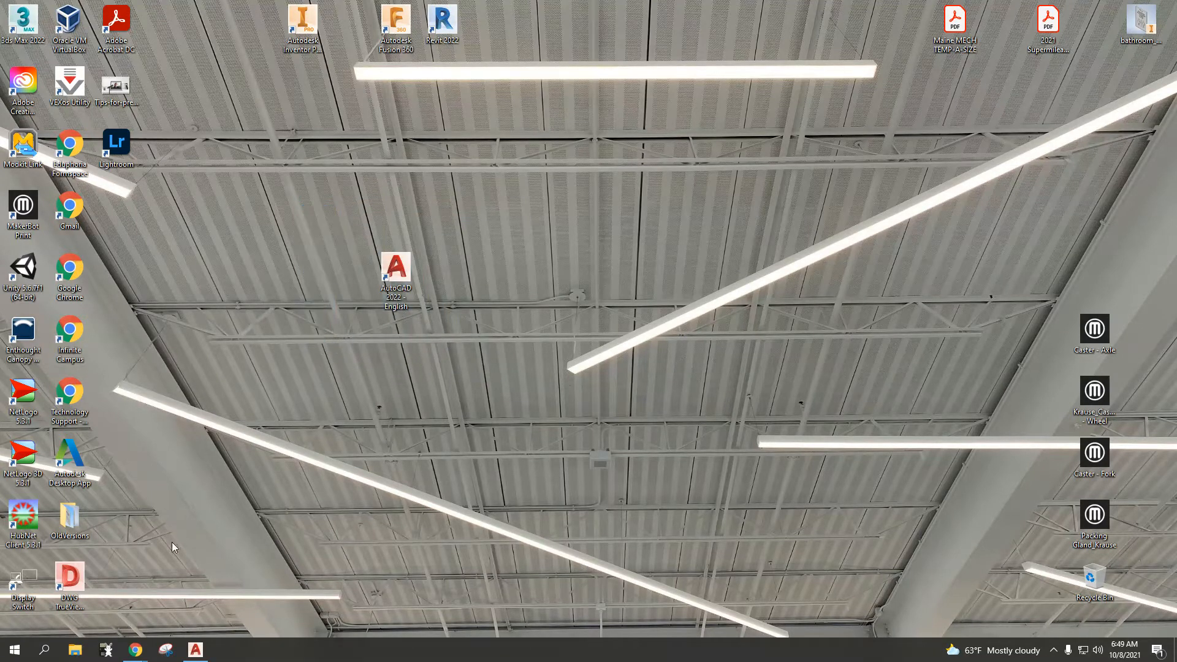
- Launch AutoCAD 2022 - English from the list of installed programs
left_click(15, 651)
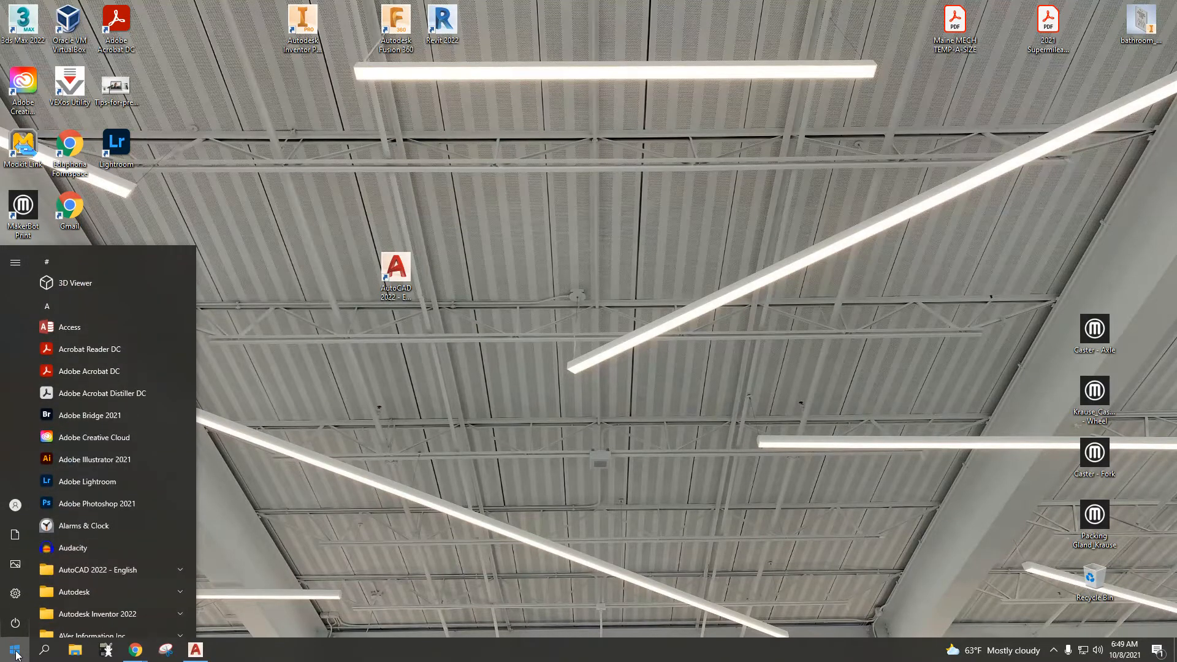
scroll(105, 429, "down", 3)
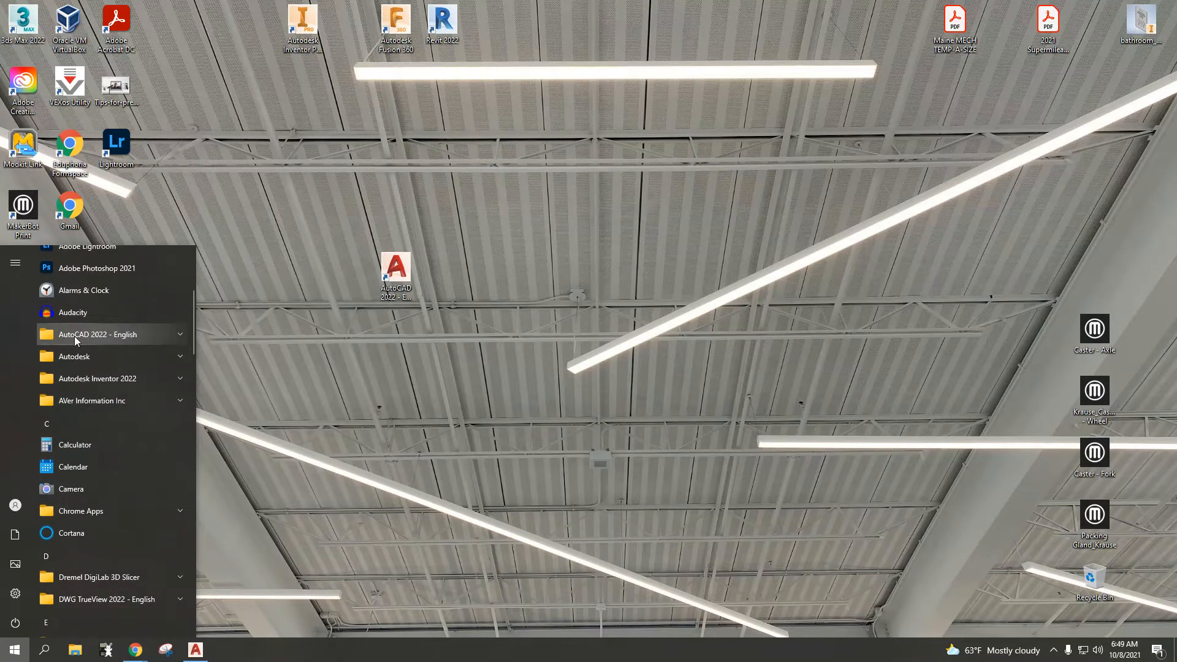
left_click(156, 337)
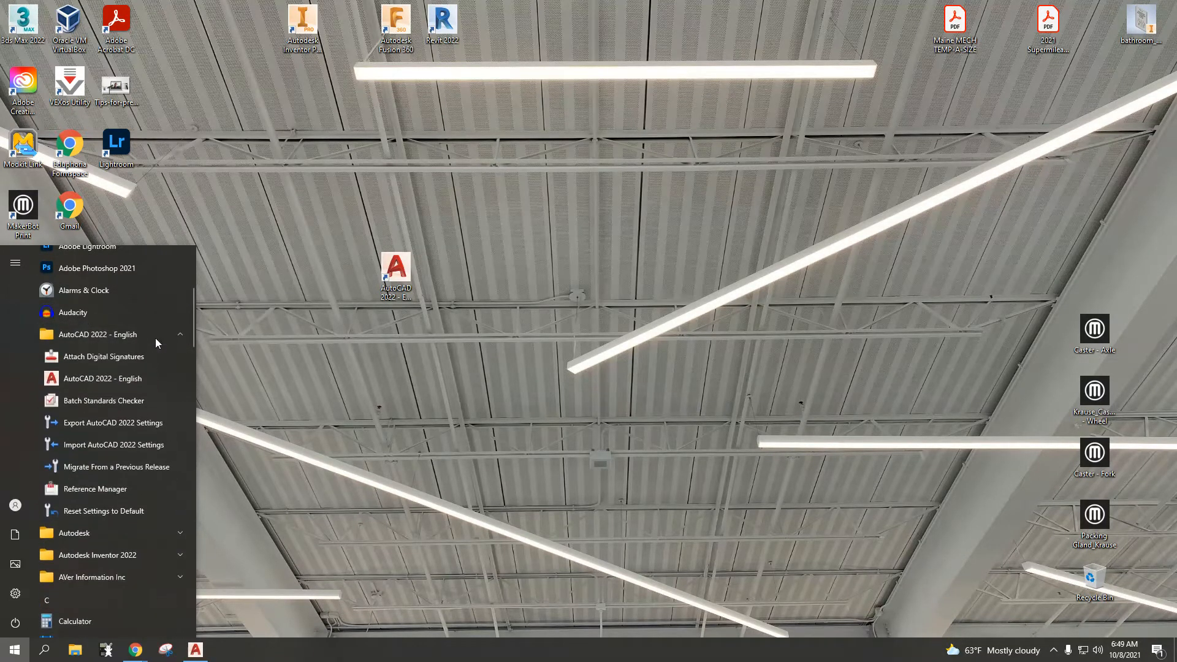
left_click(79, 380)
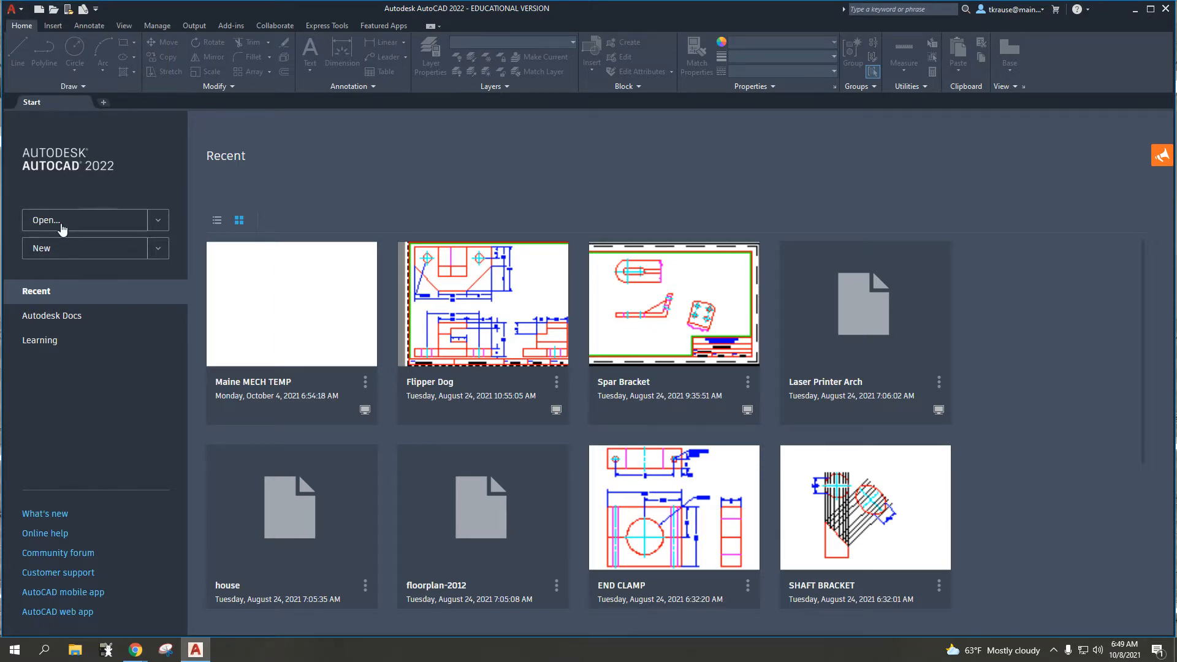
- Bring up the file selection dialog for opening an existing drawing and reposition it on screen
left_click(154, 223)
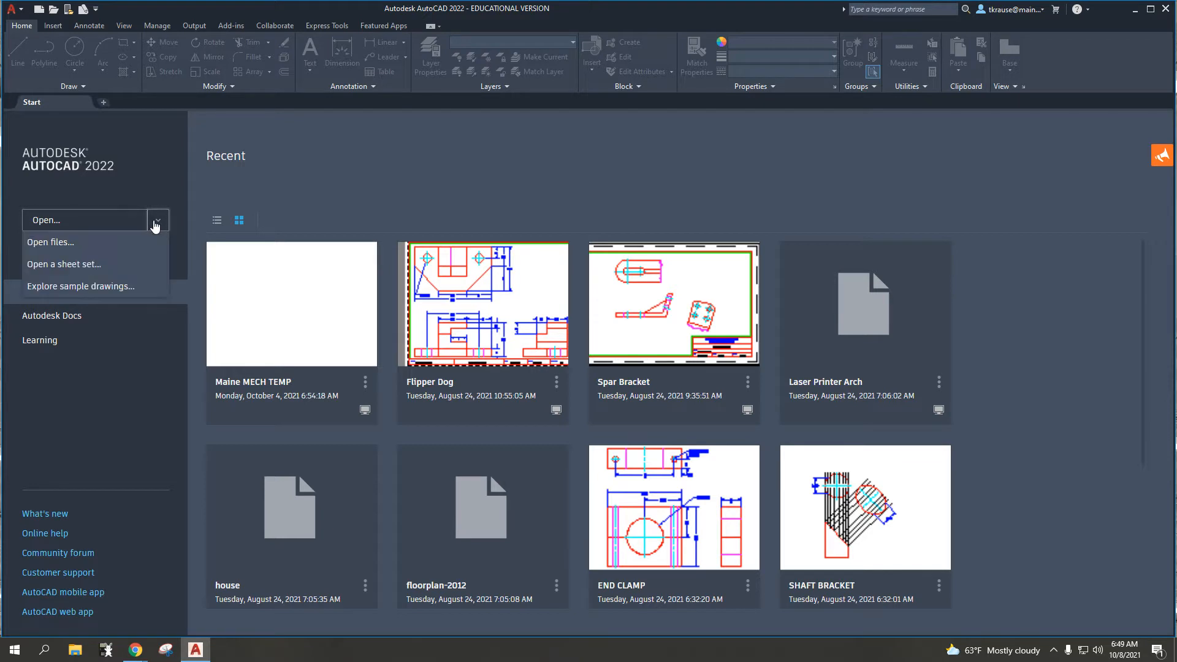
left_click(12, 11)
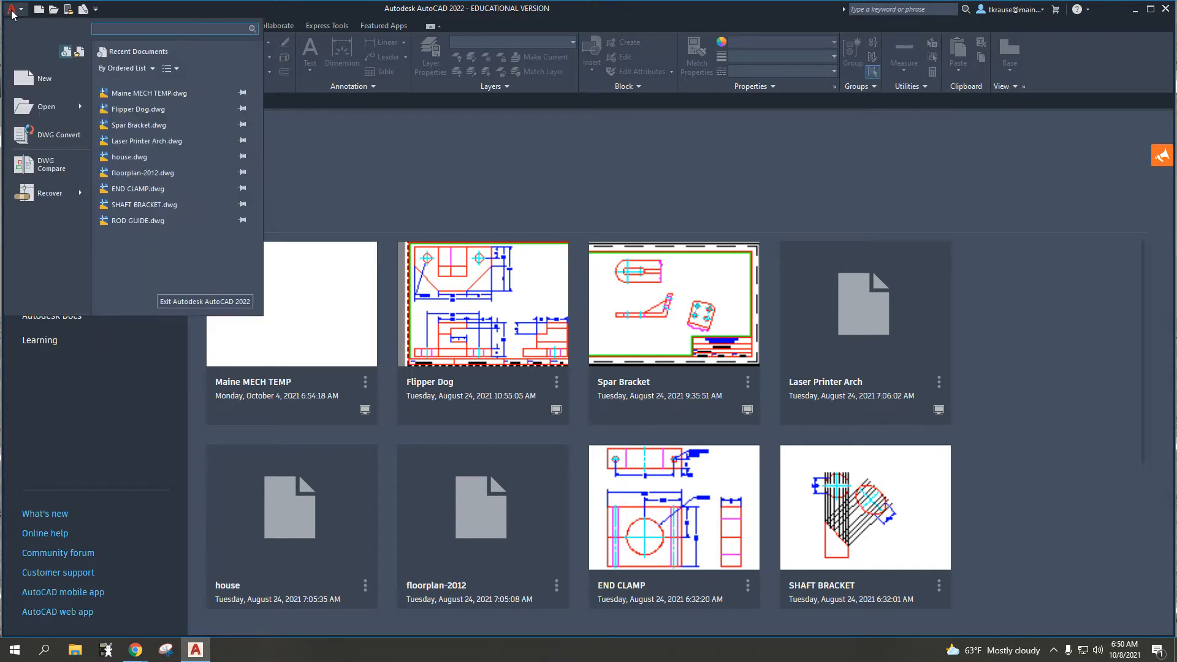
mouse_move(41, 109)
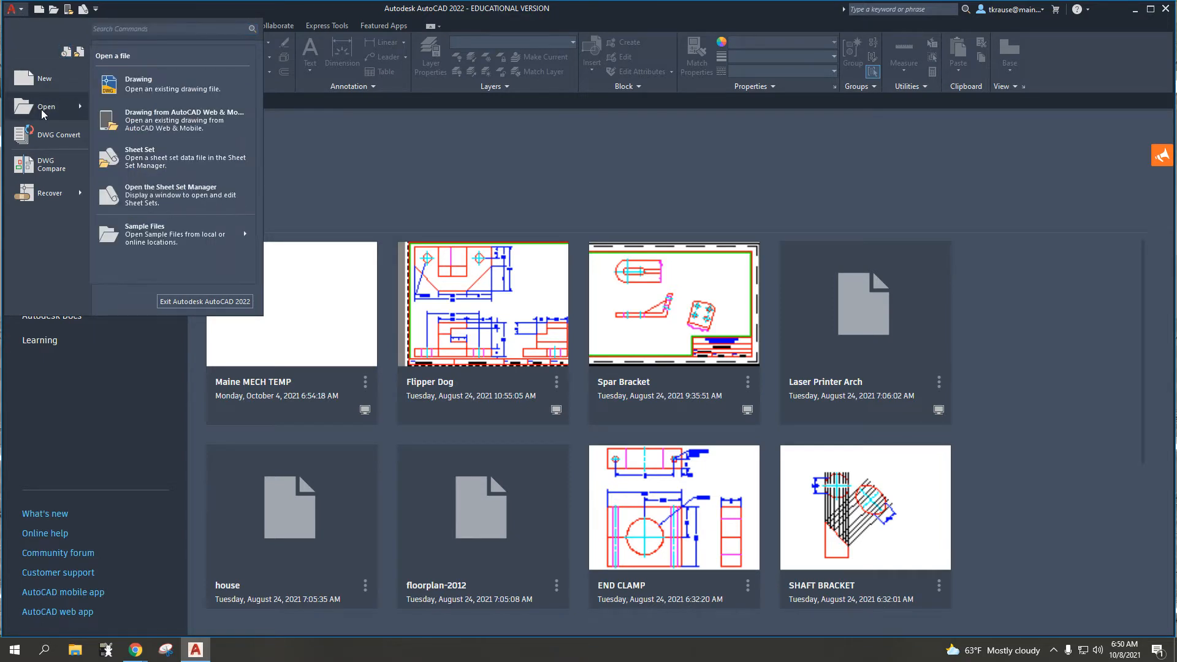
left_click(136, 91)
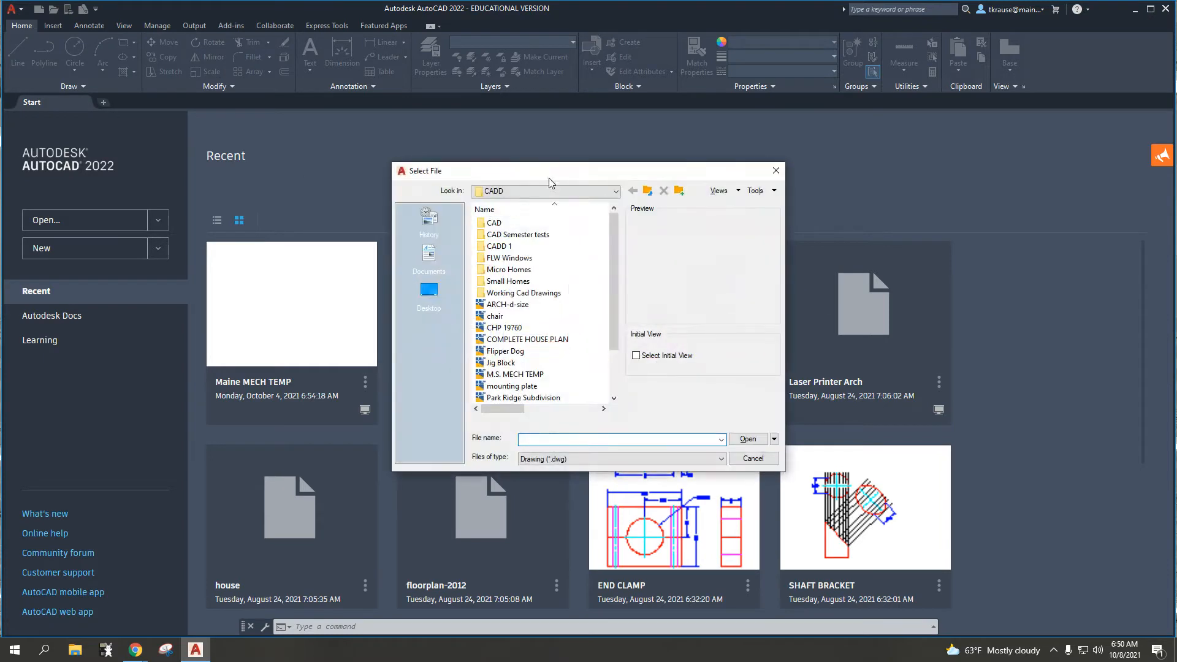
left_click_drag(429, 171, 500, 163)
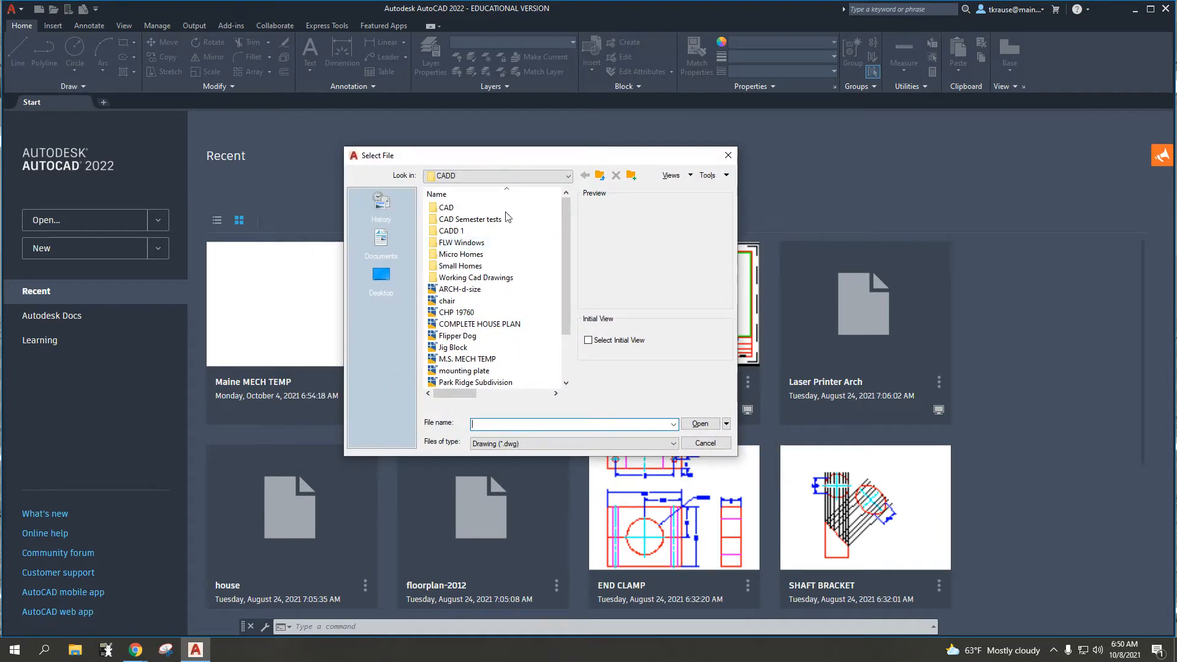
- Browse the Shared (S:) drive through MAINESOUTH, STUDENTS, AAT, Applied Technology, CAD Shared and the instructor's folder to TEMPLATE FILES
left_click(520, 177)
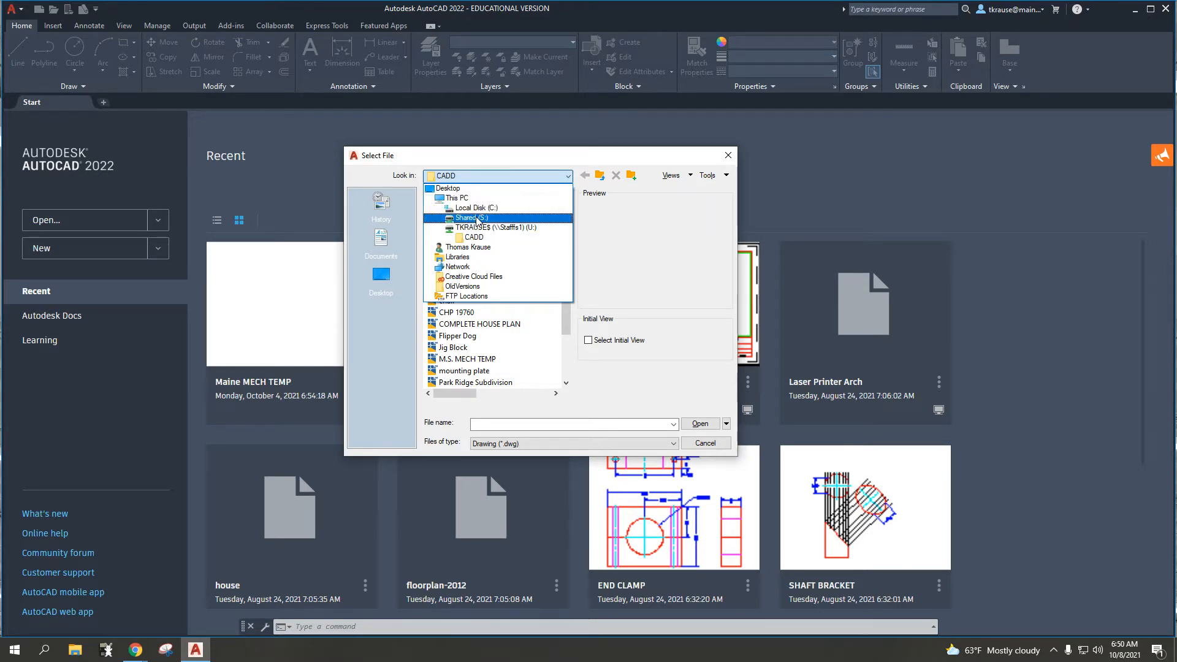
left_click(525, 178)
left_click(534, 180)
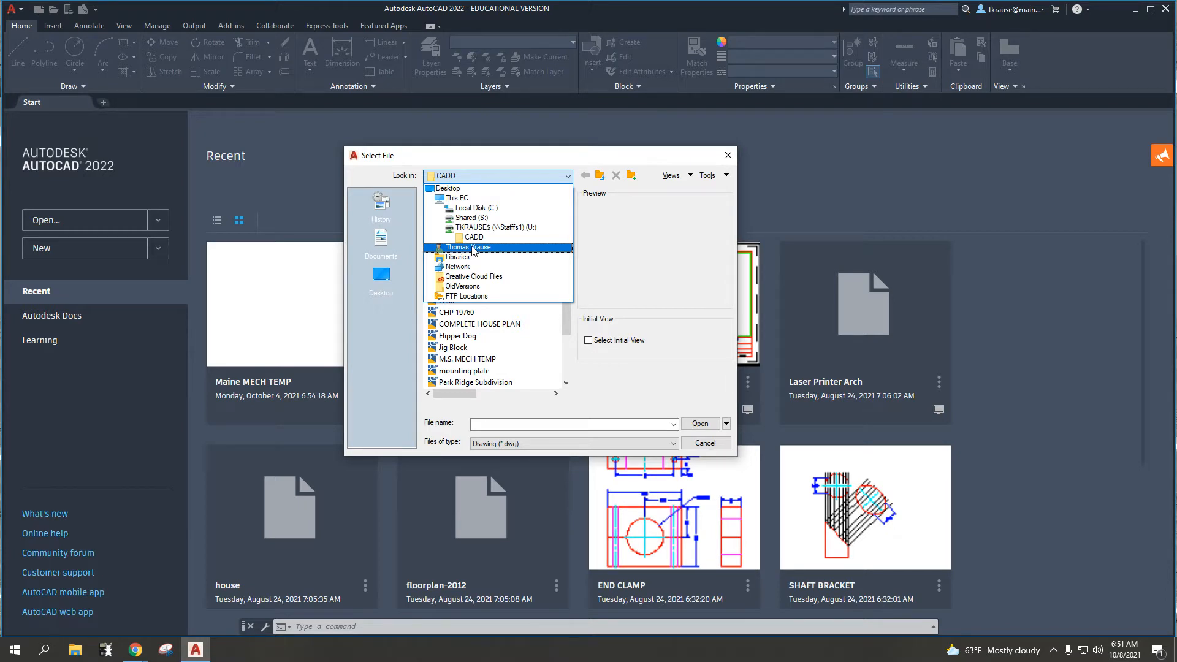
left_click(490, 218)
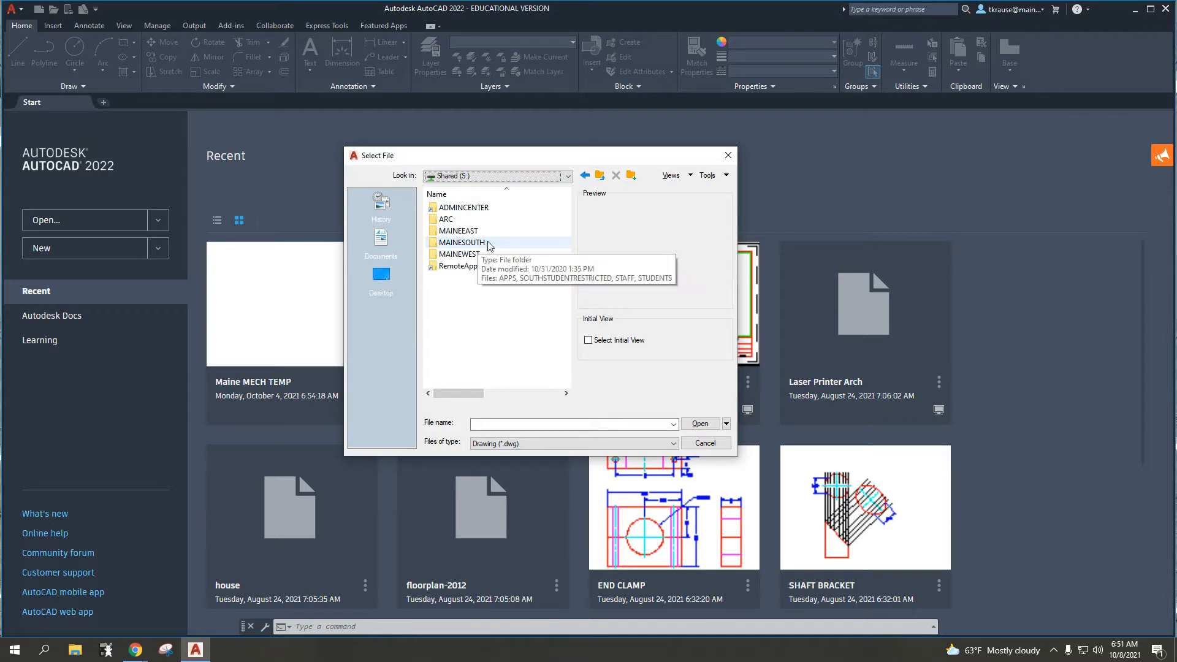
double_click(488, 244)
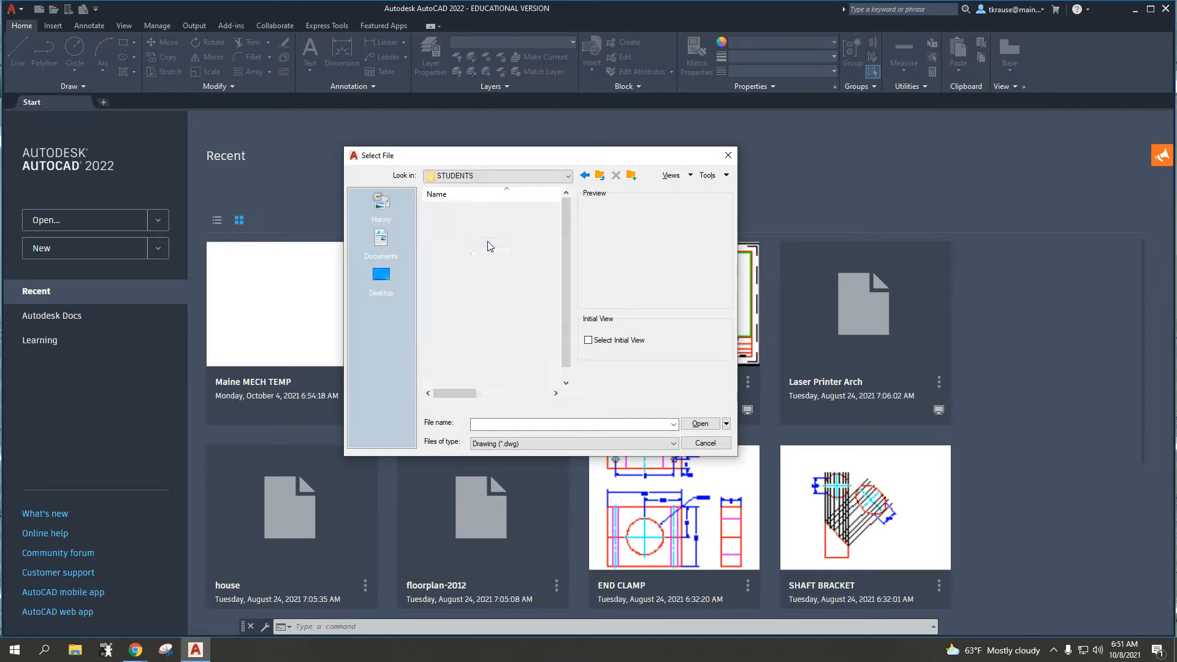
double_click(482, 208)
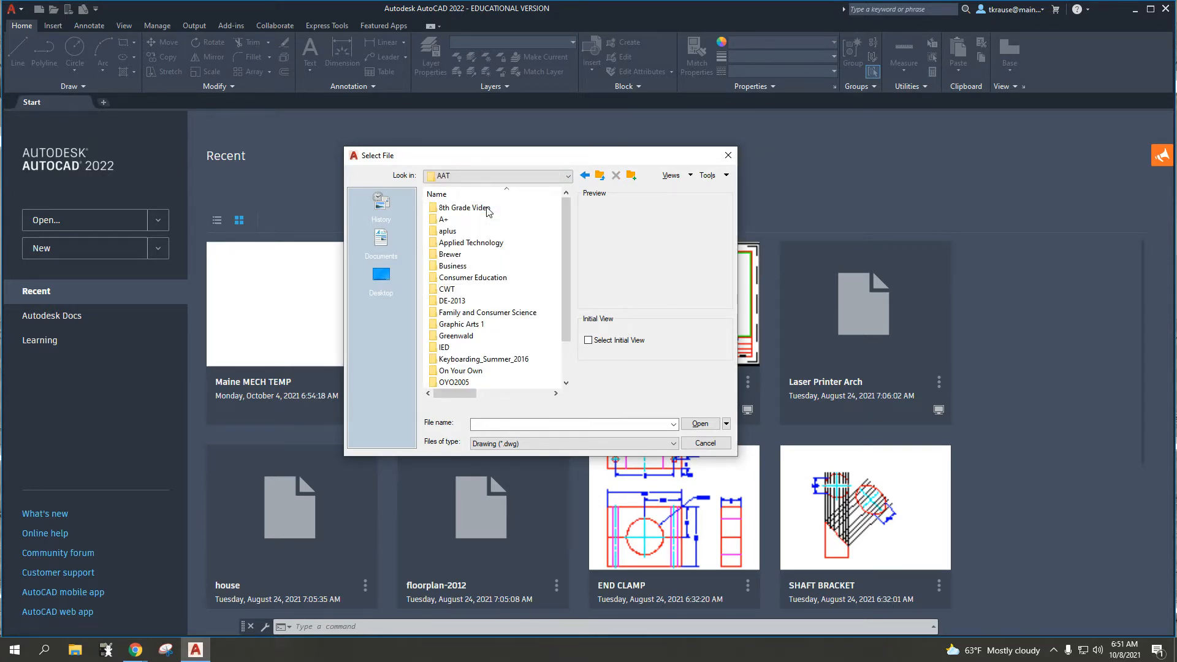
double_click(493, 243)
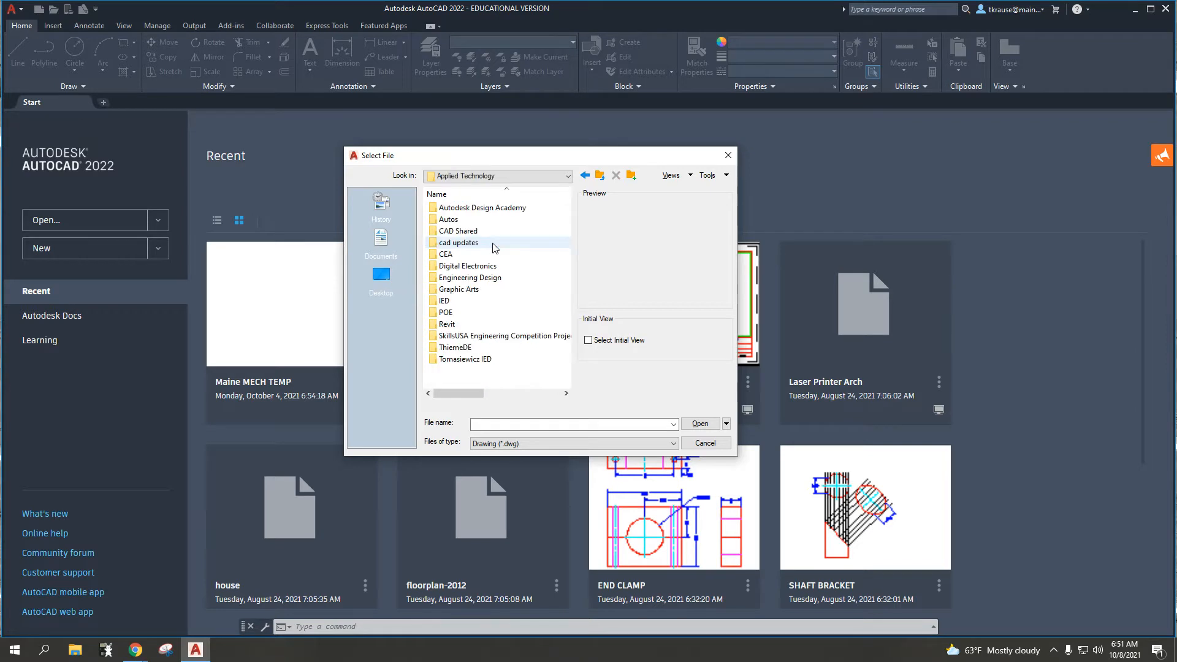
double_click(488, 232)
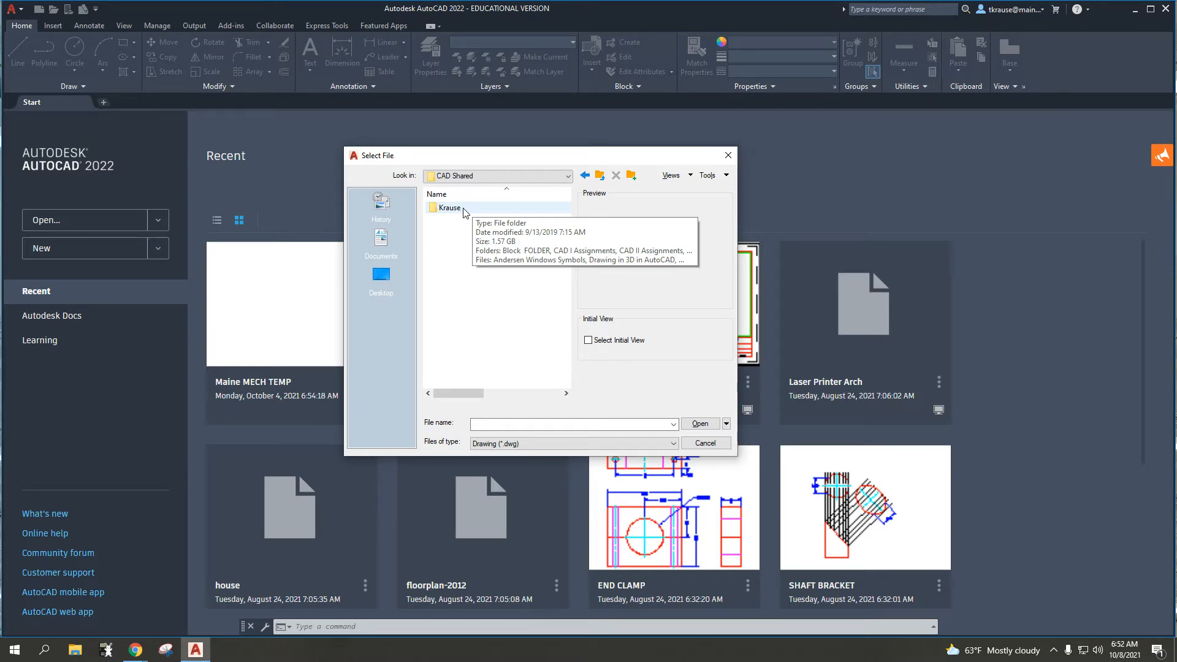
double_click(465, 212)
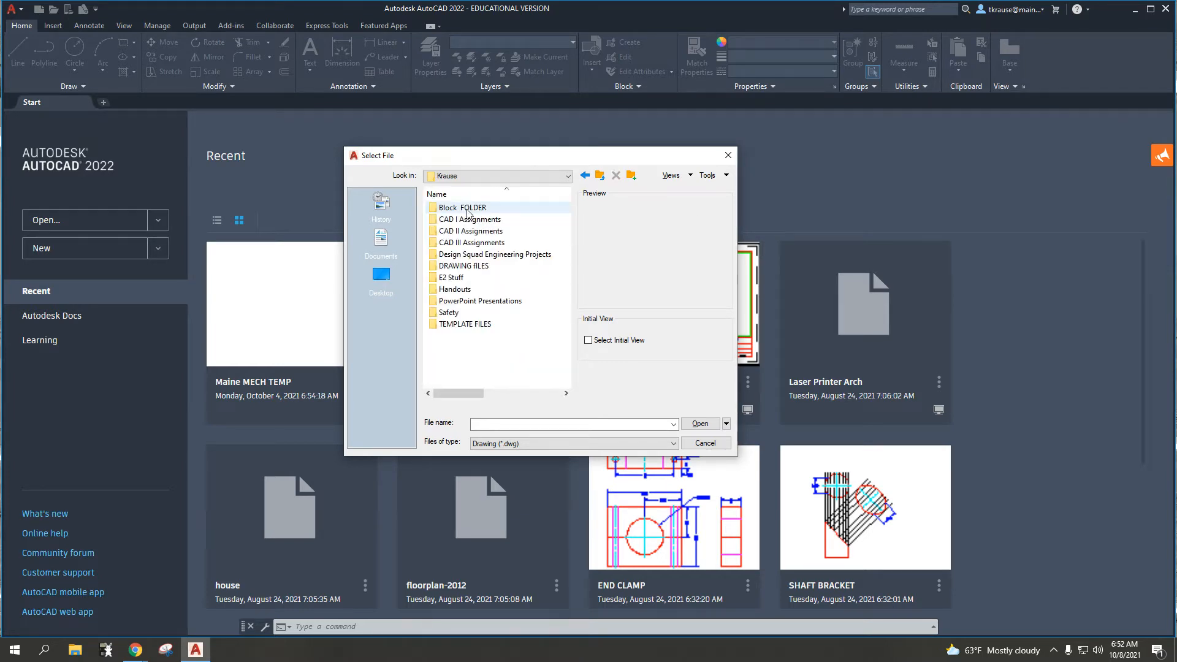
double_click(466, 325)
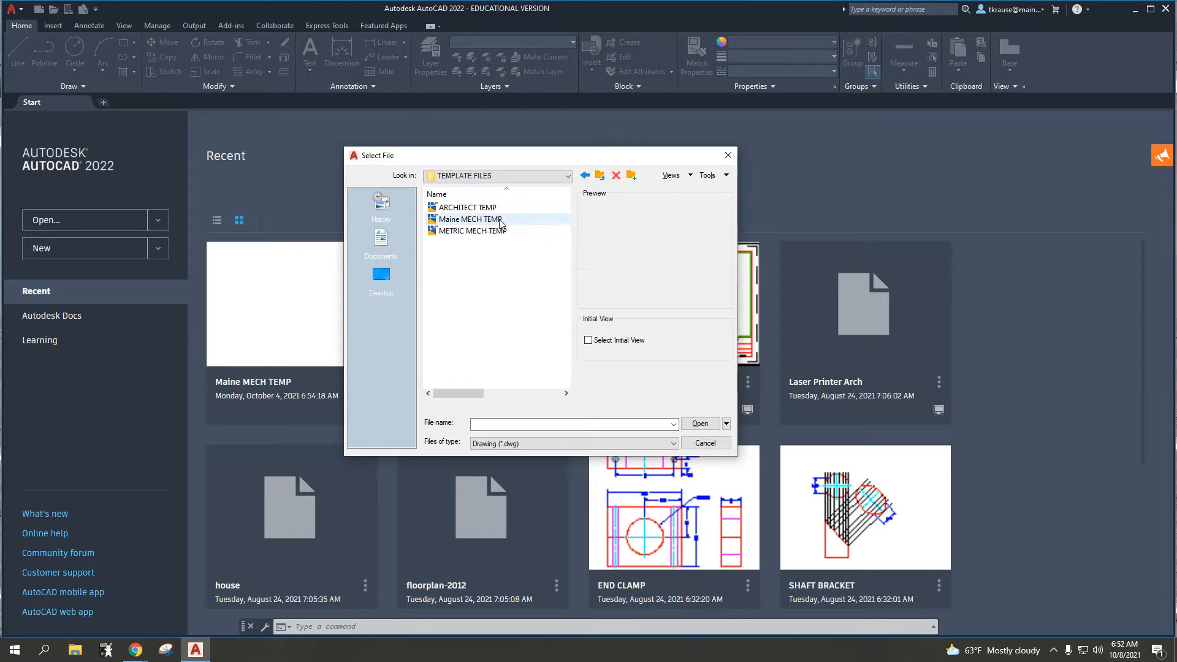
- Open the Maine MECH TEMP drawing as read-only
left_click(500, 220)
left_click(700, 423)
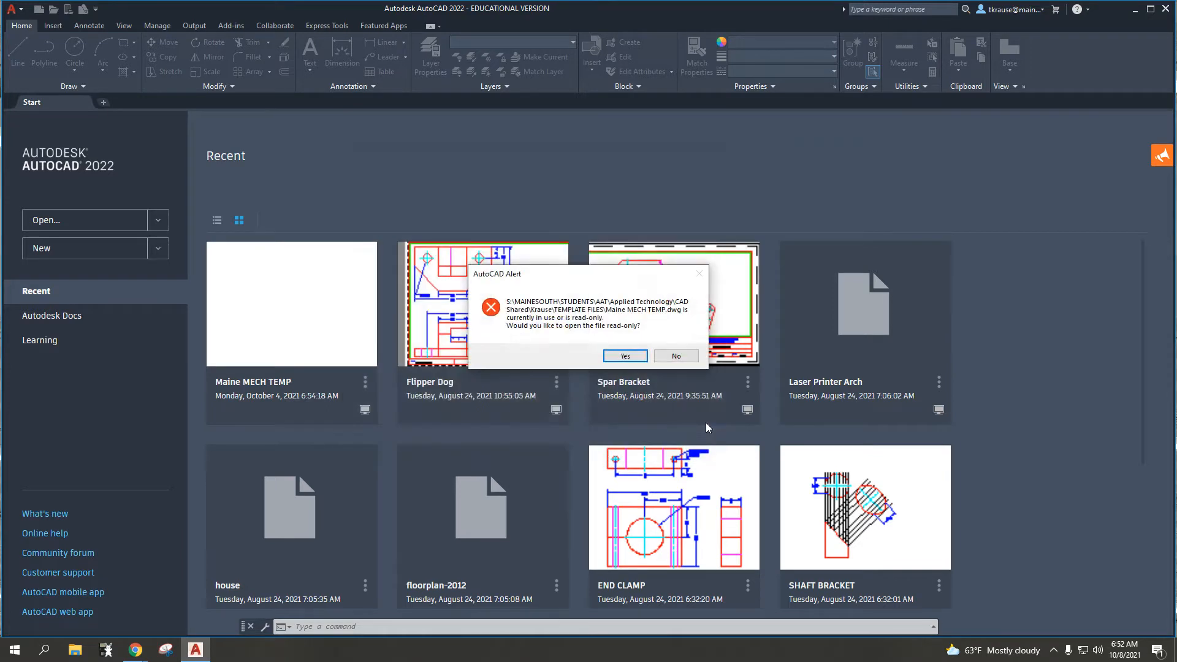
left_click_drag(554, 280, 522, 159)
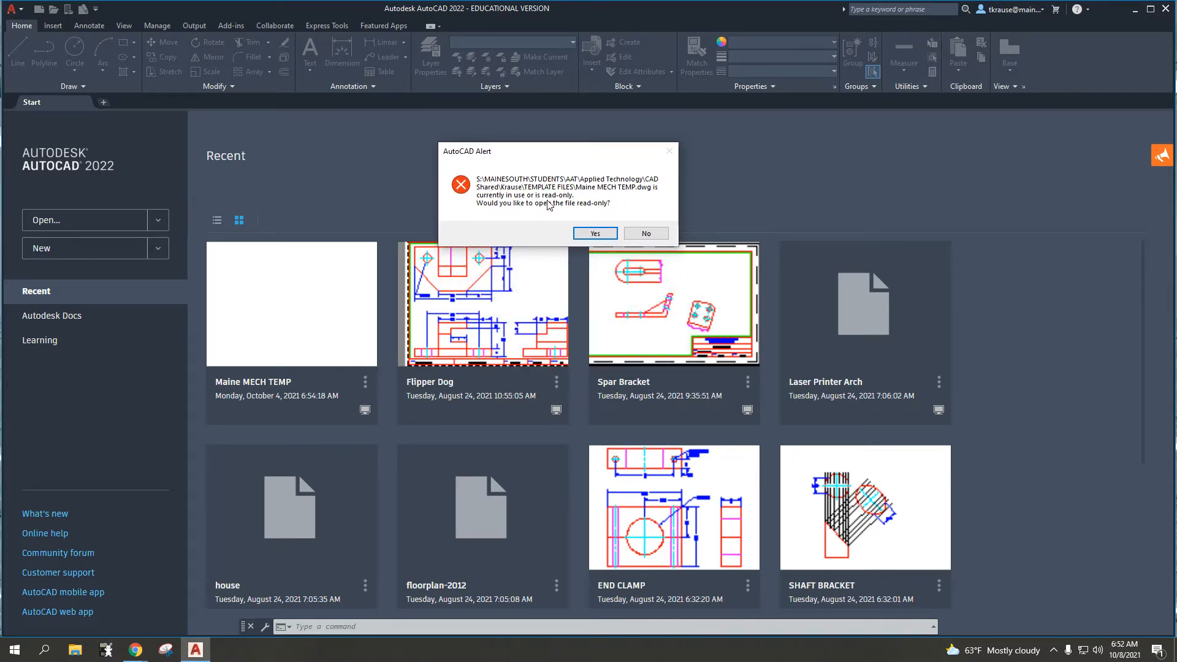
left_click(586, 233)
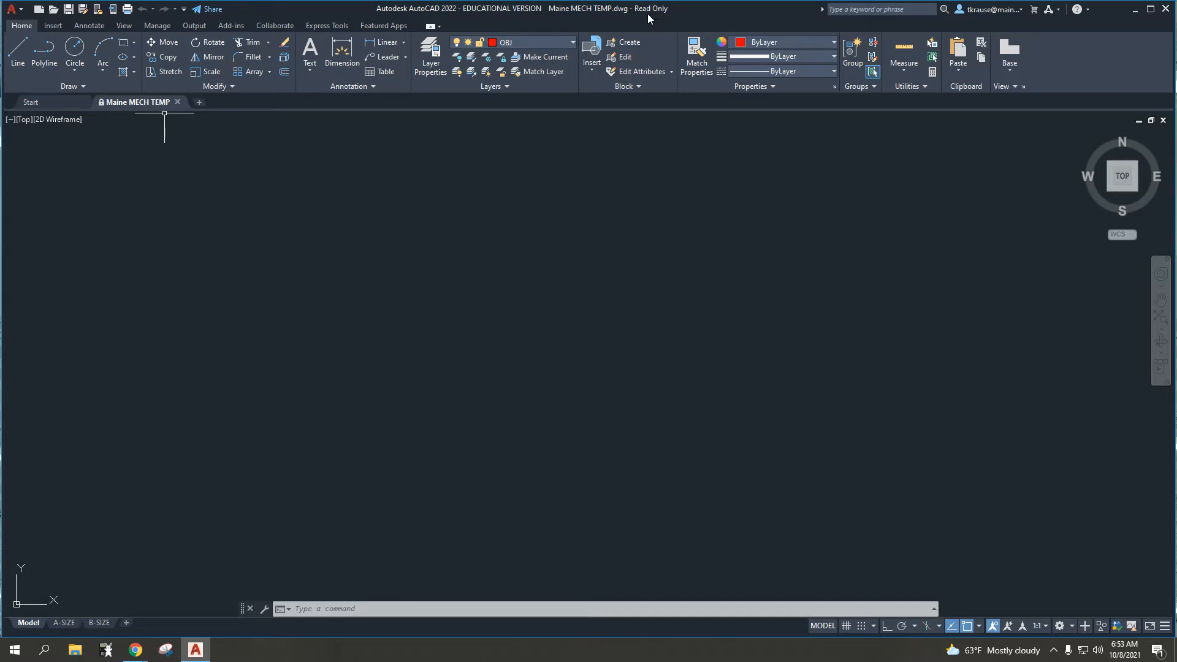
- Start saving a copy of the drawing in DWG format and choose the personal U: drive as its location
left_click(11, 12)
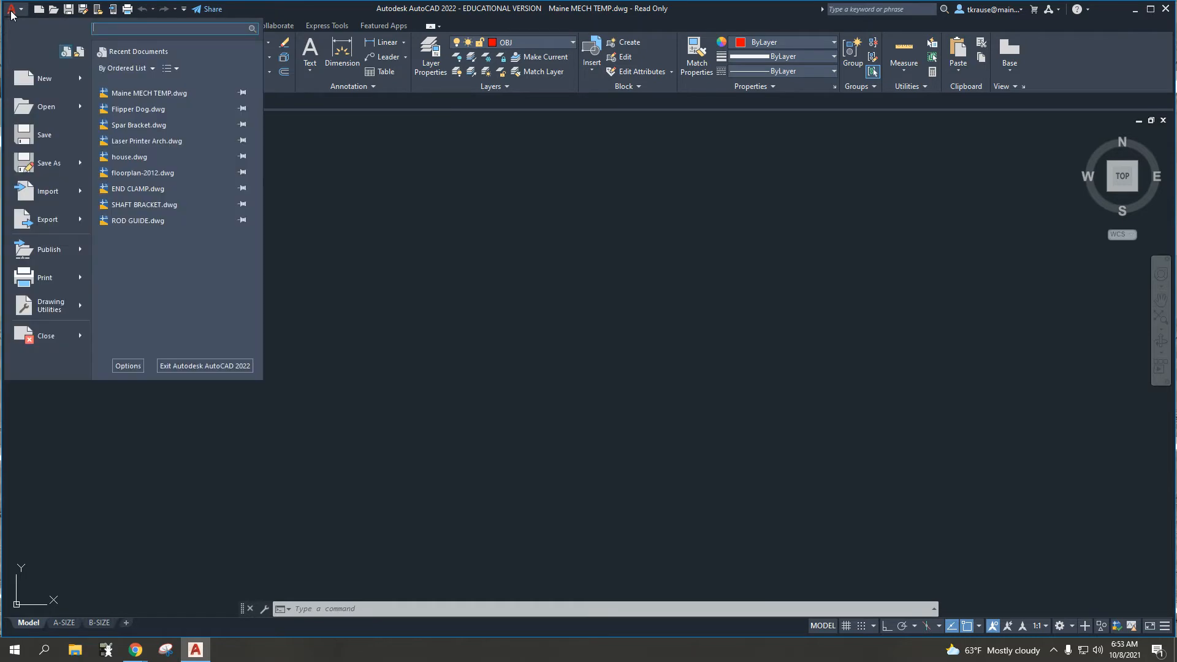
mouse_move(46, 171)
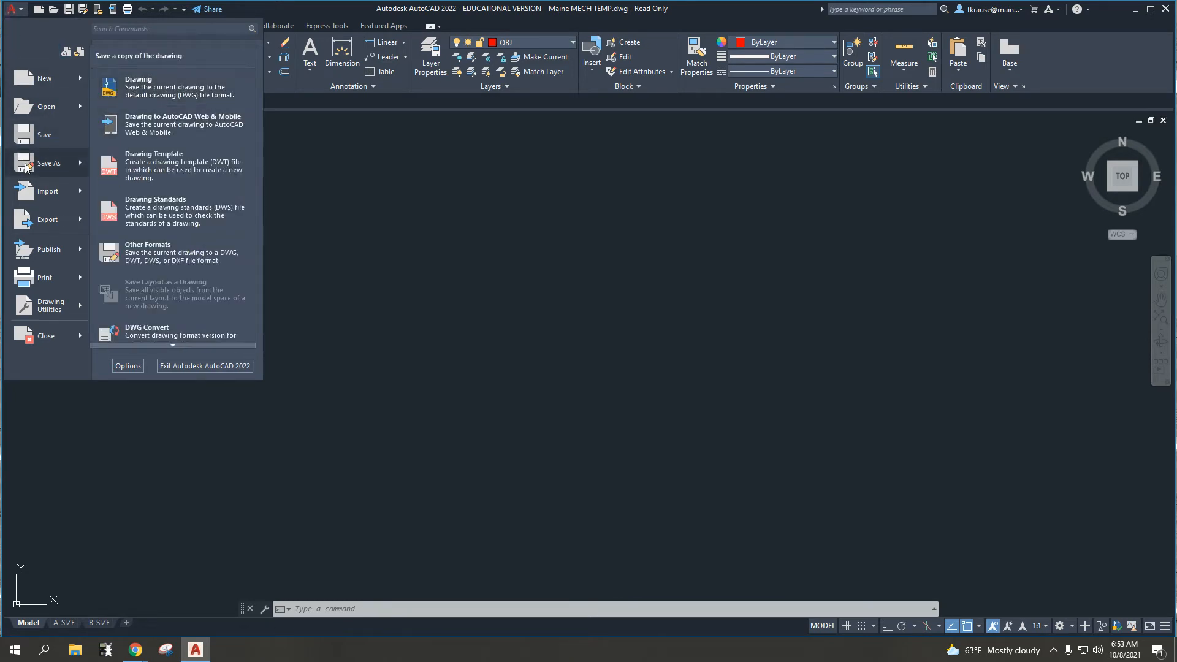
left_click(156, 88)
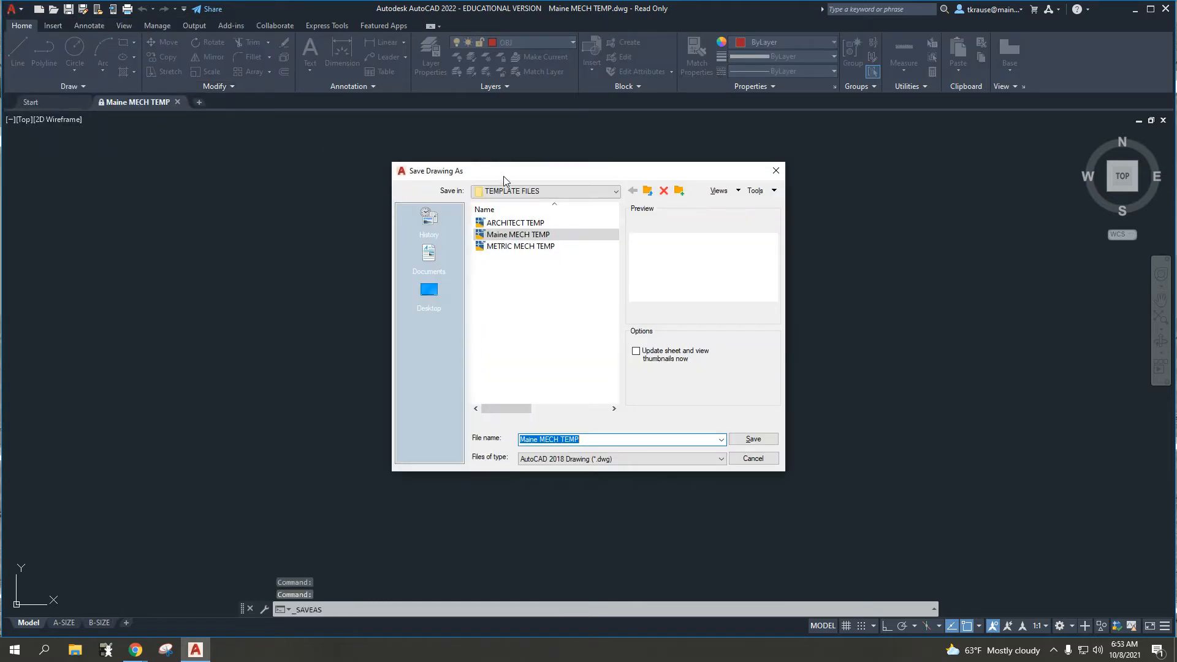
left_click_drag(503, 176, 477, 151)
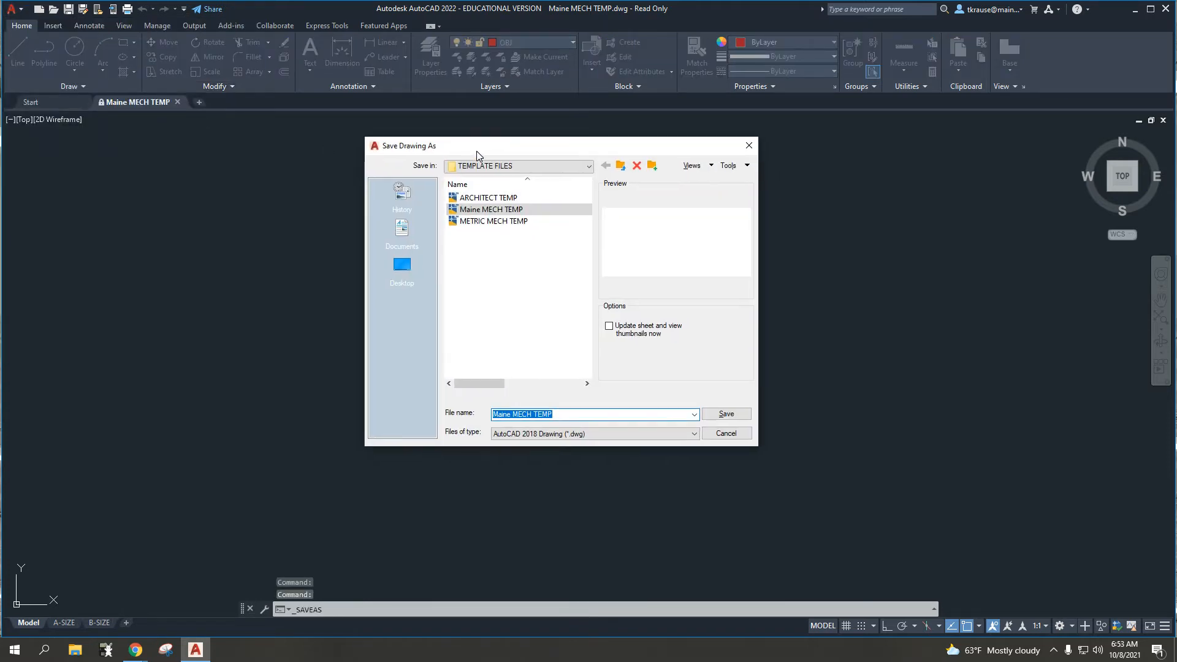
left_click(548, 170)
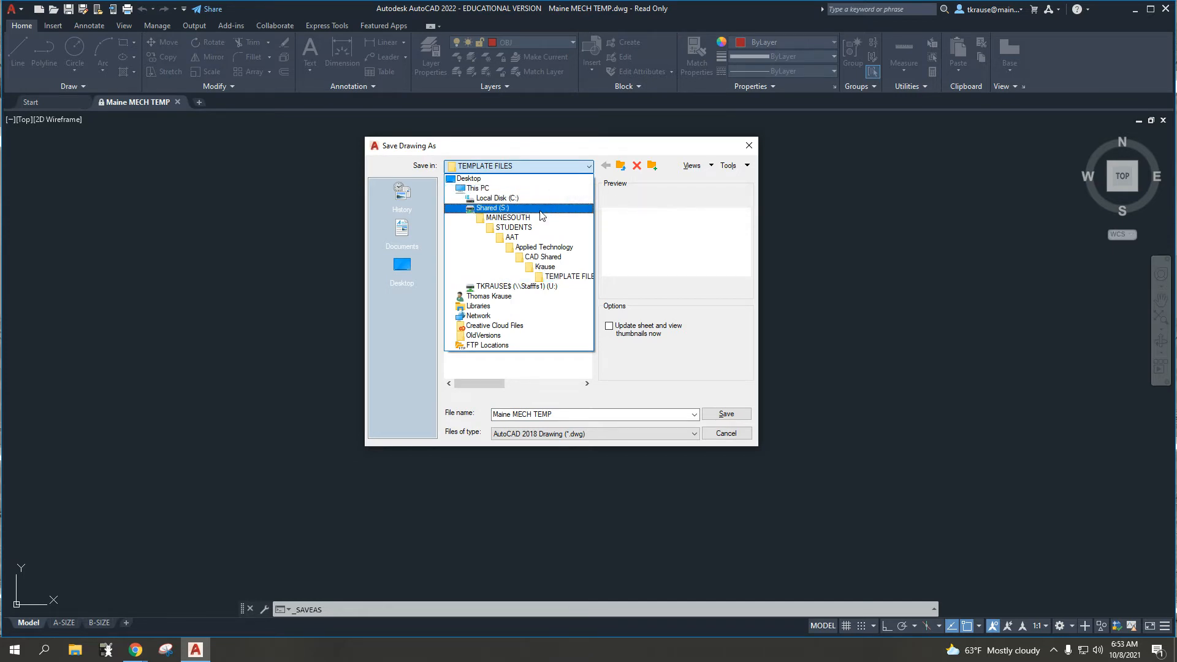
left_click(529, 287)
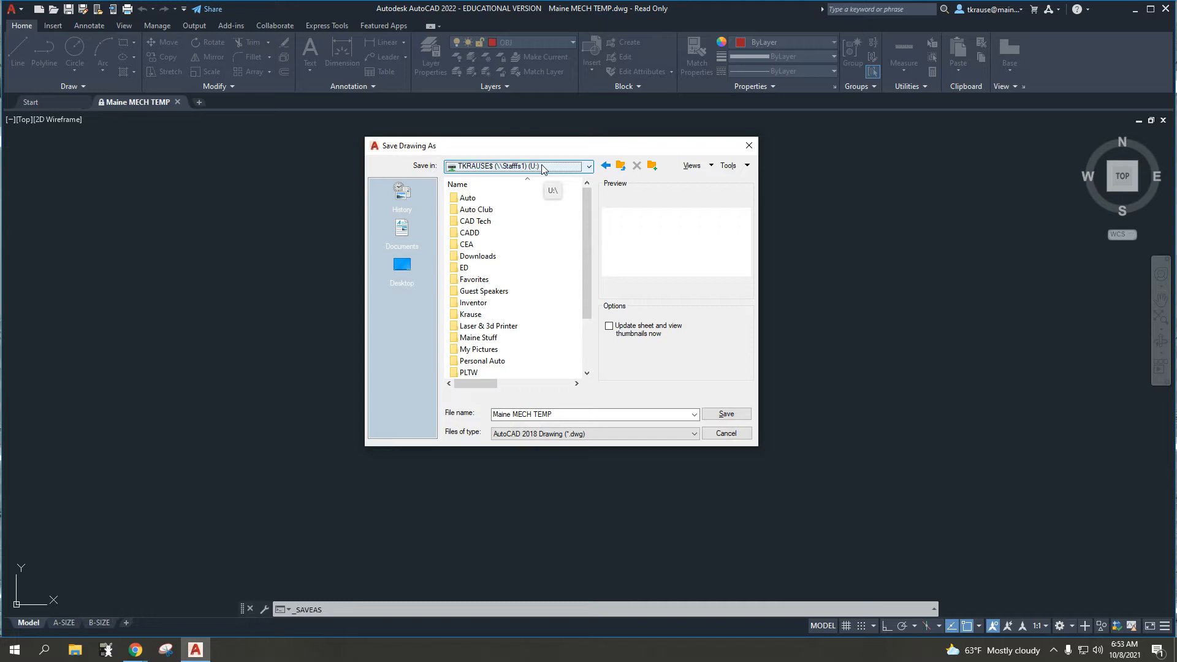
- Create a folder named CAD CLASS on the U: drive and open it as the save location
left_click(652, 169)
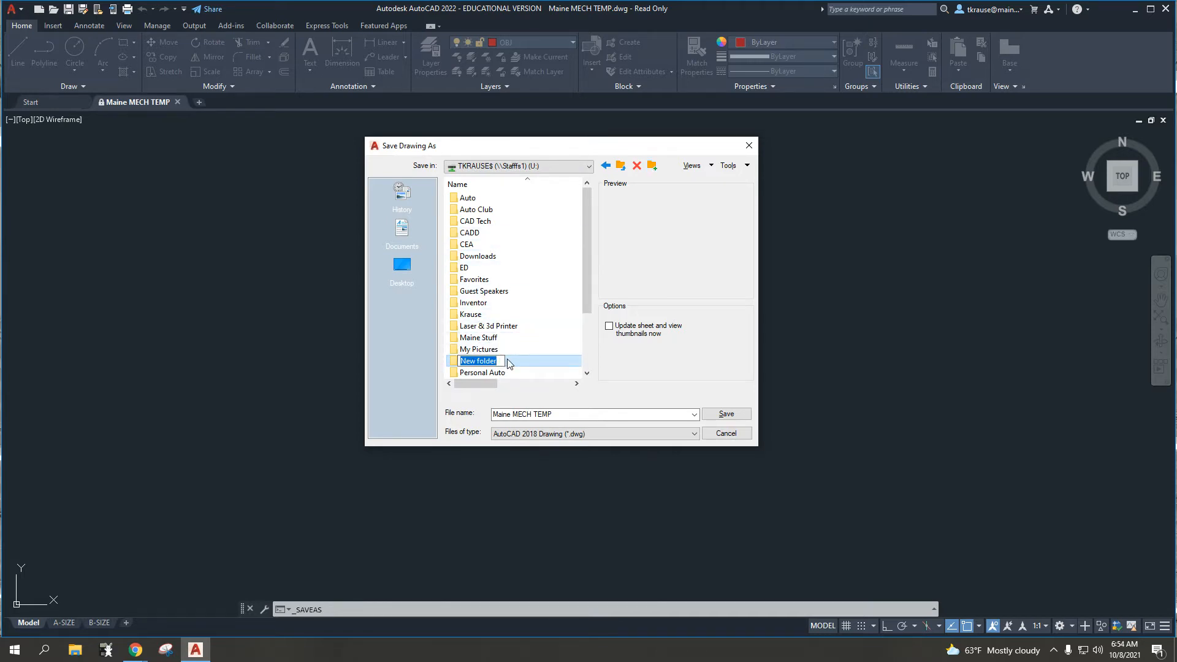
type("CAD CLASS")
key("Return")
double_click(483, 363)
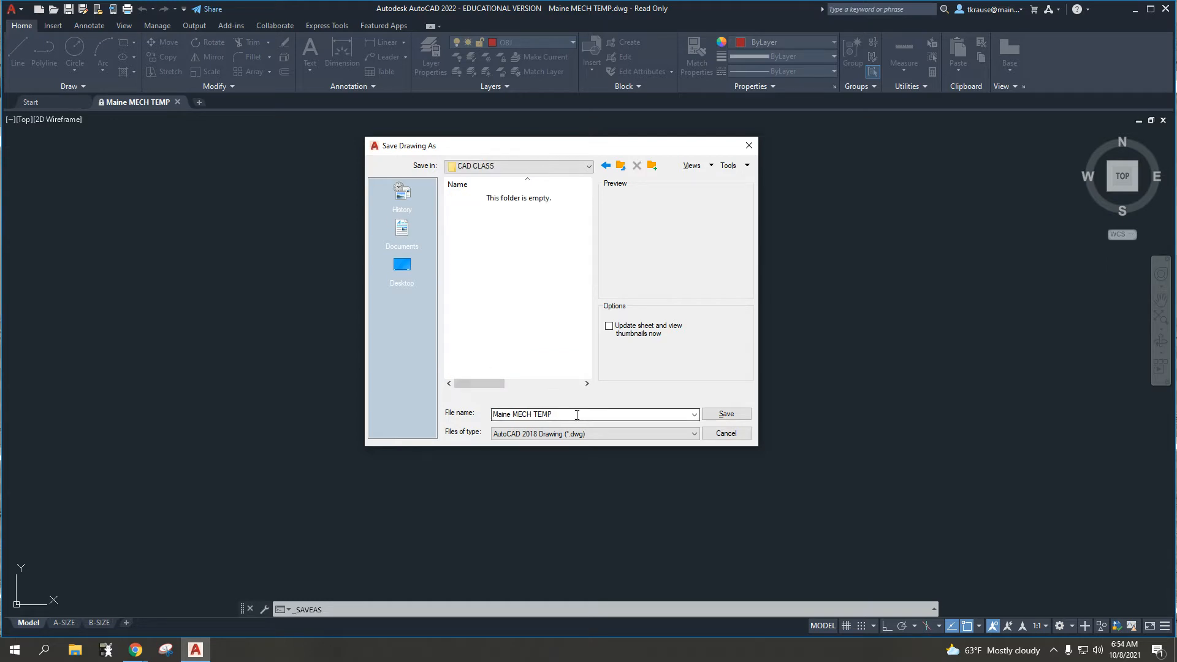
- Save the drawing in the CAD CLASS folder under the file name Inlaid Linoleum
left_click(558, 416)
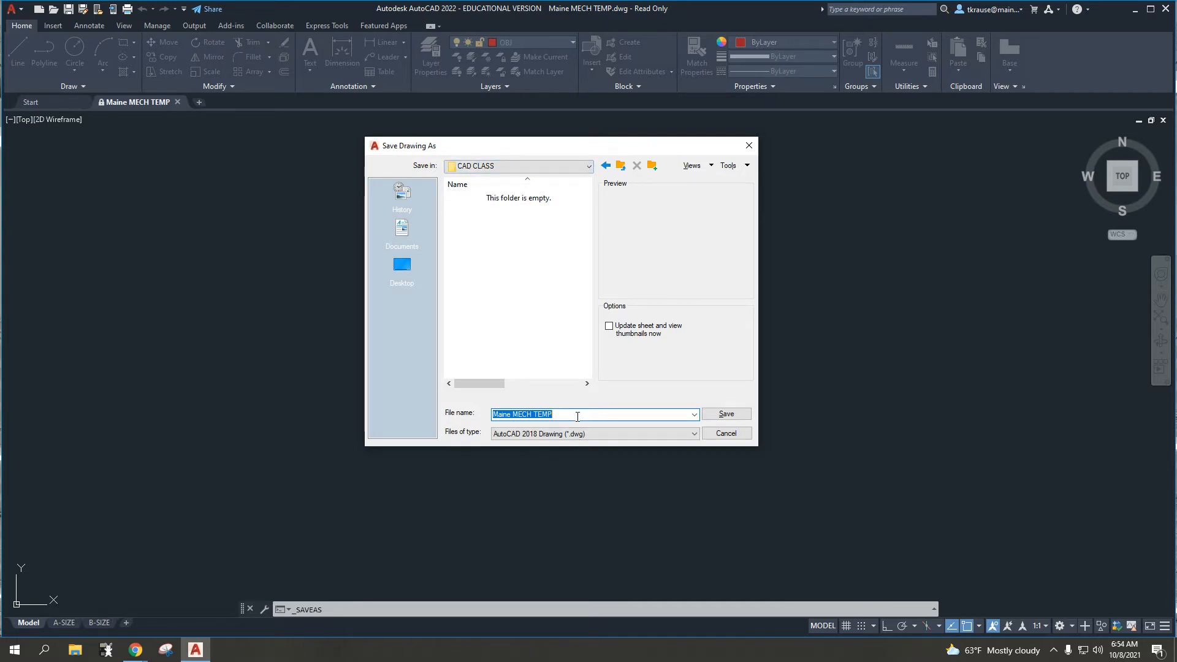
type("Inlaid Lin")
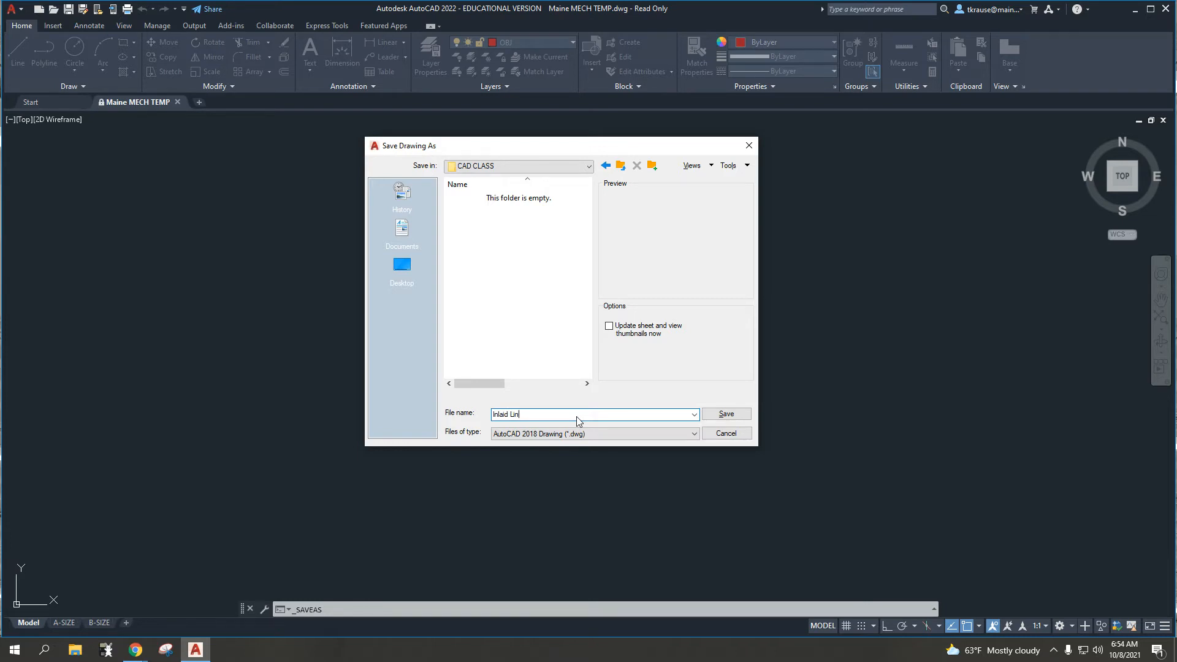
type("oleum")
left_click(726, 414)
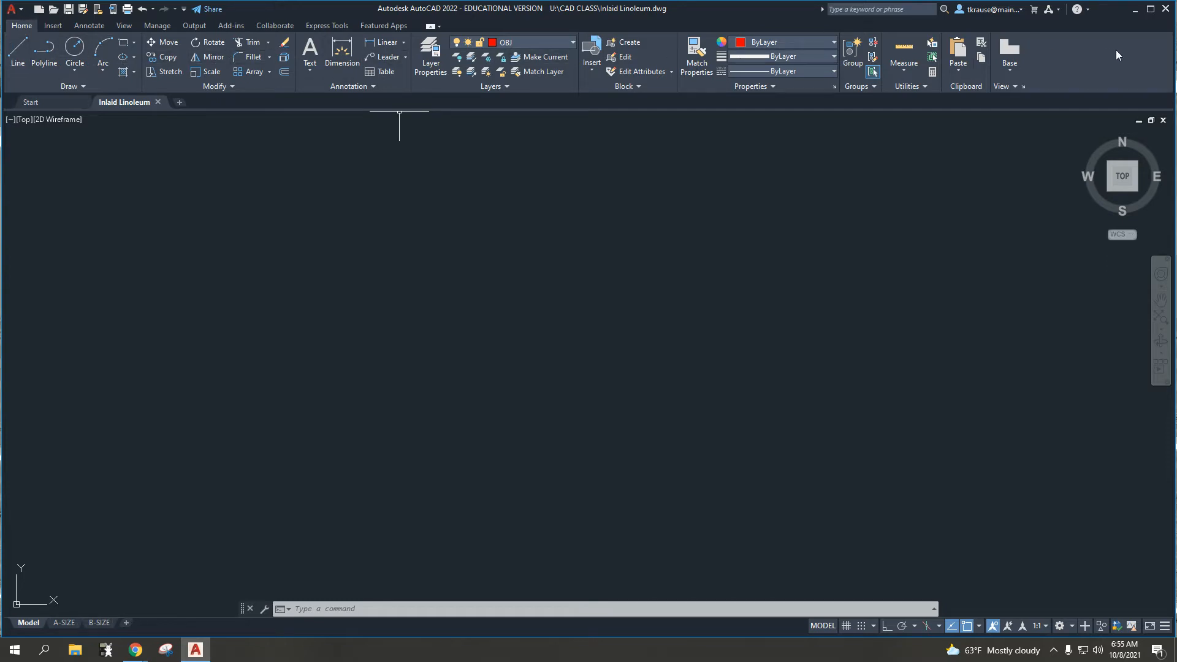
left_click(52, 26)
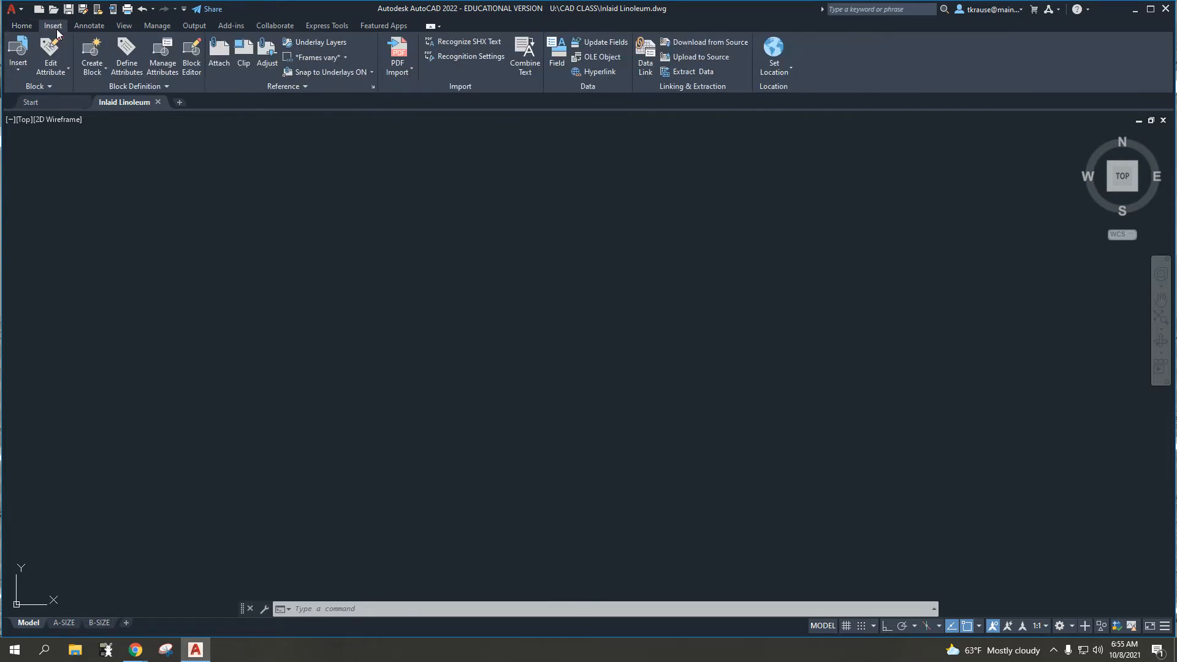
left_click(86, 25)
left_click(125, 26)
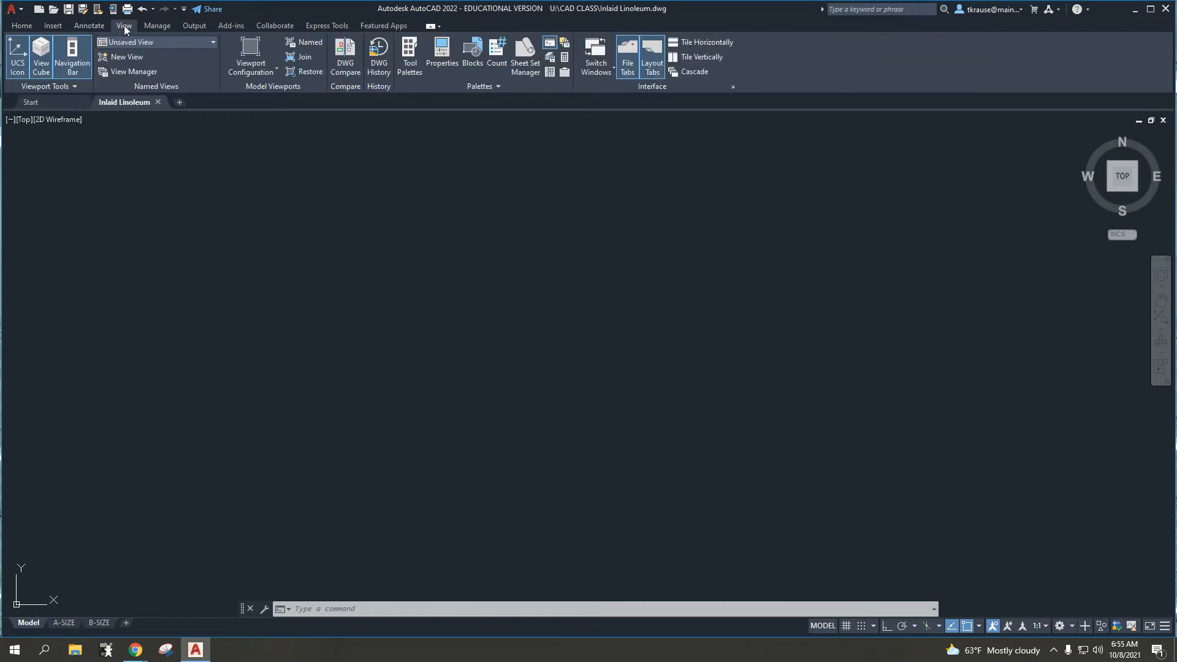
left_click(157, 26)
left_click(21, 27)
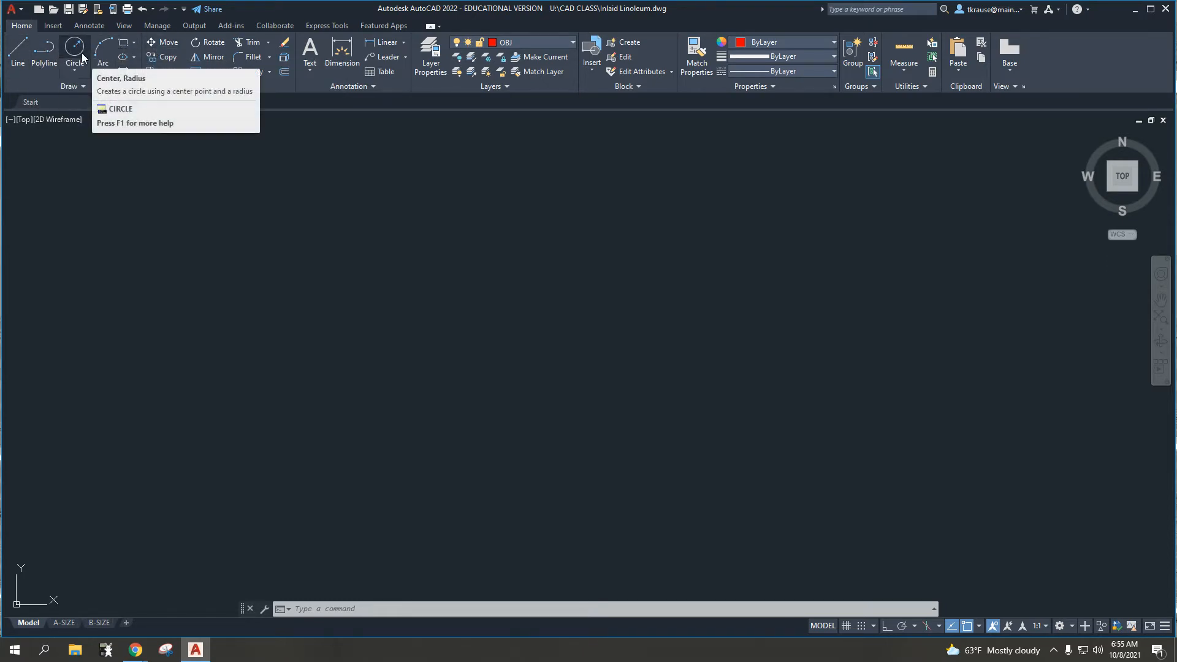
- Move the command line to the upper edge of the drawing area, just below the file tabs
mouse_move(244, 613)
left_mouse_down()
mouse_move(255, 227)
mouse_move(229, 127)
left_mouse_up()
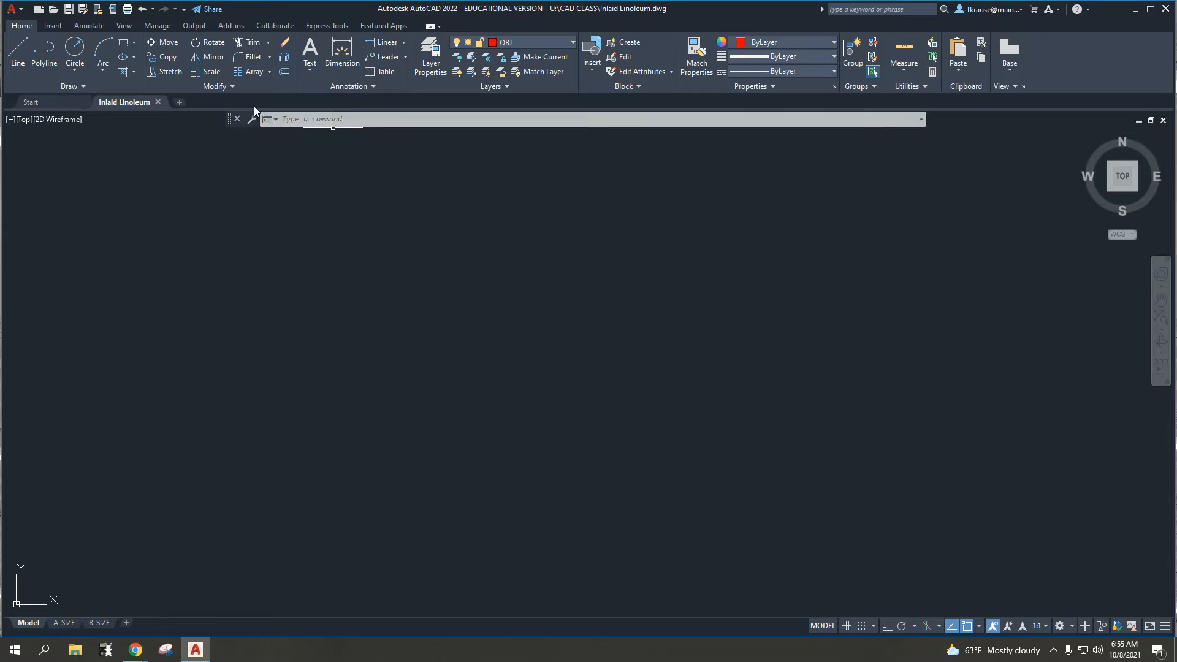
mouse_move(229, 118)
left_mouse_down()
mouse_move(229, 263)
mouse_move(283, 583)
mouse_move(276, 611)
mouse_move(270, 252)
mouse_move(243, 123)
left_mouse_up()
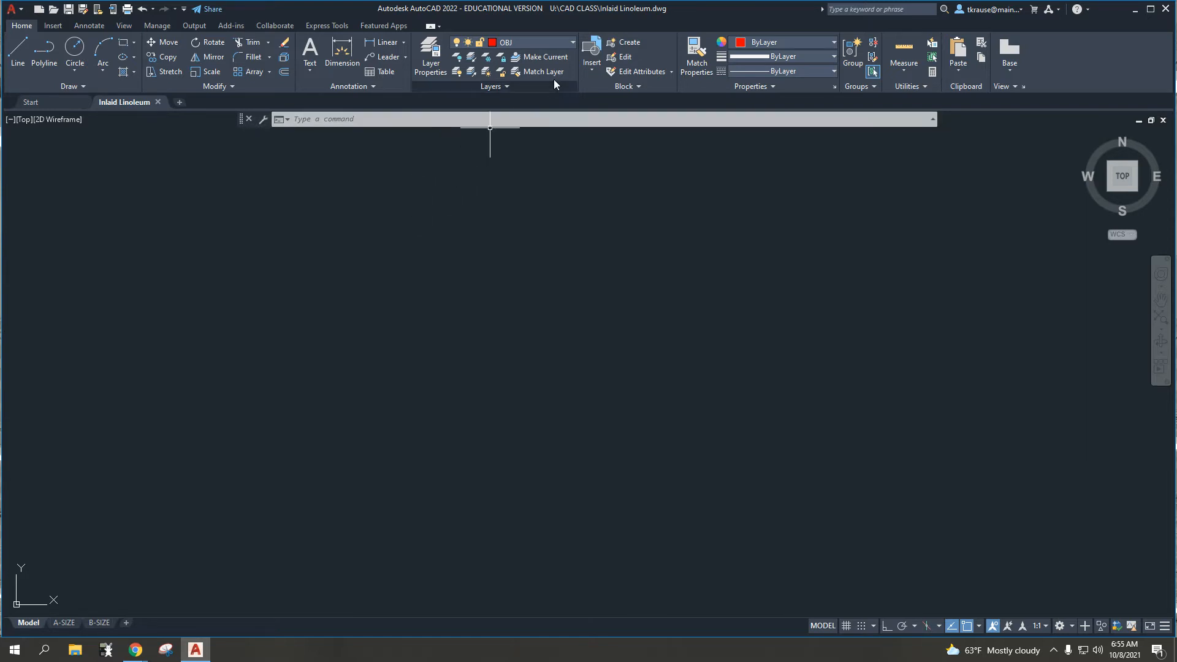
- Review the template's available layers and their colors without changing the current layer
left_click(572, 42)
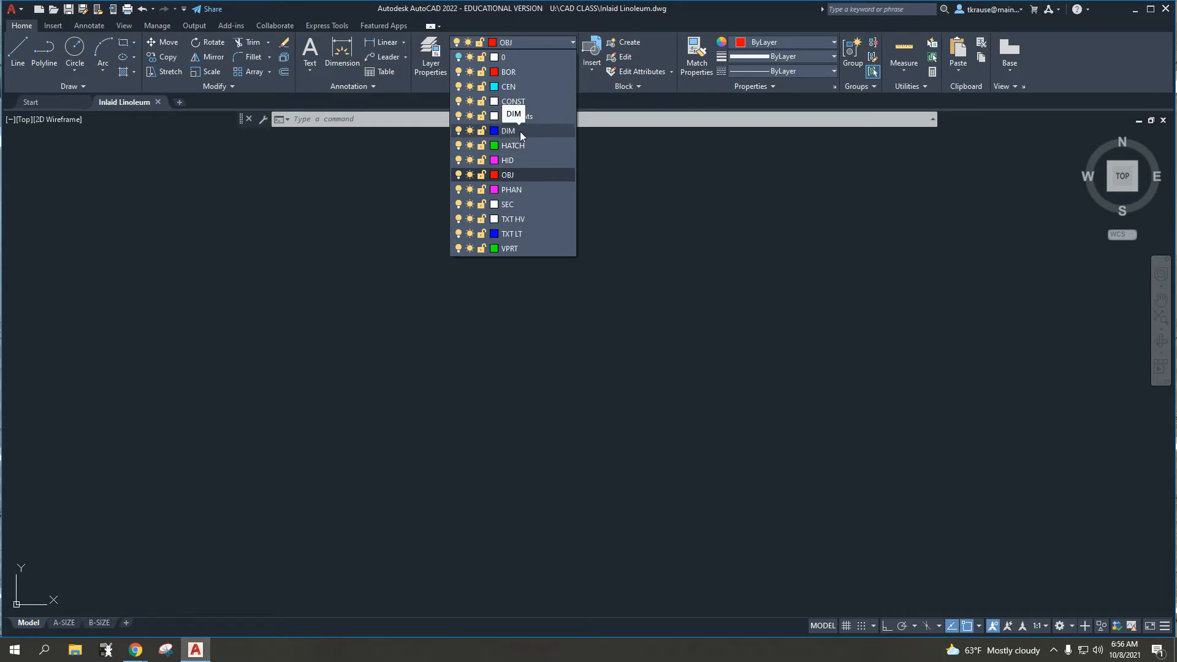
left_click(544, 41)
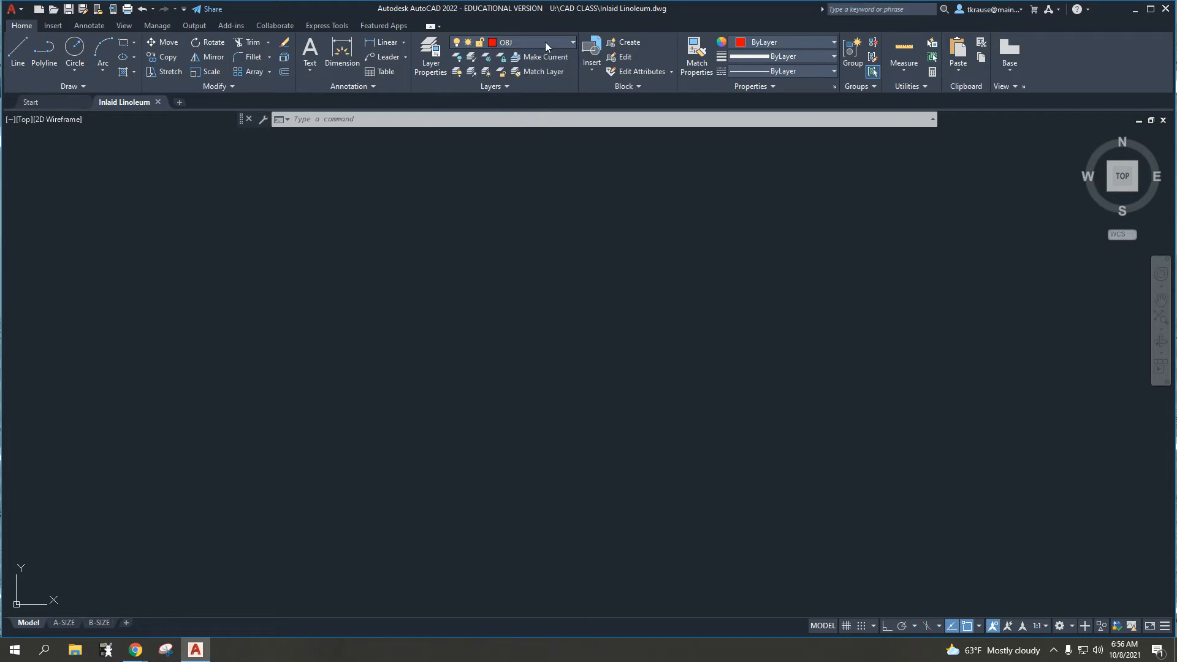
left_click(546, 42)
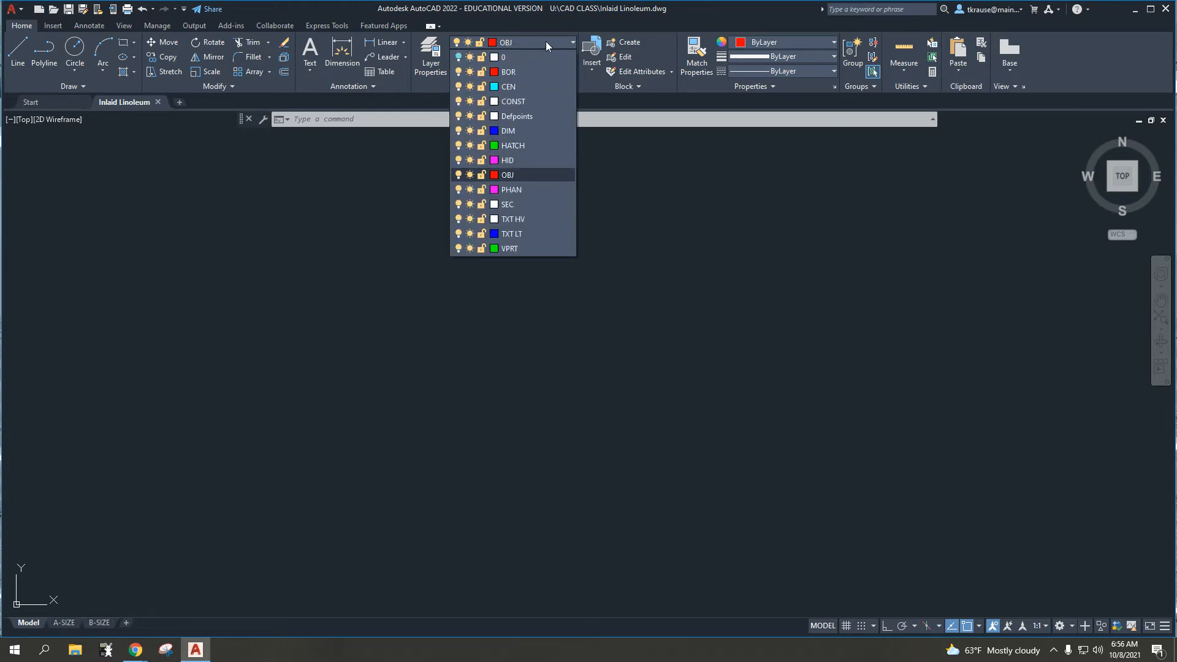
left_click(545, 42)
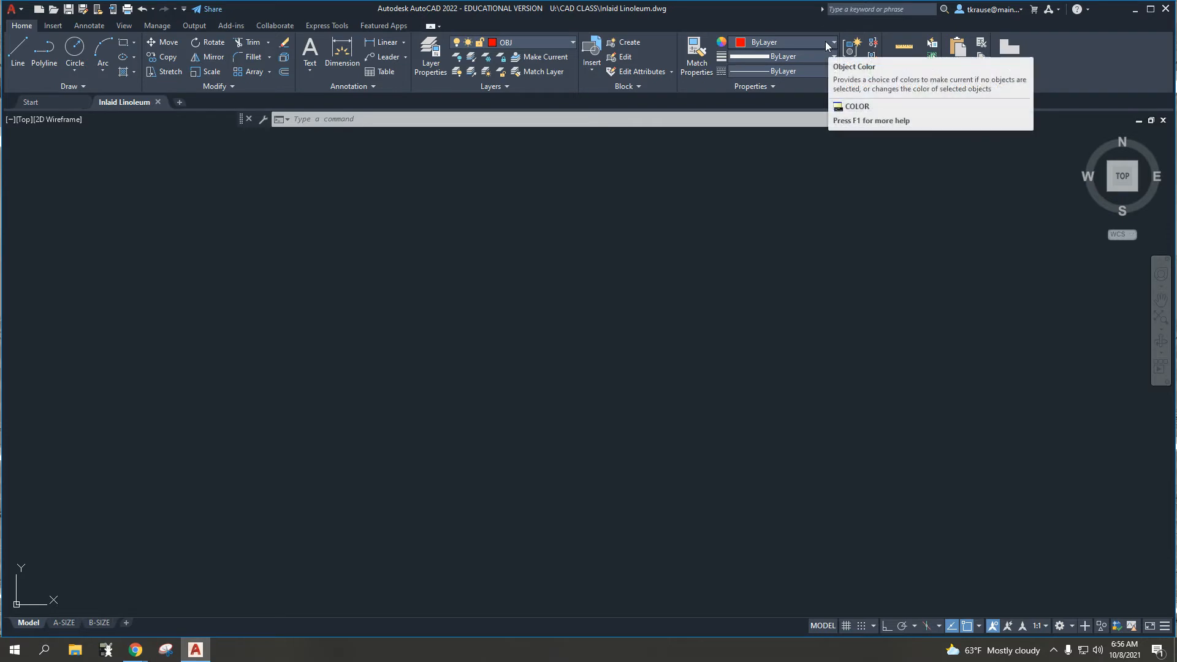
left_click(569, 41)
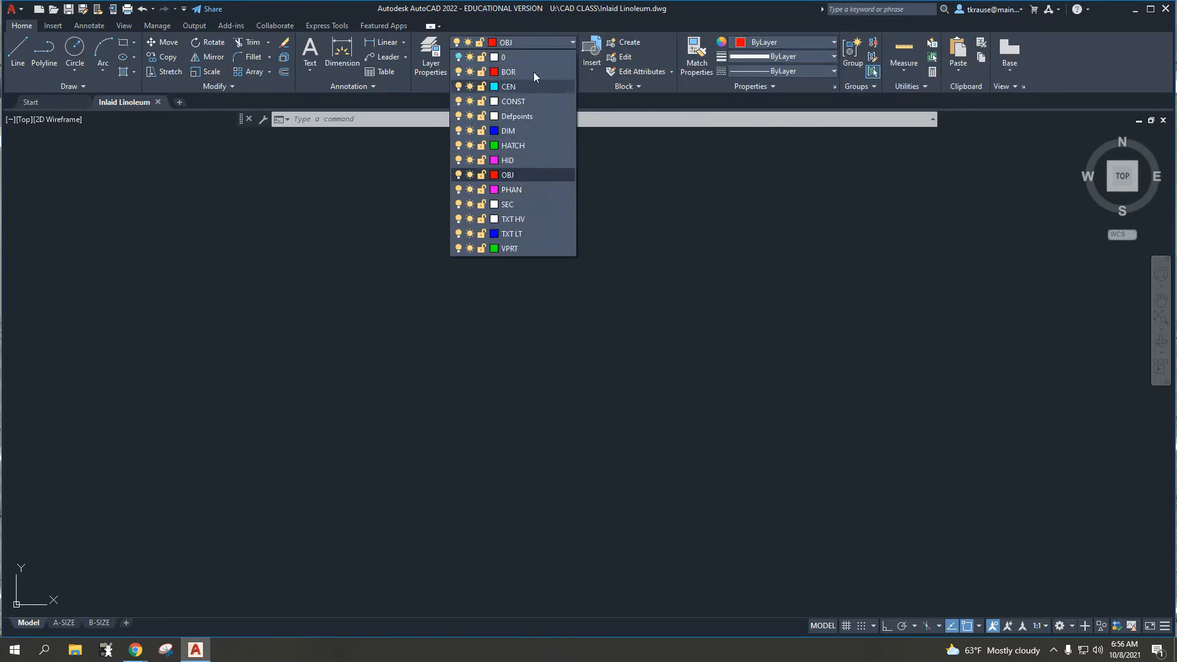
left_click(544, 44)
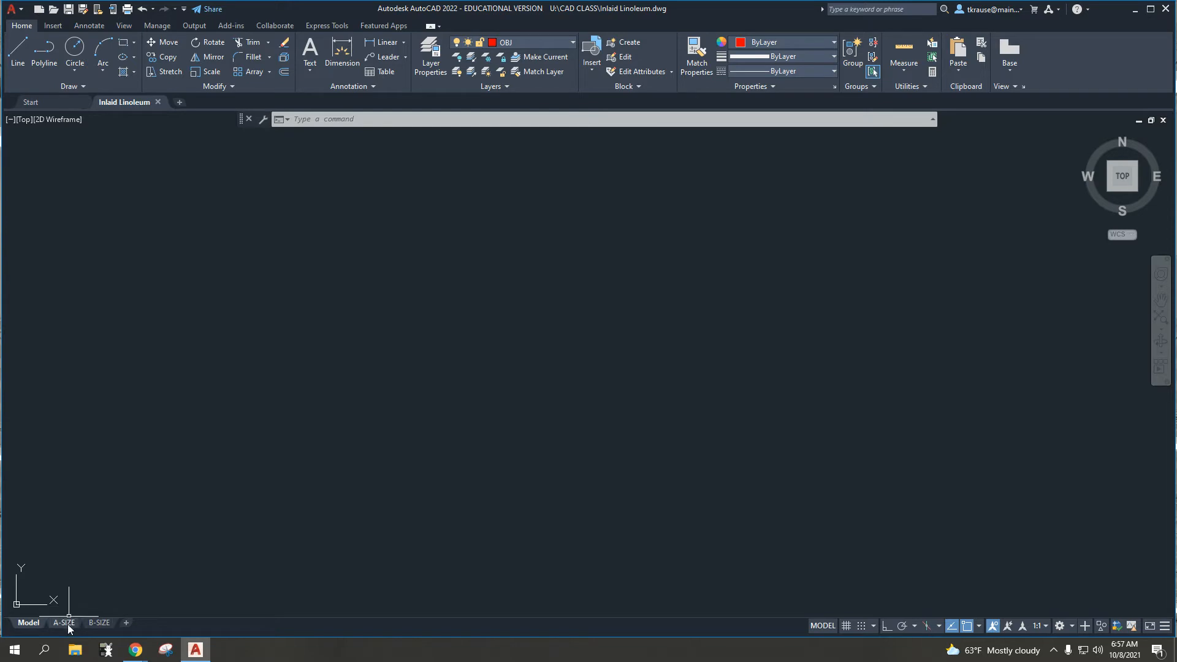
- Examine the A-SIZE layout's sheet, border and title block
mouse_move(99, 625)
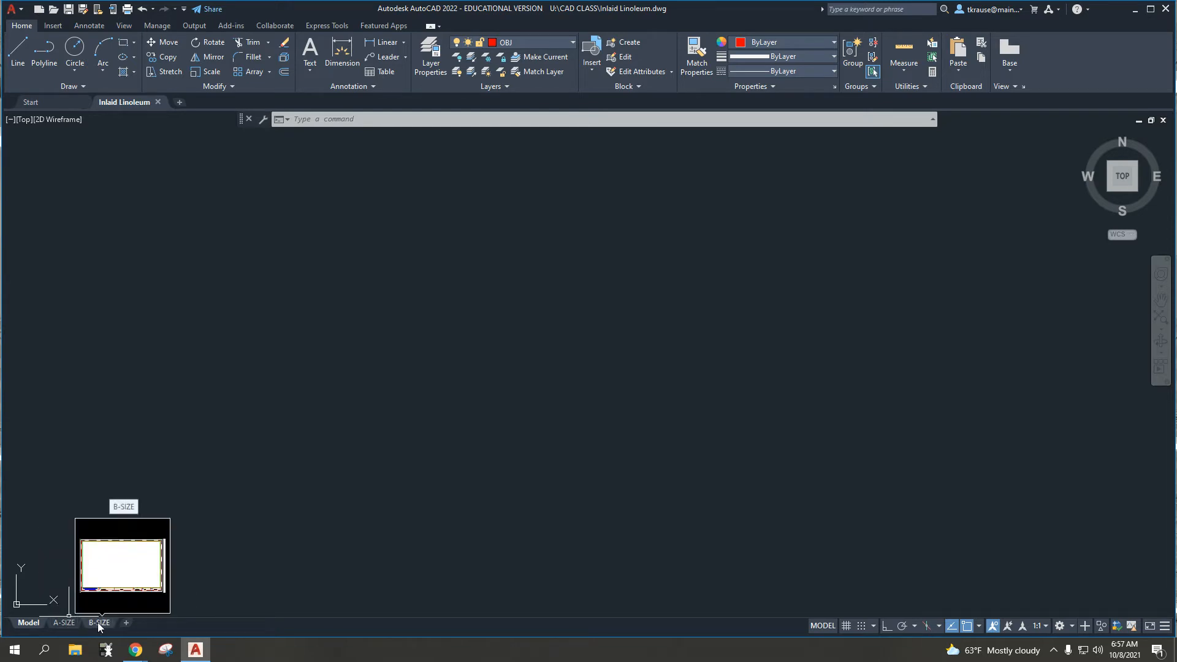
left_click(63, 623)
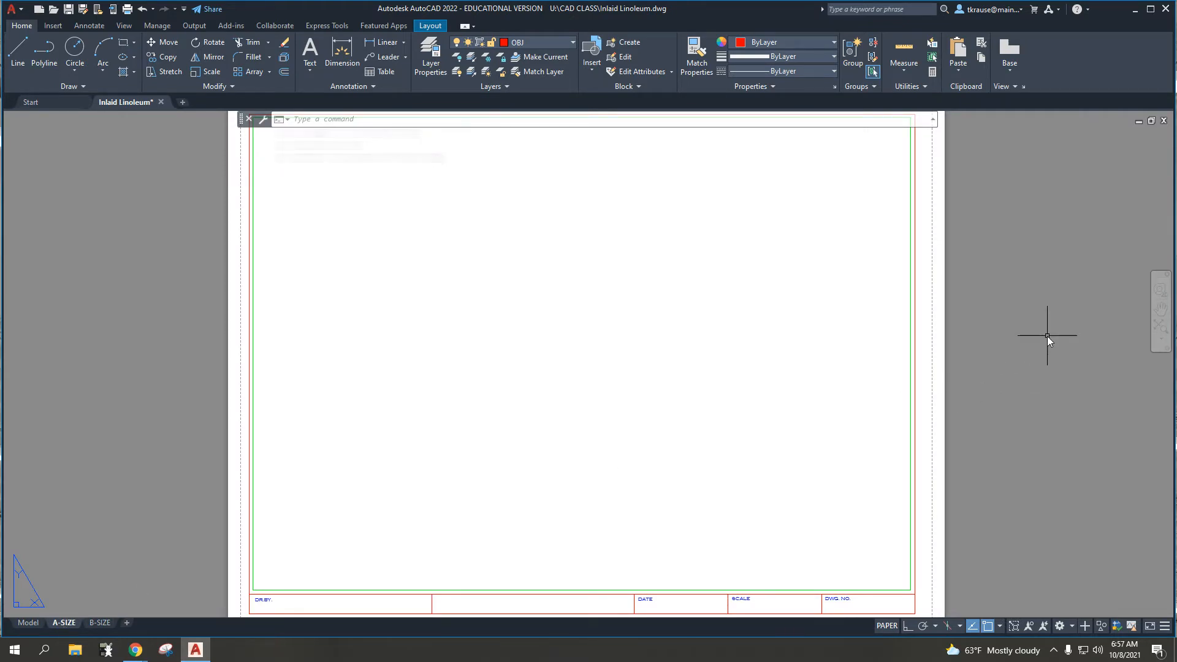
scroll(1047, 336, "down", 2)
middle_click_drag(1043, 332, 881, 341)
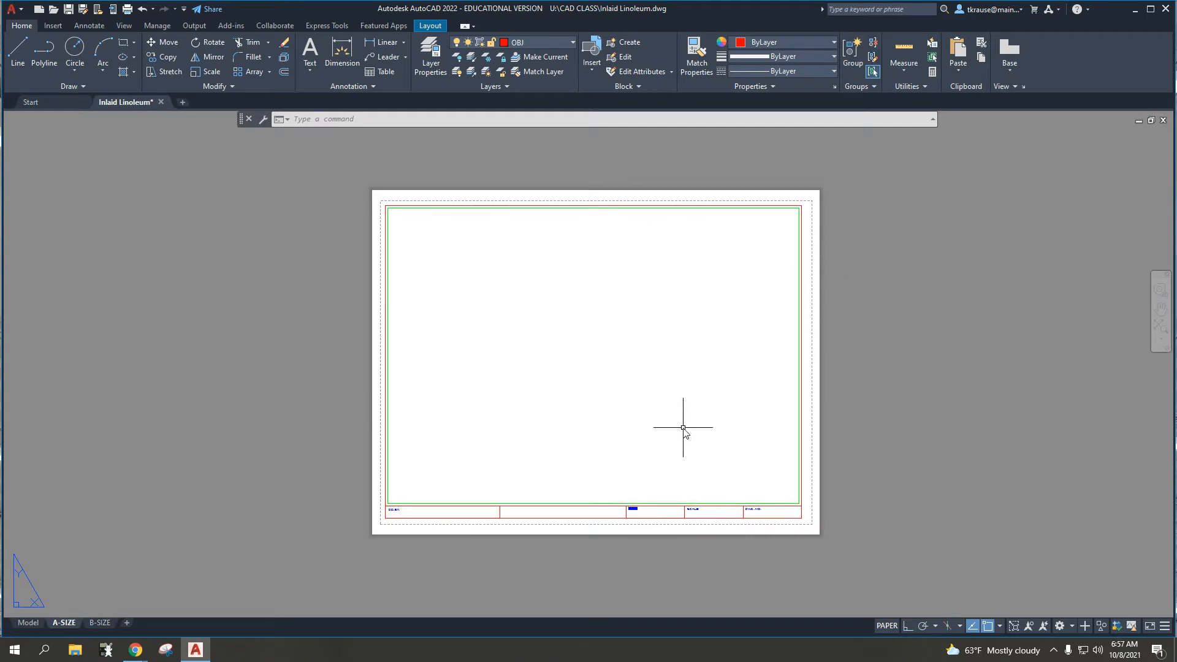
scroll(683, 405, "up", 2)
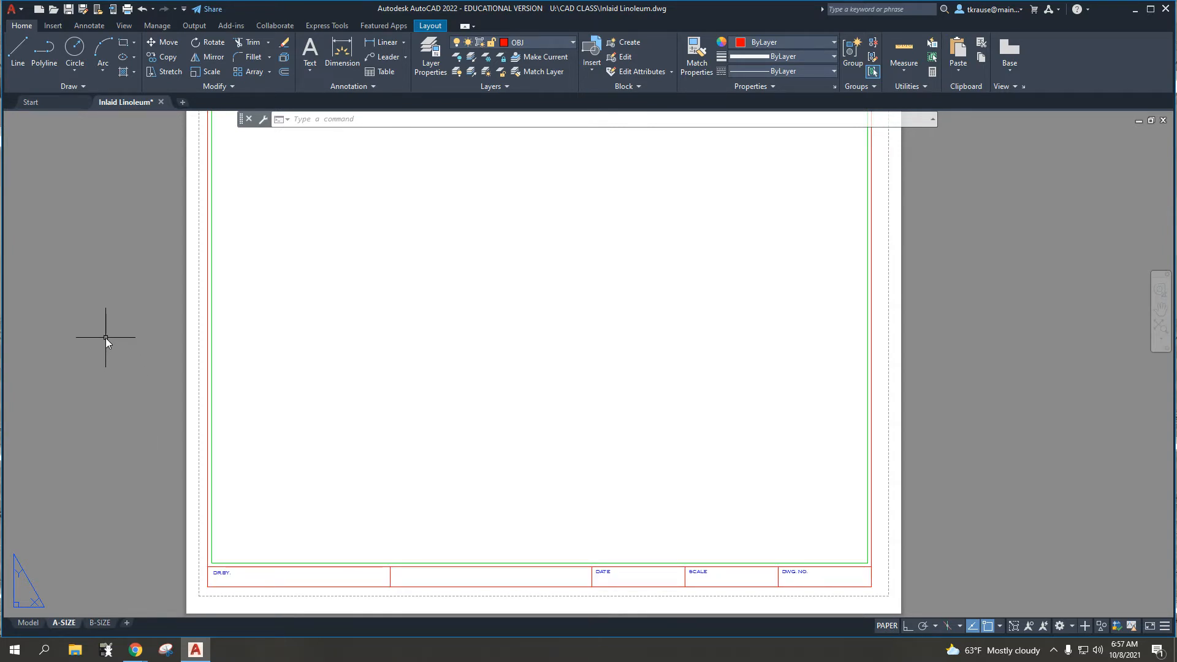
- Return to model space and check the layer list again, keeping OBJ as the current layer
left_click(28, 622)
left_click(542, 43)
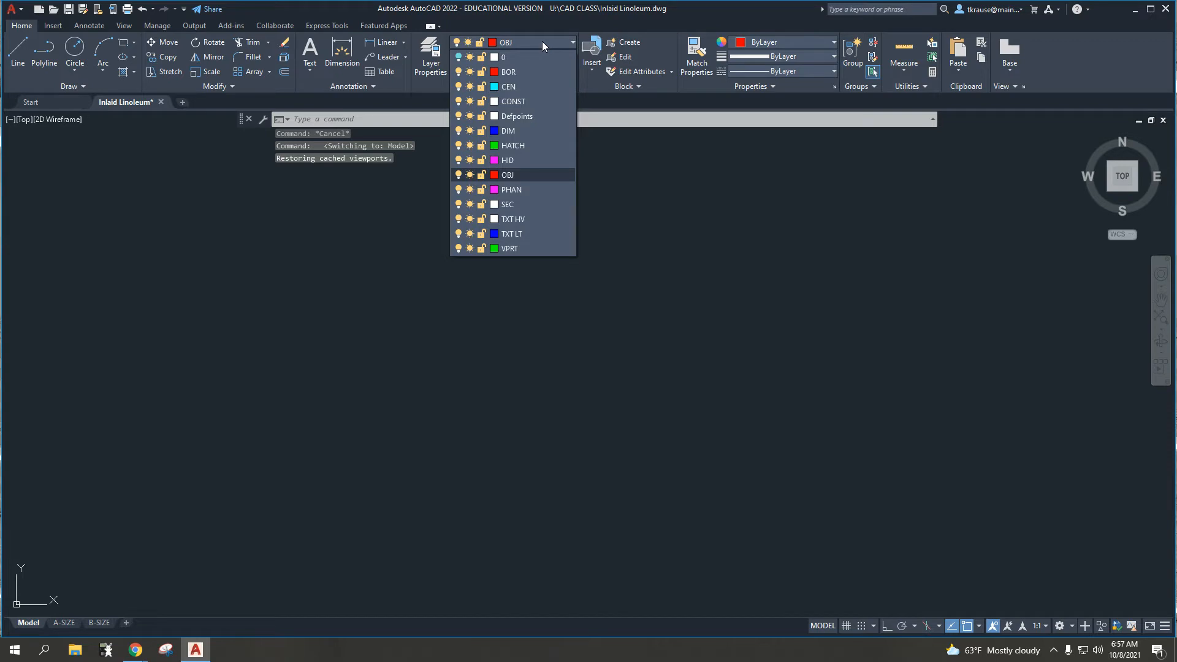
left_click(744, 246)
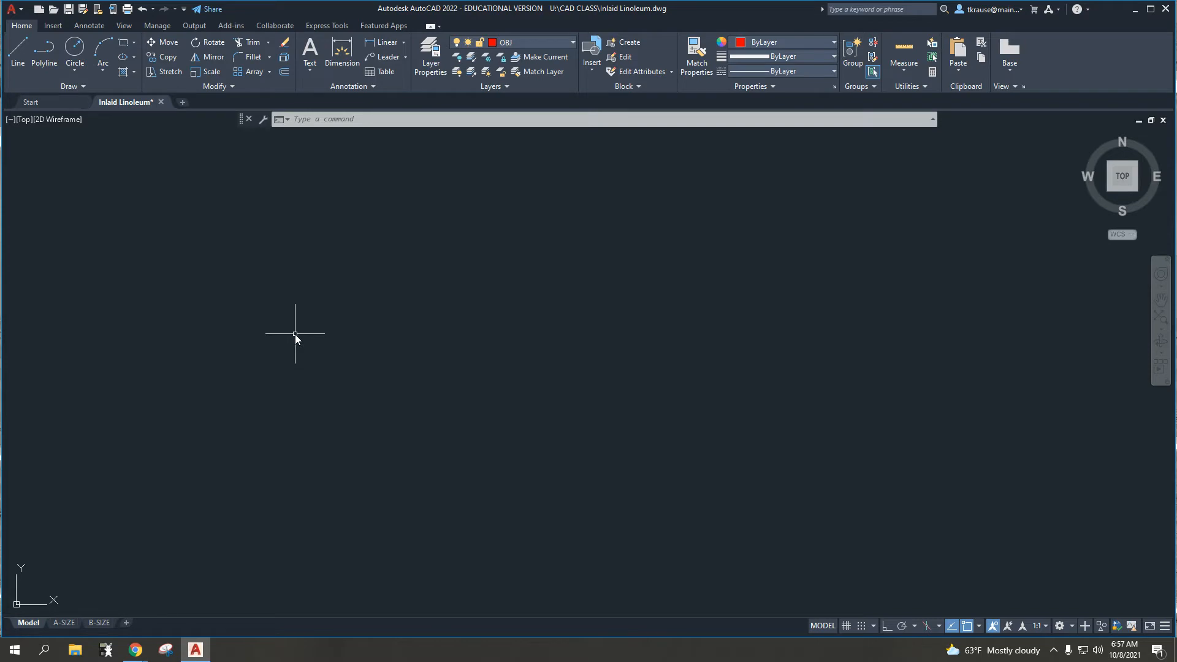
left_click(75, 650)
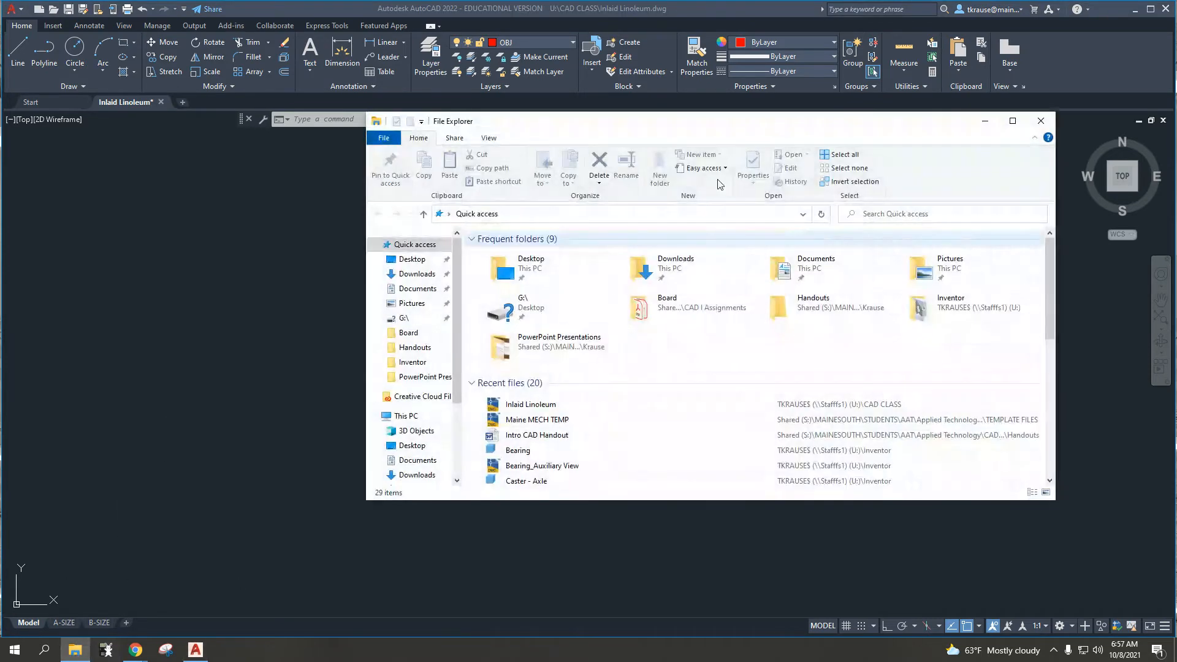
left_click_drag(686, 121, 594, 123)
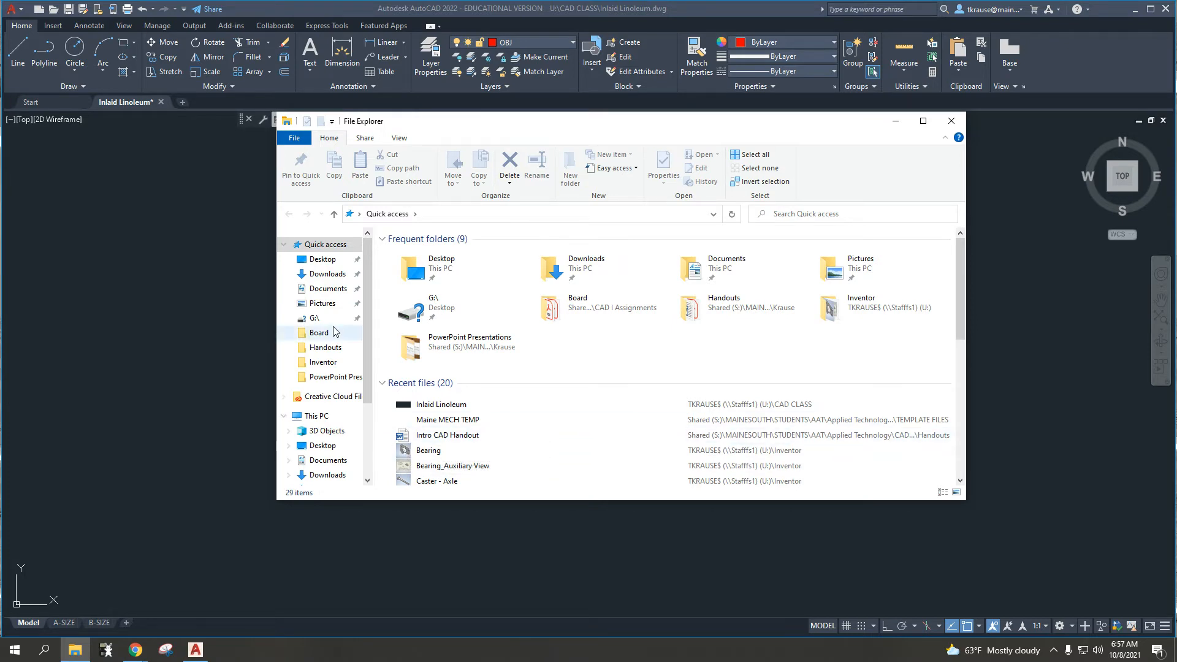
scroll(337, 345, "down", 2)
scroll(337, 345, "down", 1)
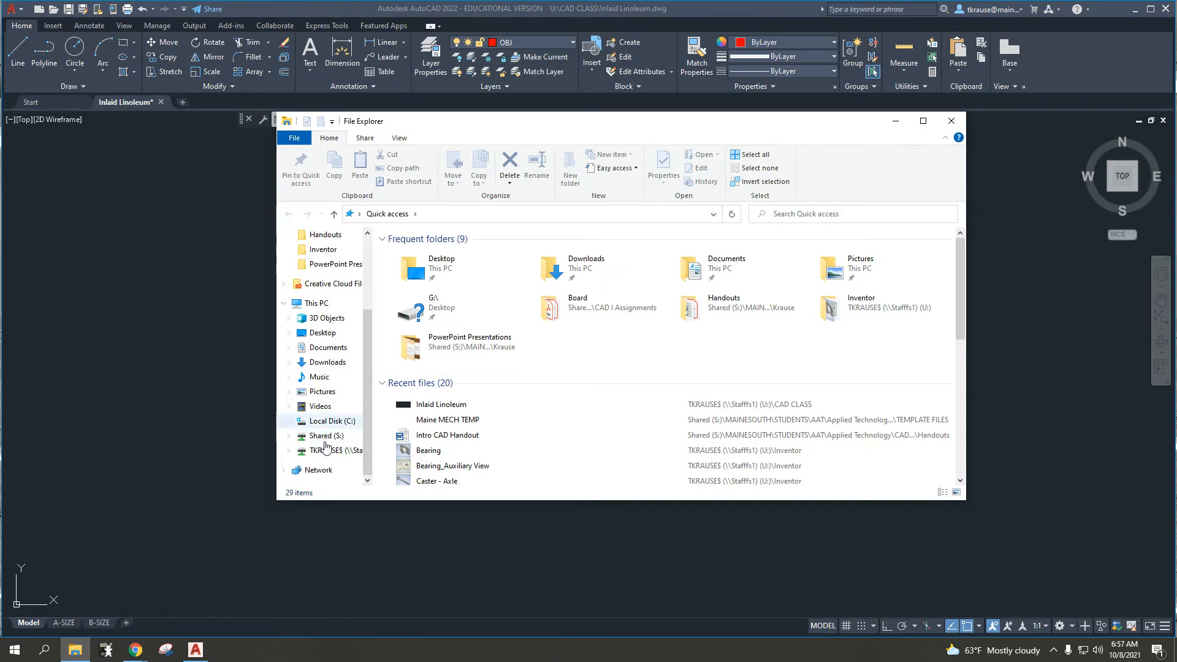
mouse_move(75, 653)
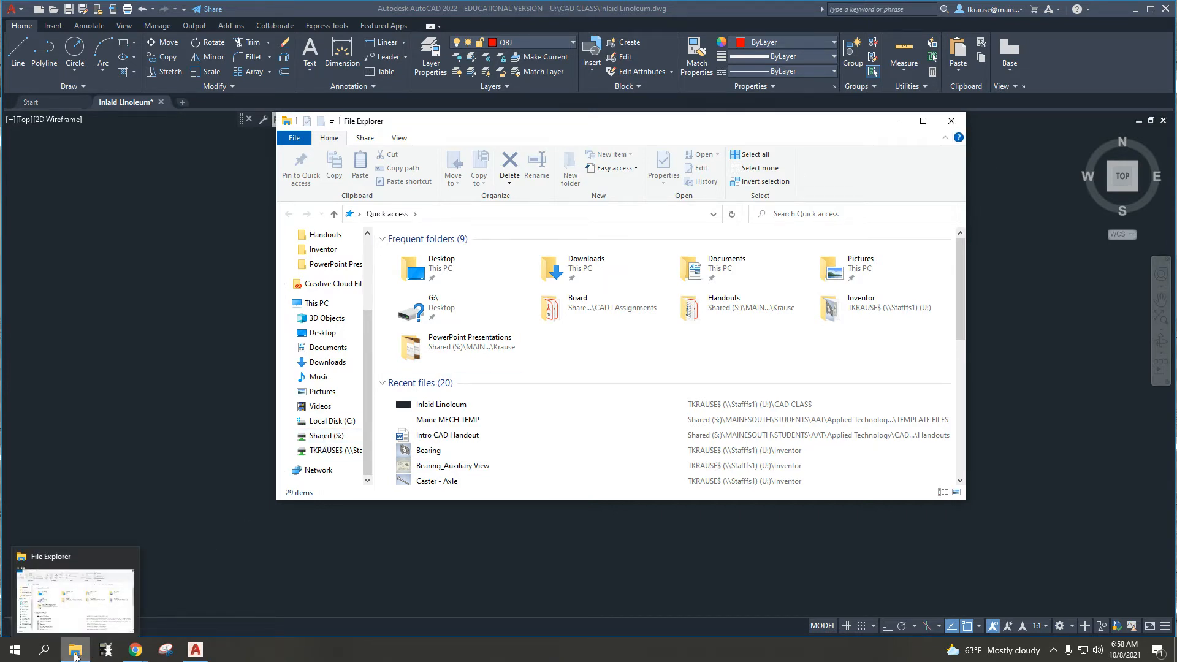
left_click(951, 121)
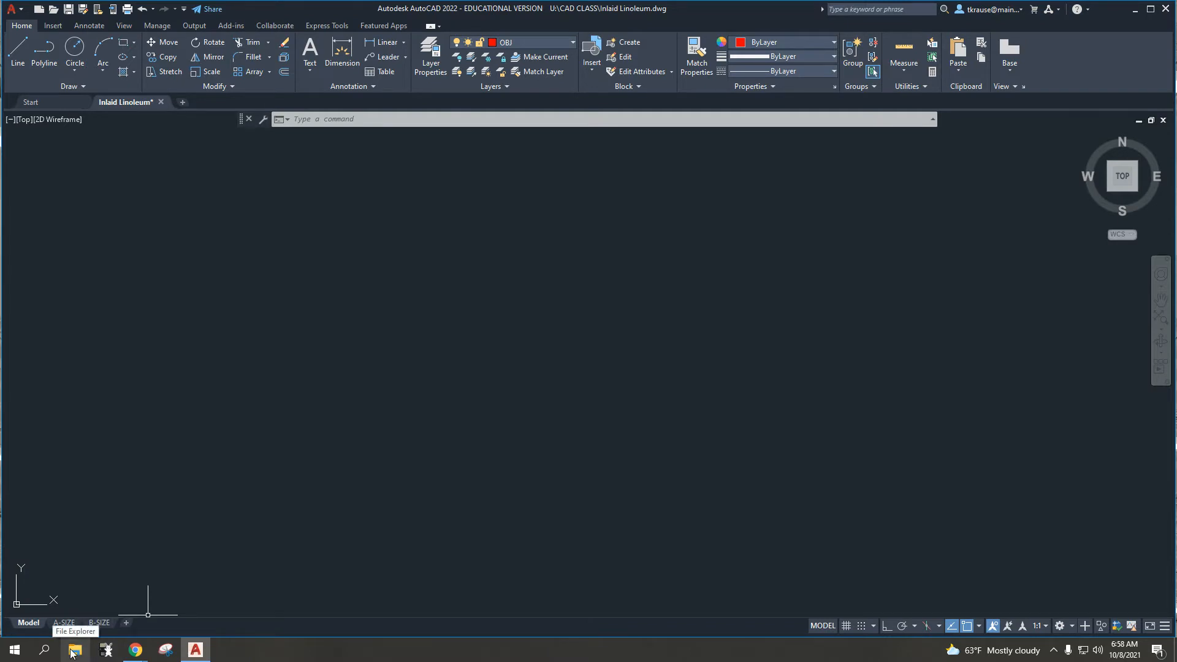
- Open the Documents folder in File Explorer and browse the Shared (S:) drive through MAINESOUTH and STUDENTS to the AAT folder
left_click(16, 653)
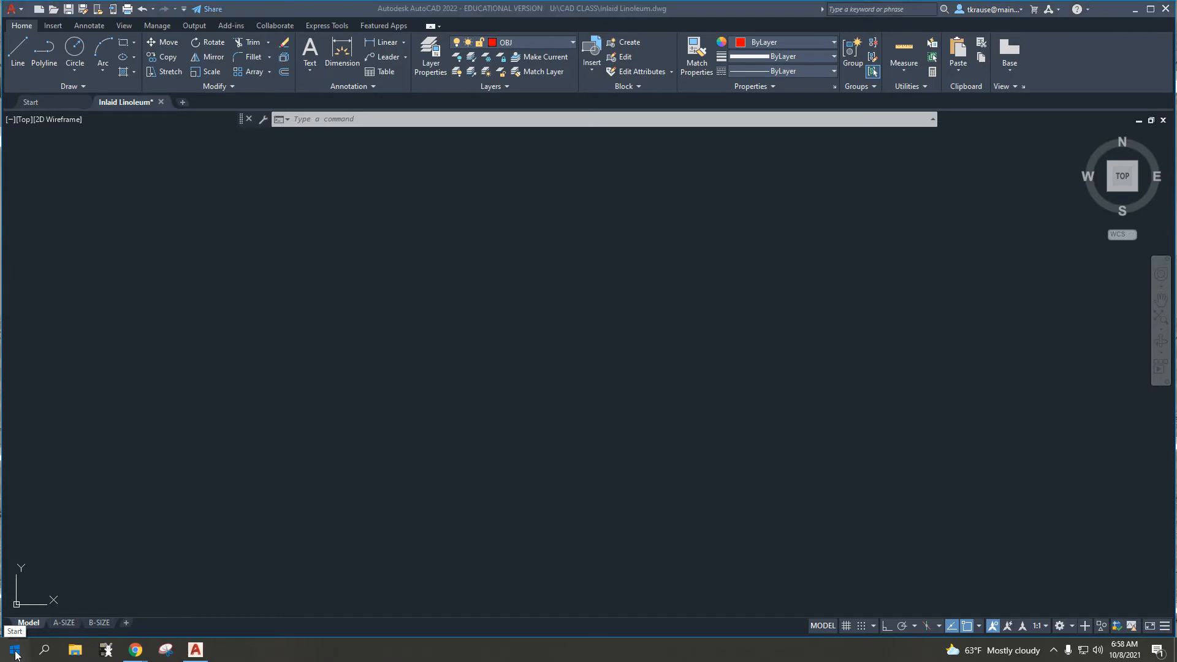
mouse_move(19, 537)
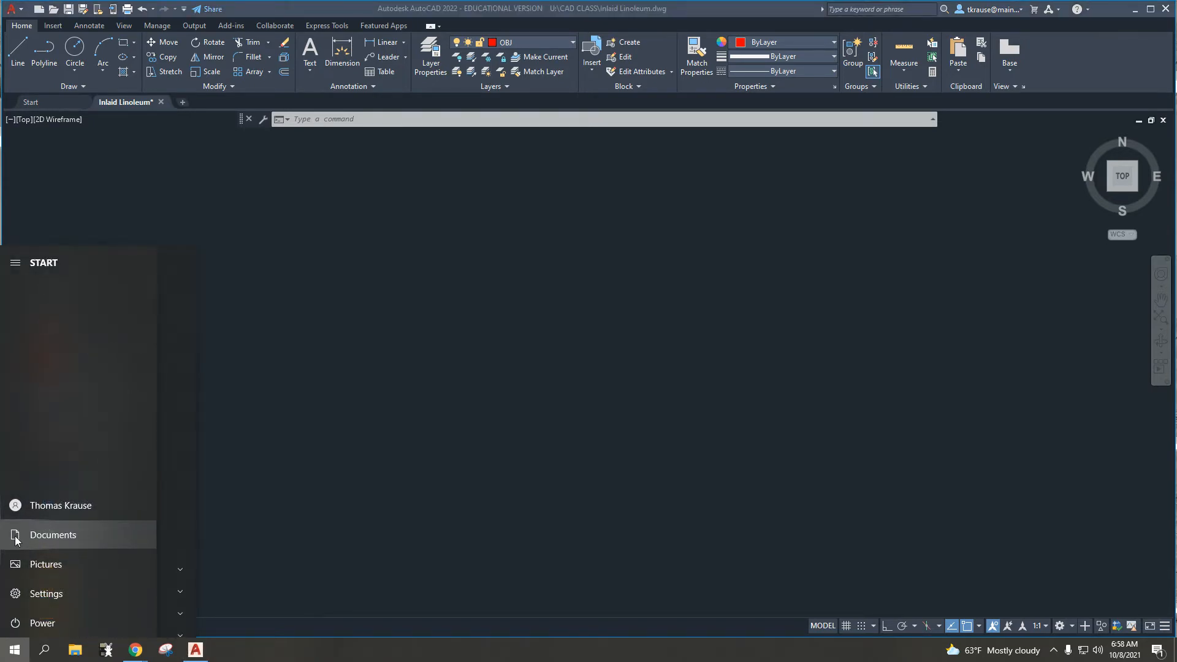
left_click(48, 538)
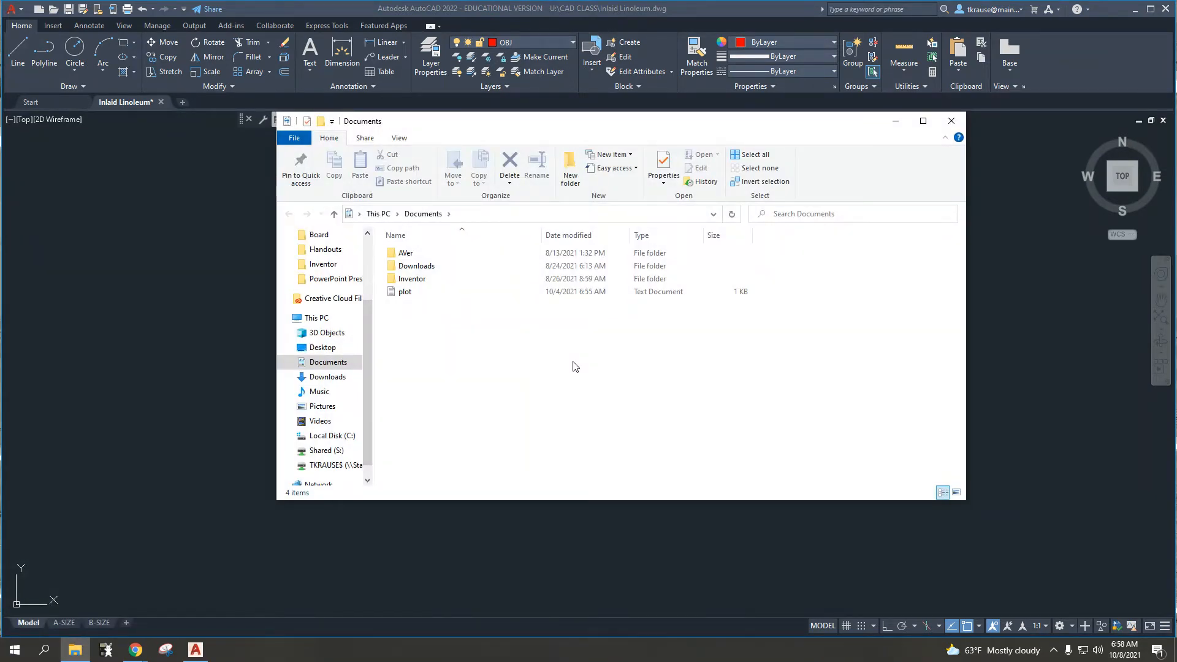
left_click(316, 452)
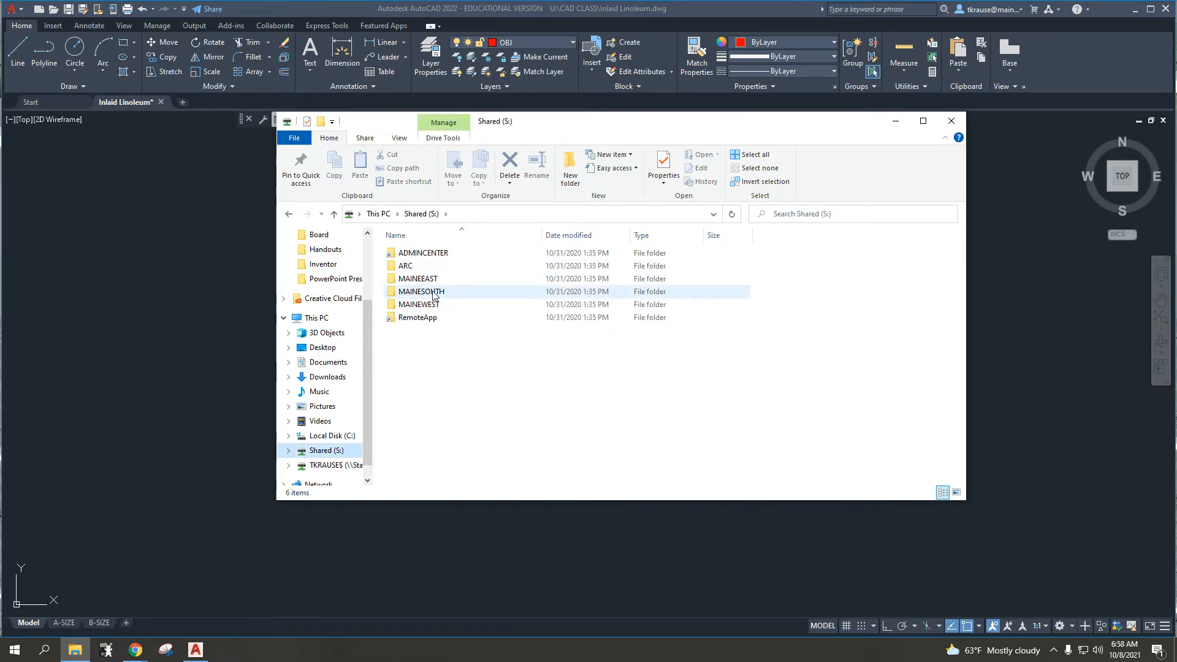
double_click(432, 294)
double_click(433, 293)
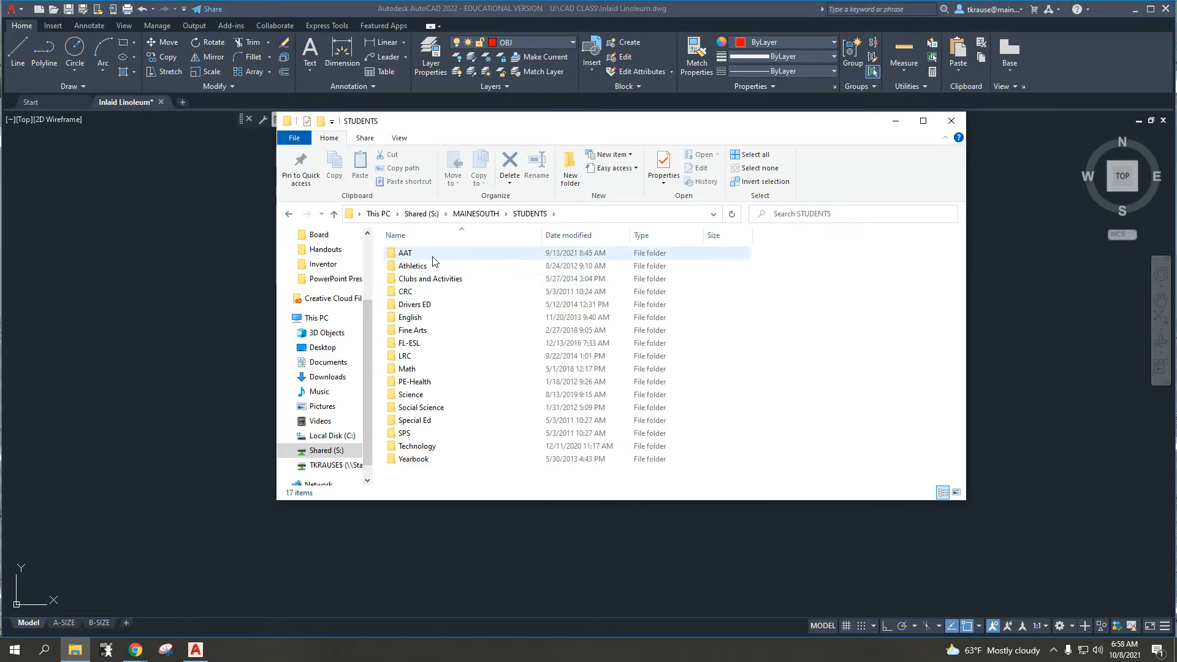
double_click(433, 255)
- Go through Applied Technology, CAD Shared, the instructor's folder and CAD I Assignments to open the Board folder
left_click(441, 295)
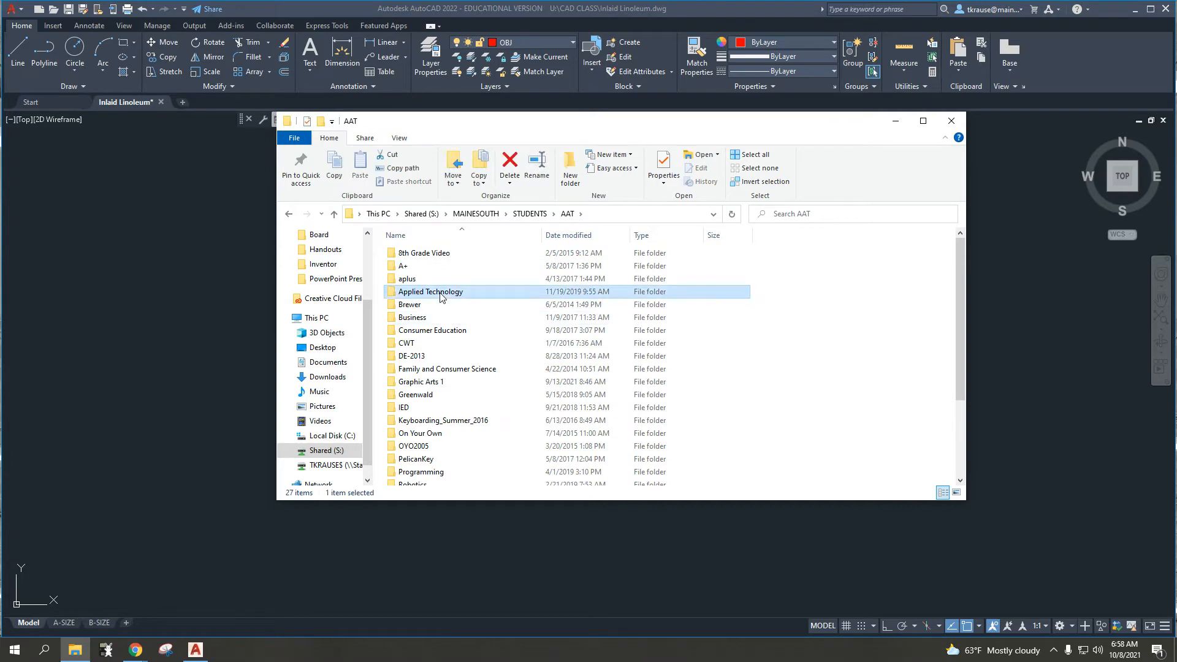
double_click(442, 295)
double_click(436, 280)
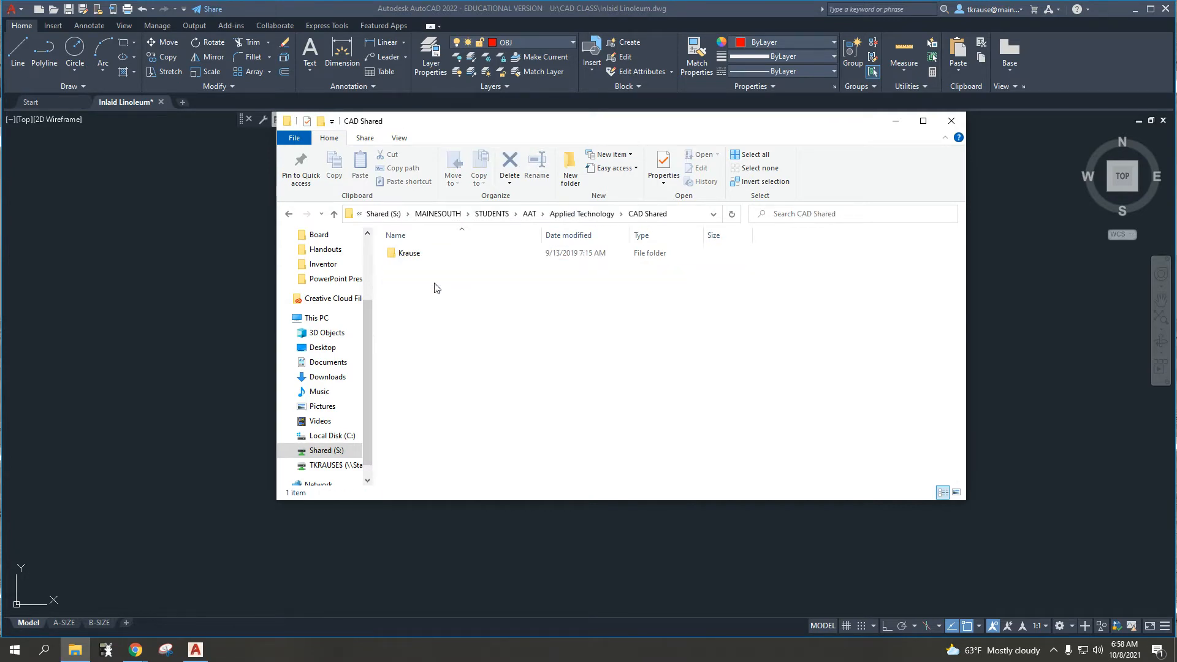
double_click(429, 255)
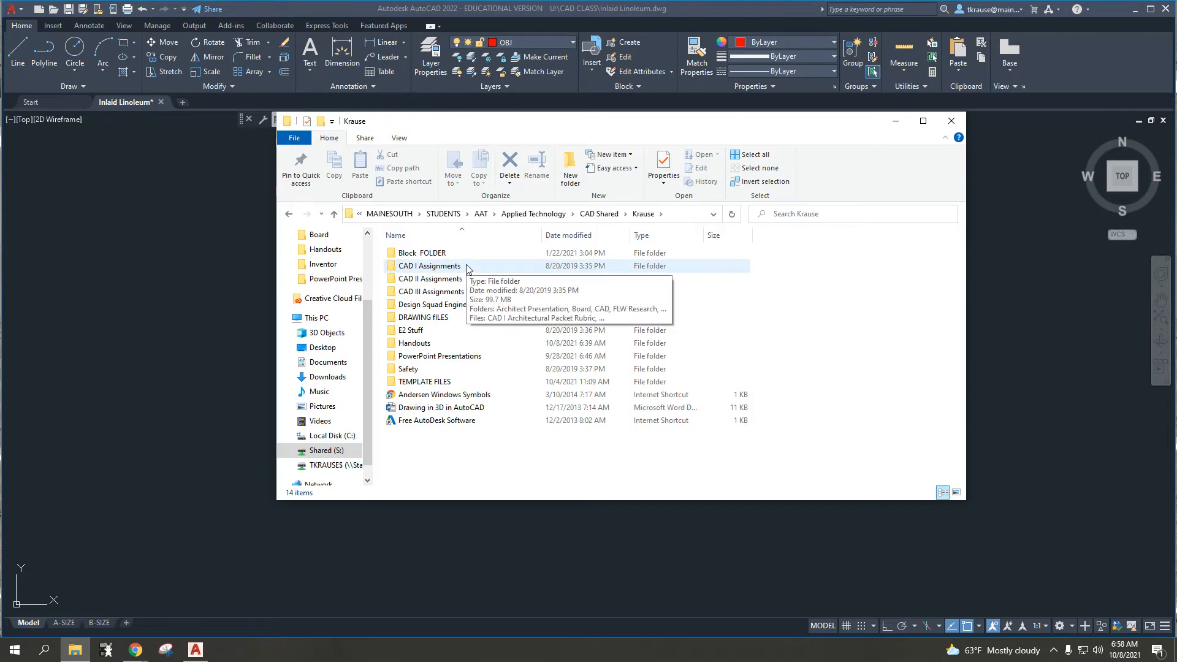
double_click(465, 268)
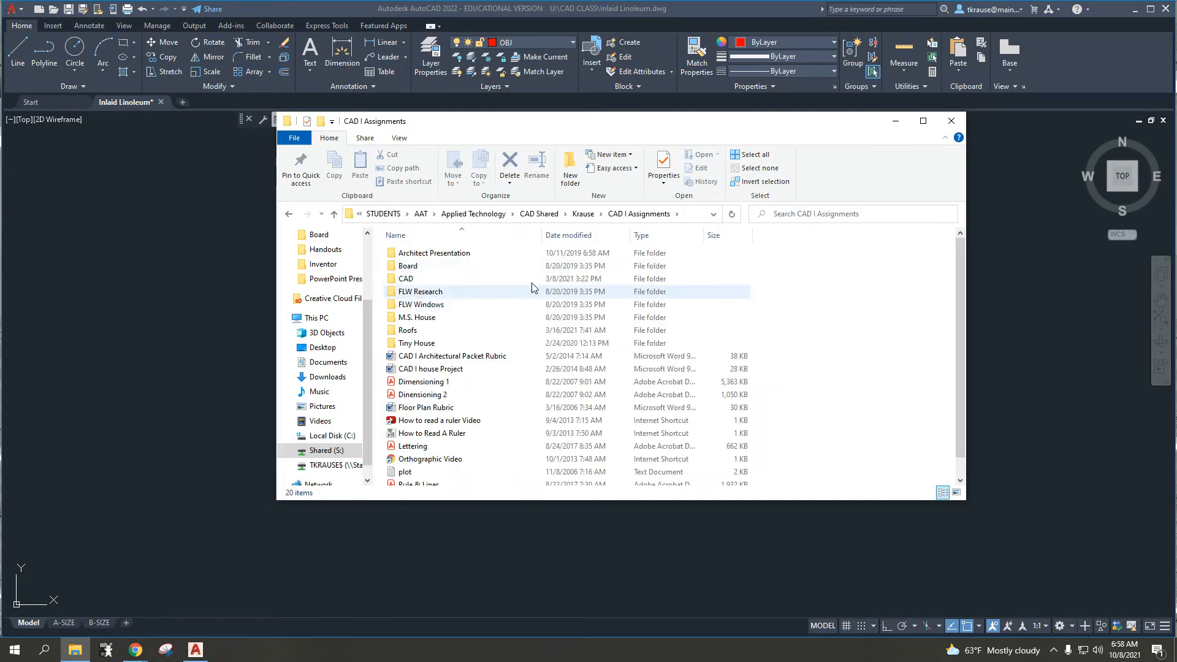
double_click(426, 268)
- Open the Inlaid Linoleum PDF in Acrobat Reader and enlarge it to 300% to read the dimensions of Fig. 3-46
left_click(433, 280)
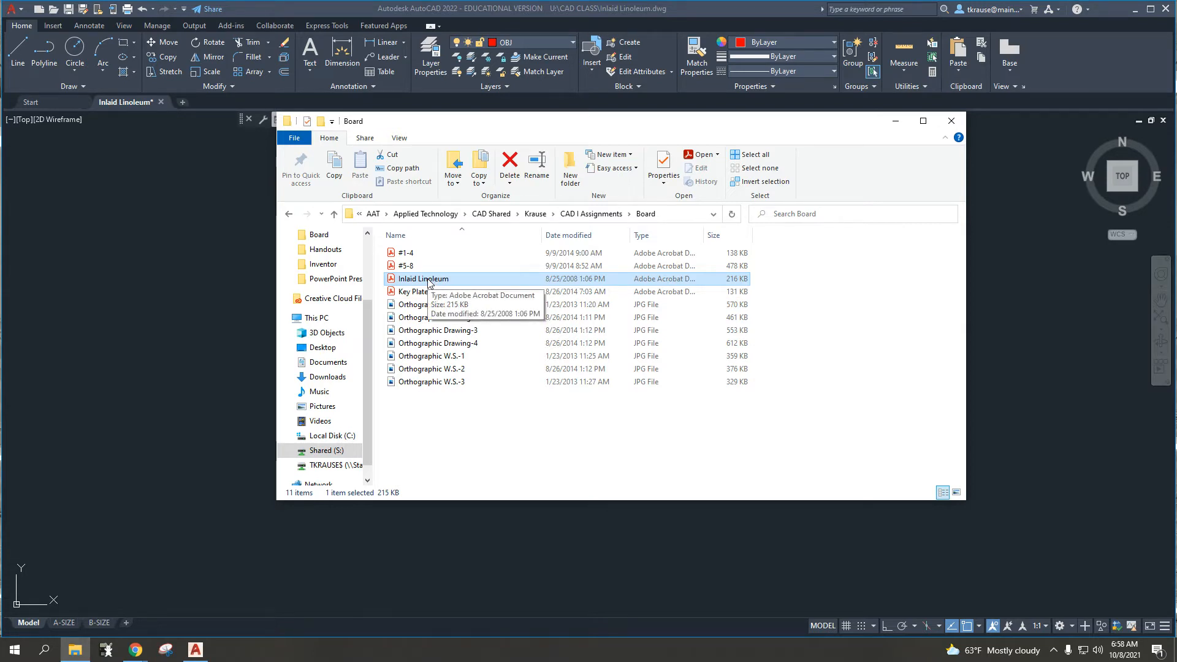
double_click(427, 281)
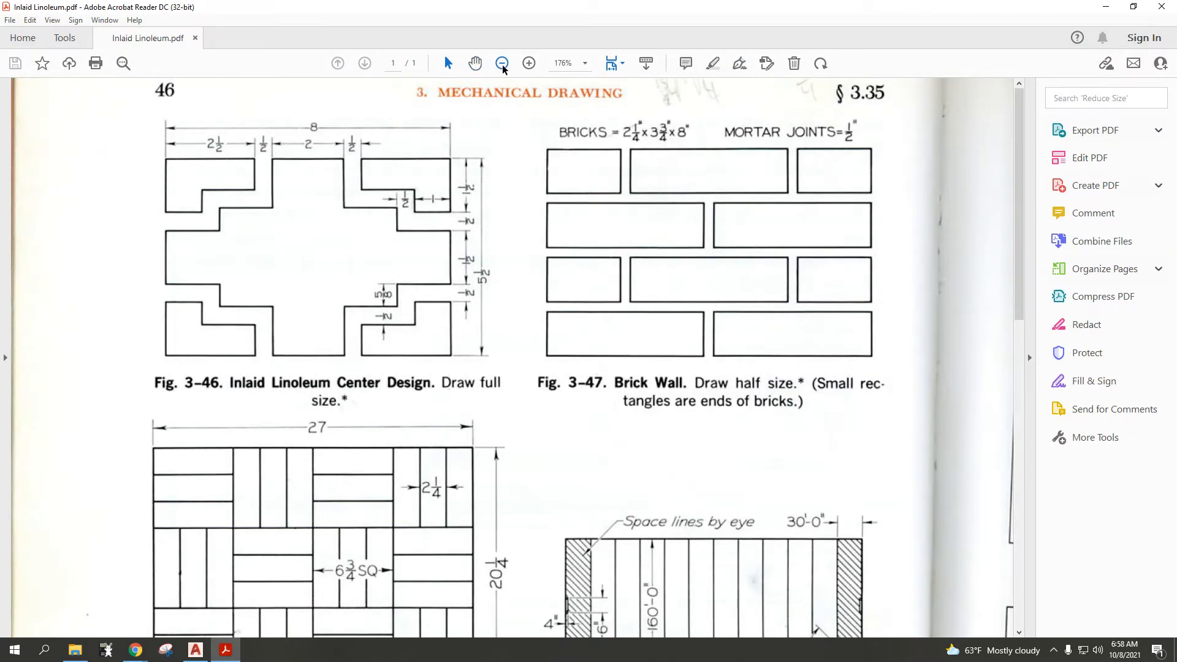
left_click(529, 64)
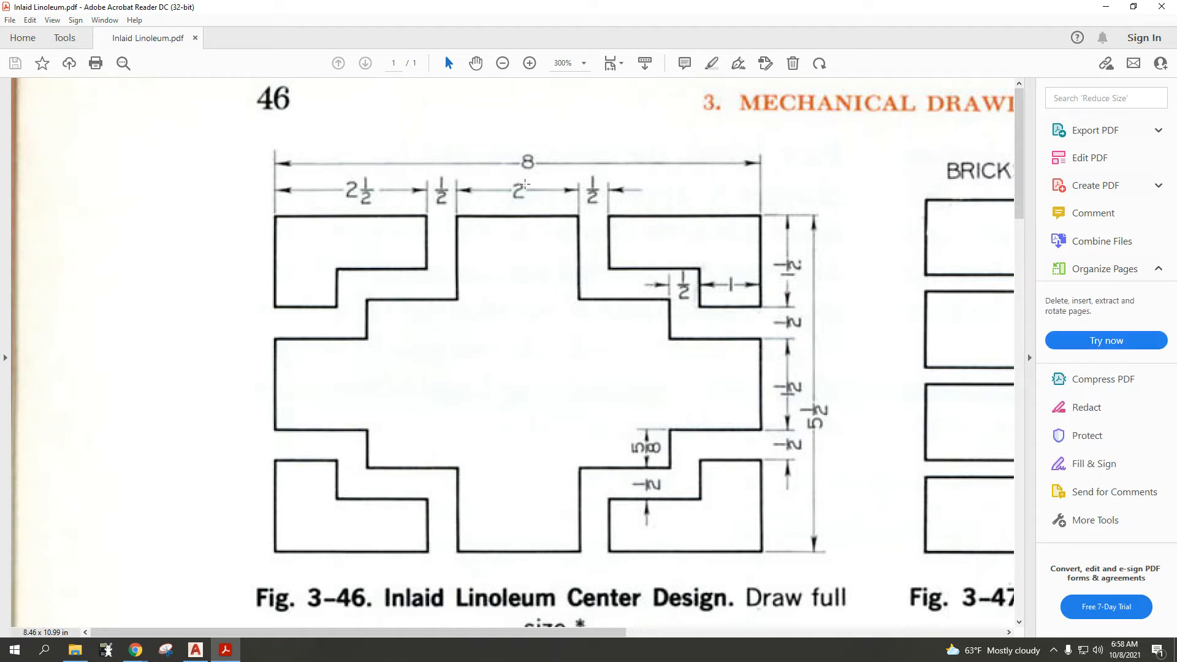
mouse_move(197, 655)
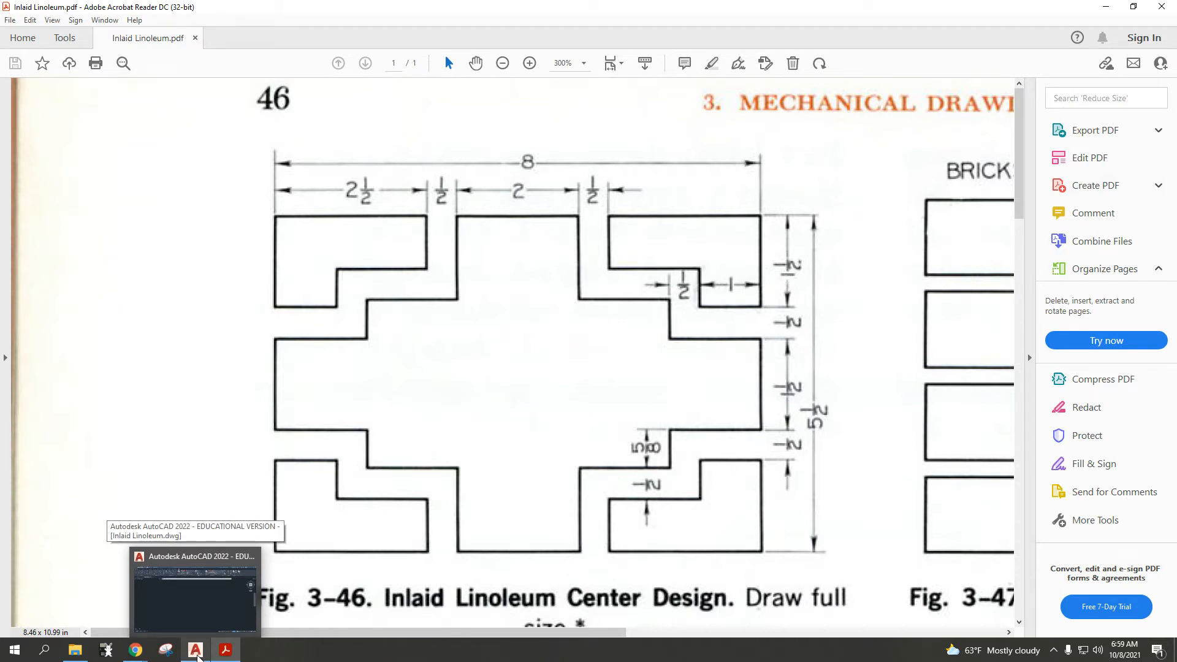
- Switch to AutoCAD, start a trial line in the empty model space, turn on Ortho mode and cancel the line
left_click(197, 655)
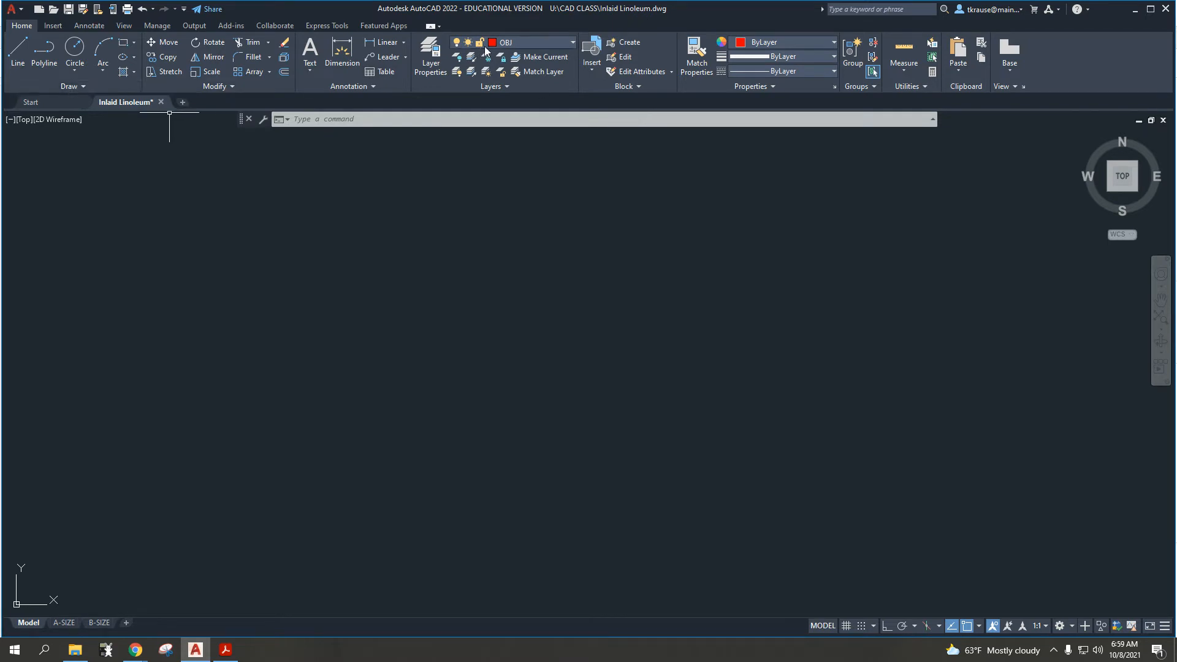
left_click(17, 52)
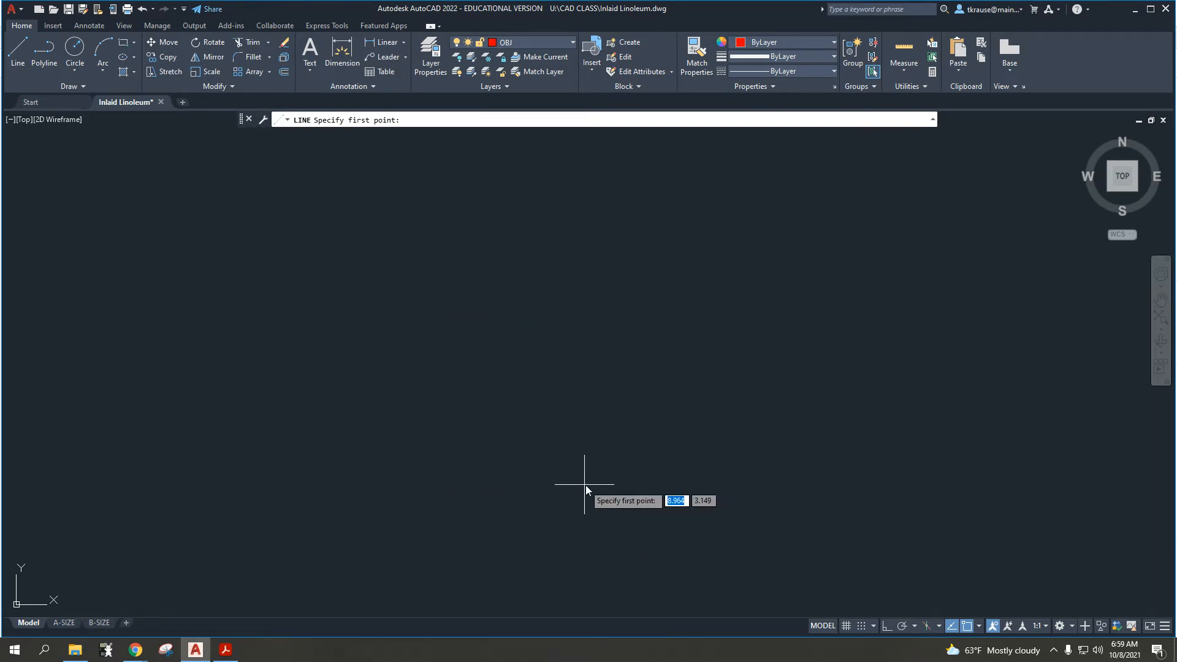
left_click(401, 453)
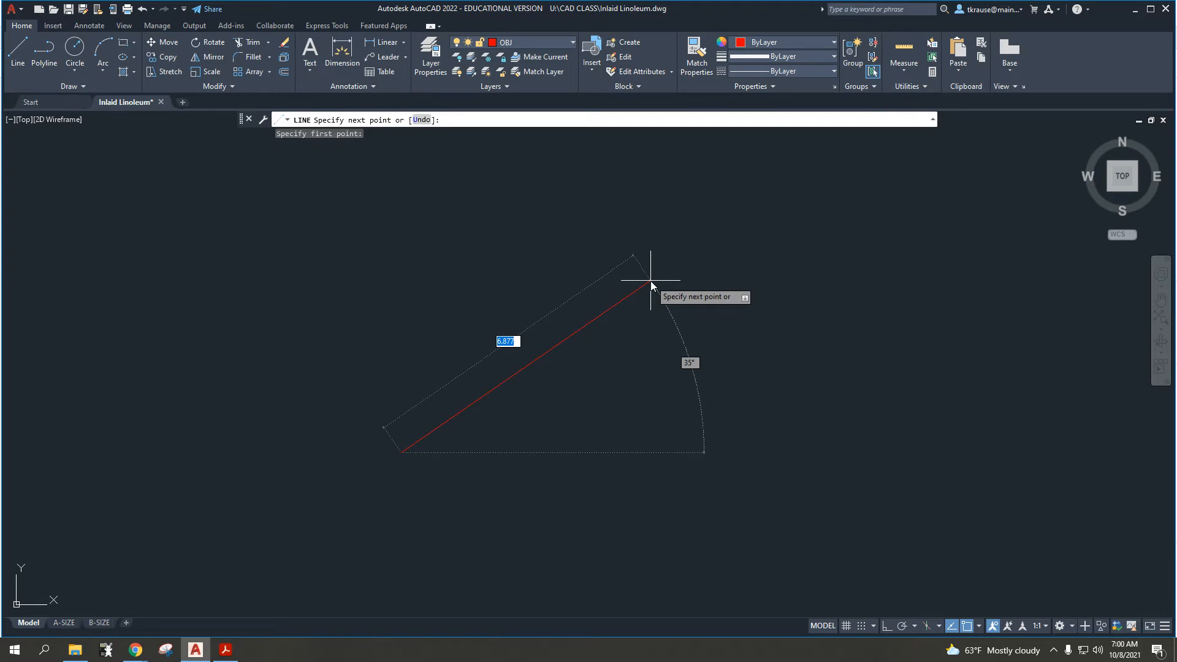
left_click(886, 626)
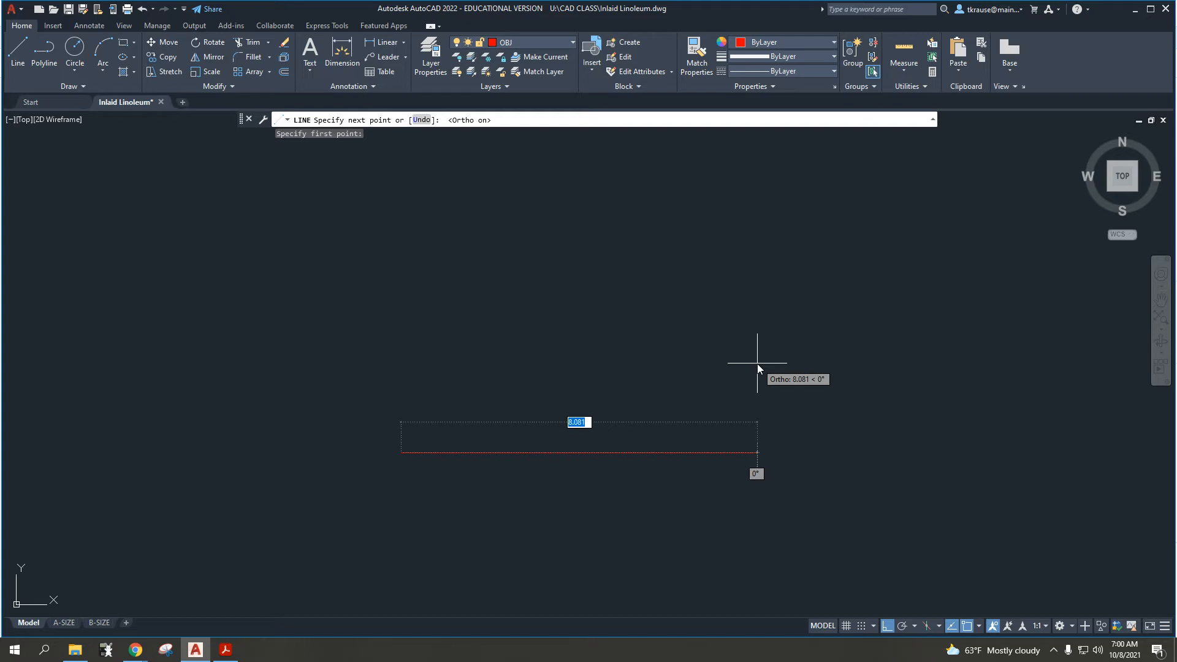
key("Escape")
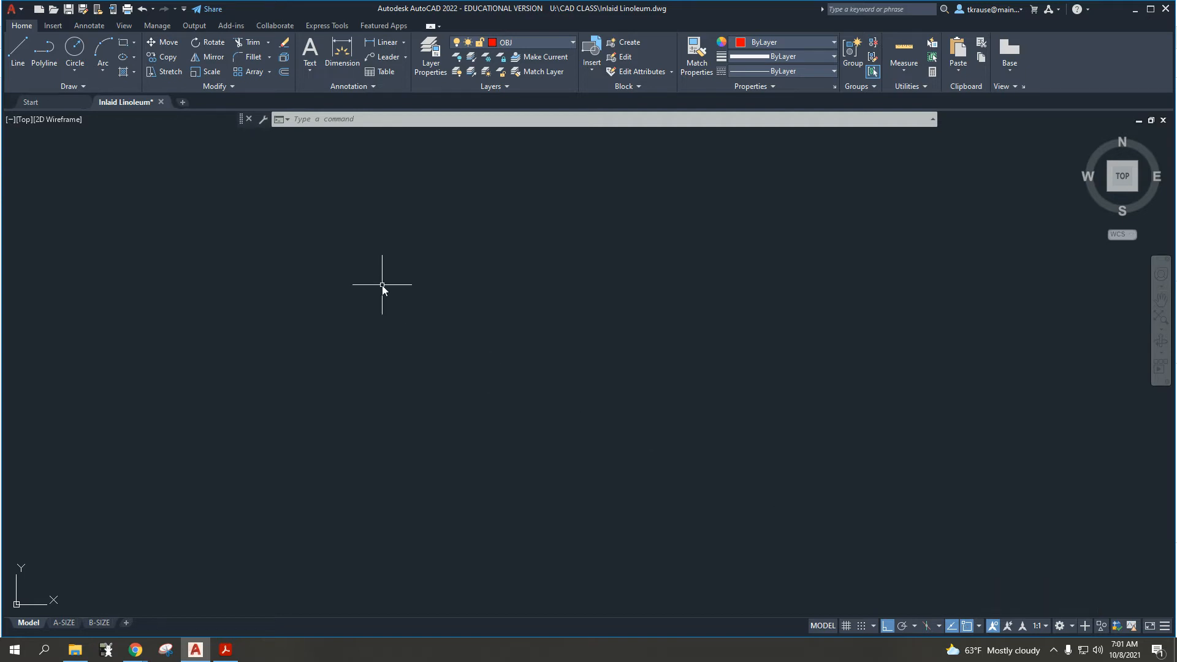
- Draw a single horizontal practice line across the middle of the drawing area and end the Line command
left_click(18, 52)
left_click(332, 322)
left_click(719, 325)
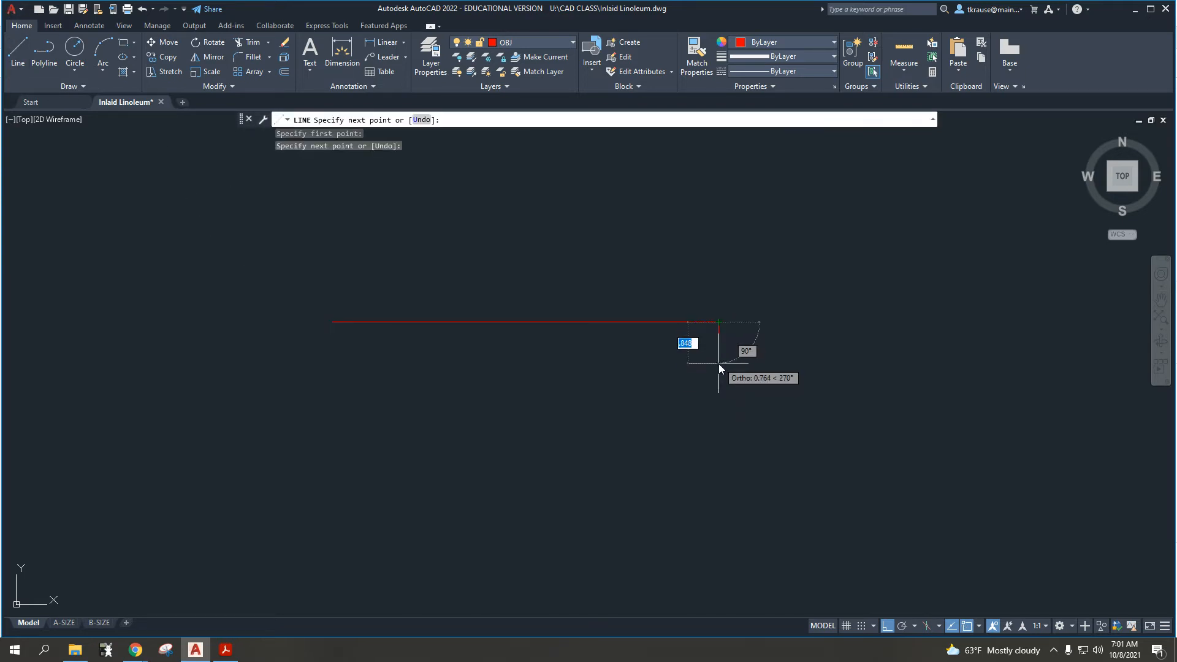
key("Escape")
key("Escape")
key("Escape")
key("Escape")
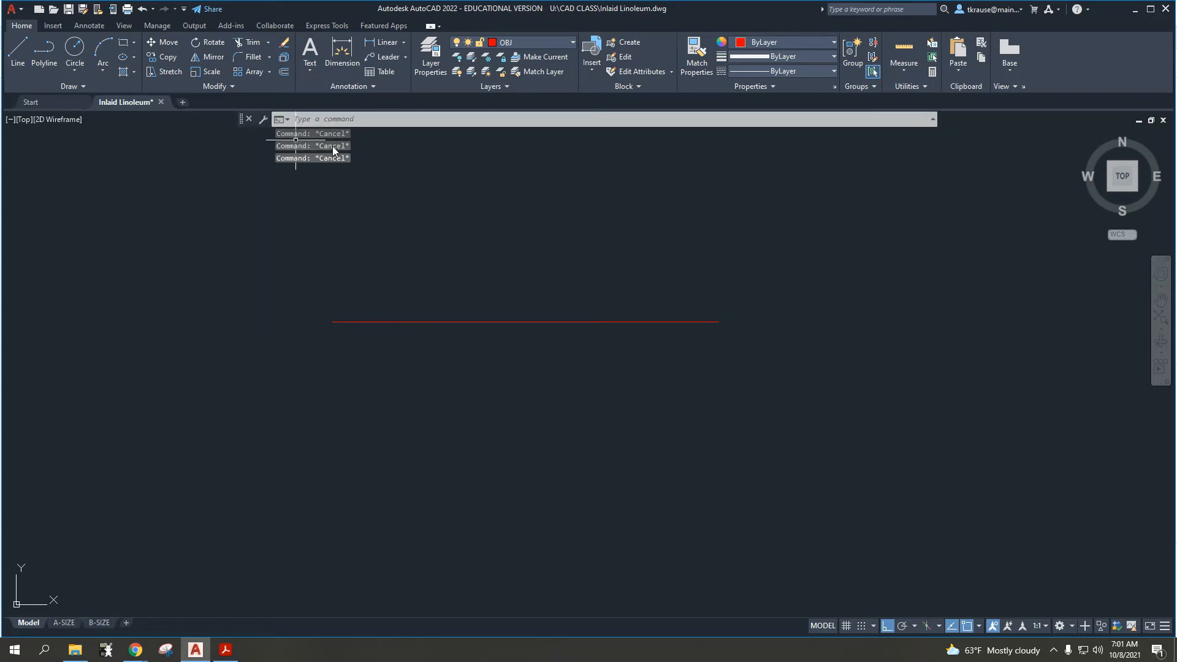
- Draw a chain of connected horizontal and vertical lines from the practice line's right endpoint, including horizontal segments about 7 and 11.2 units long
left_click(18, 52)
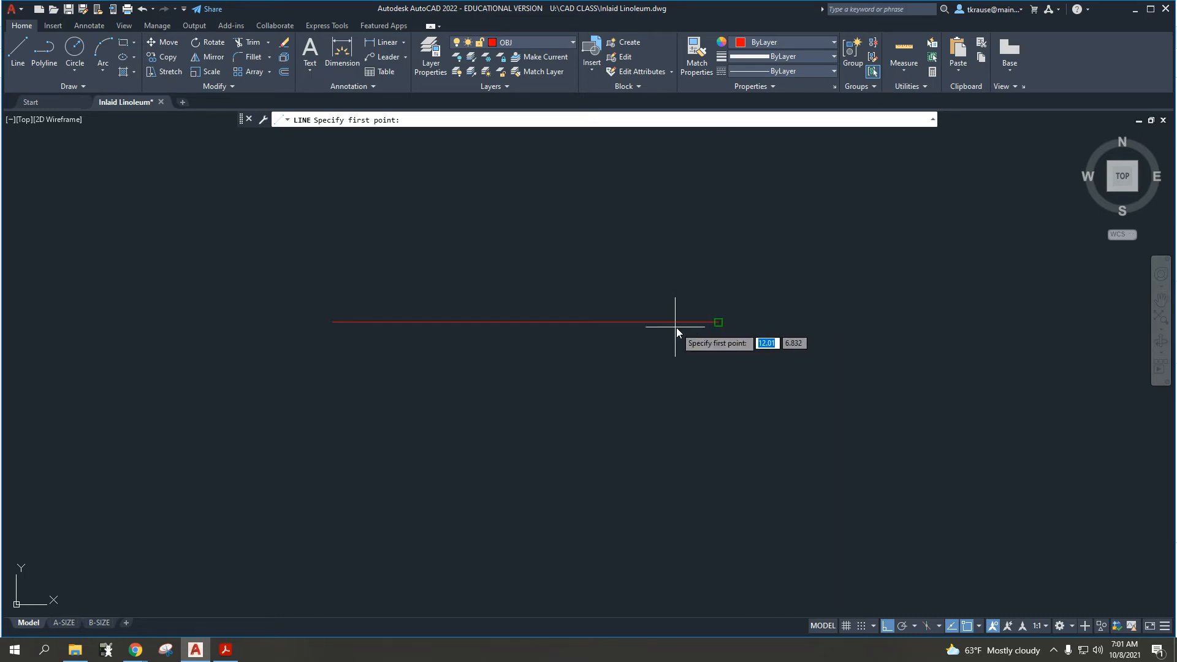
left_click(718, 321)
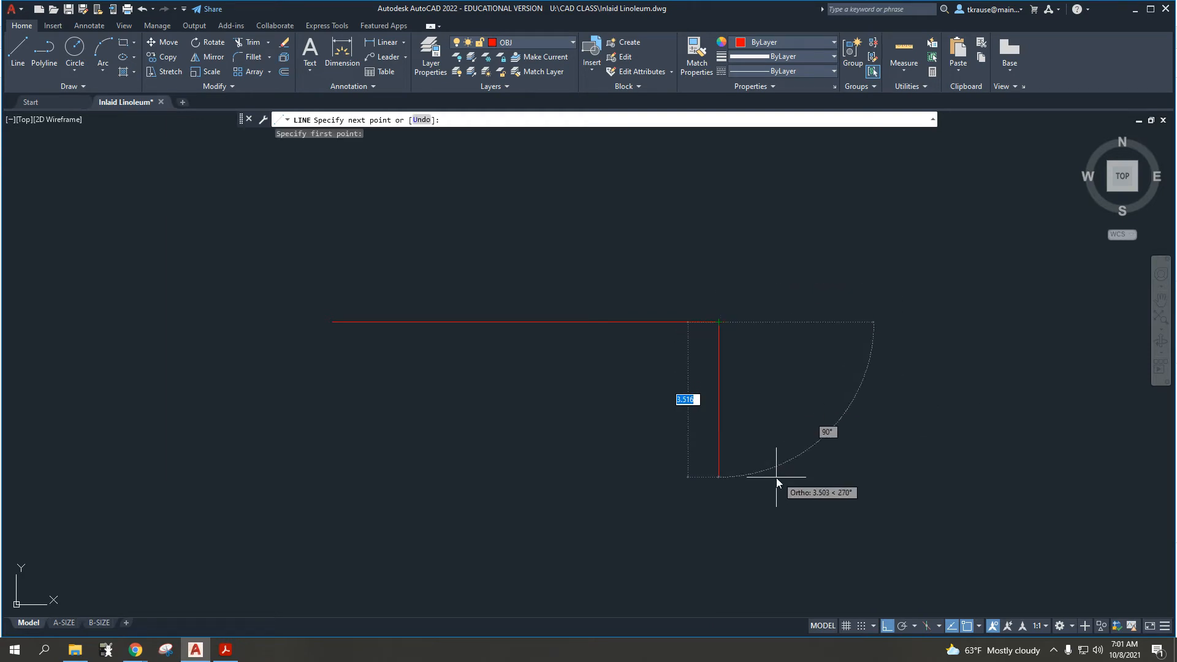
left_click(714, 425)
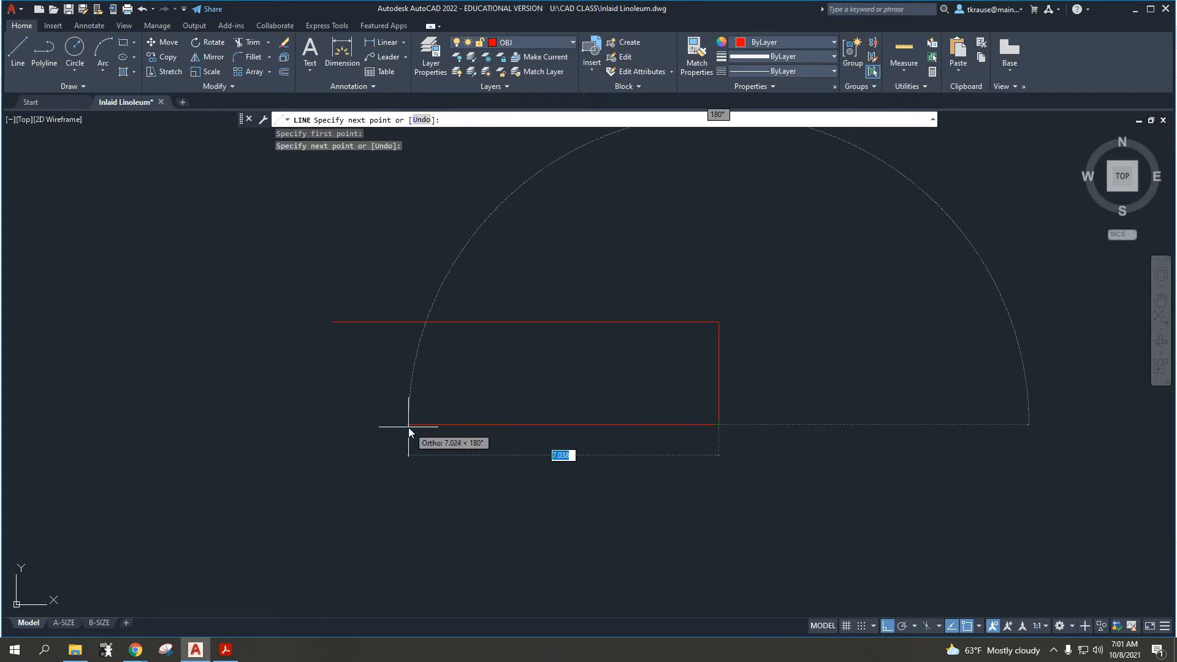
left_click(407, 428)
left_click(432, 203)
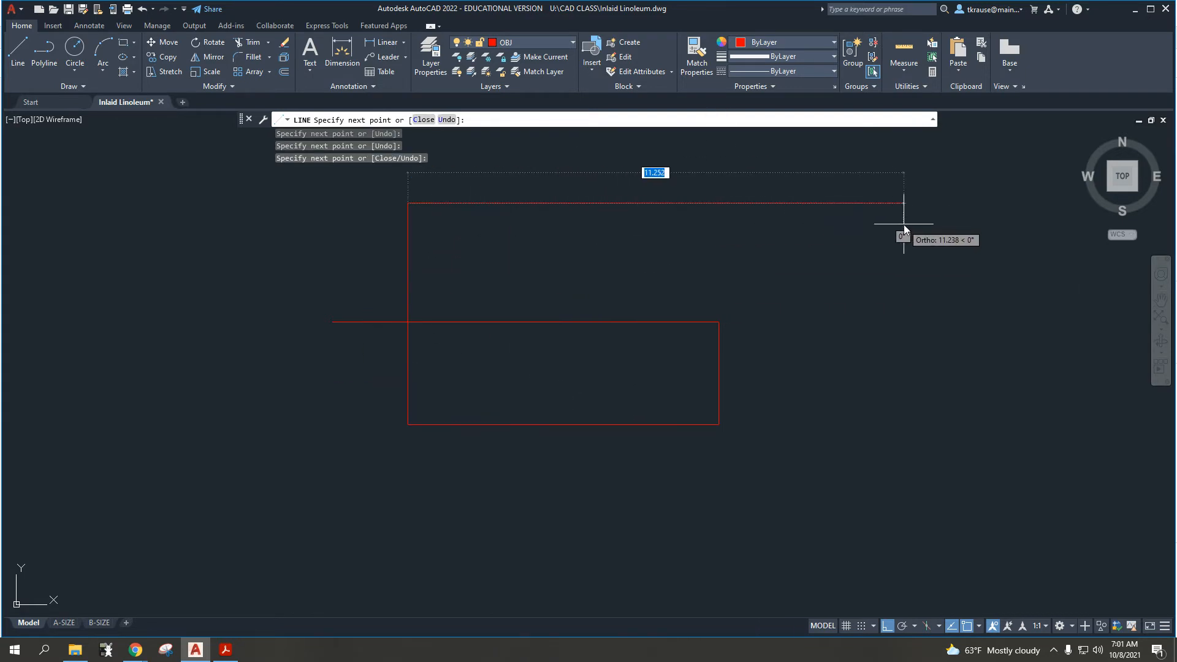
left_click(904, 224)
left_click(900, 533)
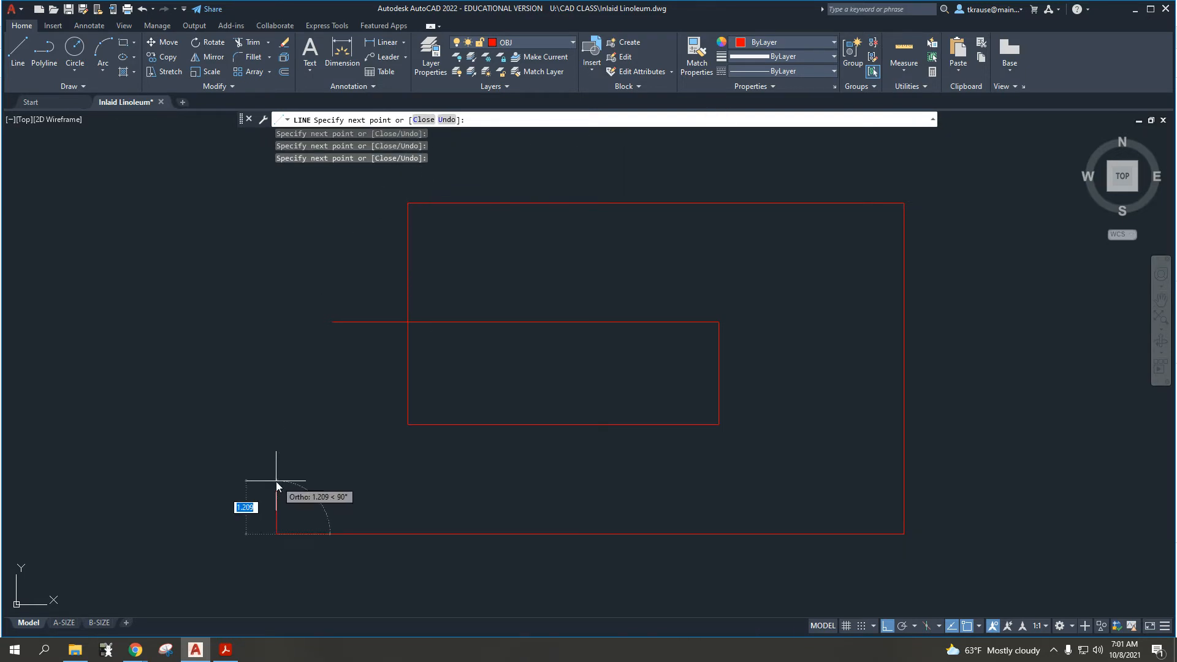
left_click(276, 481)
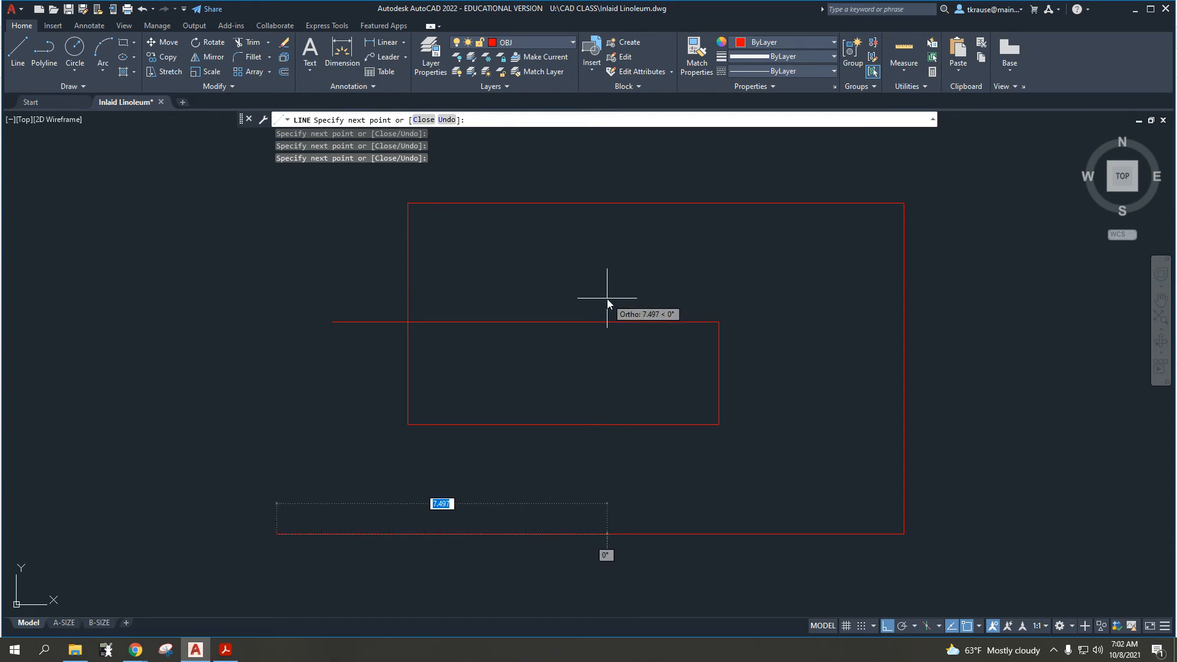
- Turn off Ortho mode and continue the chain with three slanted lines crossing the rectangular shapes, ending the Line command
key("F8")
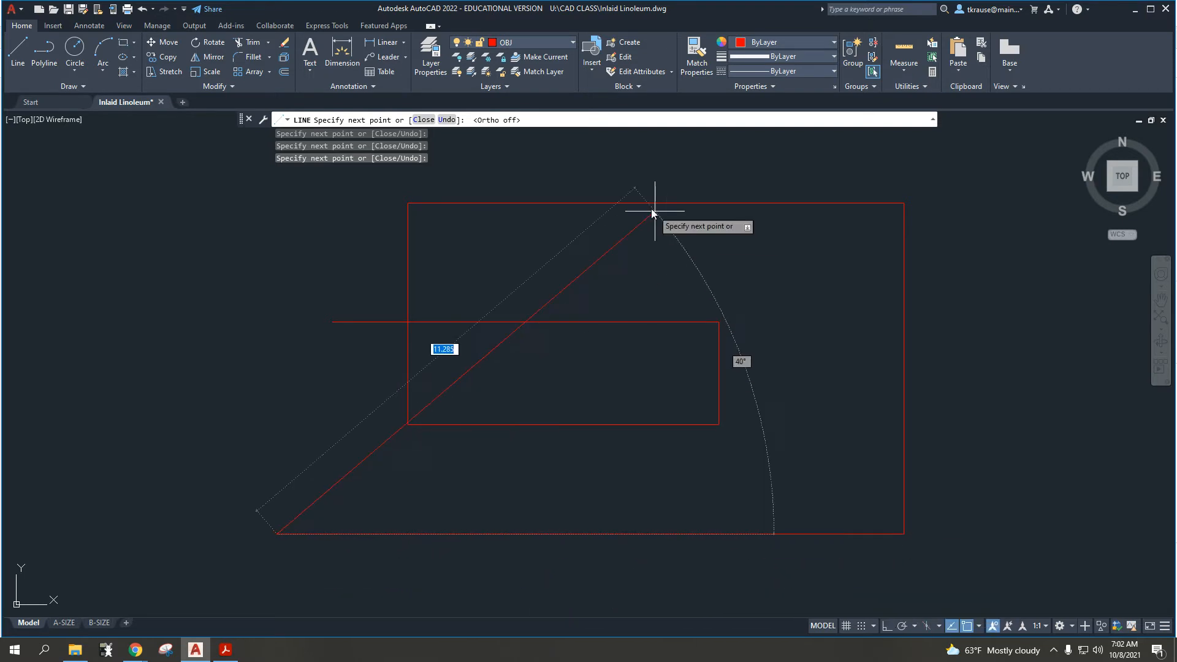
left_click(559, 243)
left_click(789, 473)
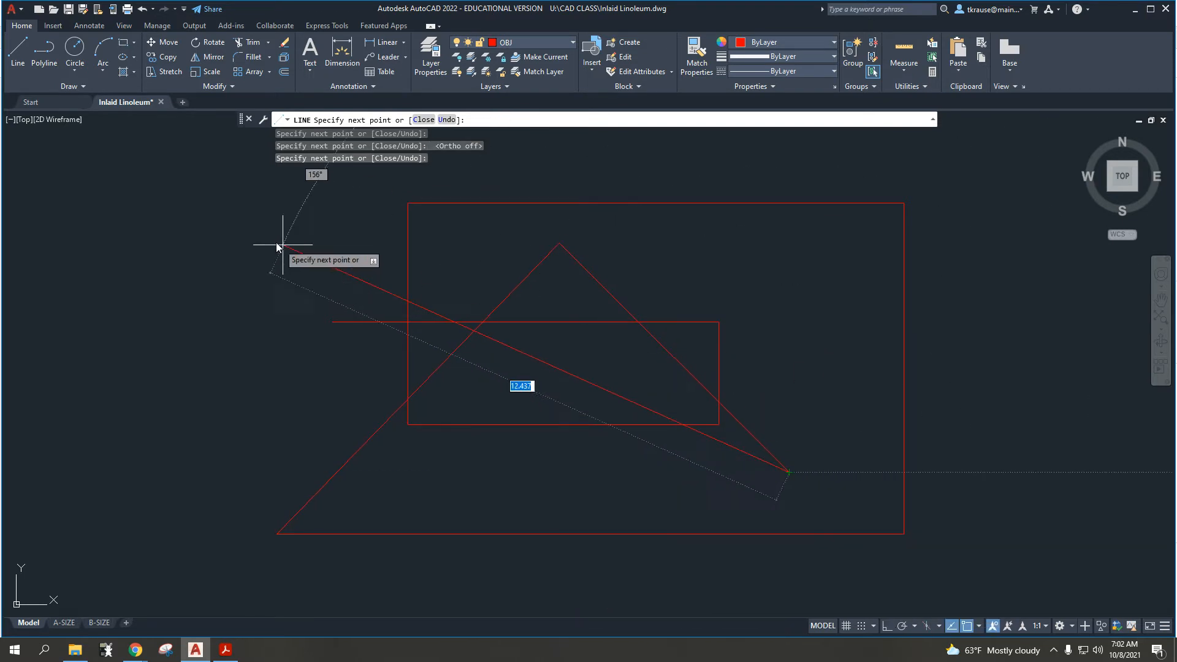
left_click(272, 240)
key("Escape")
key("Escape")
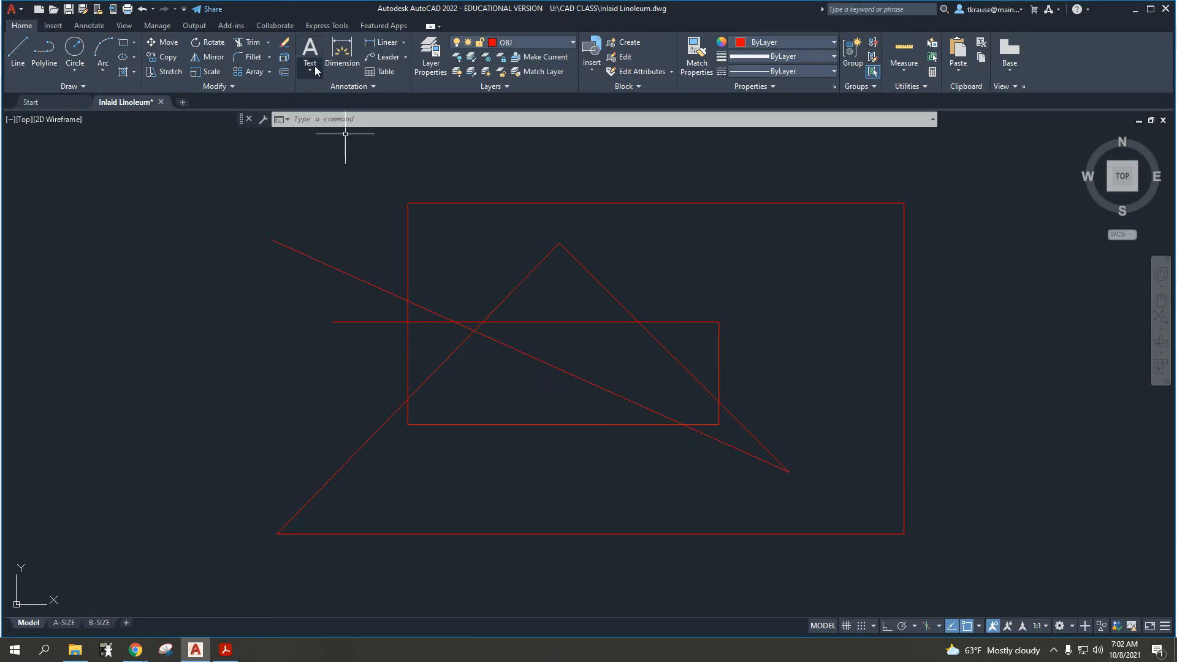
- Erase the last slanted line with the Erase command and undo the erasure
left_click(285, 47)
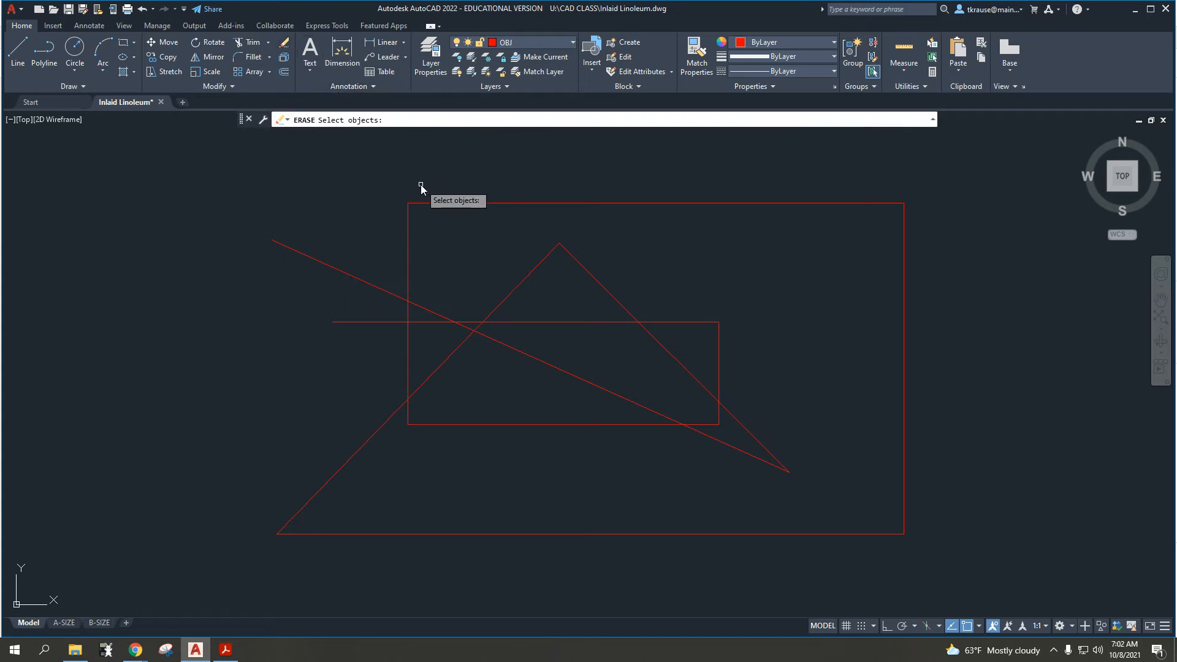
left_click(358, 278)
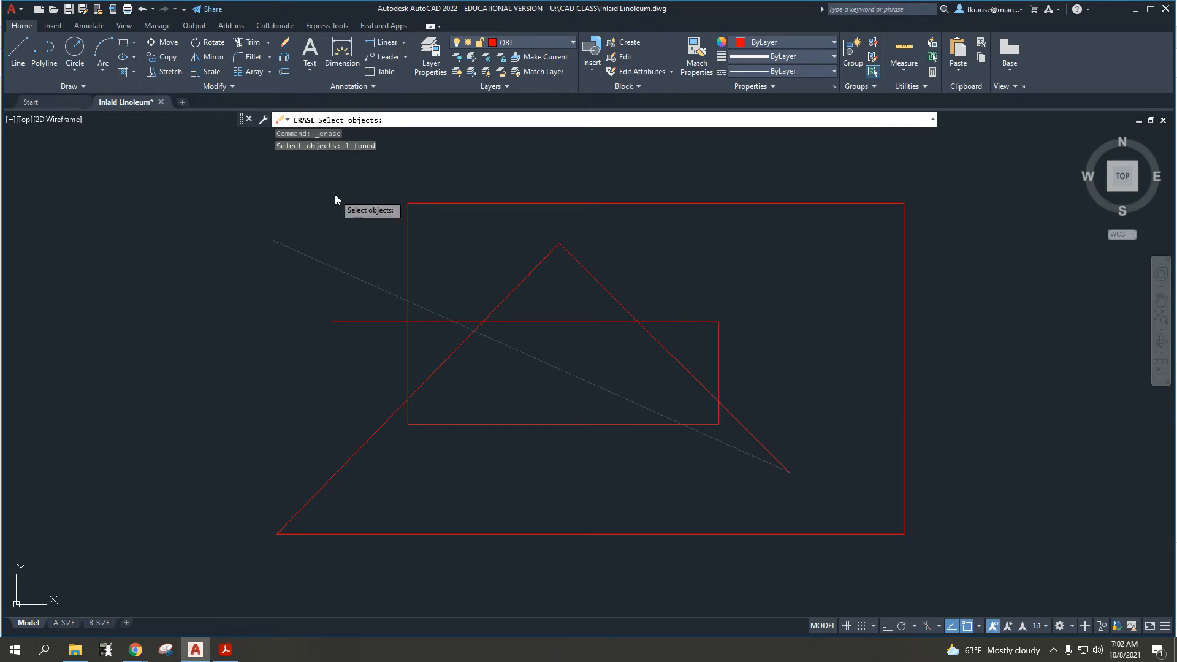
key("Return")
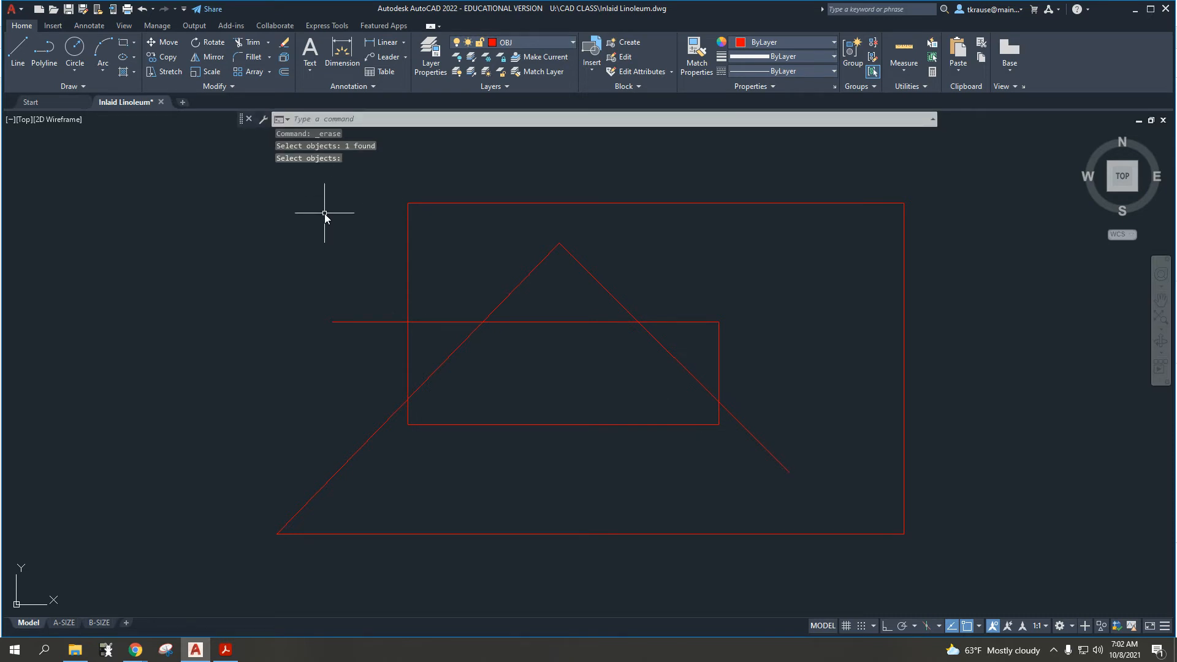
key("ctrl+z")
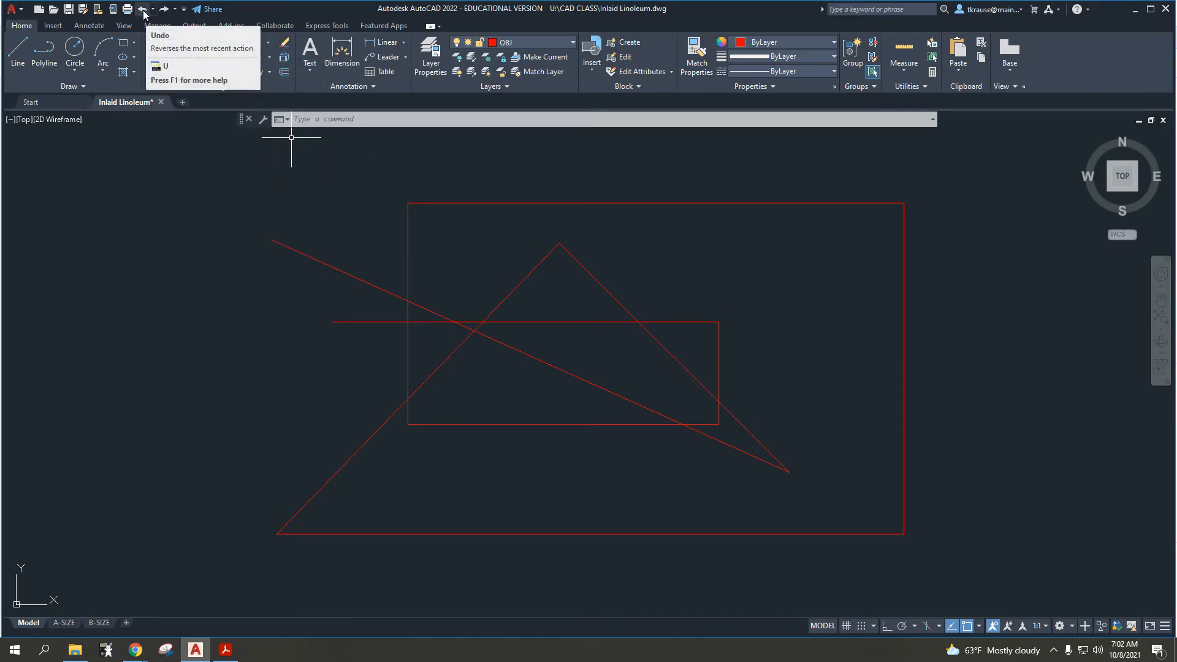
- Erase the restored long slanted line that crosses both rectangular shapes
left_click(284, 42)
left_click(354, 275)
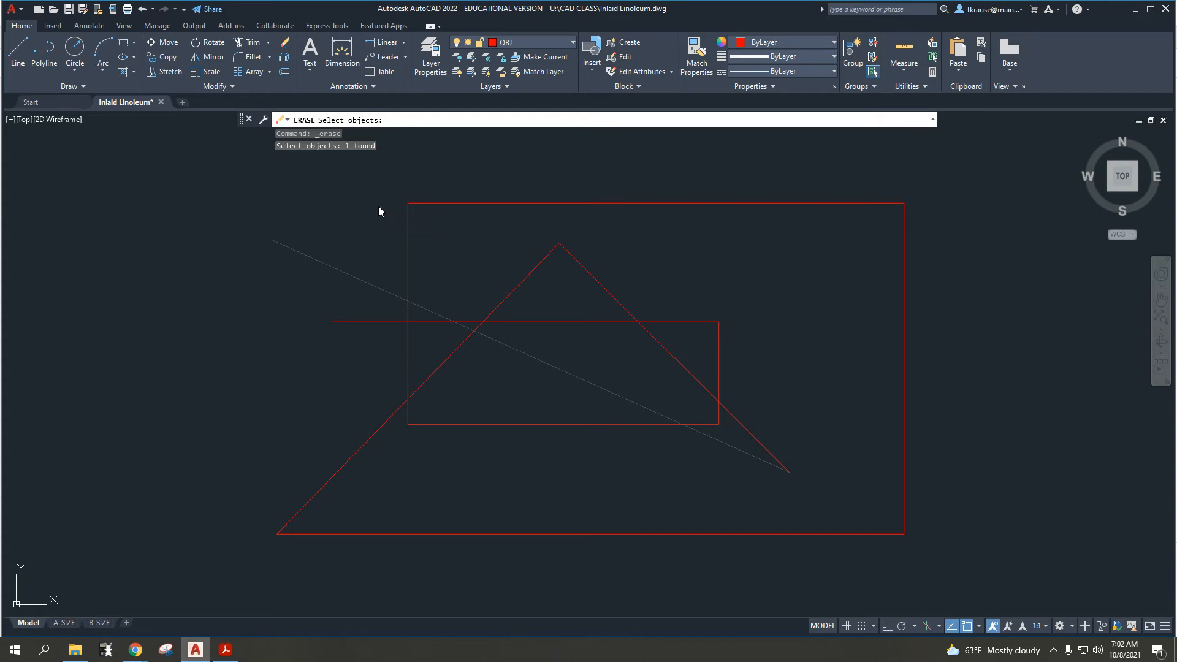
key("Return")
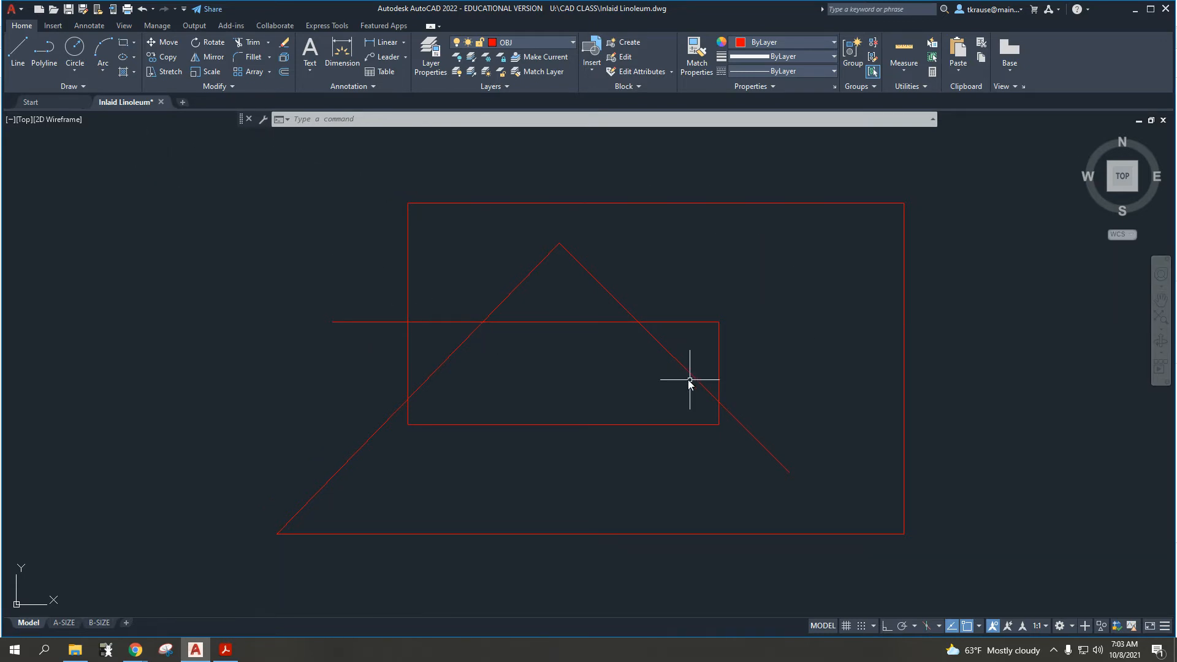
- Use a window selection around the left part of the practice drawing to delete the five fully enclosed lines
left_click(116, 158)
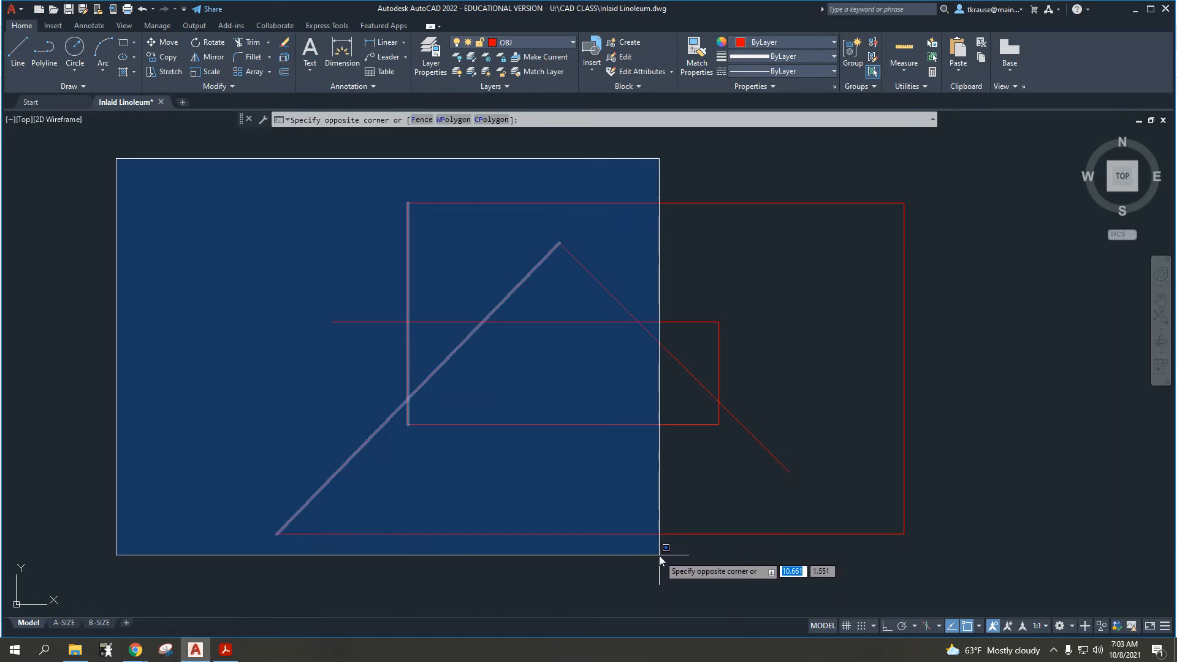
left_click(729, 562)
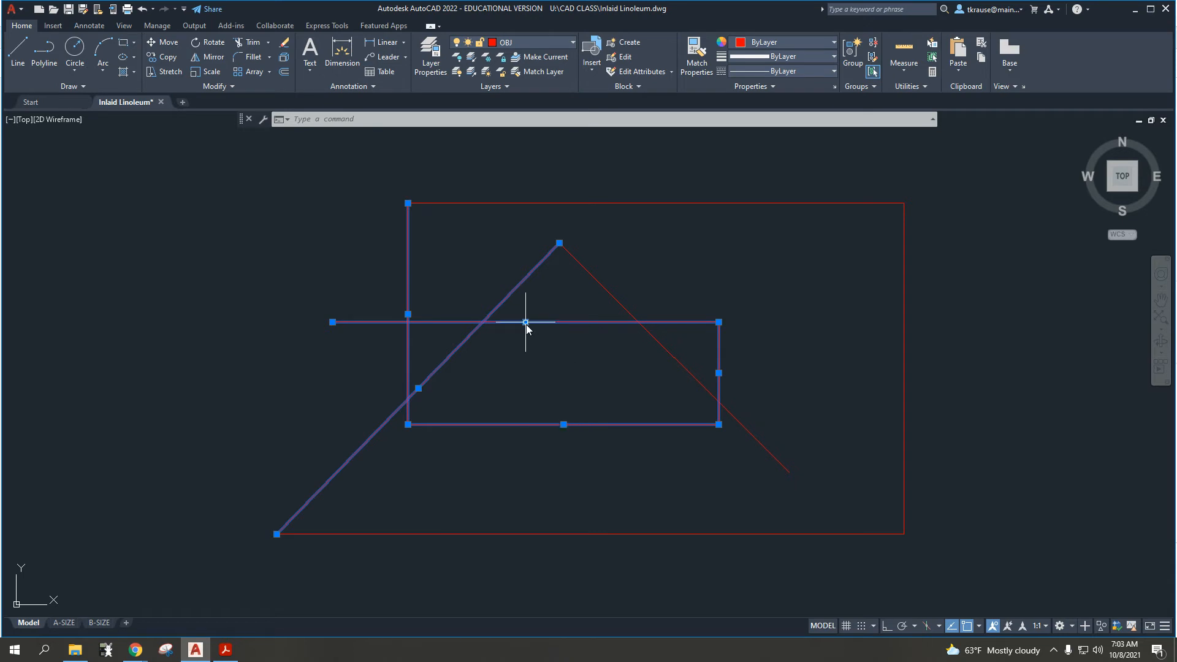
mouse_move(333, 324)
mouse_move(480, 325)
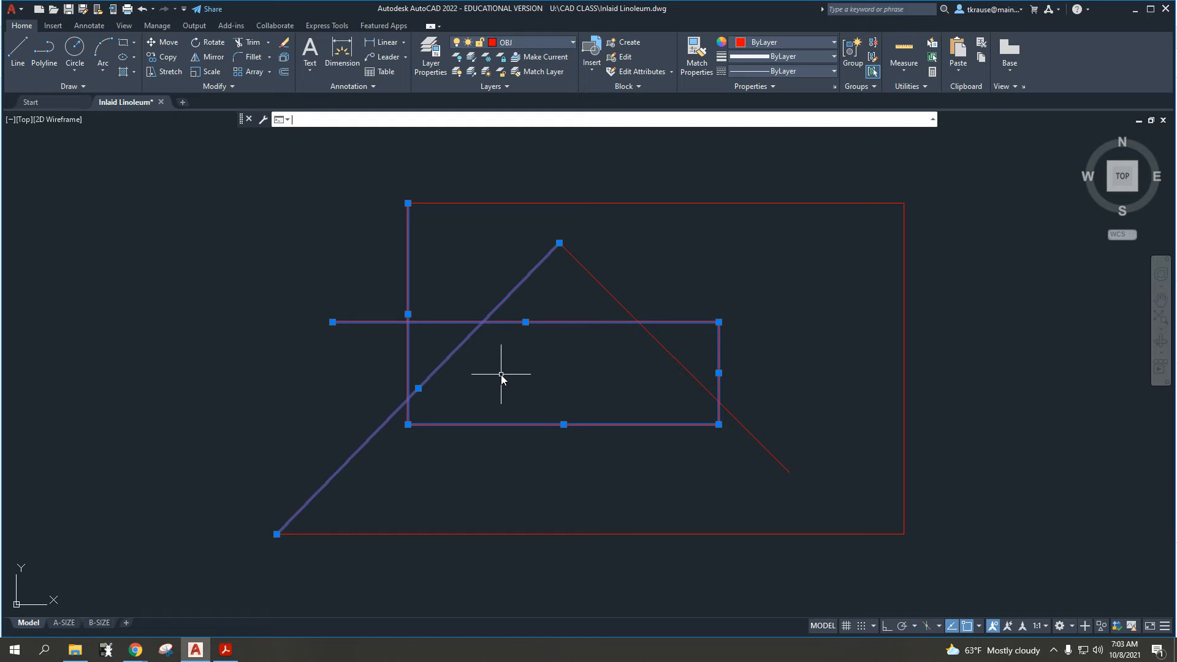
key("Delete")
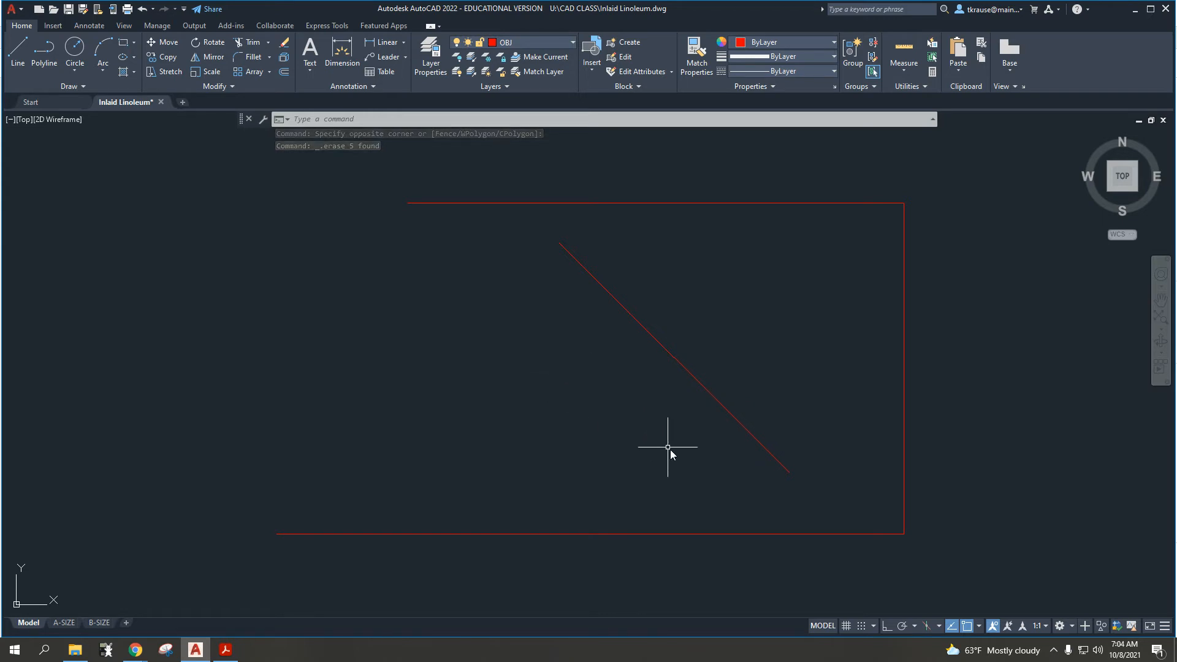
- Use a crossing selection over the right side to delete the remaining four practice lines
left_click(981, 552)
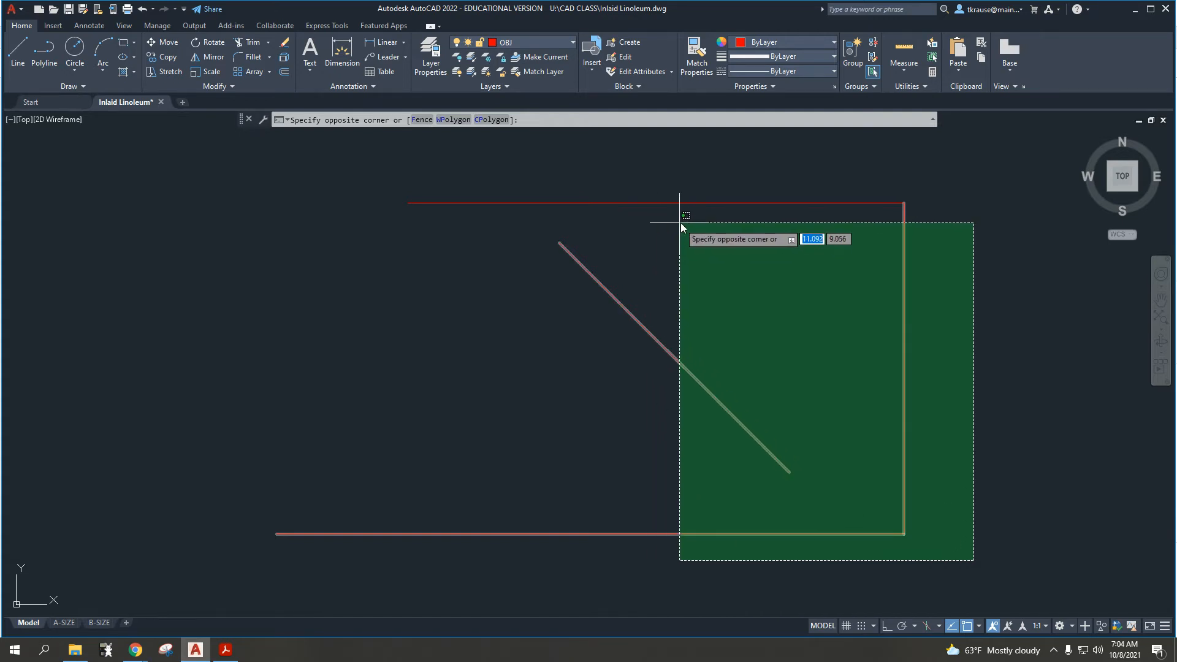
left_click(697, 186)
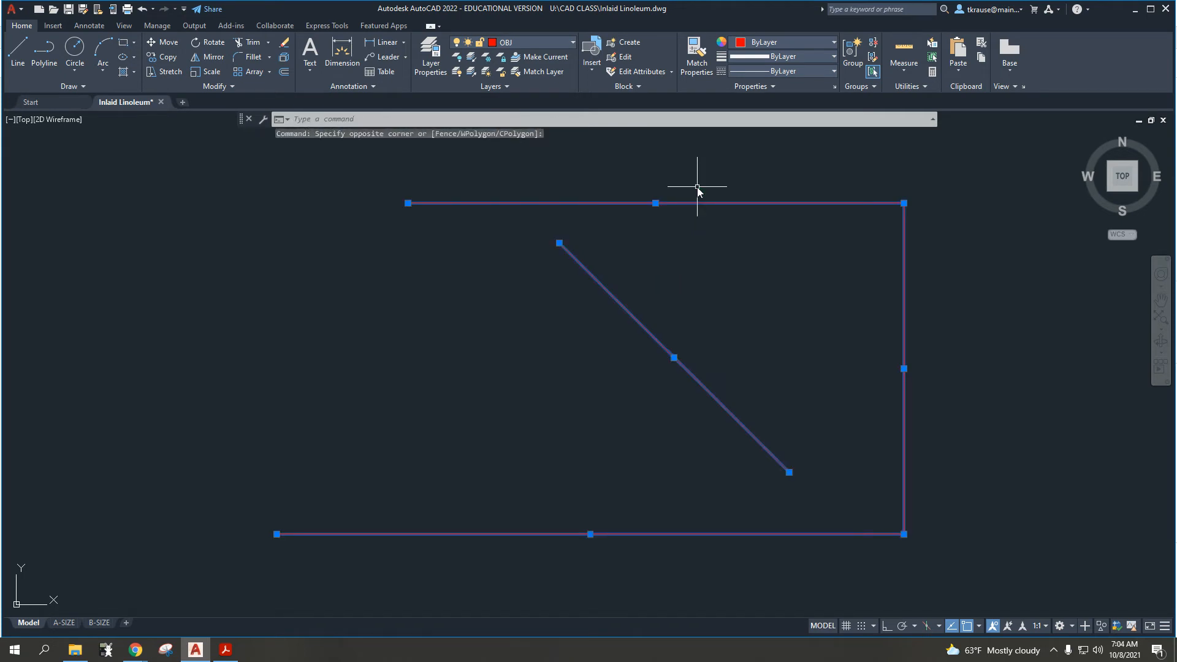
key("Delete")
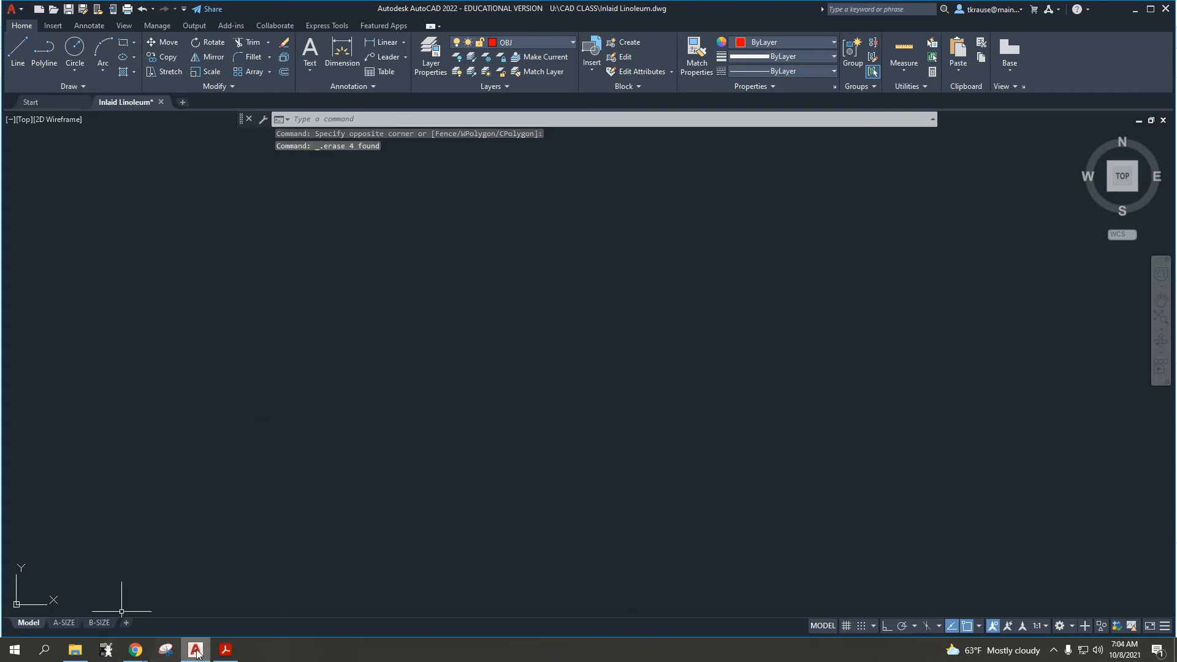
- Switch to the Inlaid Linoleum PDF in Acrobat Reader and mark out the whole Fig. 3-46 design to examine its overall outline
left_click(223, 653)
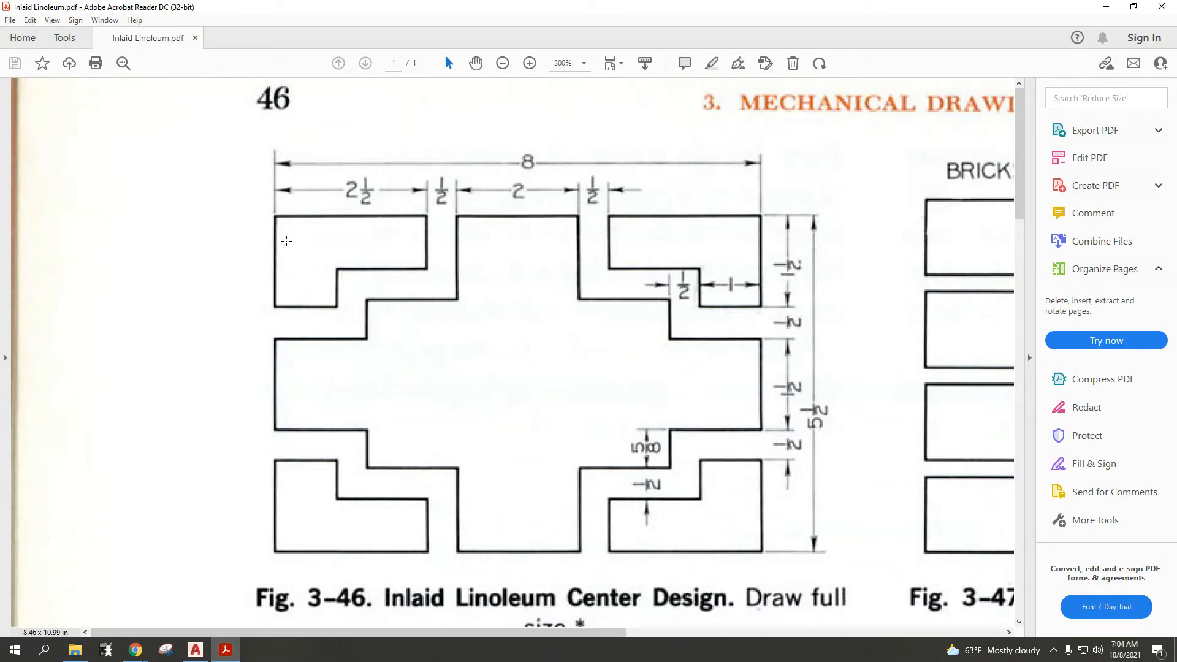
mouse_move(254, 203)
left_mouse_down()
mouse_move(563, 452)
mouse_move(835, 572)
left_mouse_up()
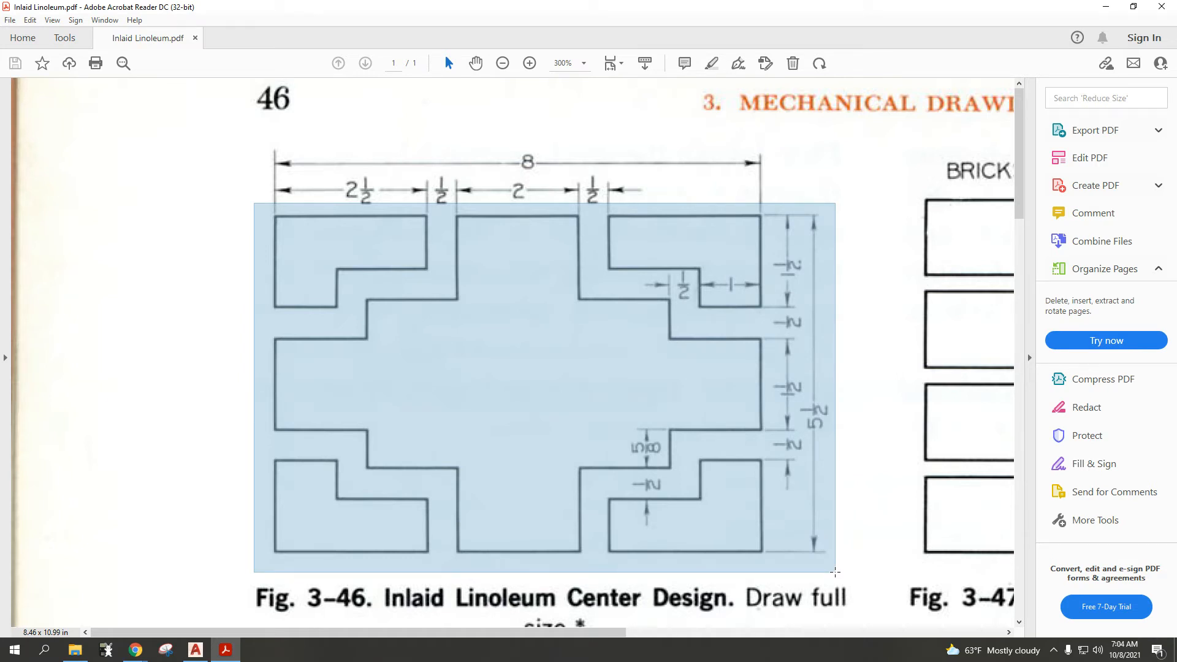
left_click_drag(835, 572, 835, 572)
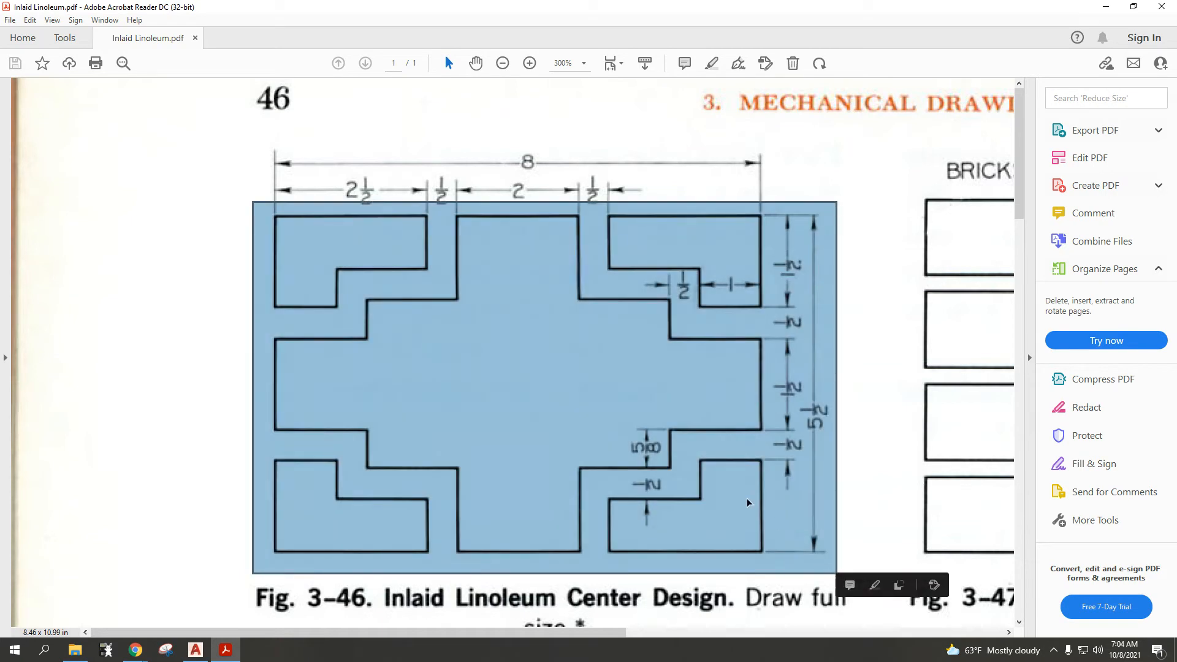
- Switch to AutoCAD and draw a horizontal line 8 units long to the right with Ortho on, as the rectangle's base
left_click(196, 649)
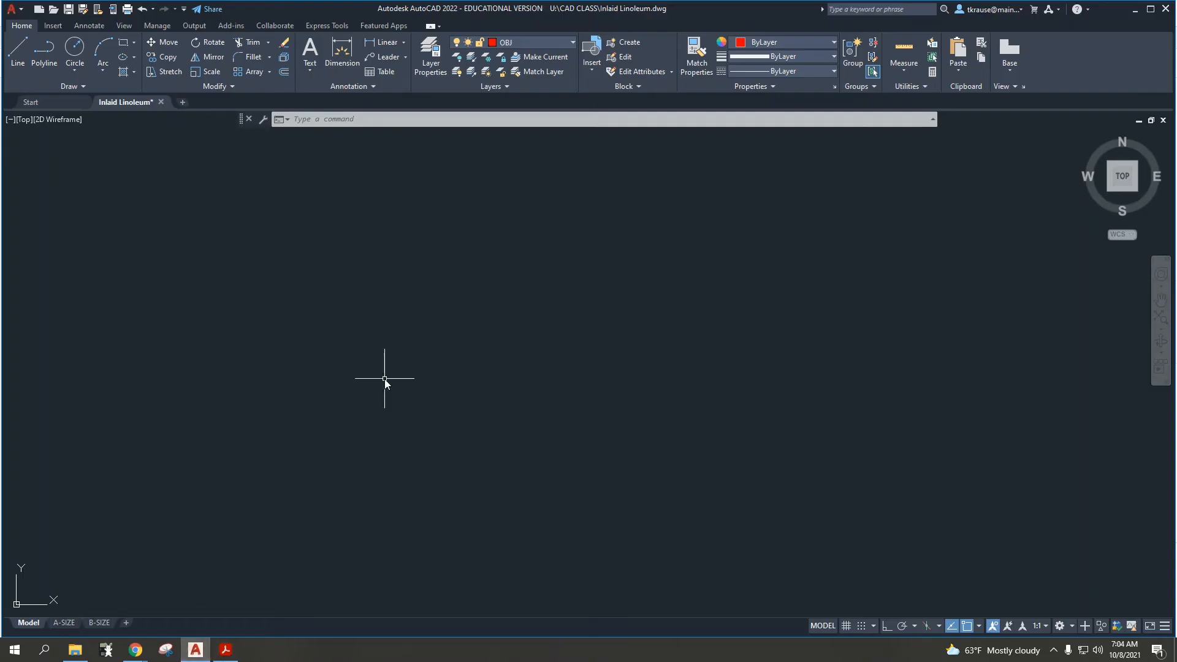
left_click(18, 50)
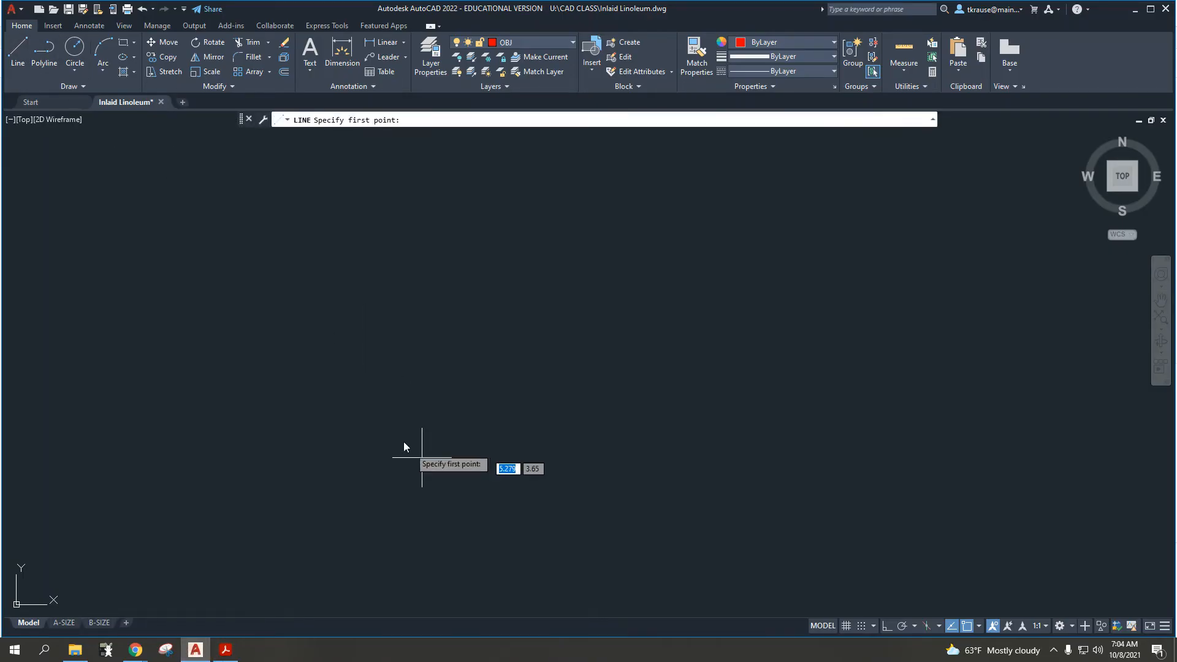
left_click(318, 431)
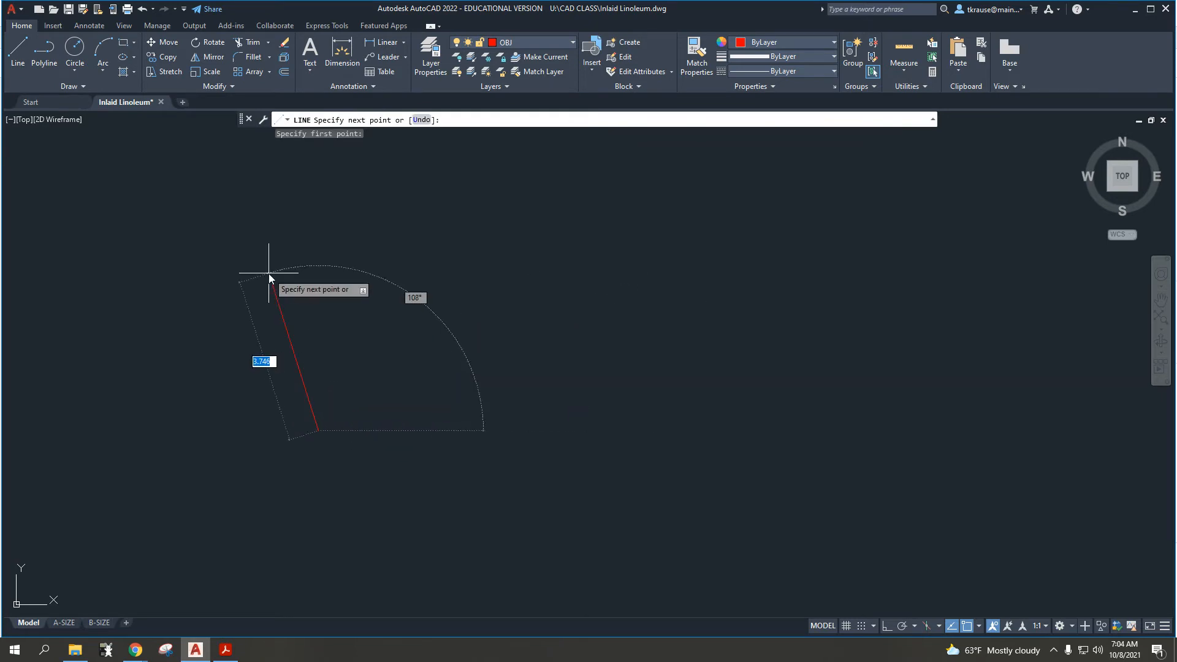
key("F8")
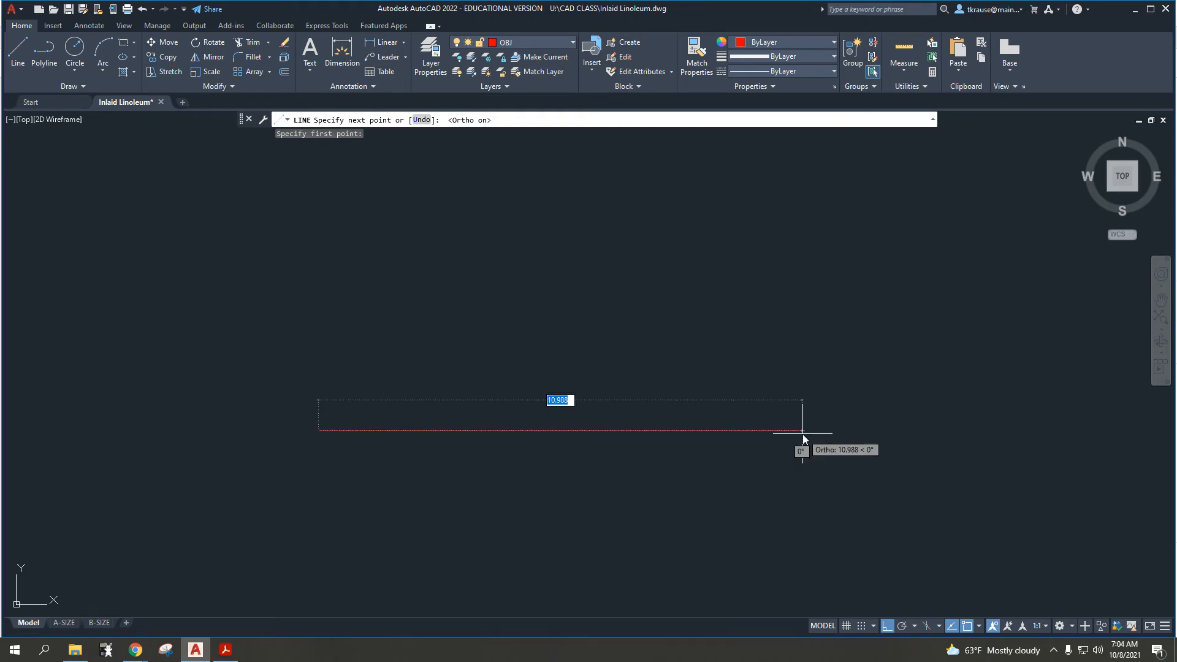
type("8")
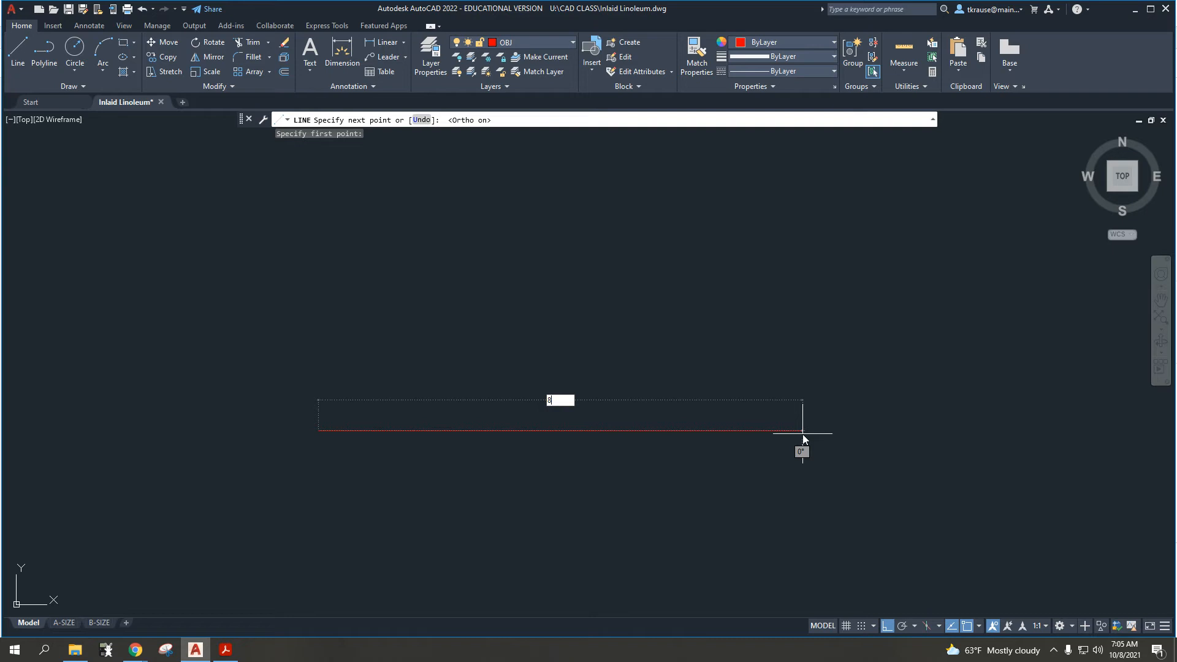
key("Return")
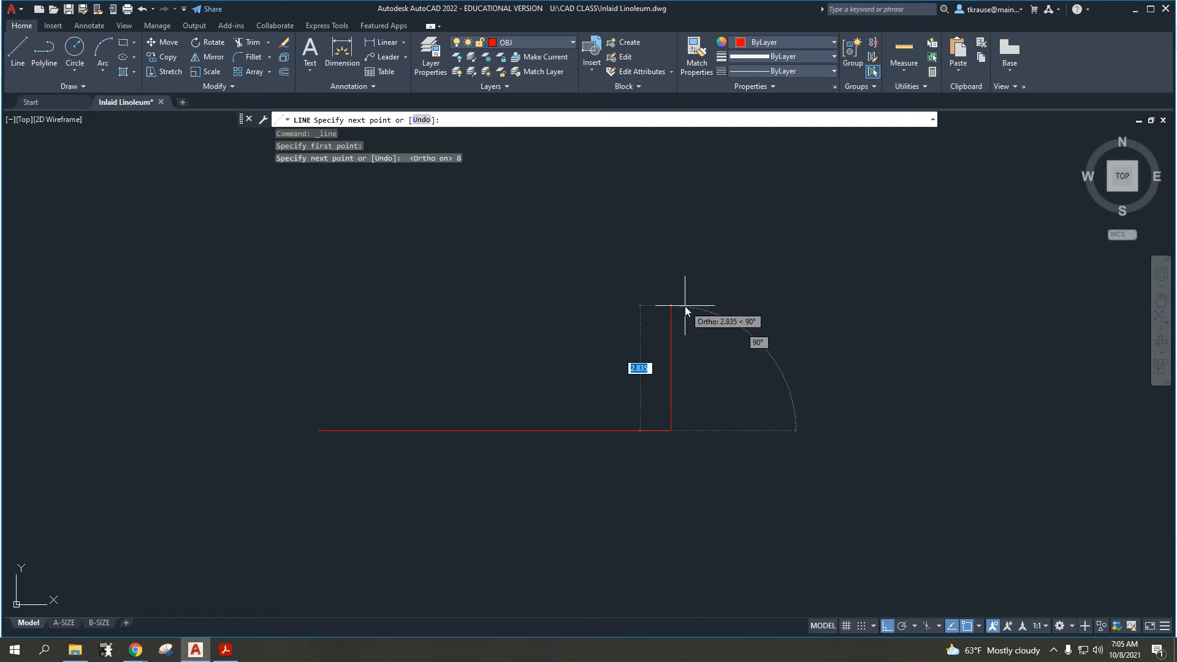
key("Escape")
key("Escape")
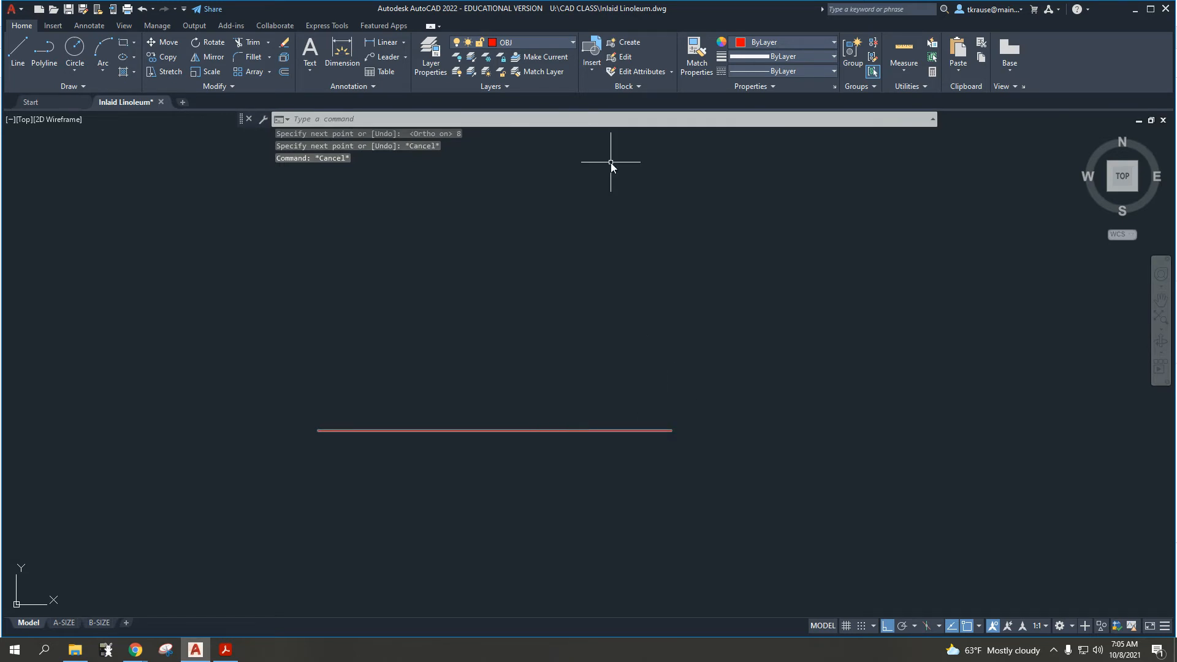
left_click(549, 43)
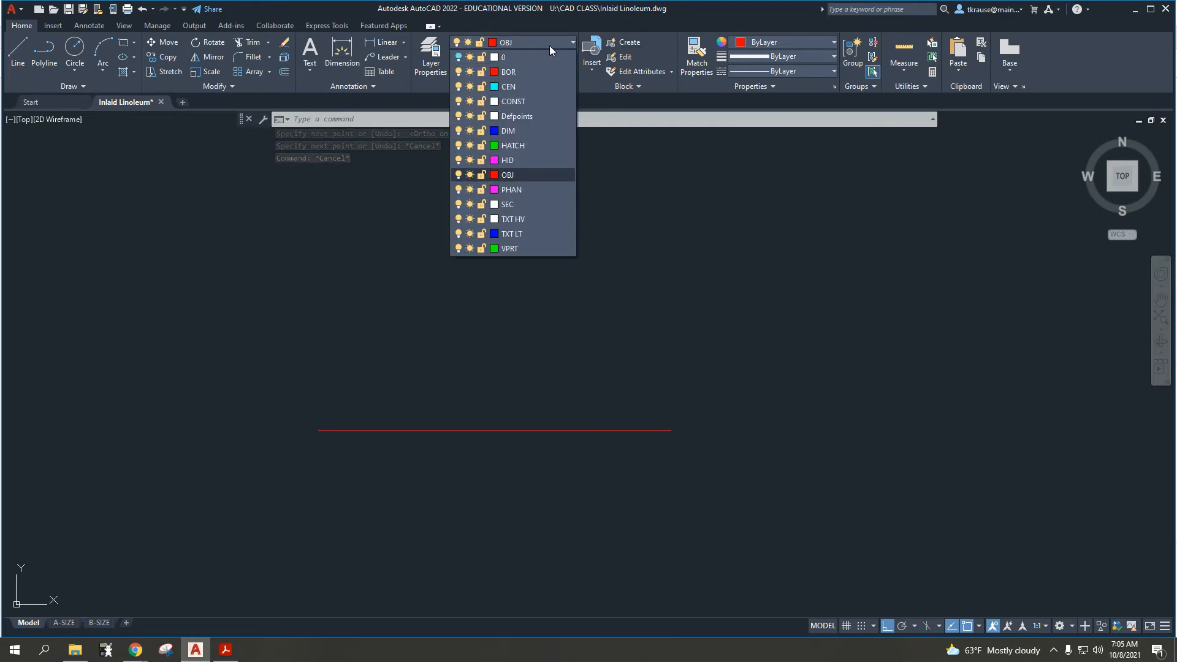
left_click(549, 43)
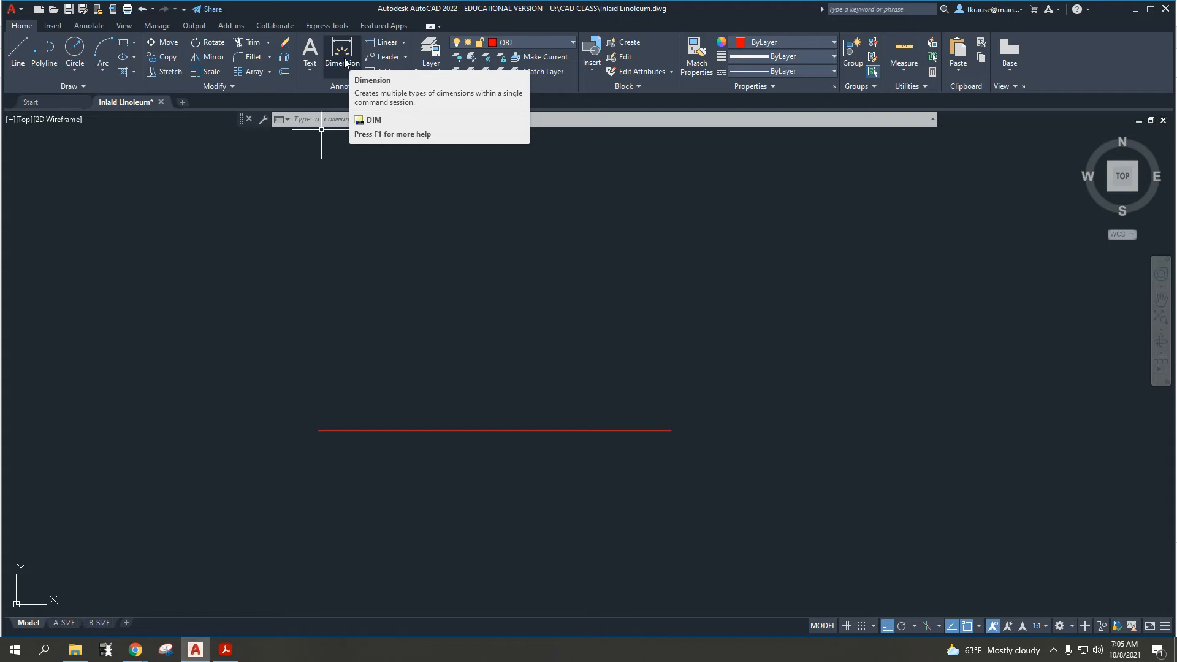
- Place a linear dimension below the horizontal line, measured between its two endpoints
left_click(377, 44)
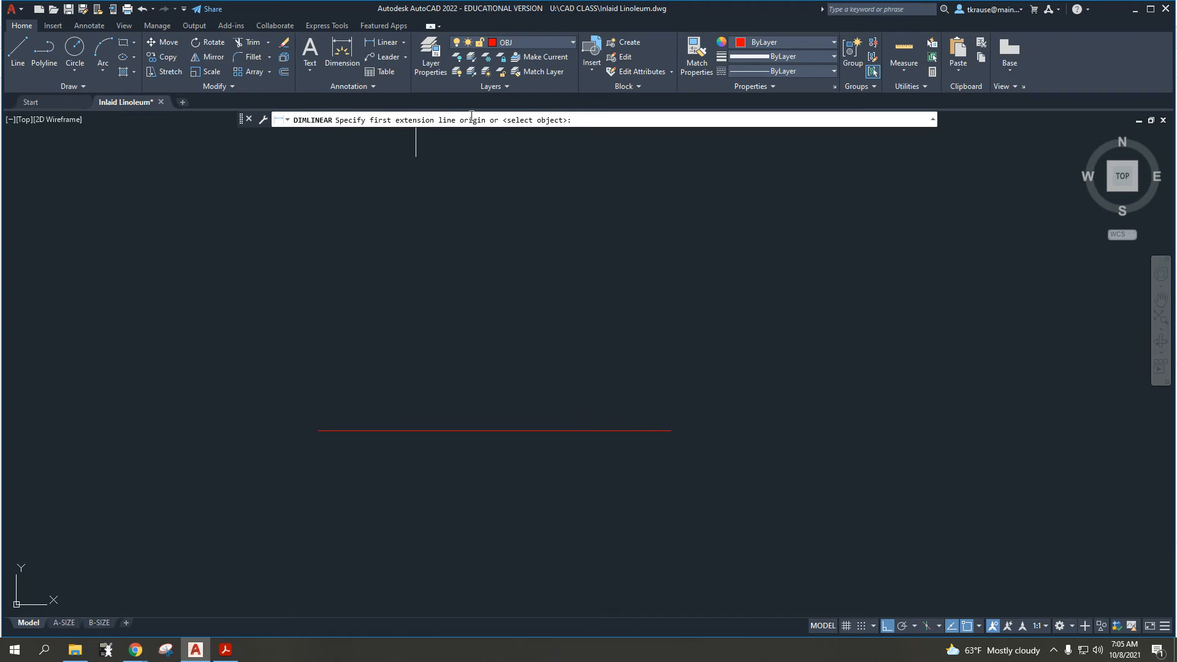
left_click(318, 430)
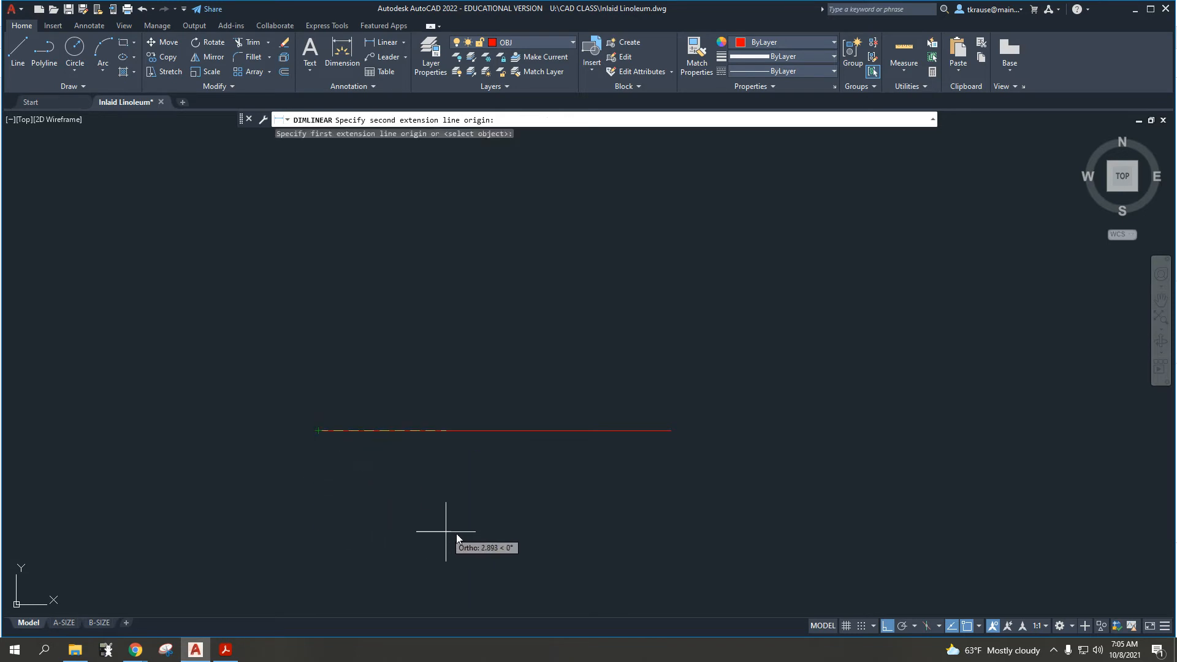
left_click(671, 430)
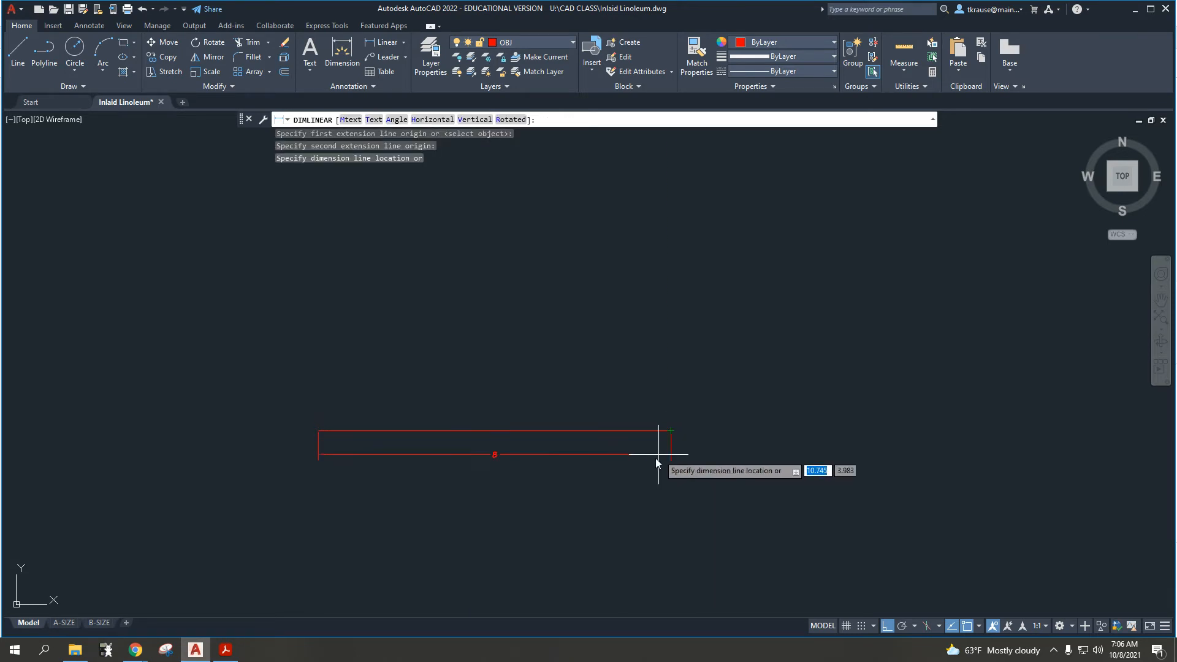
scroll(531, 469, "up", 4)
scroll(532, 468, "down", 2)
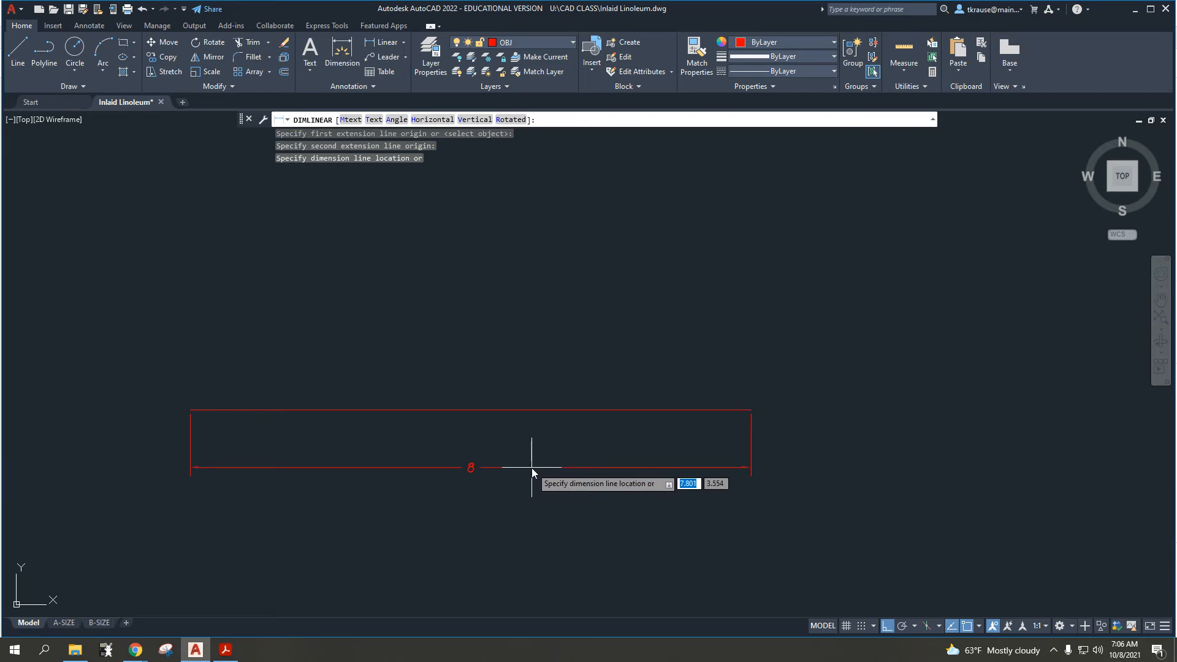
scroll(531, 468, "down", 2)
scroll(531, 468, "up", 2)
scroll(531, 468, "up", 4)
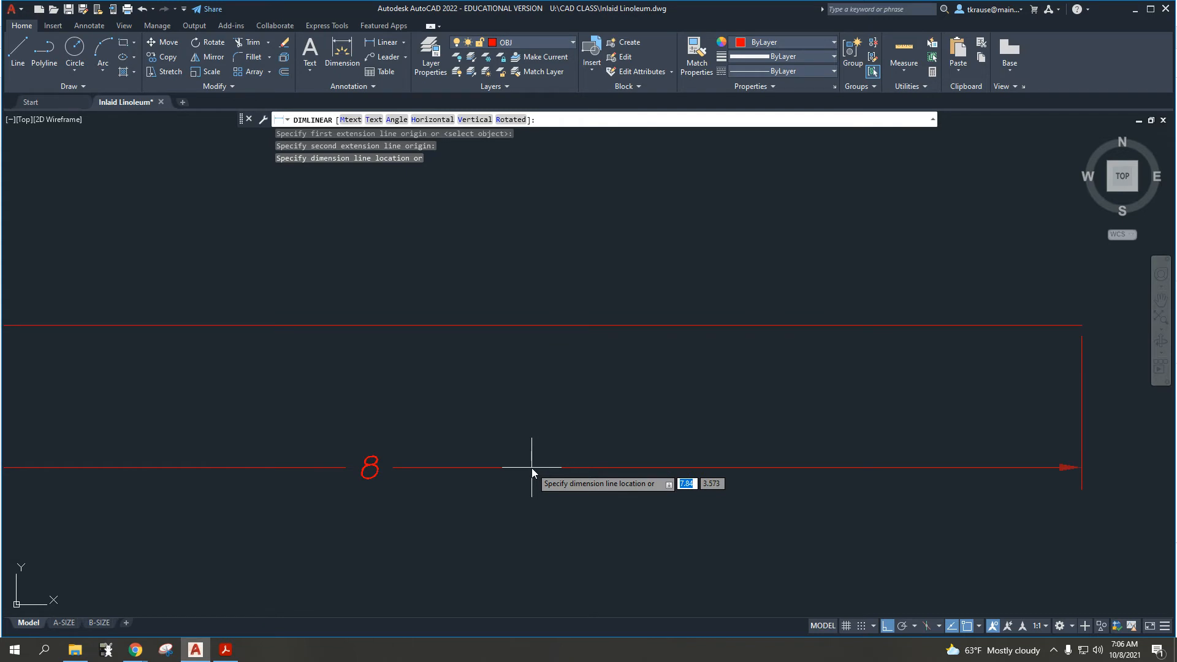
scroll(532, 468, "down", 4)
scroll(532, 468, "down", 2)
scroll(532, 469, "up", 2)
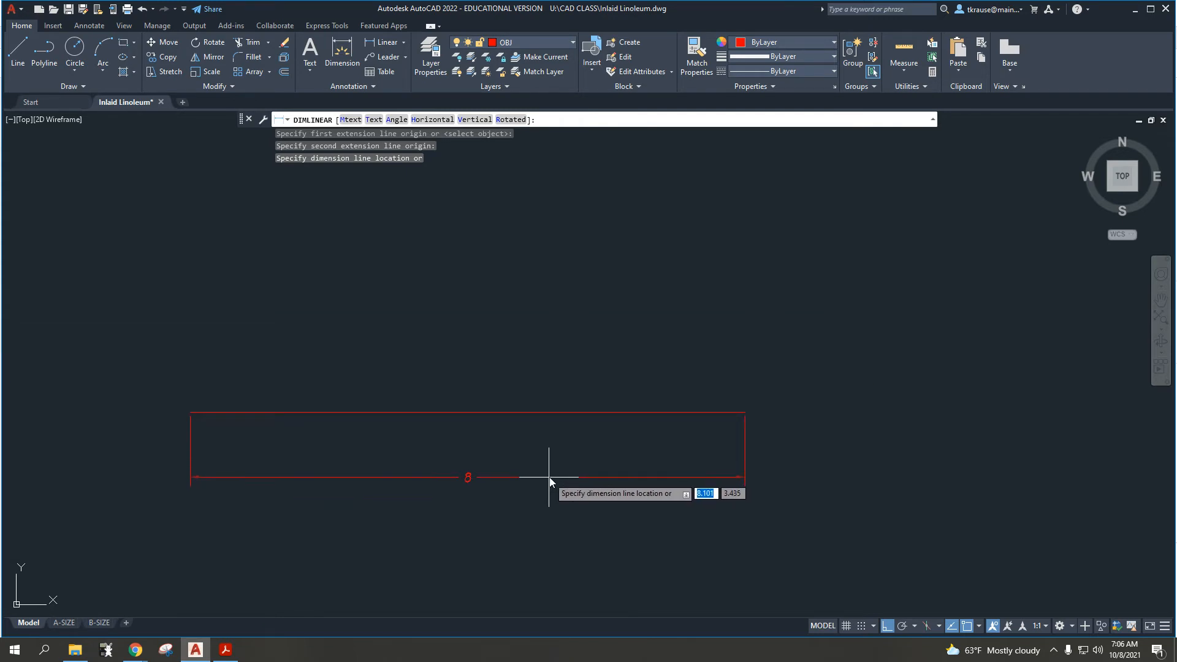
left_click(550, 476)
key("Escape")
scroll(480, 494, "up", 2)
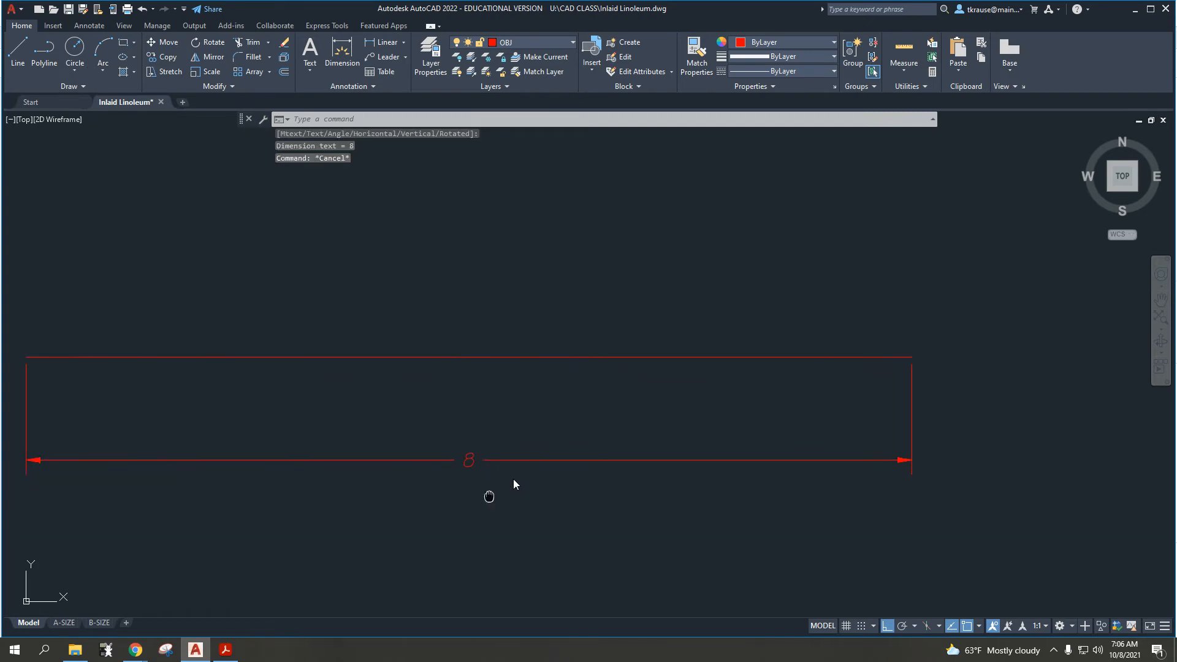
middle_click_drag(490, 493, 586, 436)
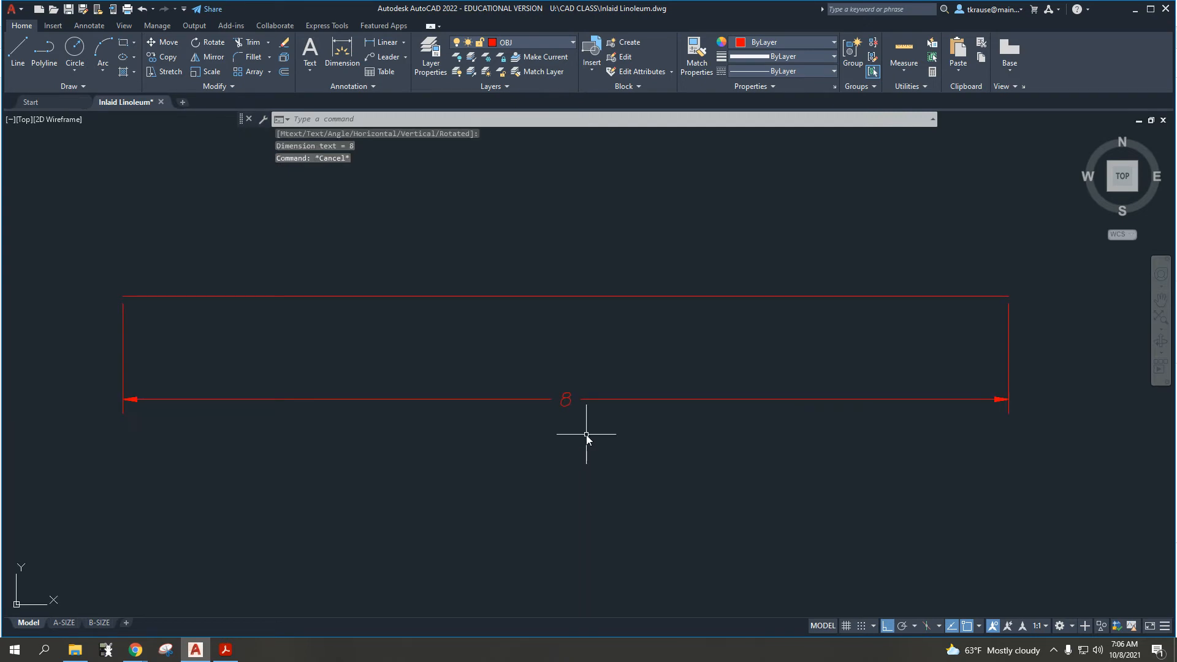
- Delete the linear dimension below the horizontal line with a crossing selection that leaves the line itself out
left_click(657, 447)
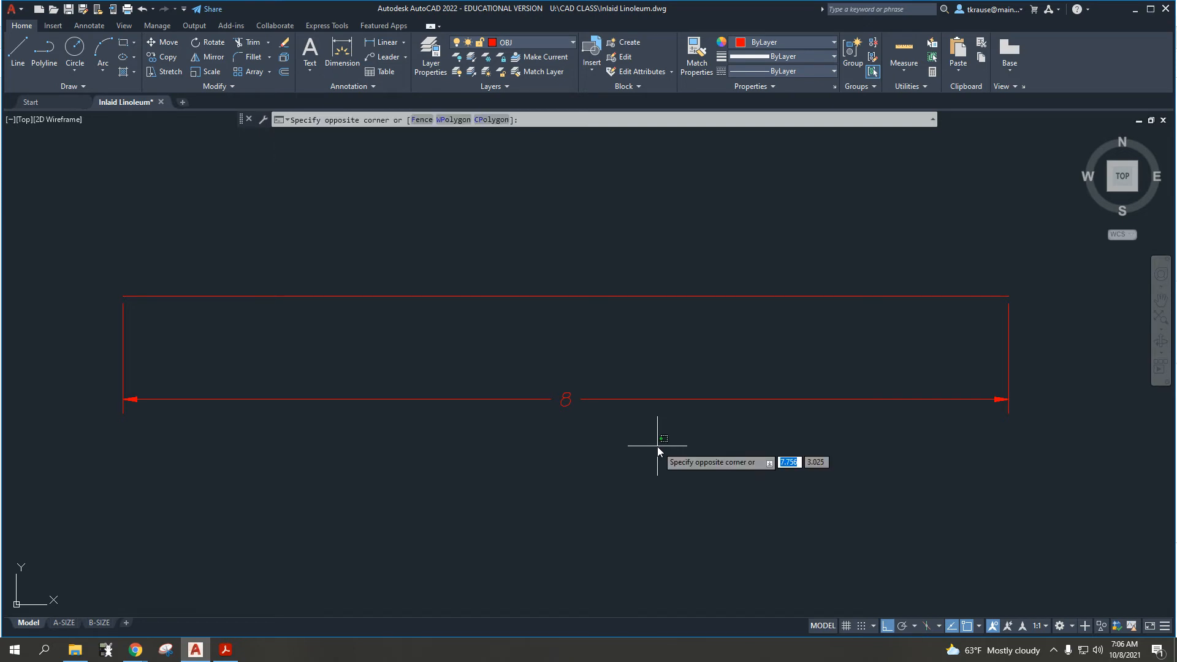
left_click(495, 360)
key("Delete")
scroll(496, 360, "down", 2)
middle_click_drag(495, 360, 478, 429)
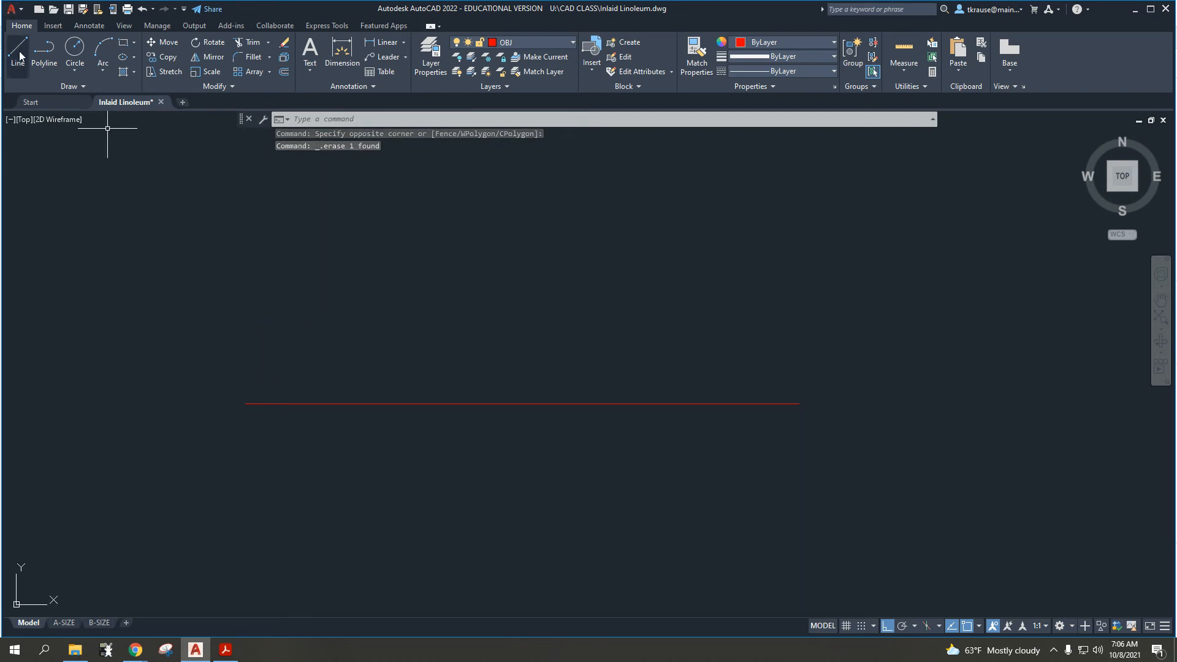
scroll(473, 300, "down", 2)
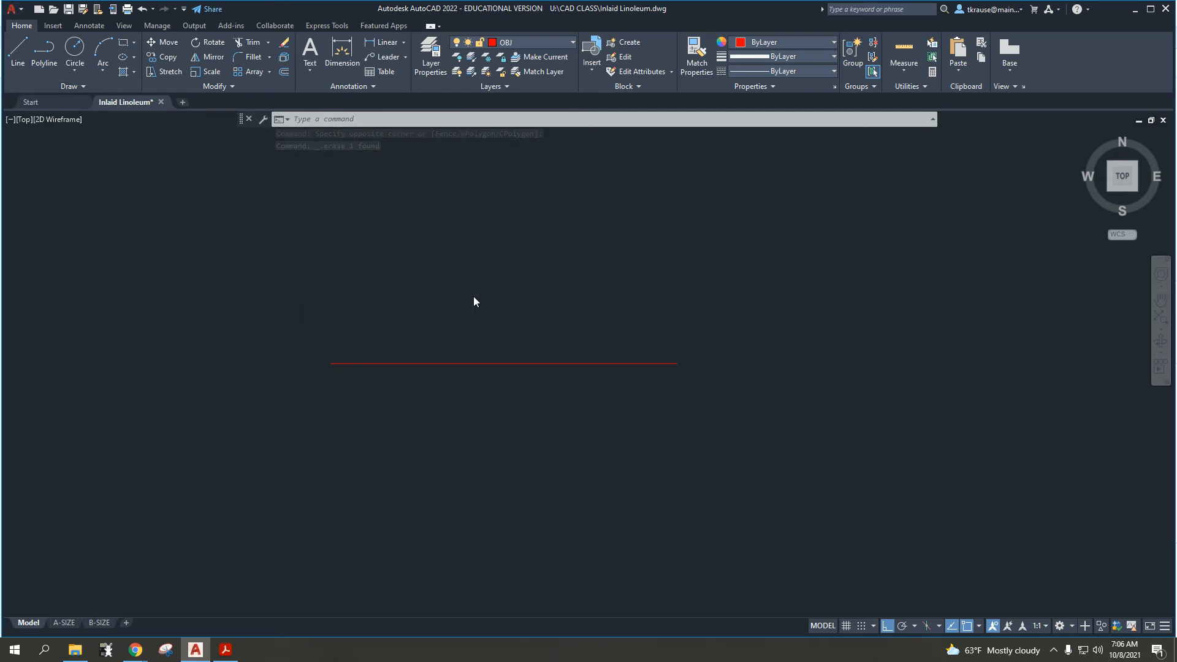
scroll(469, 313, "up", 4)
scroll(468, 314, "down", 2)
scroll(469, 316, "up", 2)
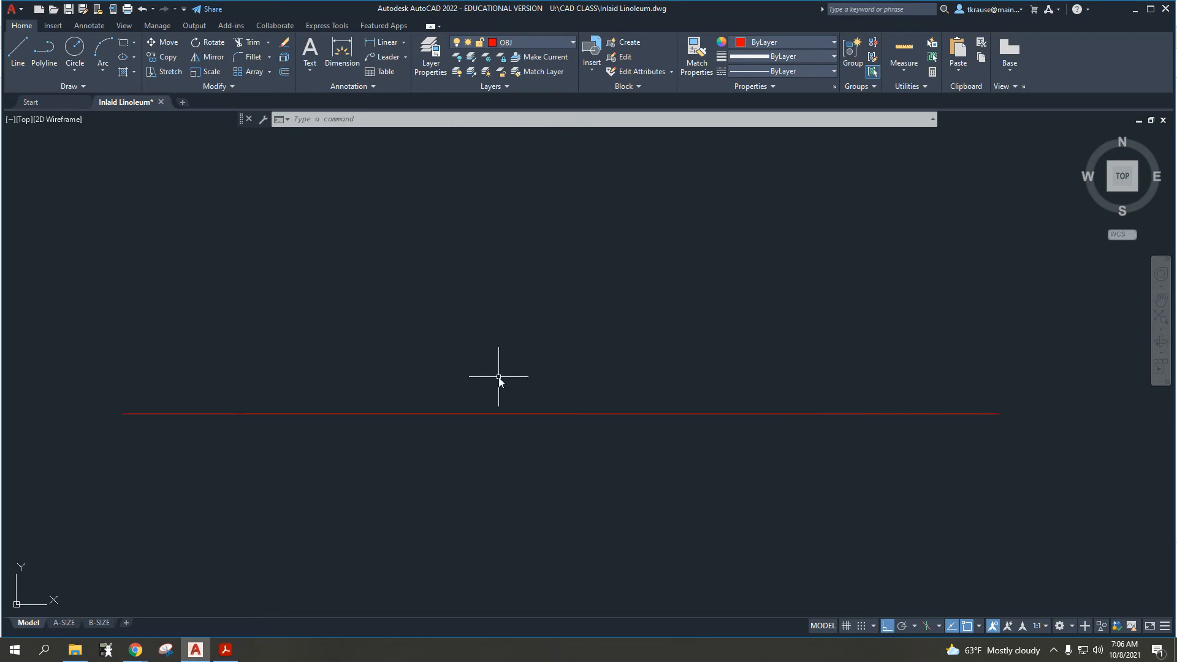
middle_click_drag(499, 380, 499, 380)
middle_click_drag(499, 378, 538, 395)
scroll(538, 394, "down", 8)
scroll(538, 394, "up", 8)
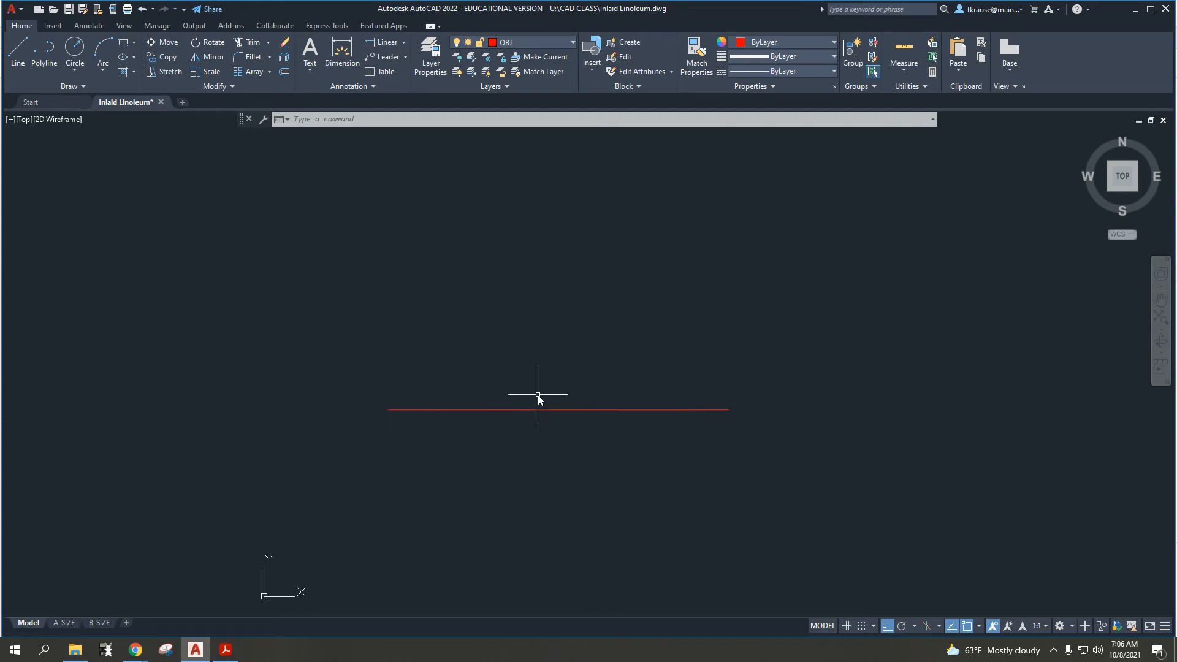
middle_click_drag(574, 307, 542, 354)
scroll(542, 354, "down", 2)
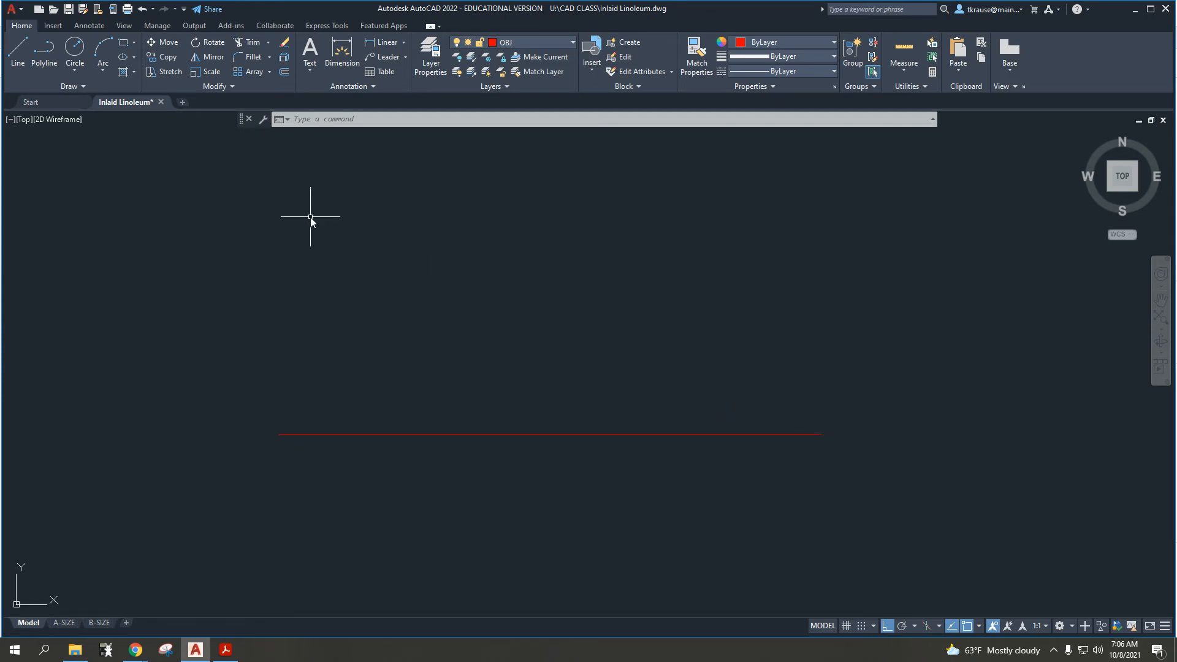
- Complete the rectangle from the base line's left end with a 5.5 left side, an 8 top side and a right side closing onto the base
left_click(19, 52)
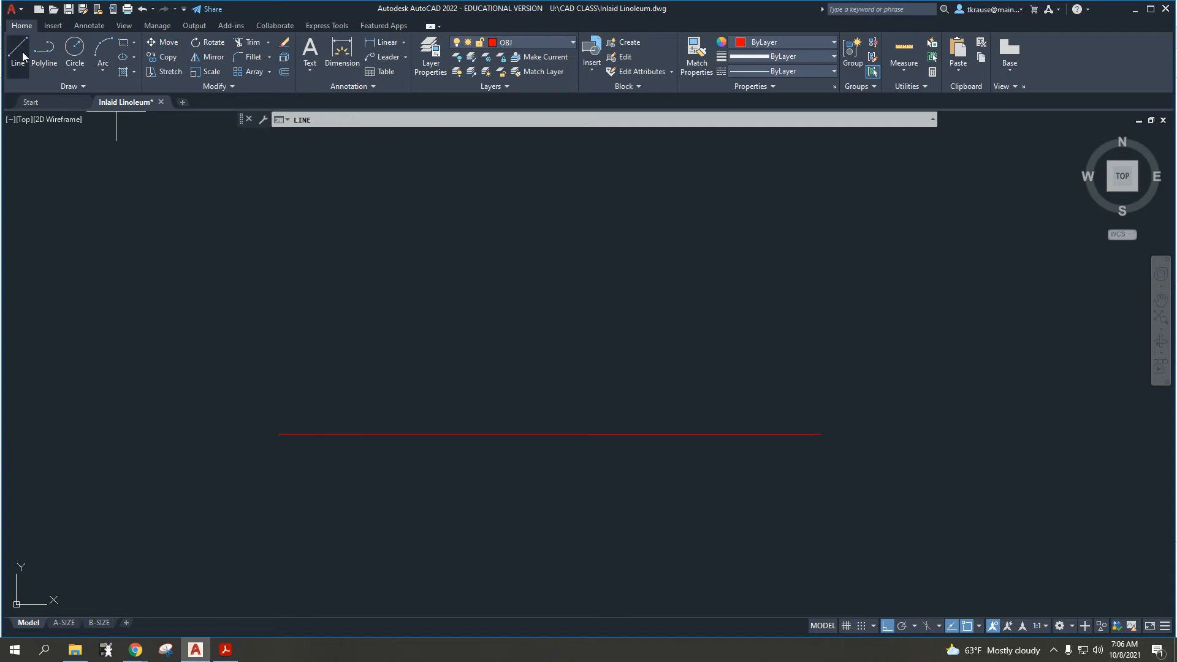
left_click(278, 435)
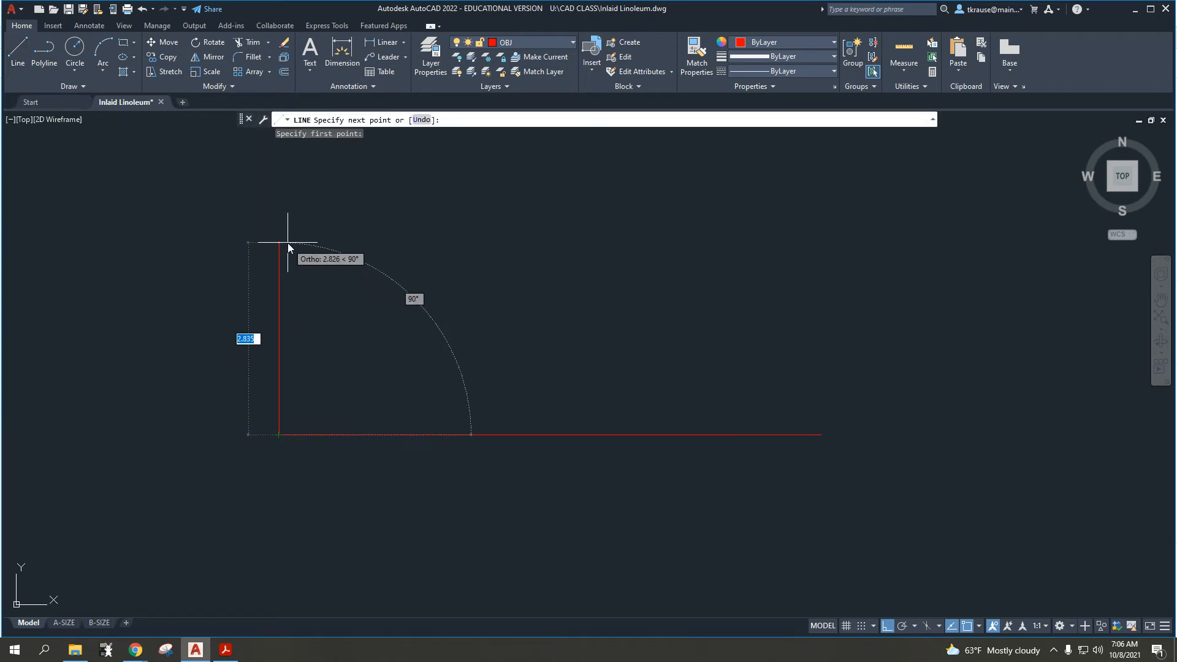
type("5.5")
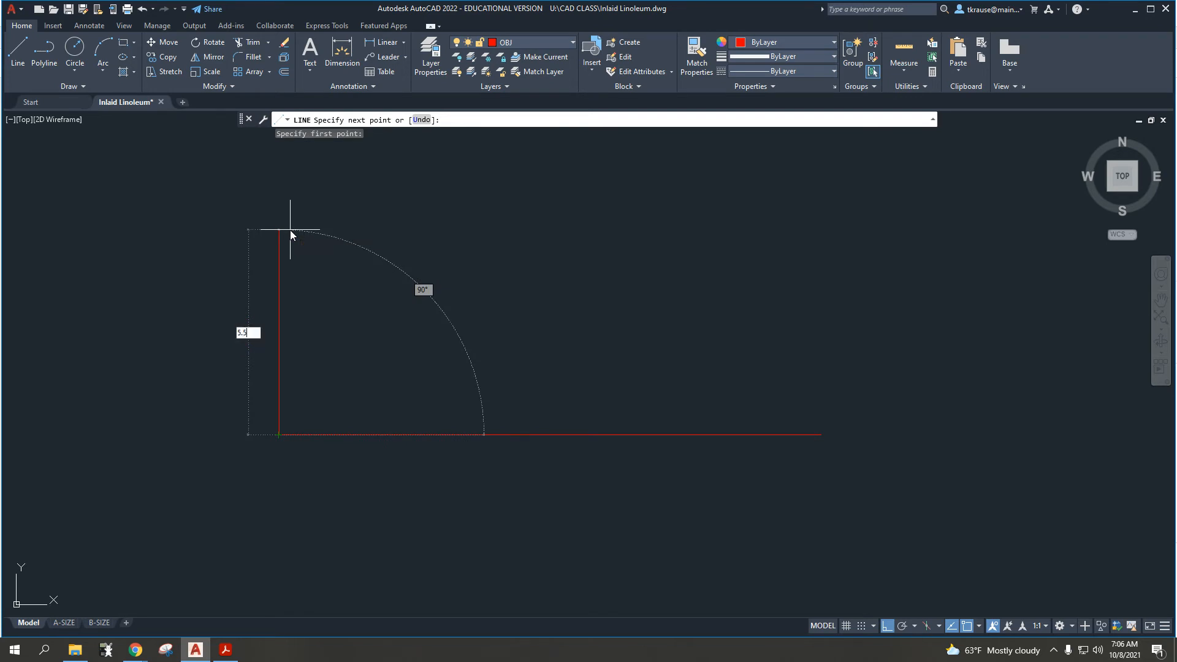
key("Return")
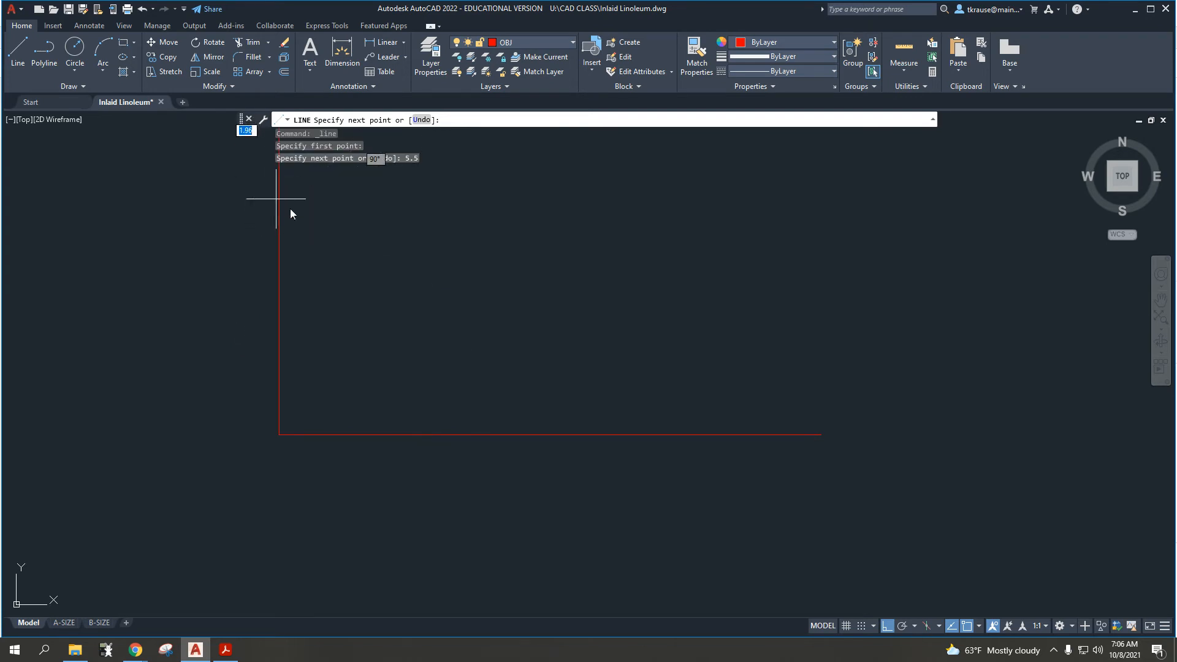
scroll(363, 230, "down", 2)
scroll(369, 259, "down", 4)
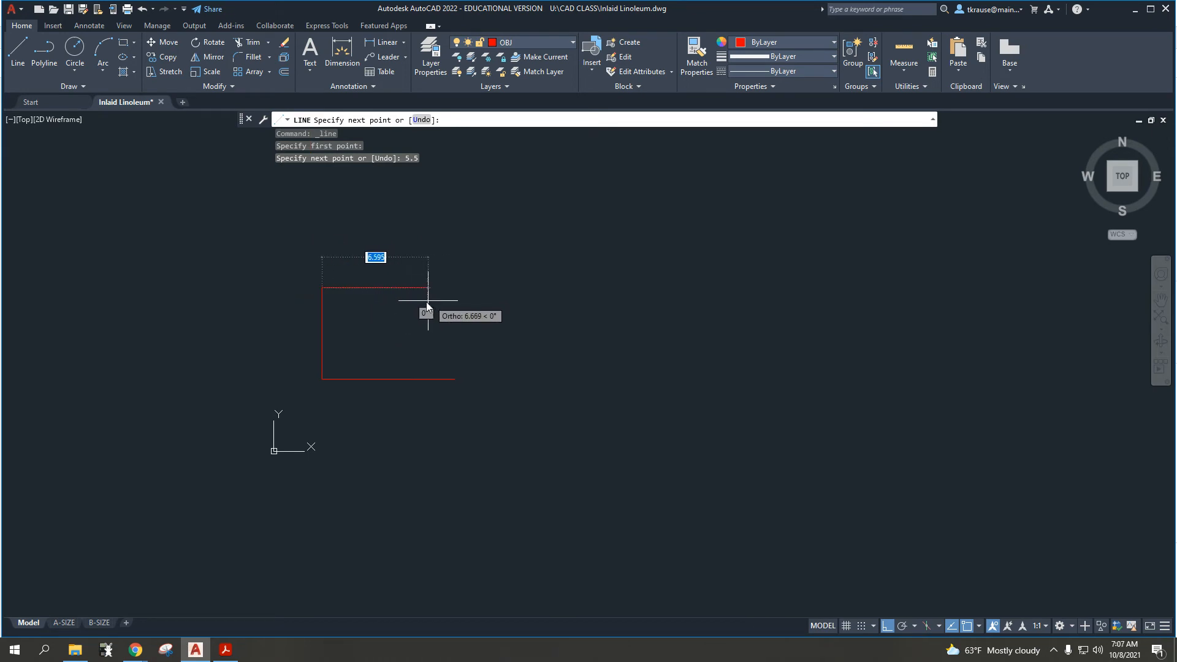
type("8")
key("Return")
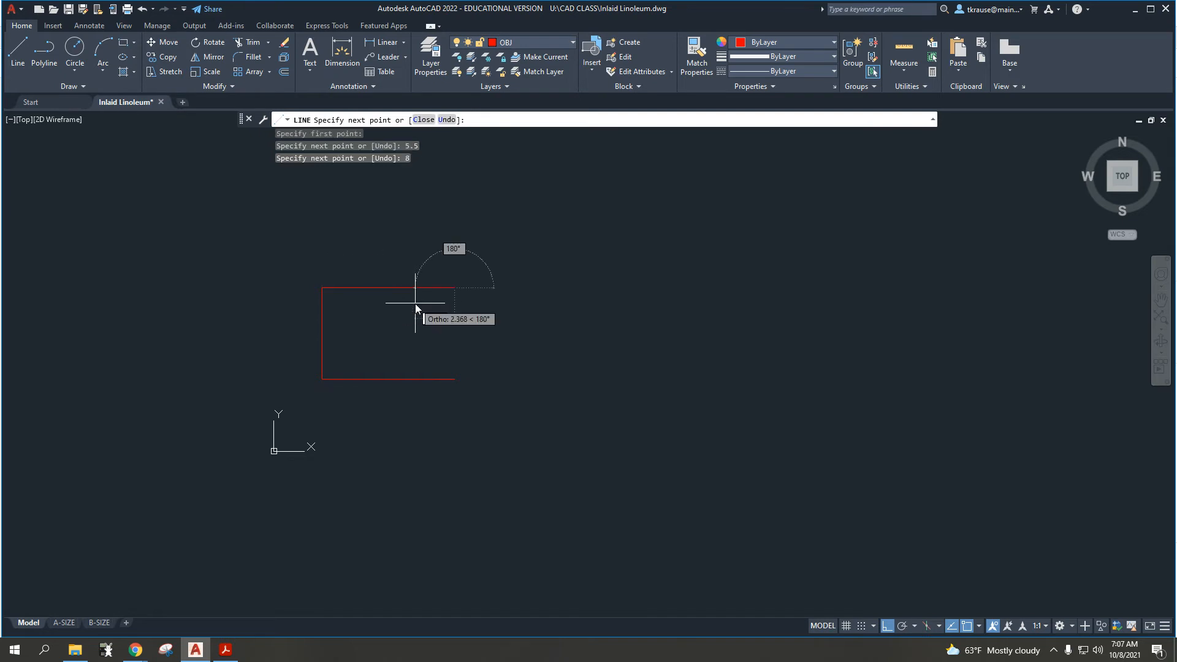
left_click(455, 379)
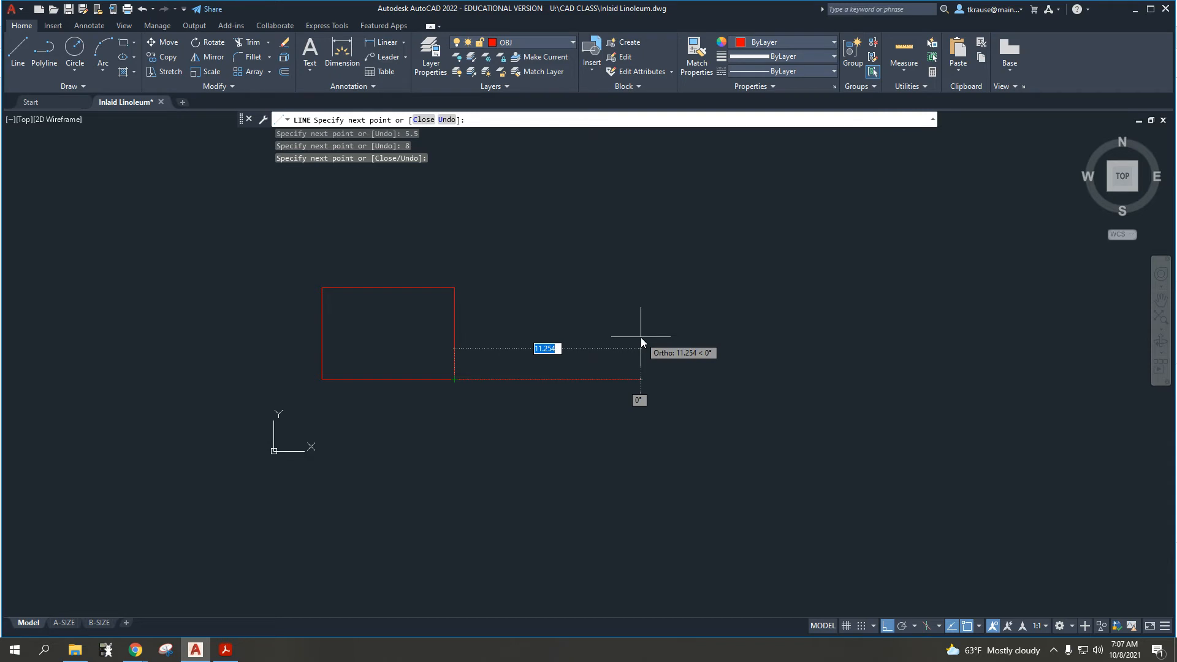
key("Escape")
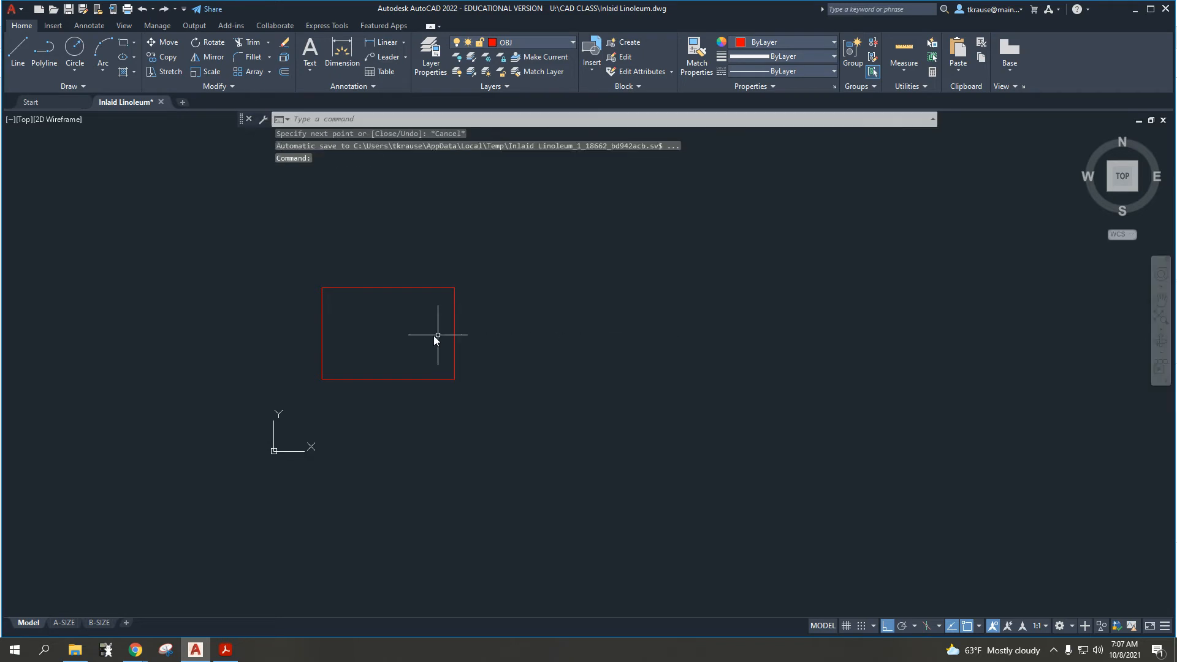
- Place a vertical linear dimension outside the rectangle's left side, between its upper and lower left corners
middle_click_drag(389, 331, 524, 342)
scroll(524, 342, "up", 4)
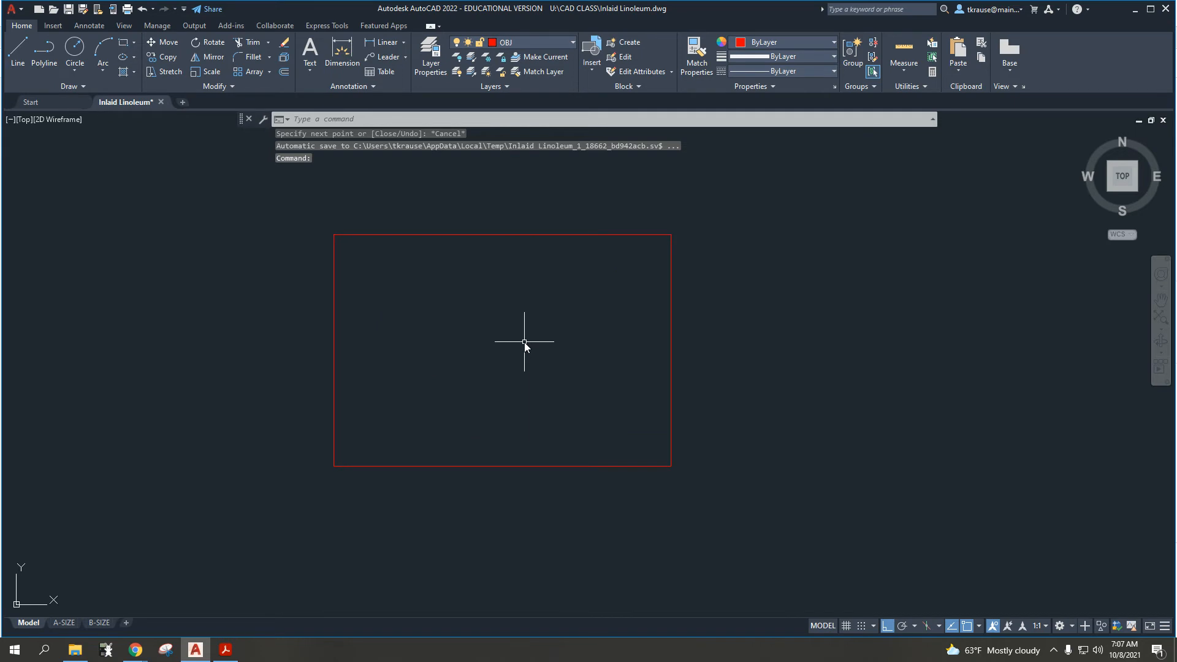
left_click(375, 43)
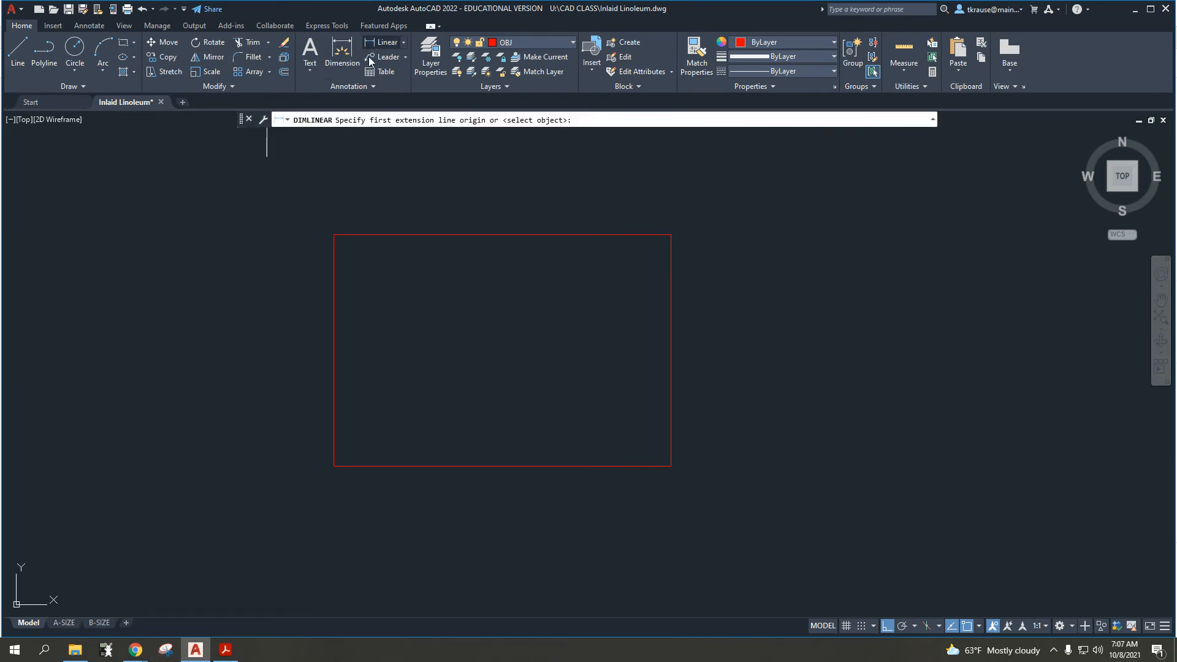
left_click(334, 235)
left_click(334, 465)
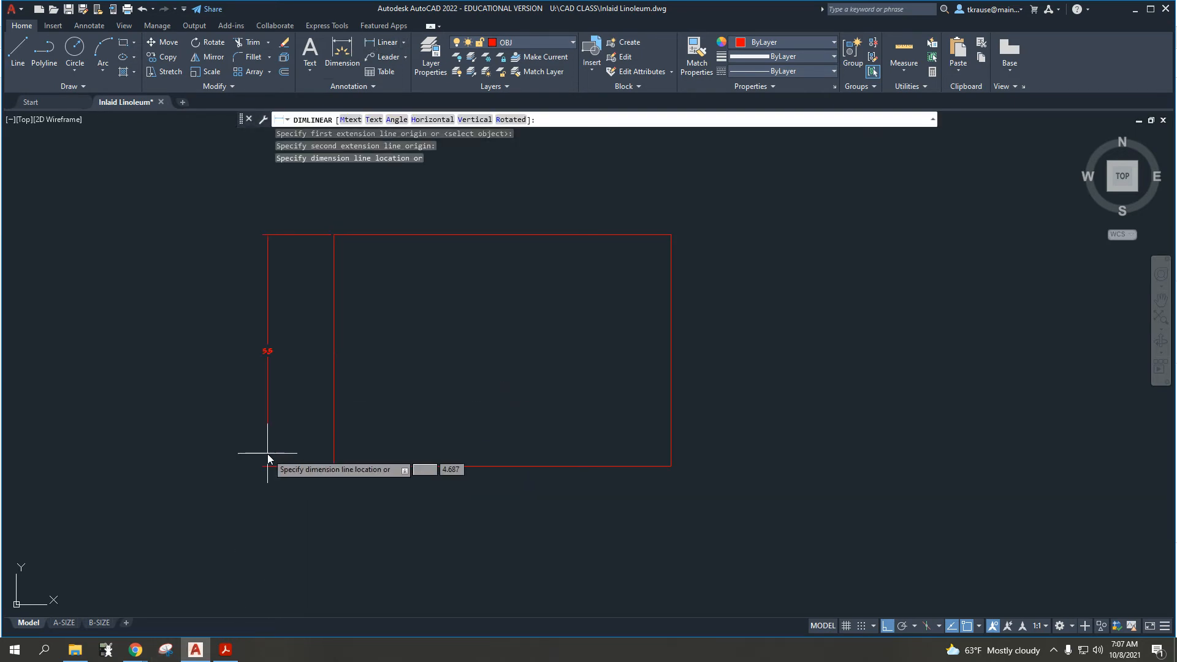
left_click(268, 457)
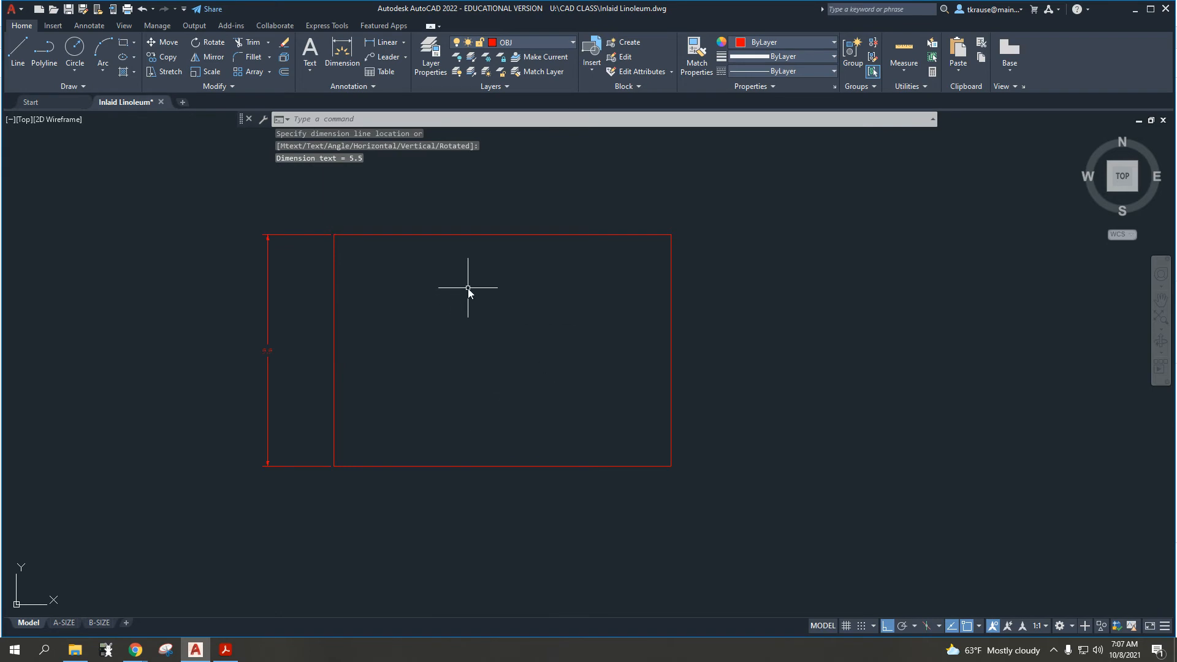
- Place a horizontal linear dimension below the rectangle's base, between its lower-left and lower-right corners
key("Return")
key("Return")
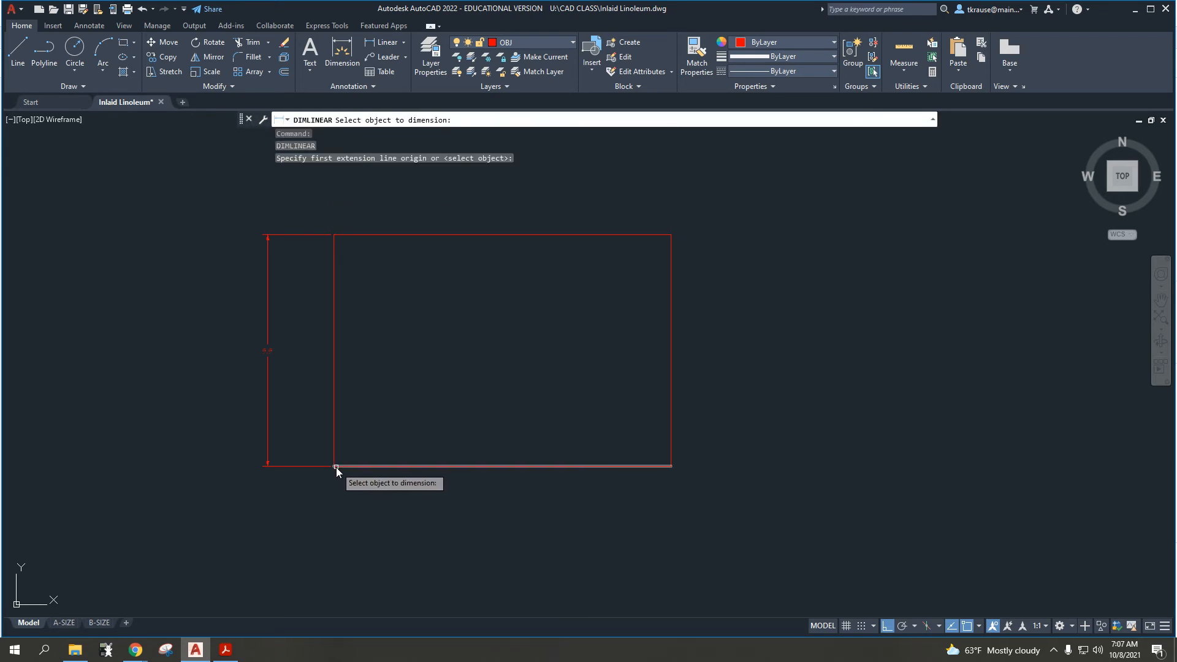
key("Escape")
key("Return")
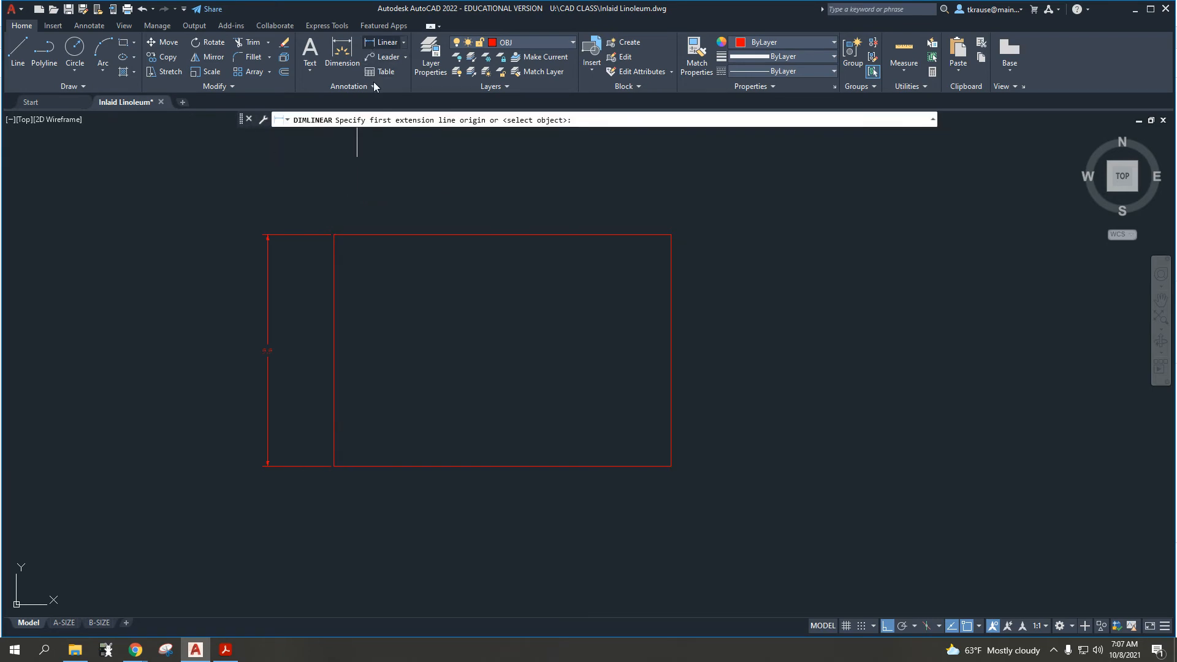
left_click(335, 468)
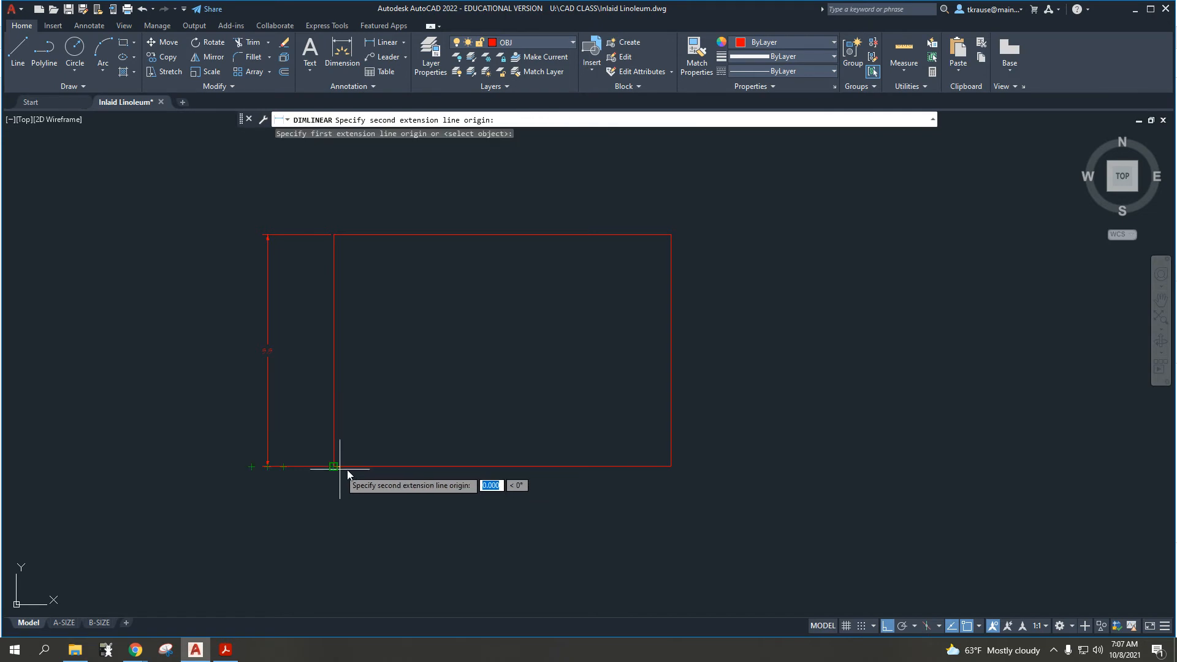
left_click(670, 467)
left_click(645, 492)
key("Escape")
key("Escape")
middle_click_drag(384, 394, 411, 382)
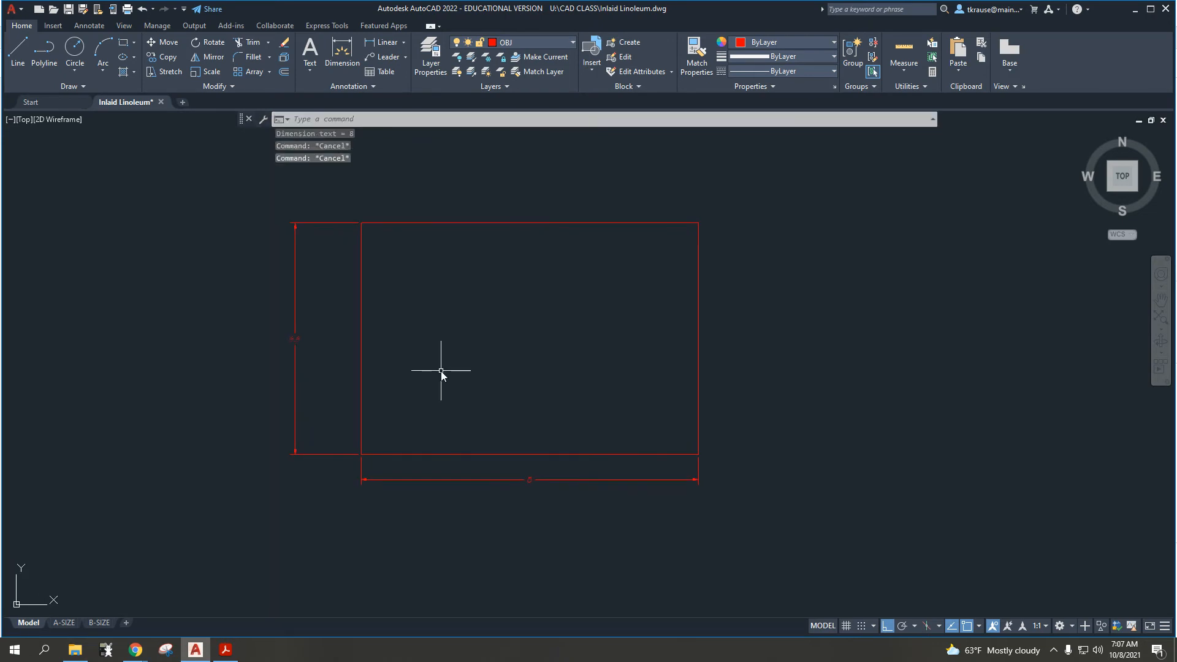
scroll(441, 371, "up", 2)
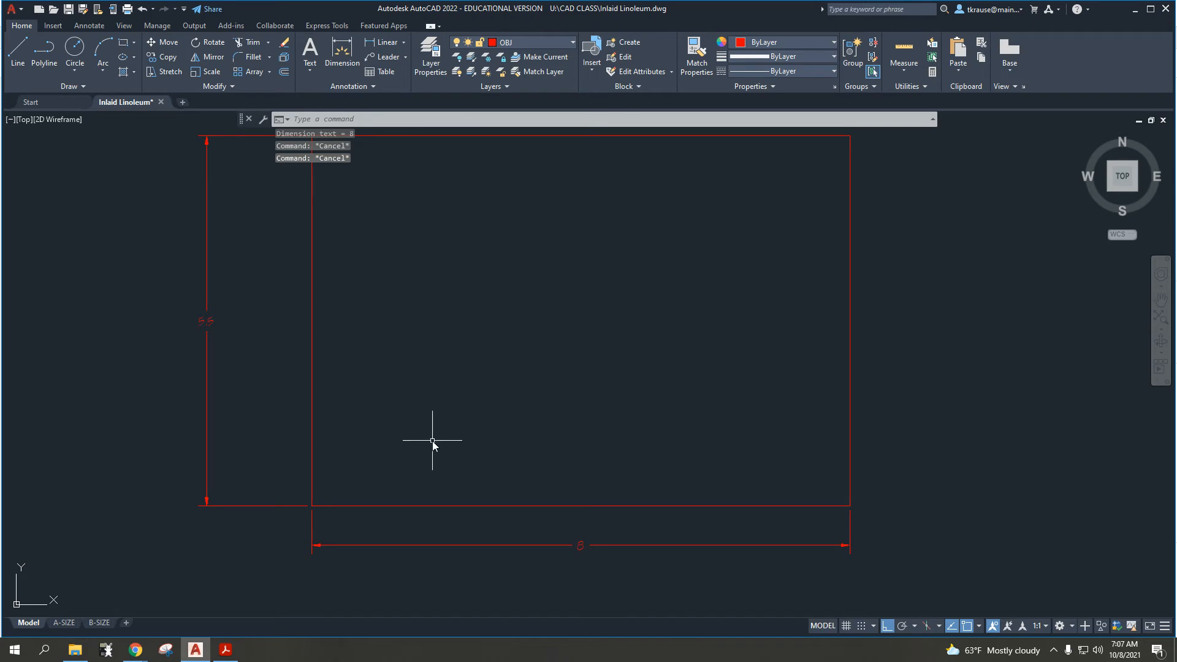
middle_click_drag(506, 350, 517, 383)
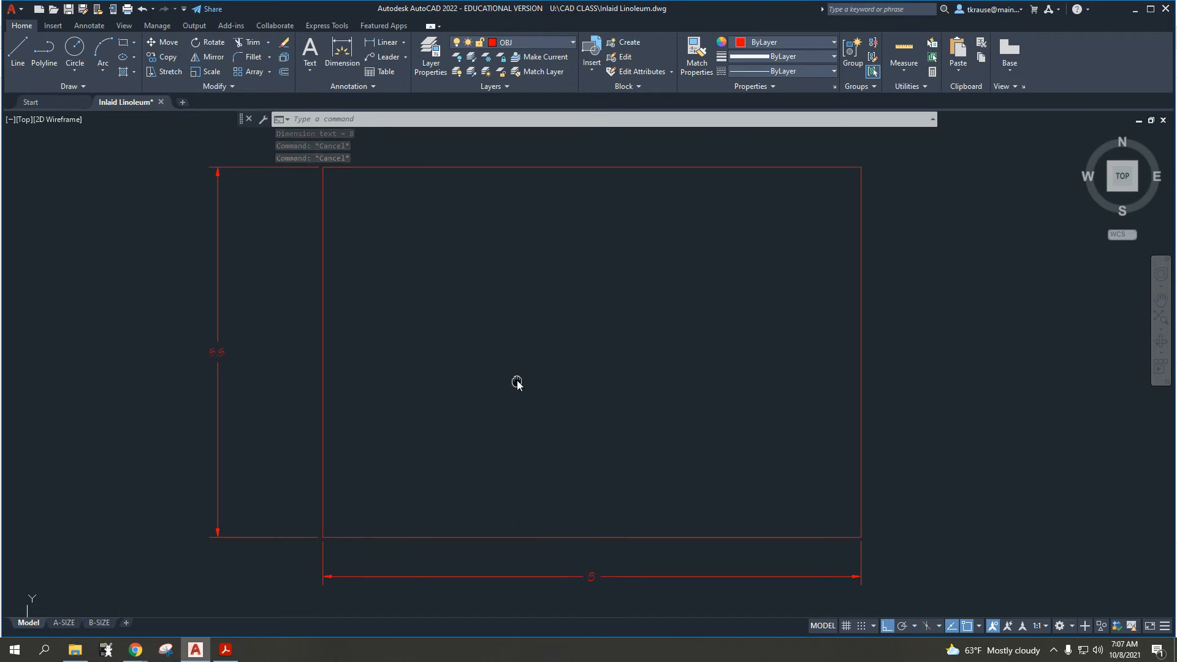
- Glance at the assignment PDF, then delete the dimension below the rectangle and the one beside its left side
key("alt+Tab")
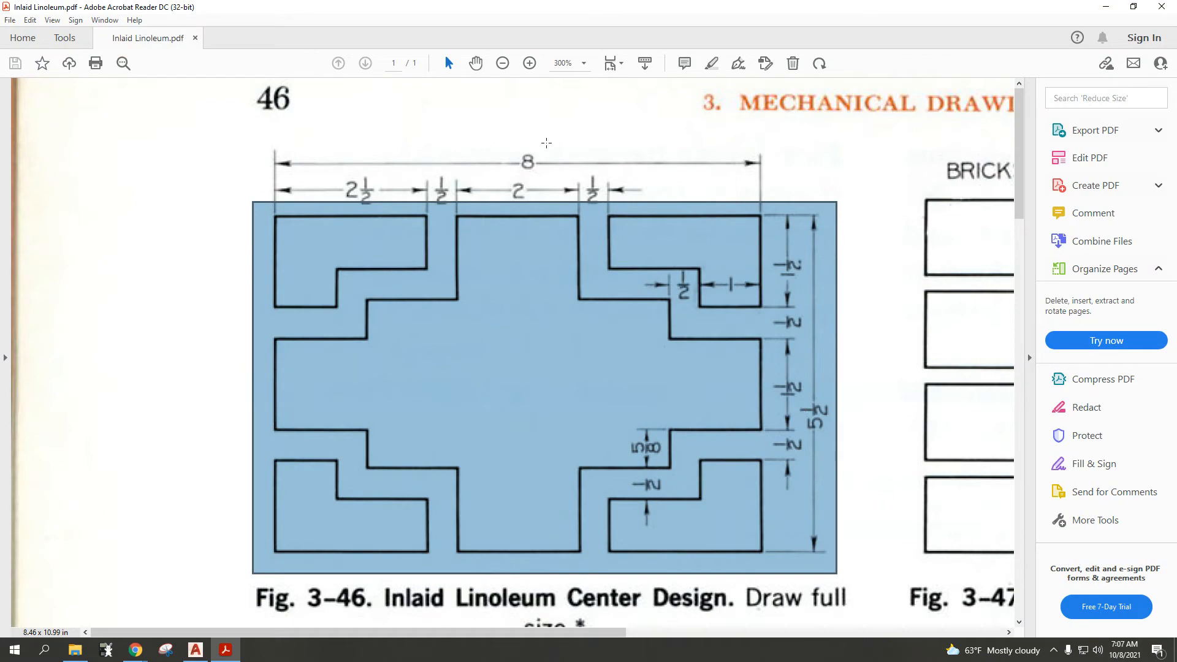
key("alt+Tab")
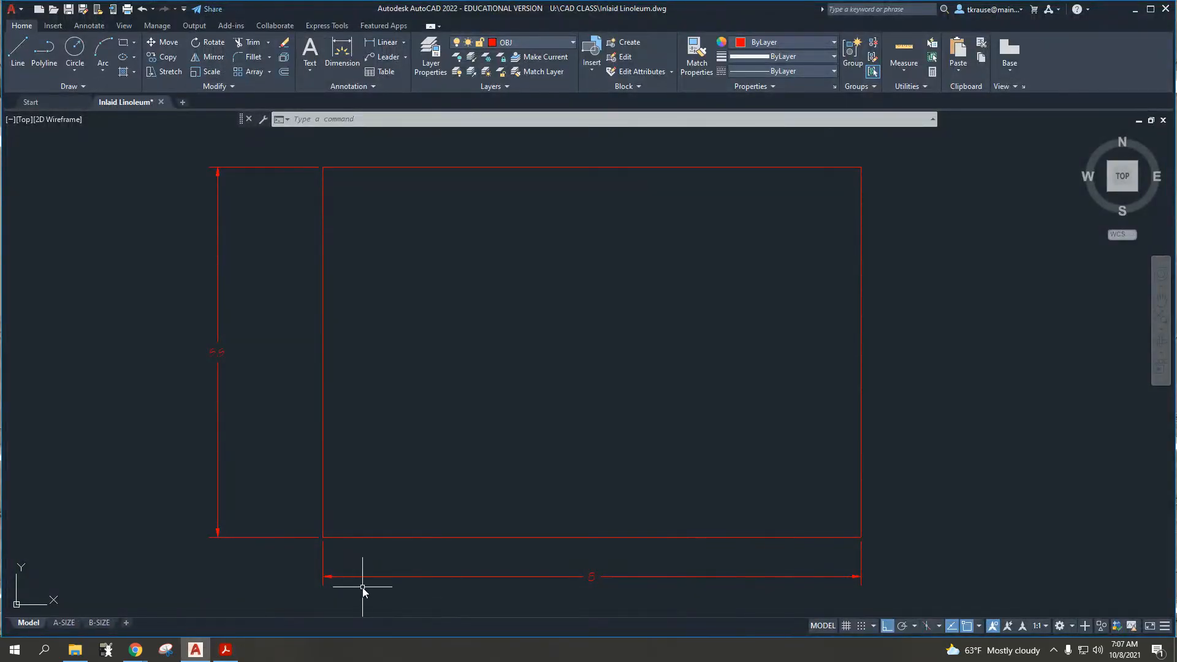
left_click(363, 588)
left_click(309, 580)
key("Delete")
left_click(234, 560)
left_click(162, 500)
key("Delete")
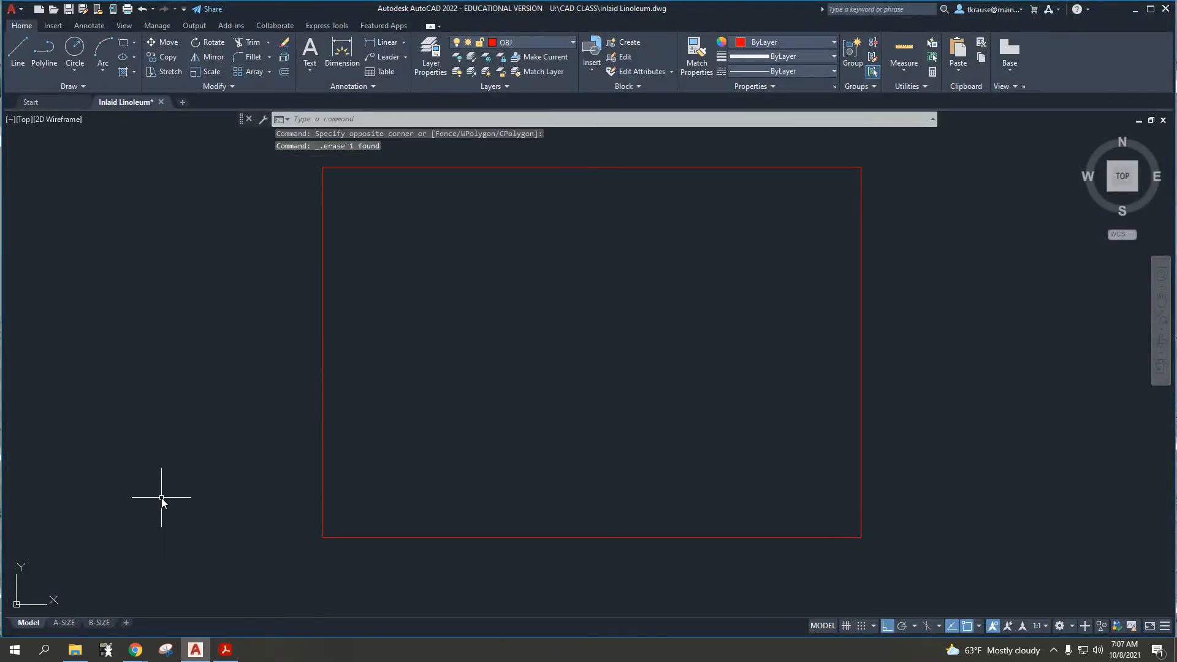
- Save the Inlaid Linoleum drawing
middle_click_drag(435, 345, 365, 377)
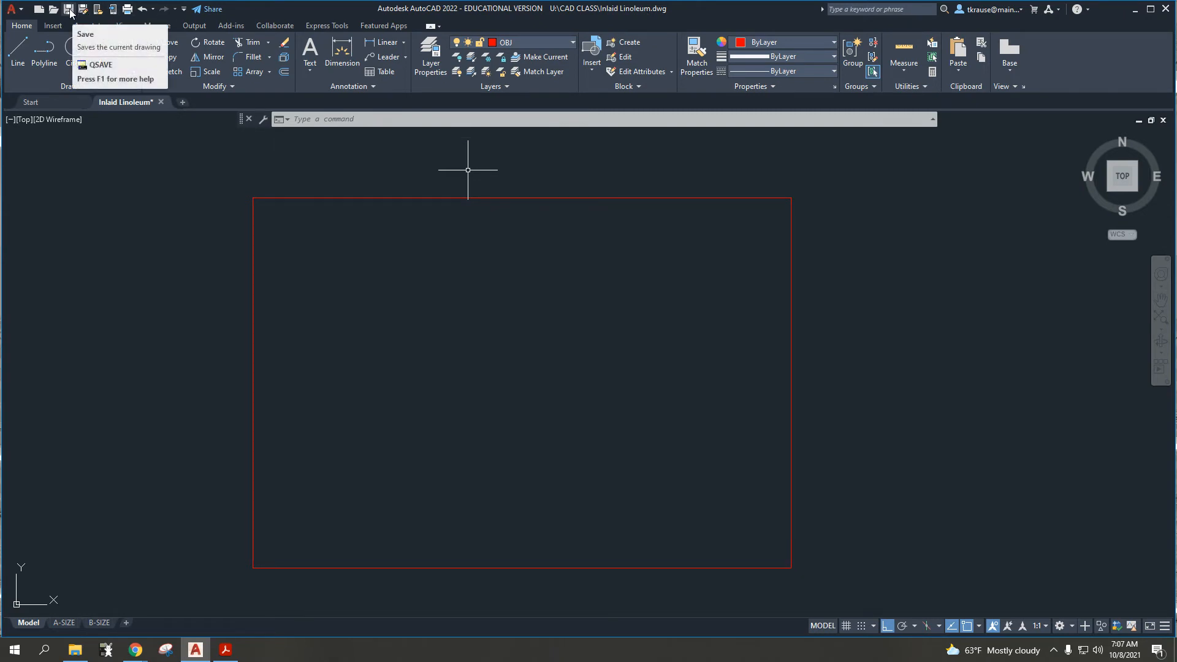
left_click(13, 14)
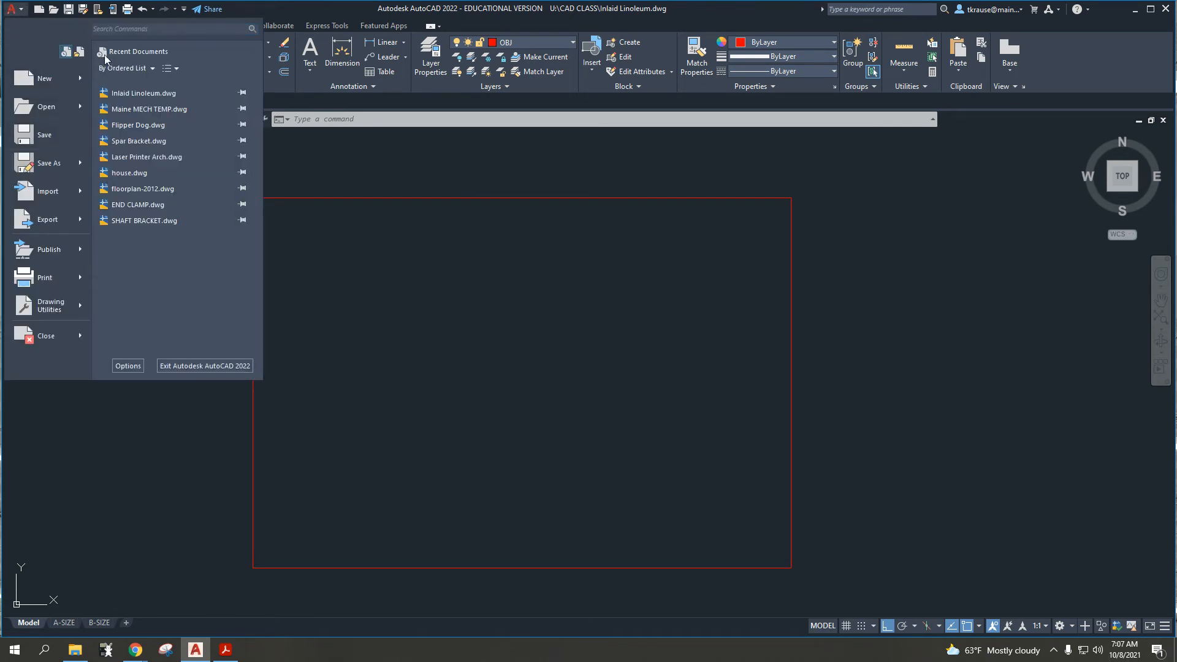
left_click(272, 12)
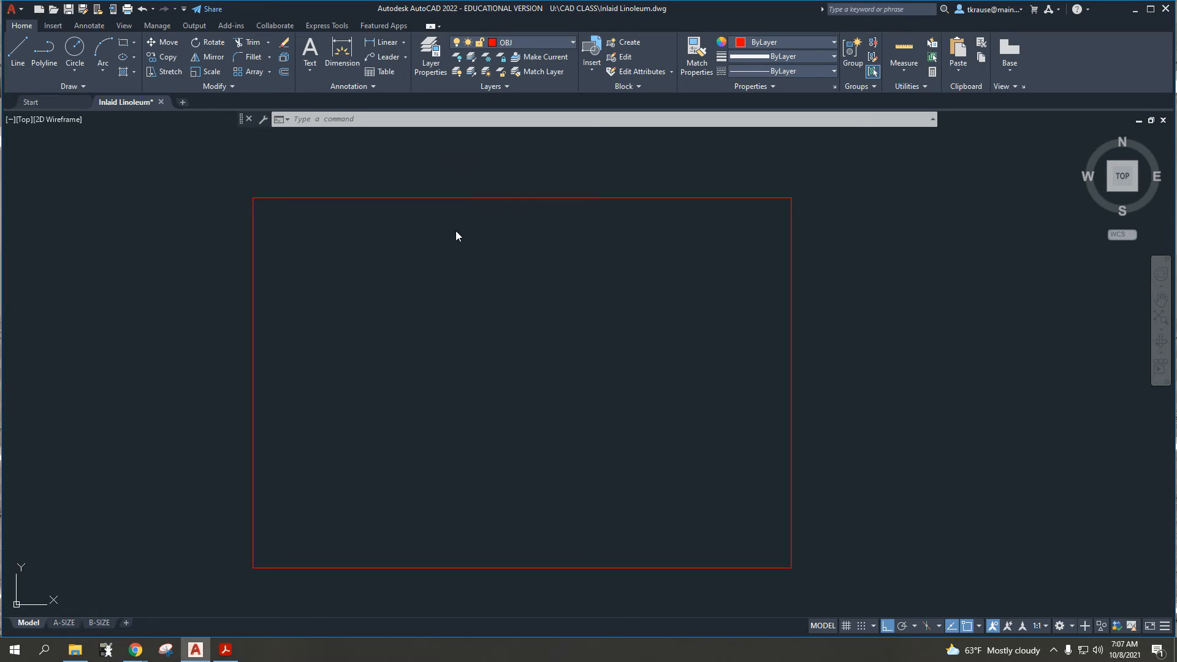
key("ctrl+s")
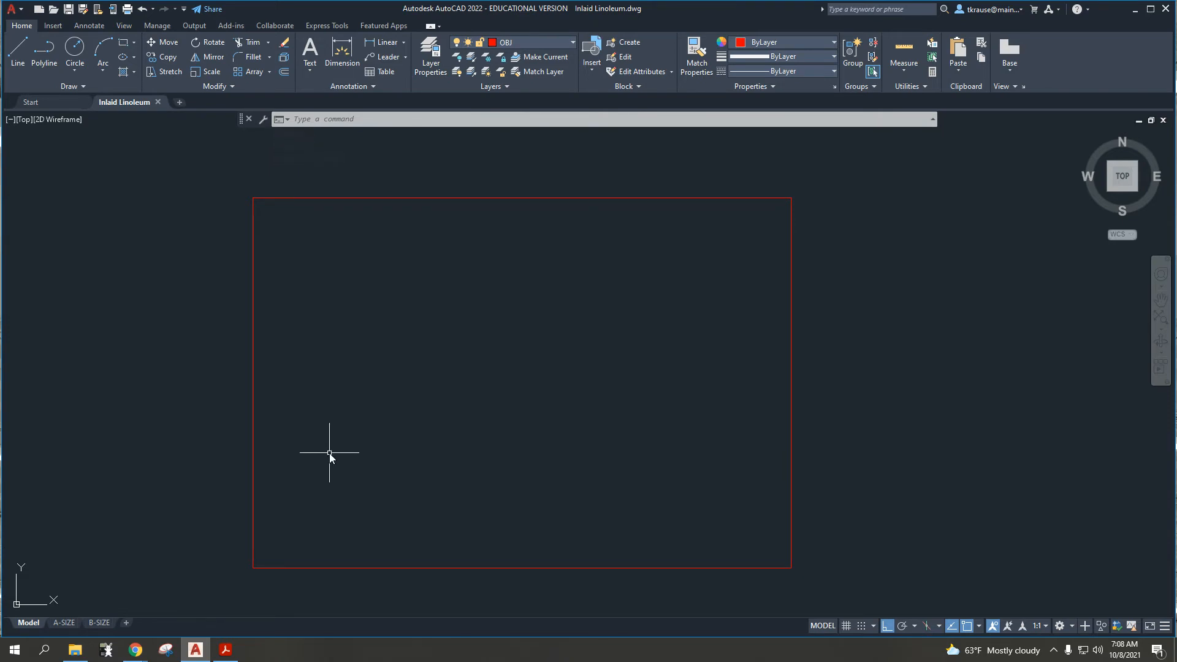
- Switch to the assignment PDF, clear the old marquee, mark the upper-left shape's 2 1/2 top edge, and return to AutoCAD
left_click(217, 651)
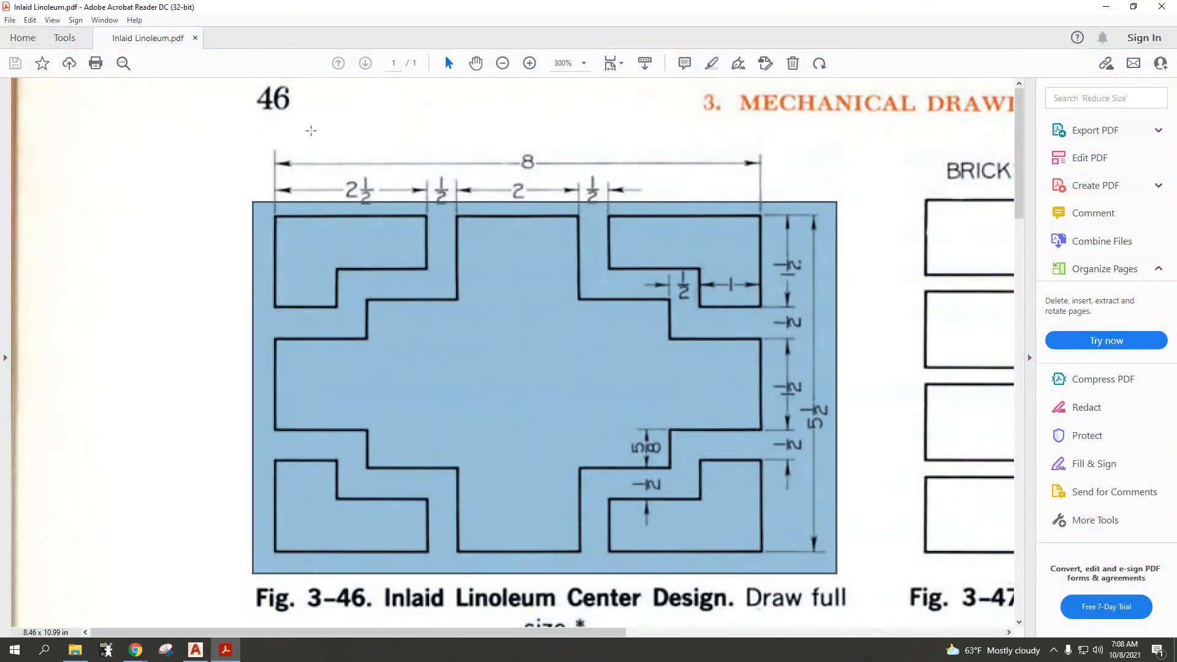
left_click(312, 133)
left_click(299, 230)
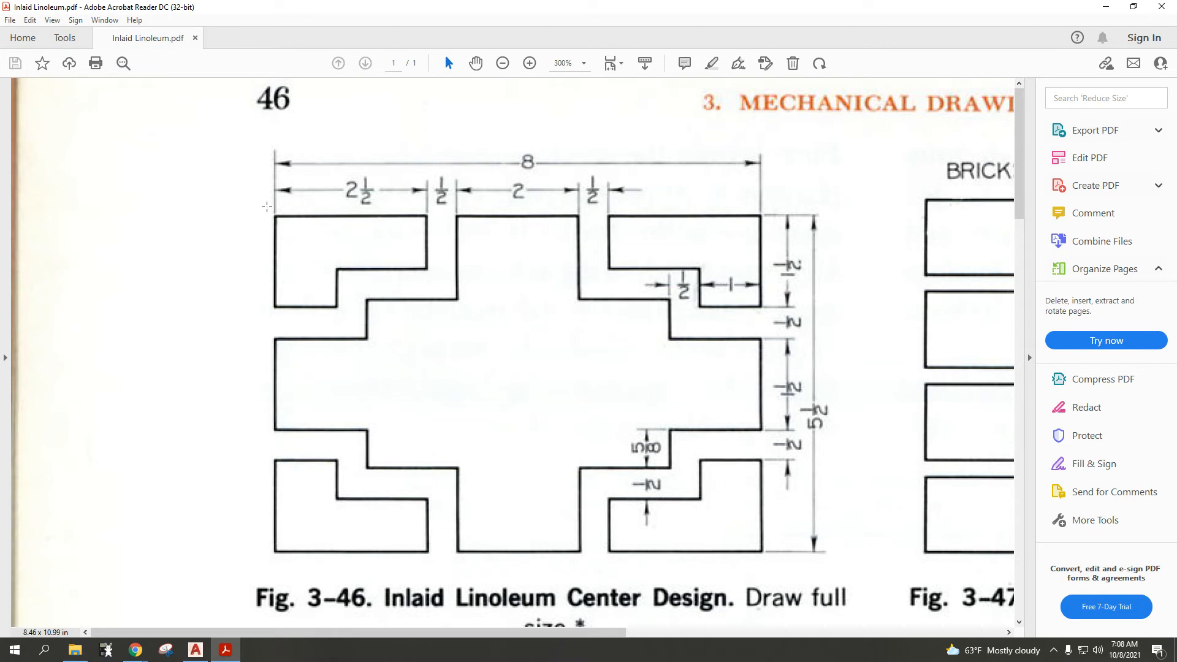
left_click_drag(266, 207, 445, 229)
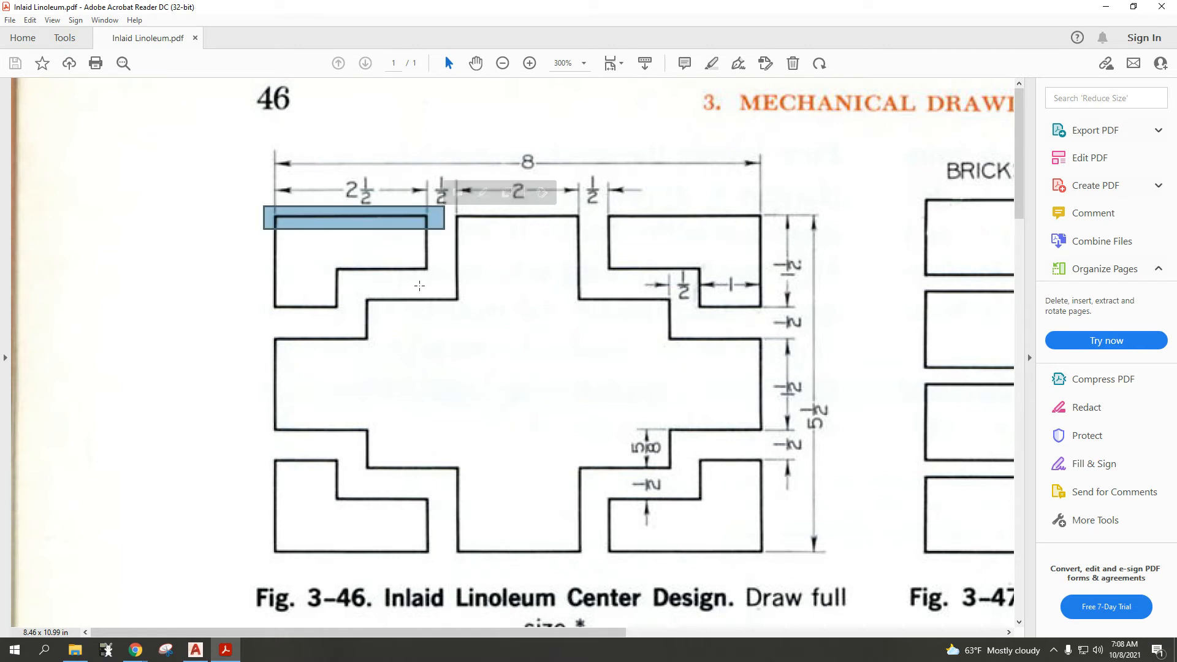
left_click(195, 650)
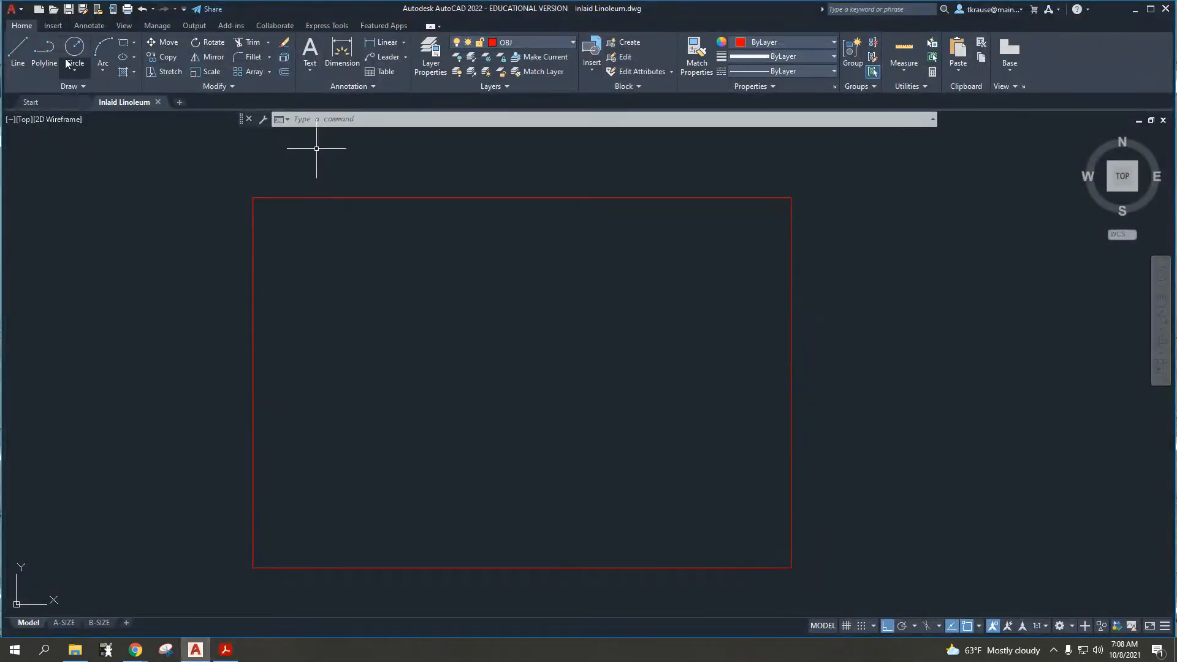
left_click(23, 55)
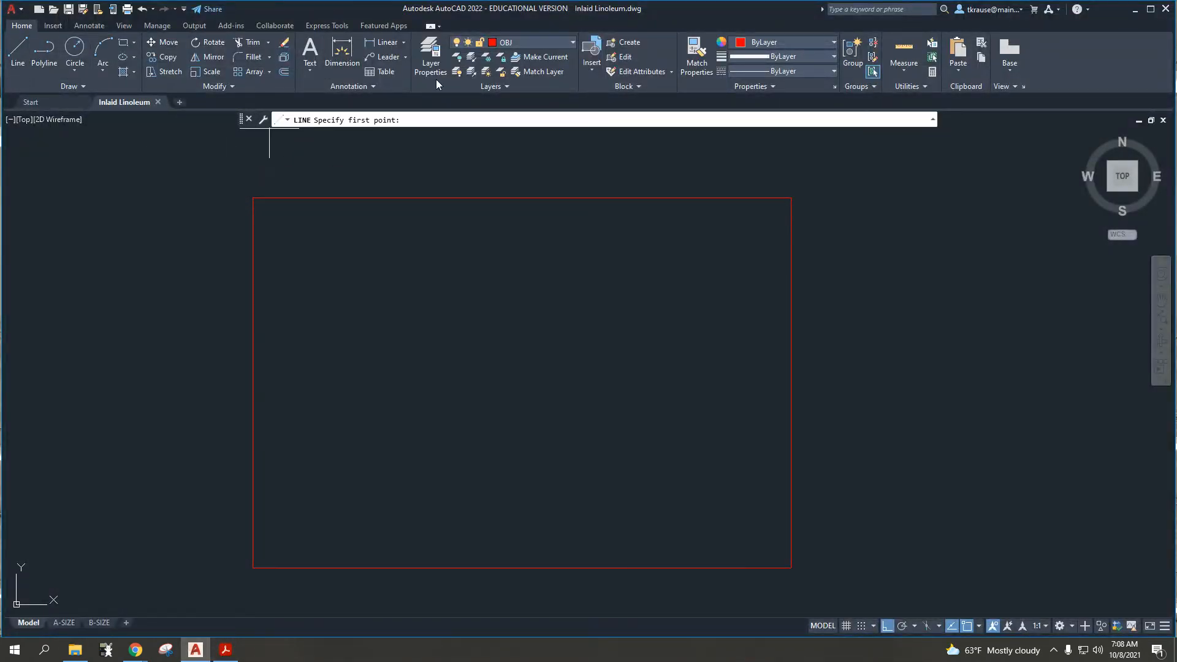
key("Escape")
key("Escape")
key("Escape")
- Make HATCH the current layer
left_click(548, 43)
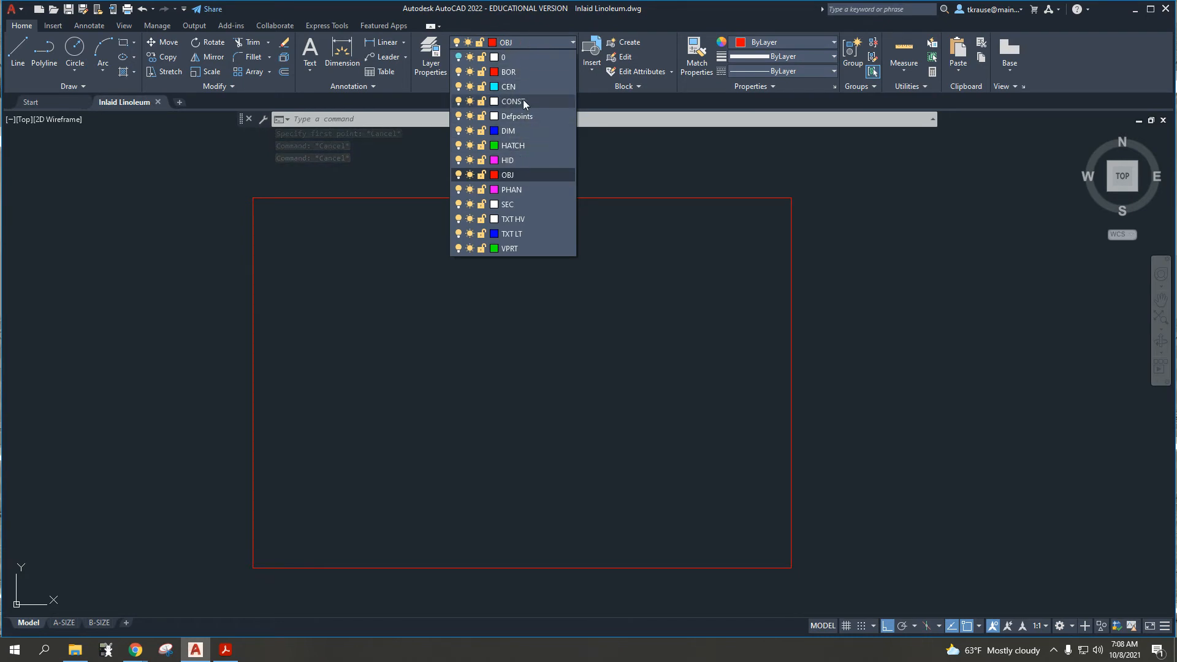
left_click(524, 145)
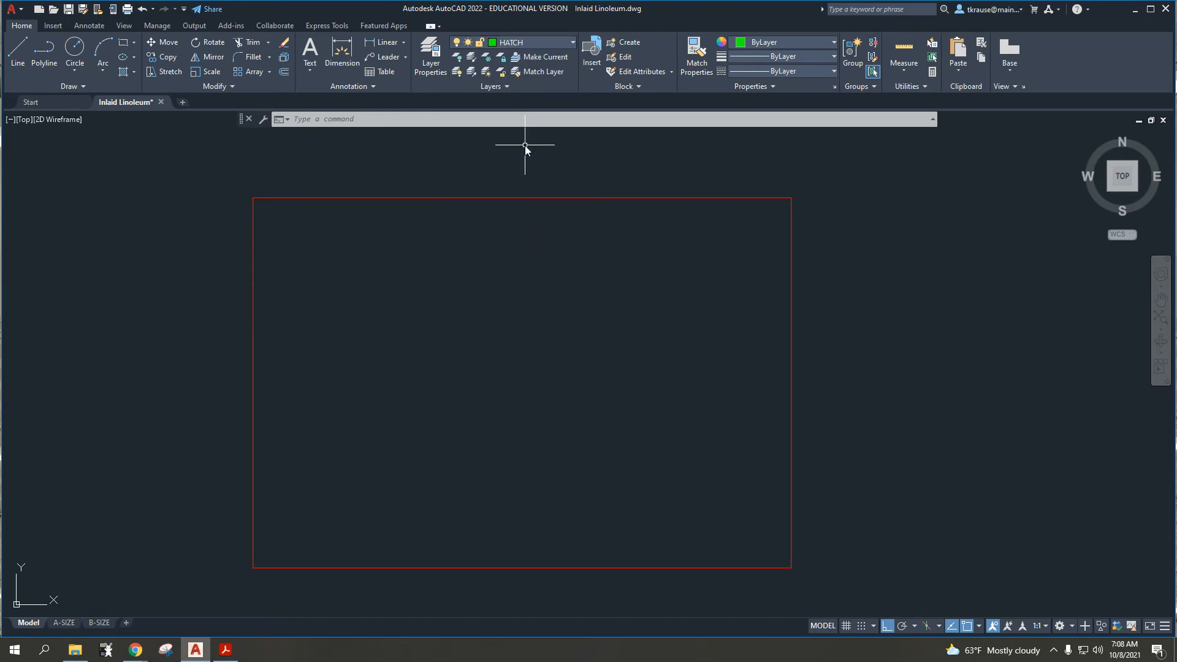
- Draw a 2.5 line from the rectangle's upper-left corner along its top side
left_click(18, 51)
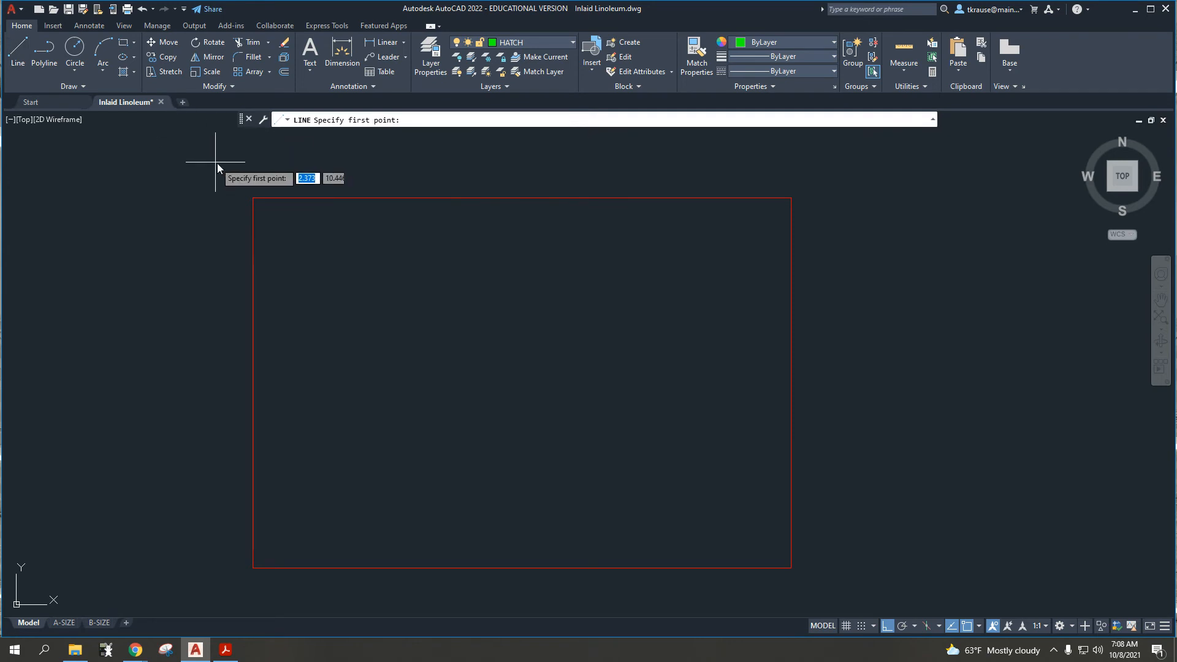
left_click(253, 198)
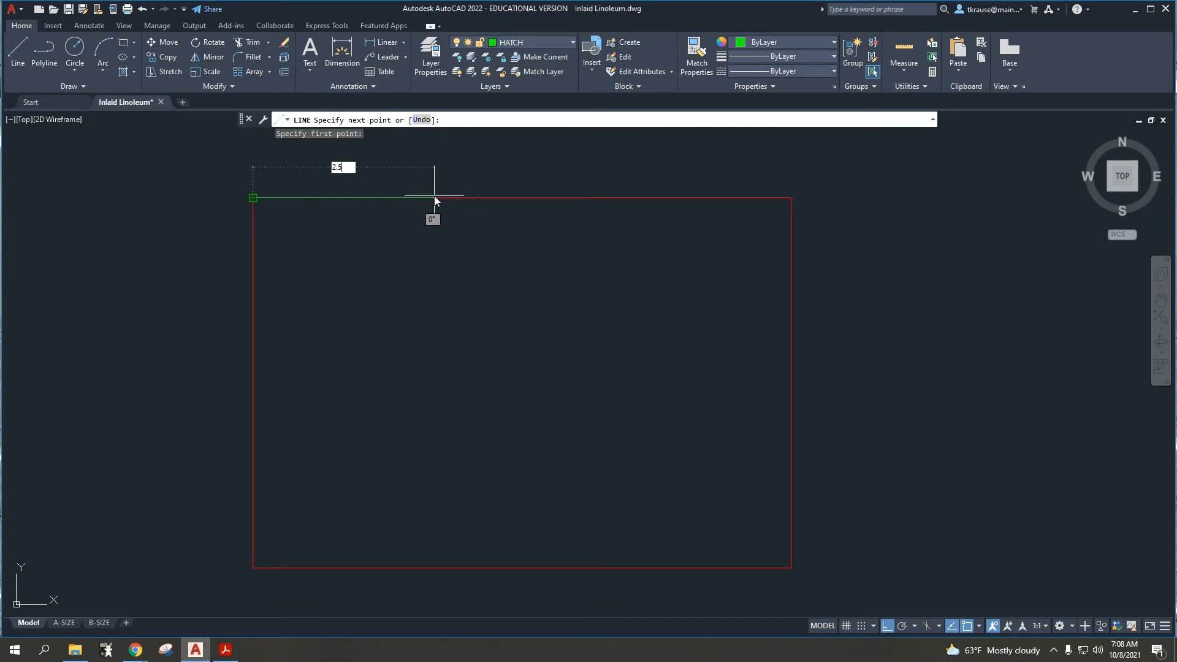
key("Return")
key("Escape")
left_click(187, 149)
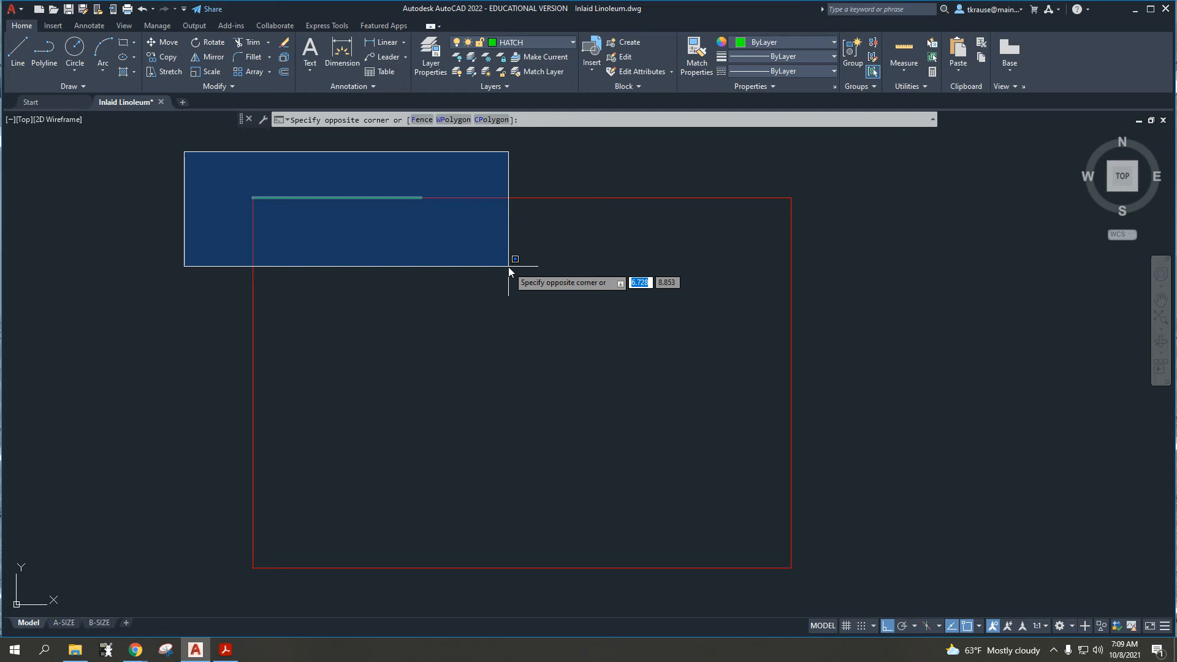
key("Escape")
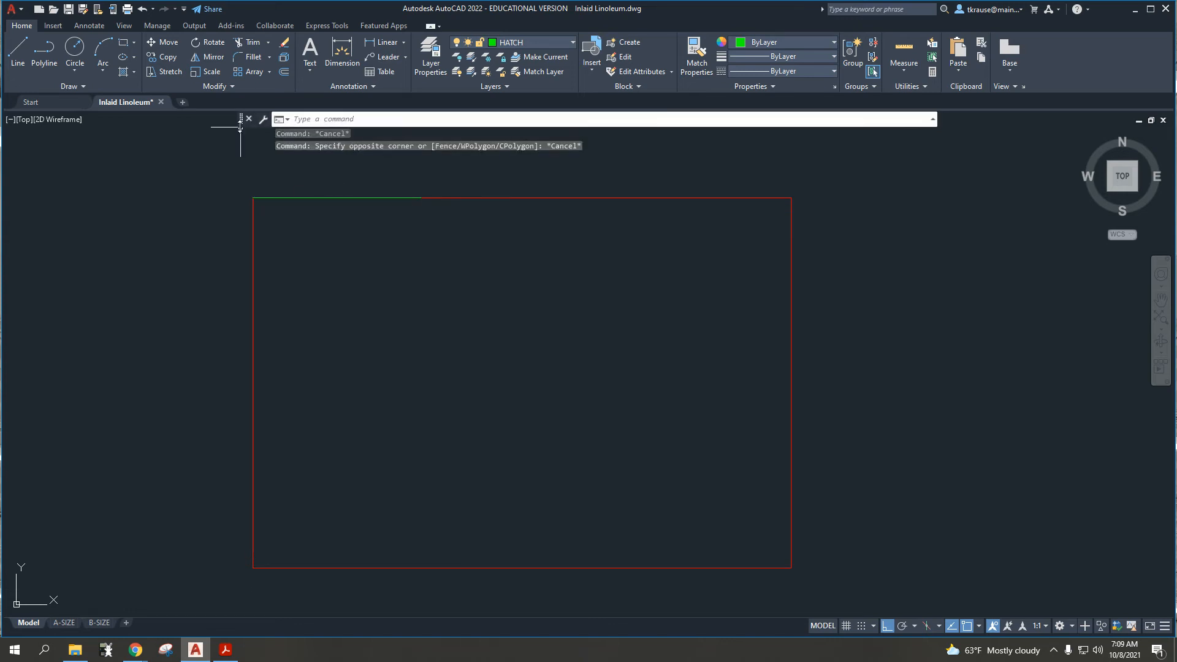
- Draw freehand line segments from the rectangle's upper-left corner along its left side, overlapping the red edge
left_click(22, 53)
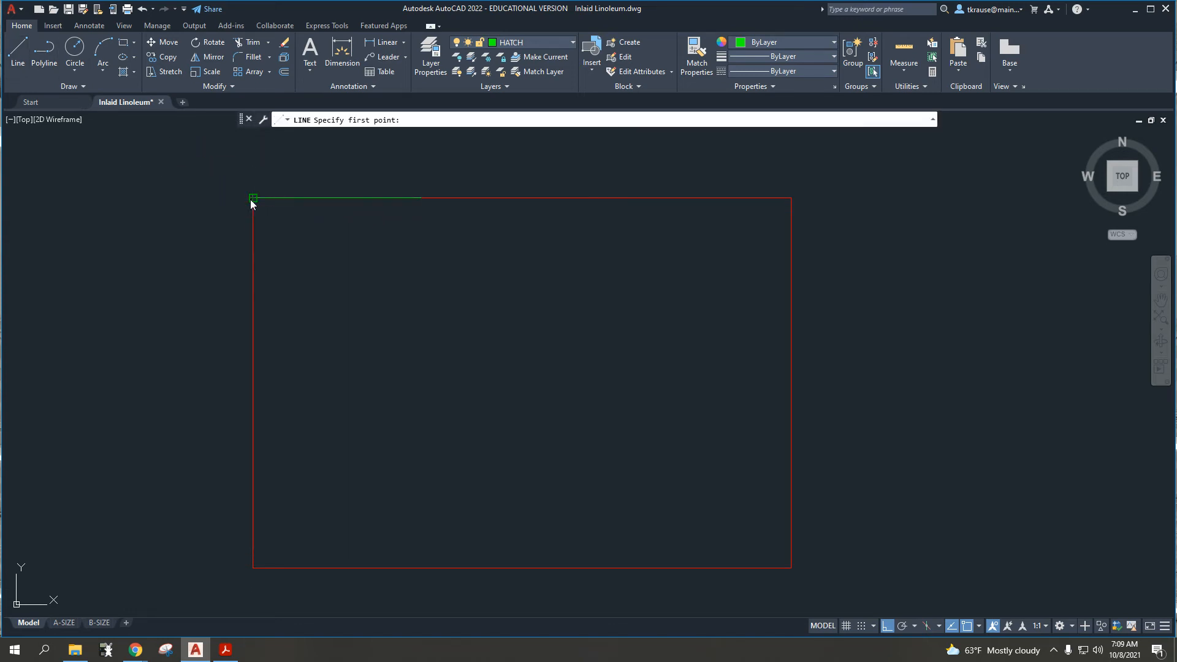
left_click(252, 197)
left_click(252, 301)
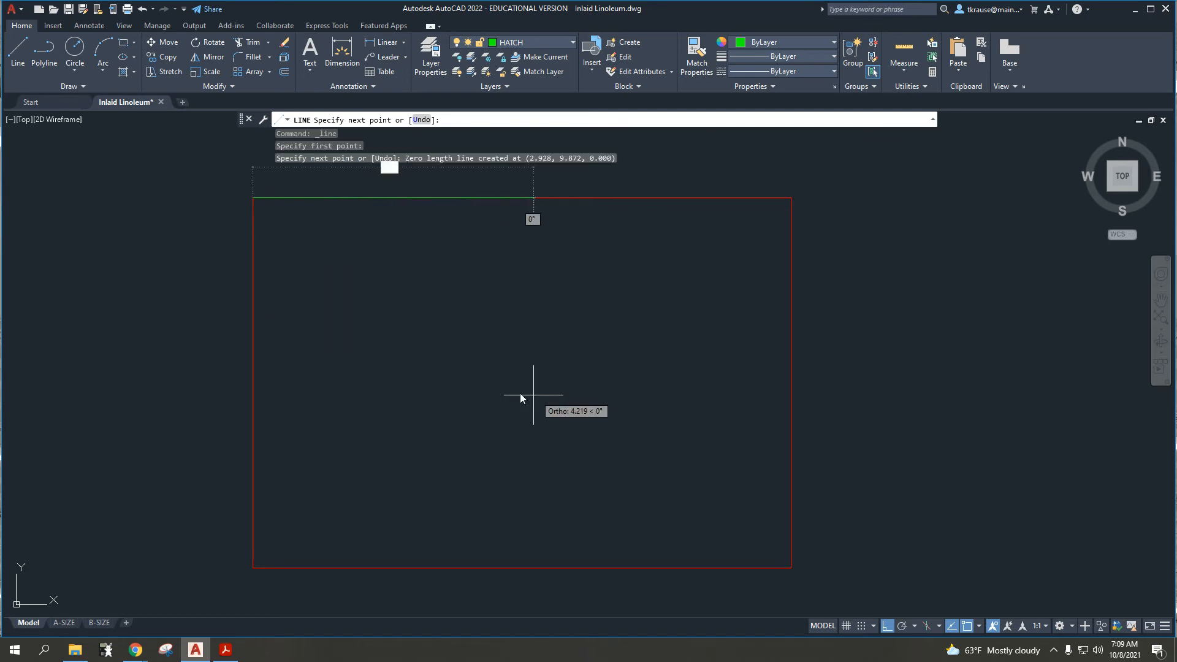
left_click(226, 337)
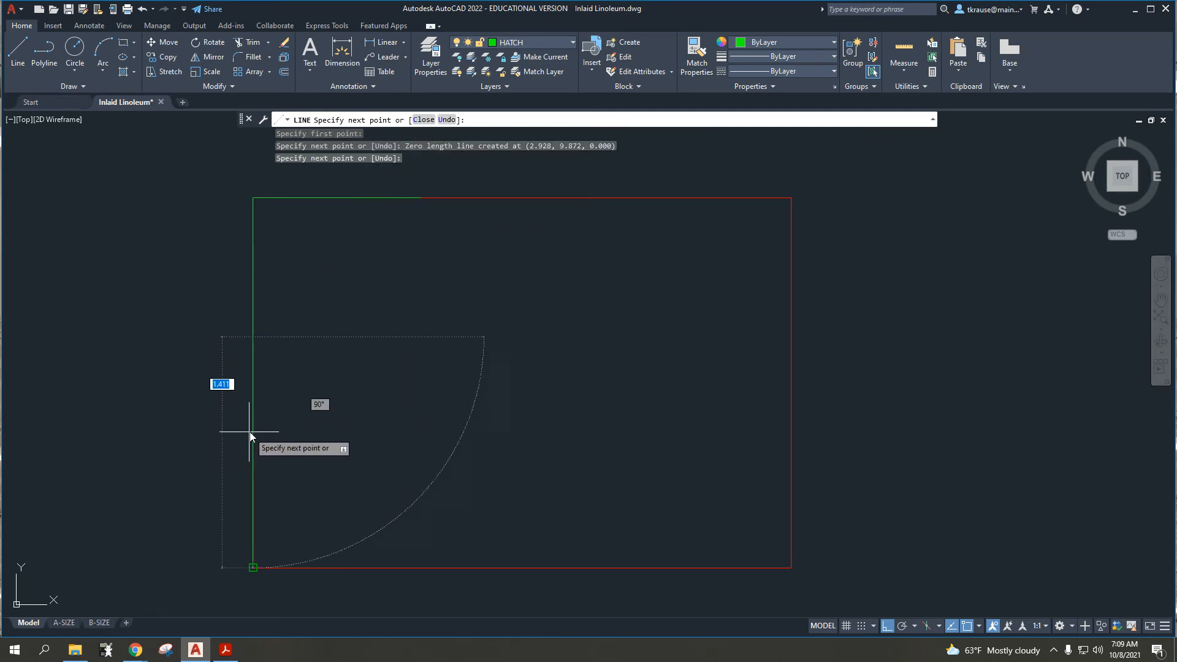
left_click(265, 392)
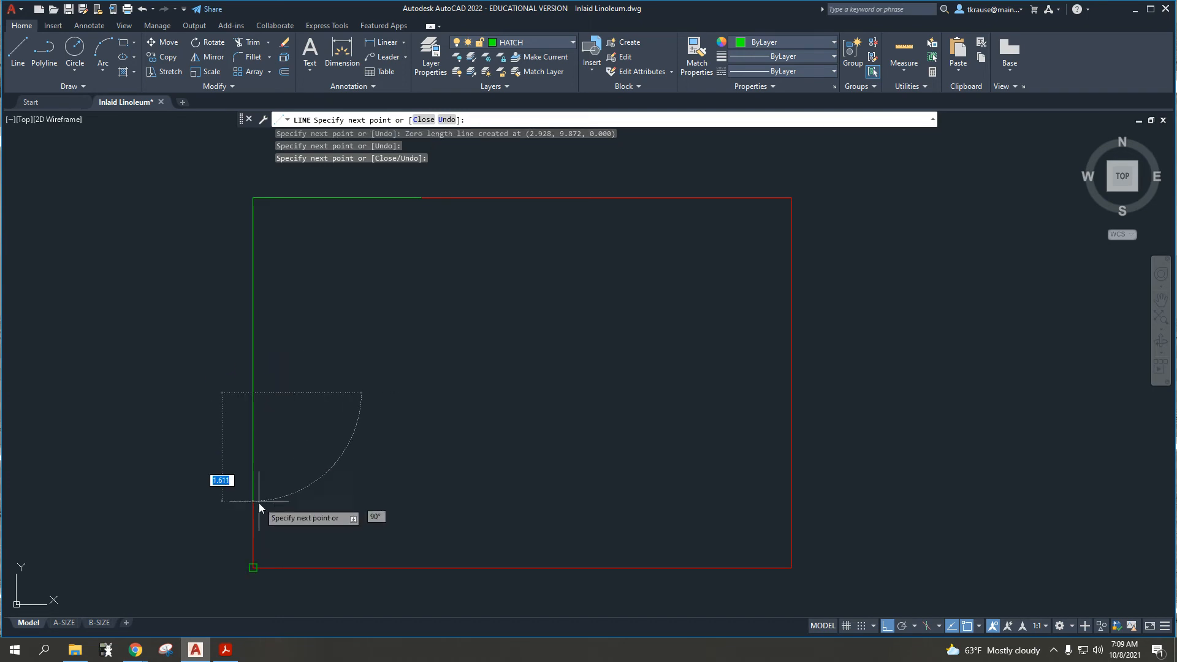
key("Escape")
key("Escape")
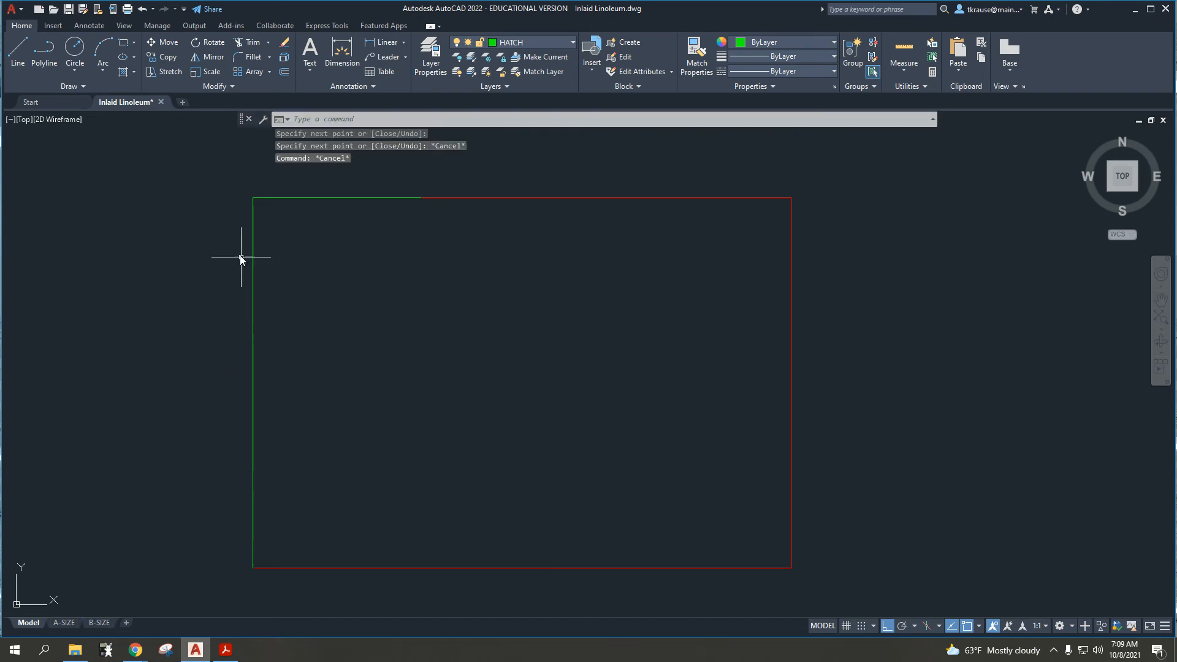
- Delete the green segments over the rectangle's left side and the green line over its top side using window selections
left_click(198, 168)
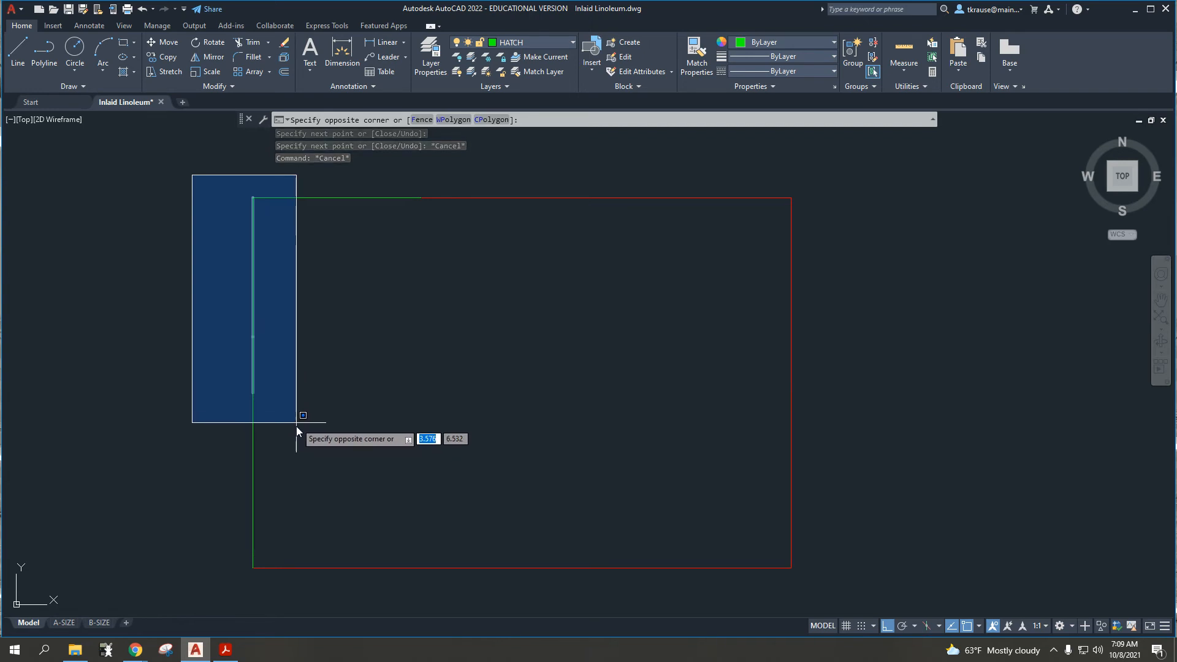
key("Escape")
left_click(197, 151)
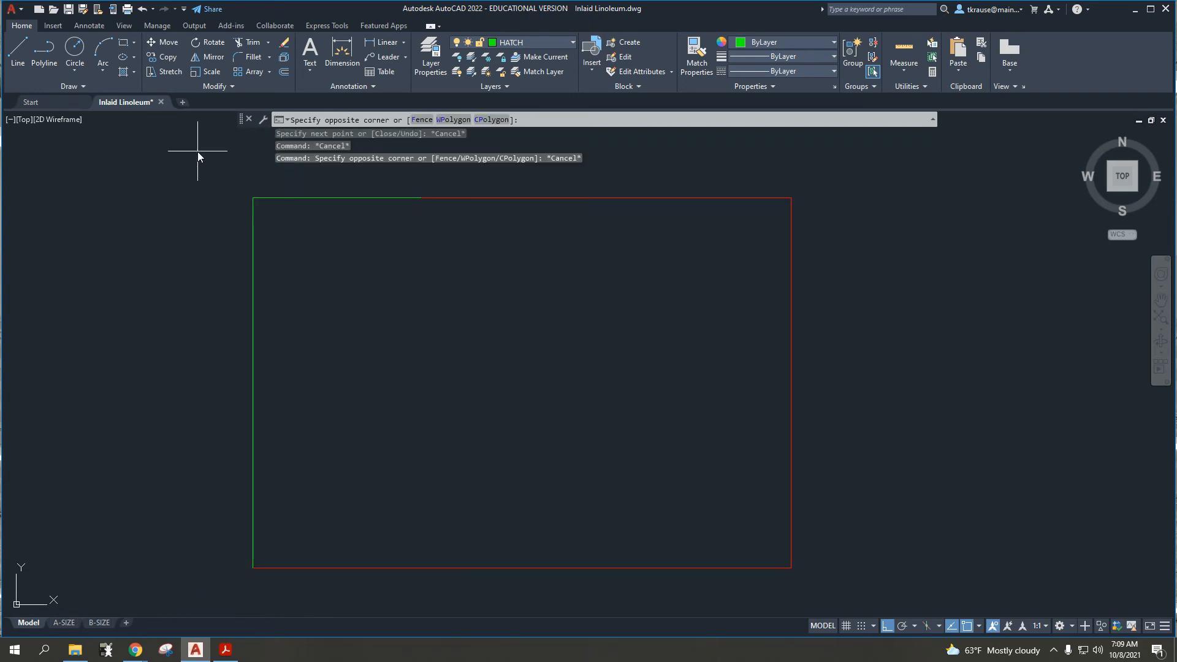
left_click(268, 521)
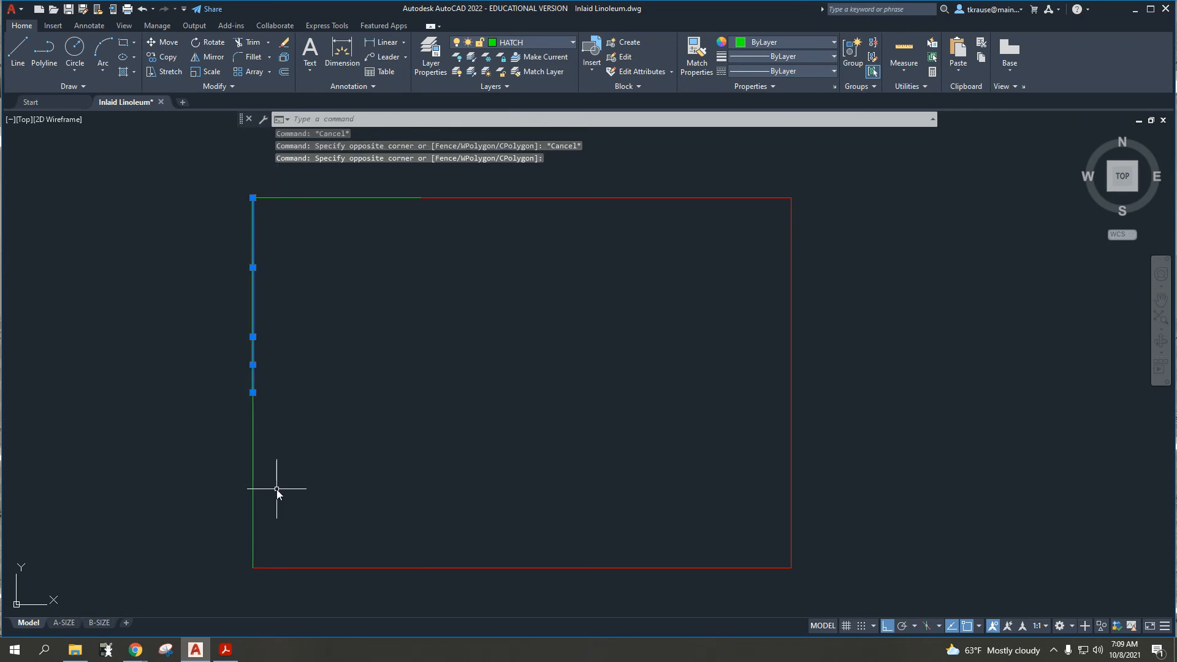
key("Delete")
left_click(200, 357)
left_click(293, 605)
key("Delete")
left_click(245, 190)
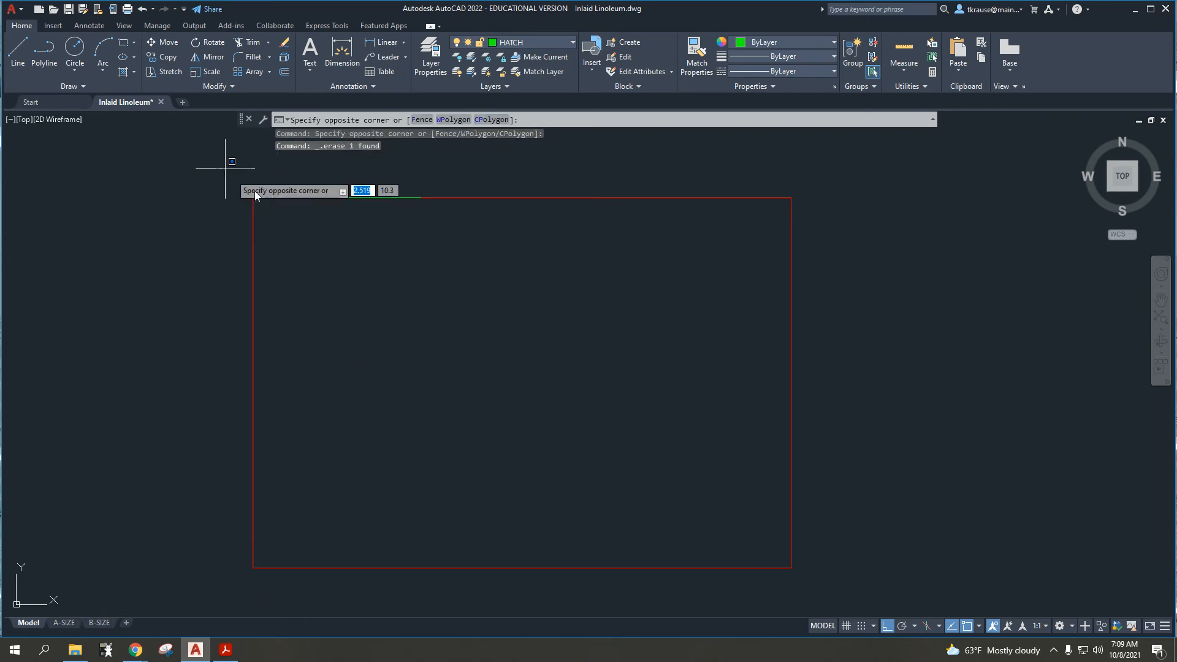
left_click(459, 233)
key("Delete")
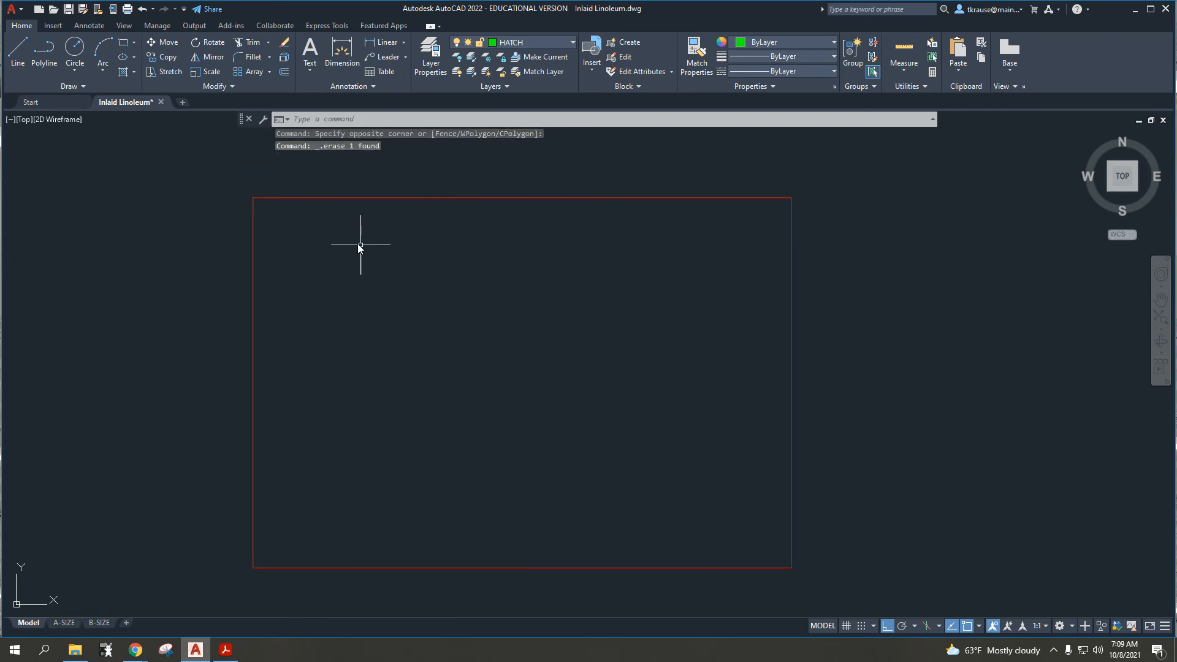
left_click(273, 198)
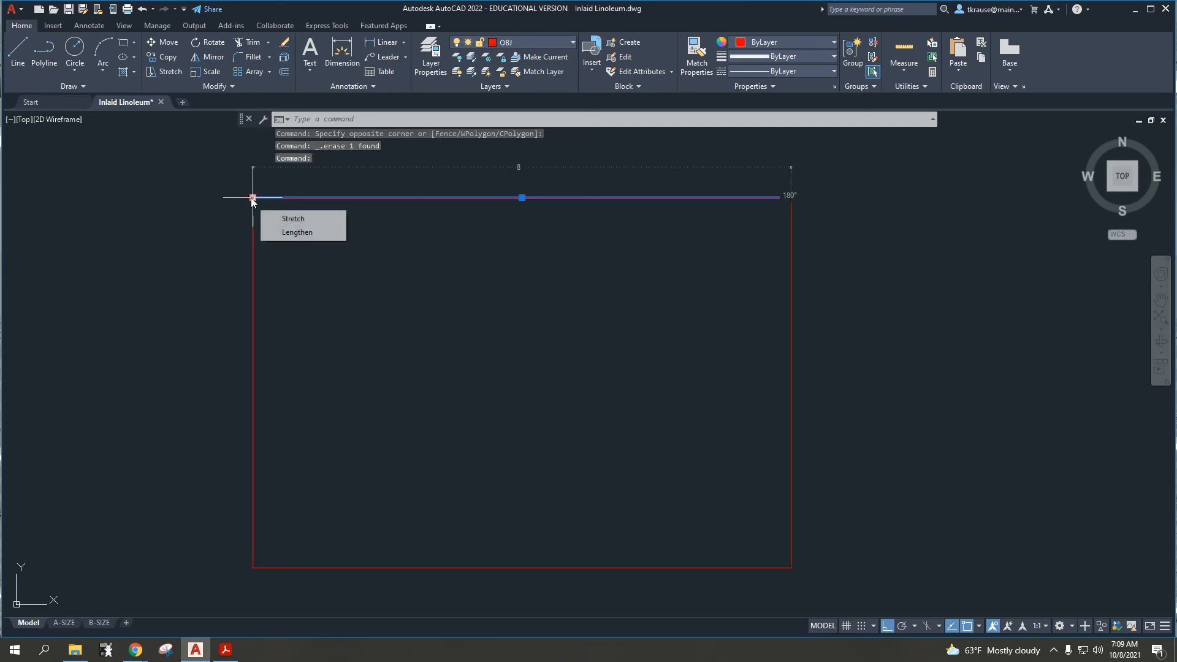
left_click_drag(228, 179, 296, 237)
key("Escape")
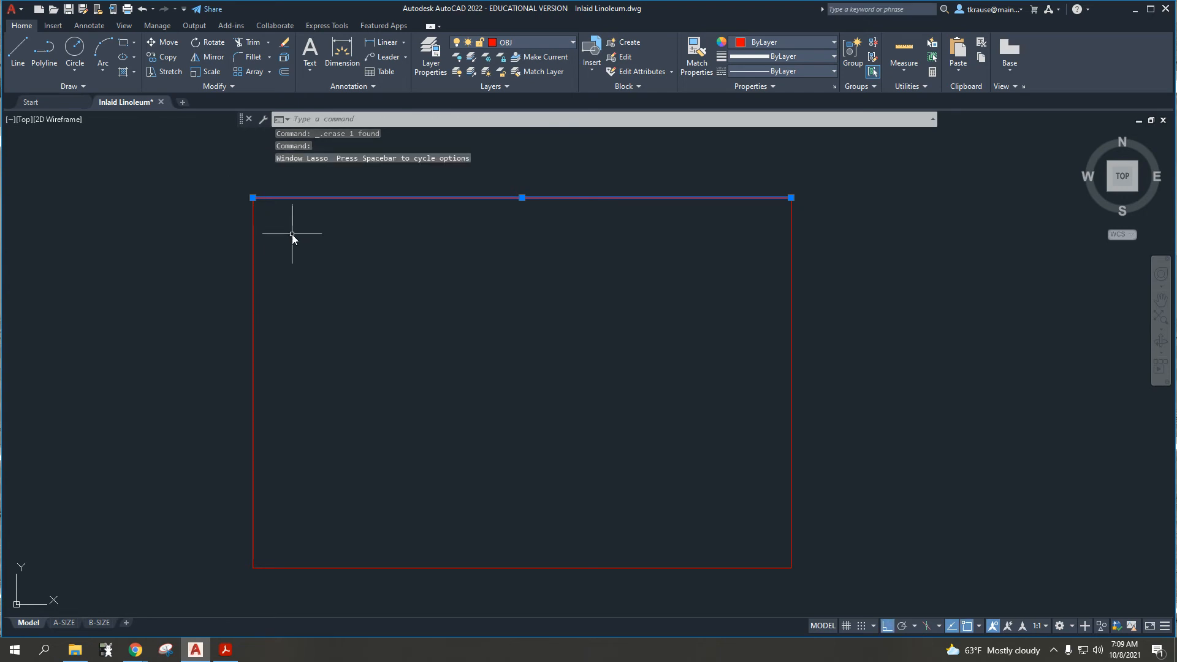
key("Escape")
left_click(209, 177)
key("Escape")
left_click(312, 197)
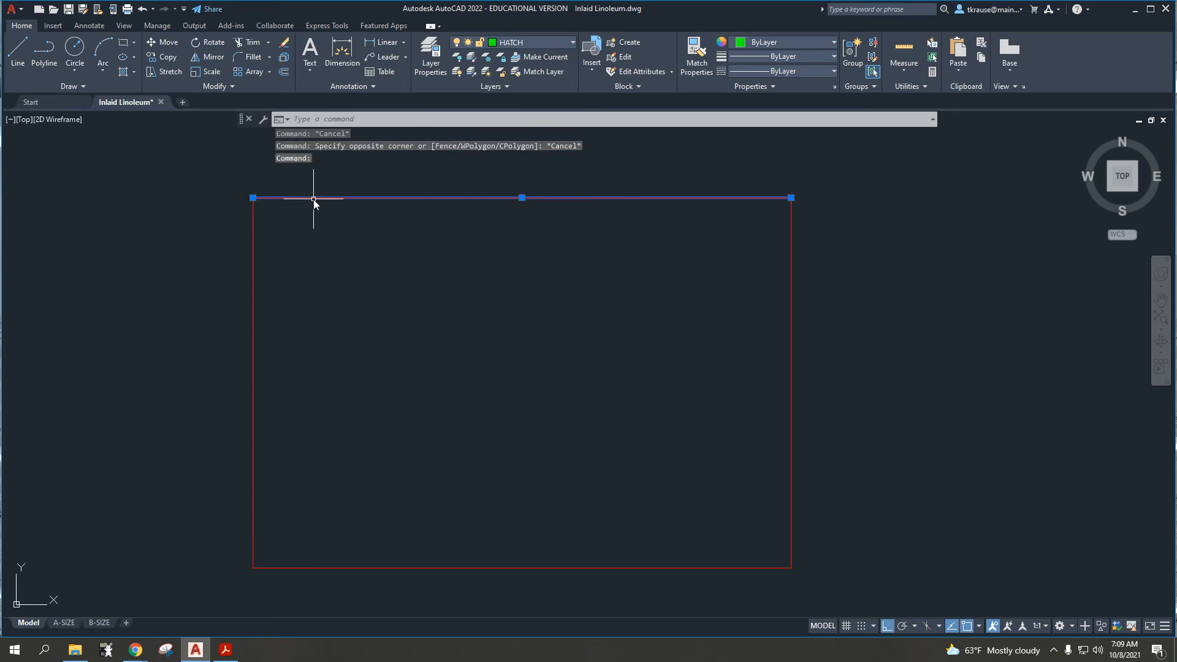
left_click(223, 171)
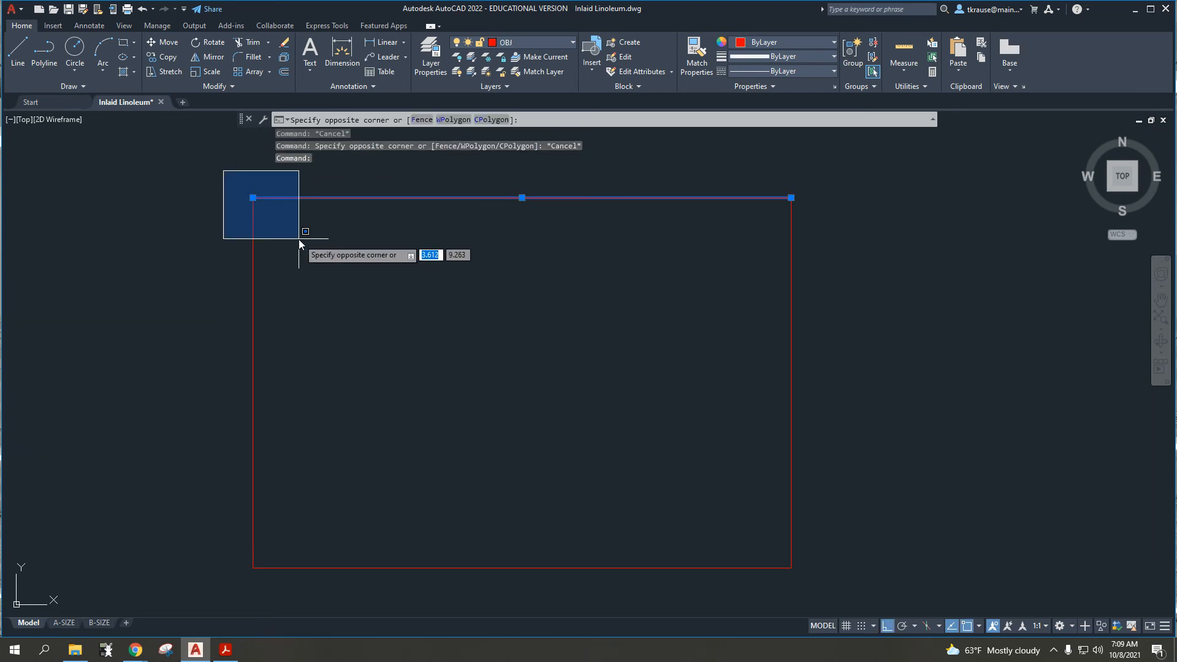
key("Escape")
left_click(749, 170)
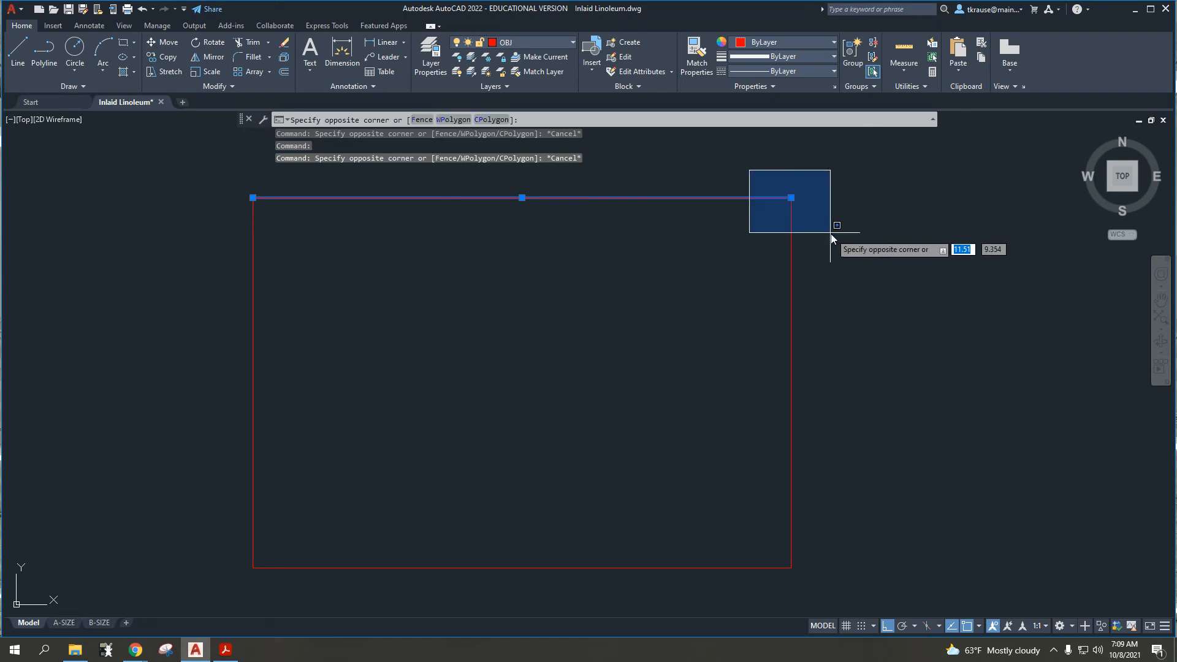
key("Escape")
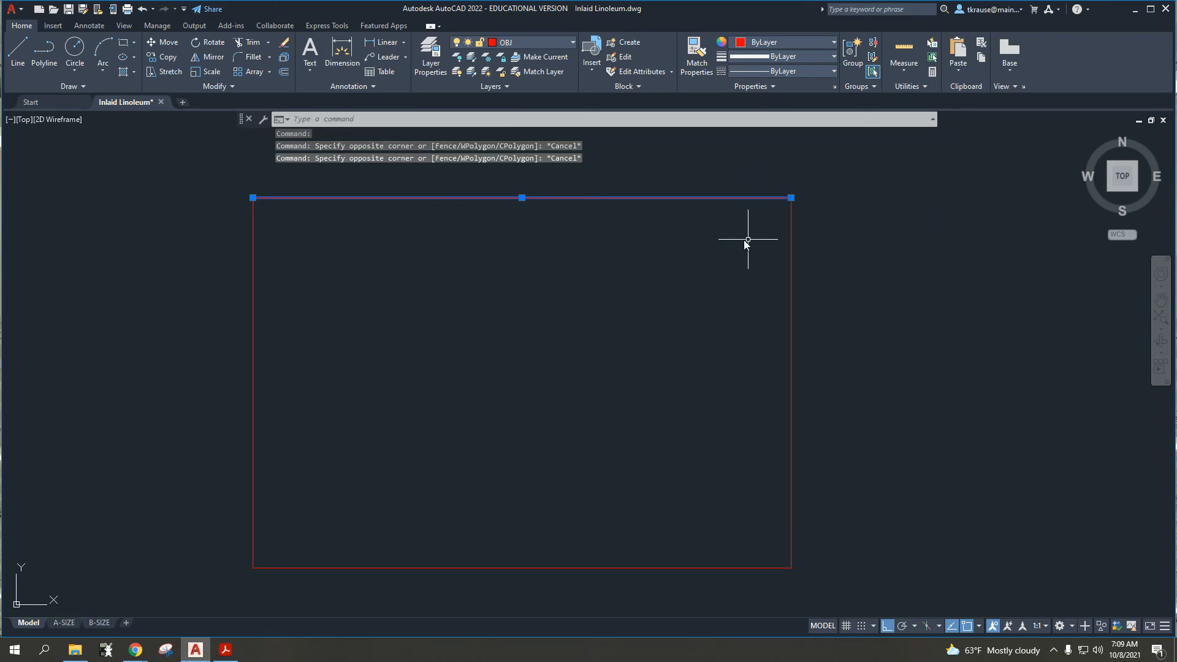
key("Escape")
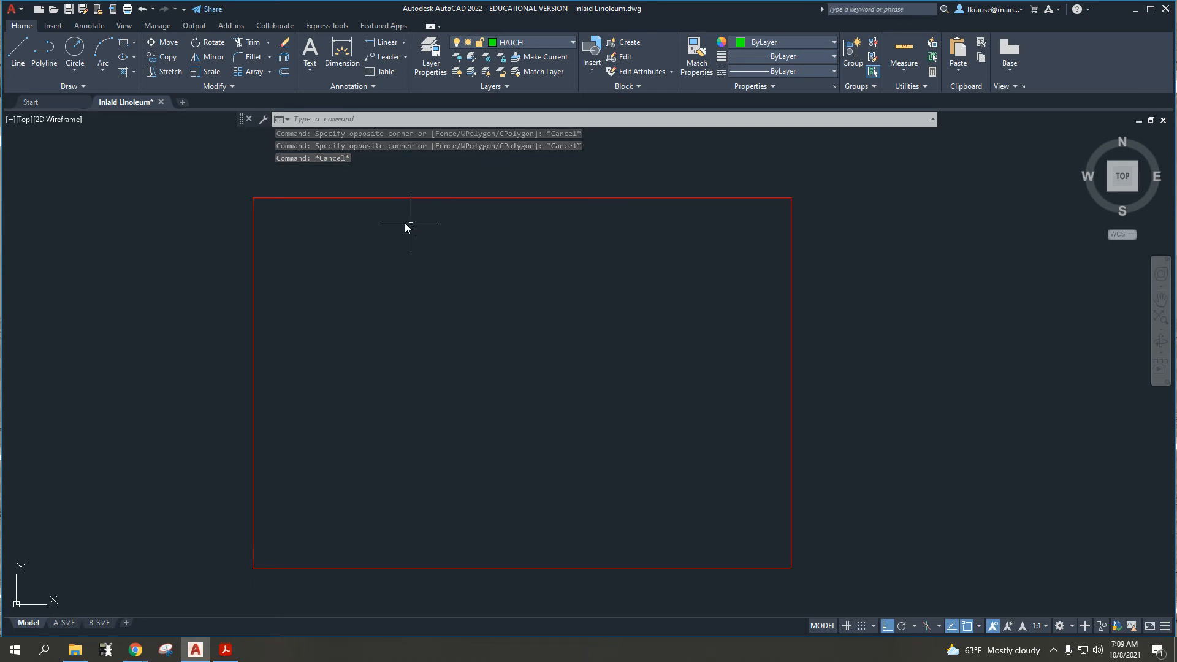
- Check the upper-left block's width in the assignment PDF, and offset the rectangle's left side 2.5 inward
left_click(225, 649)
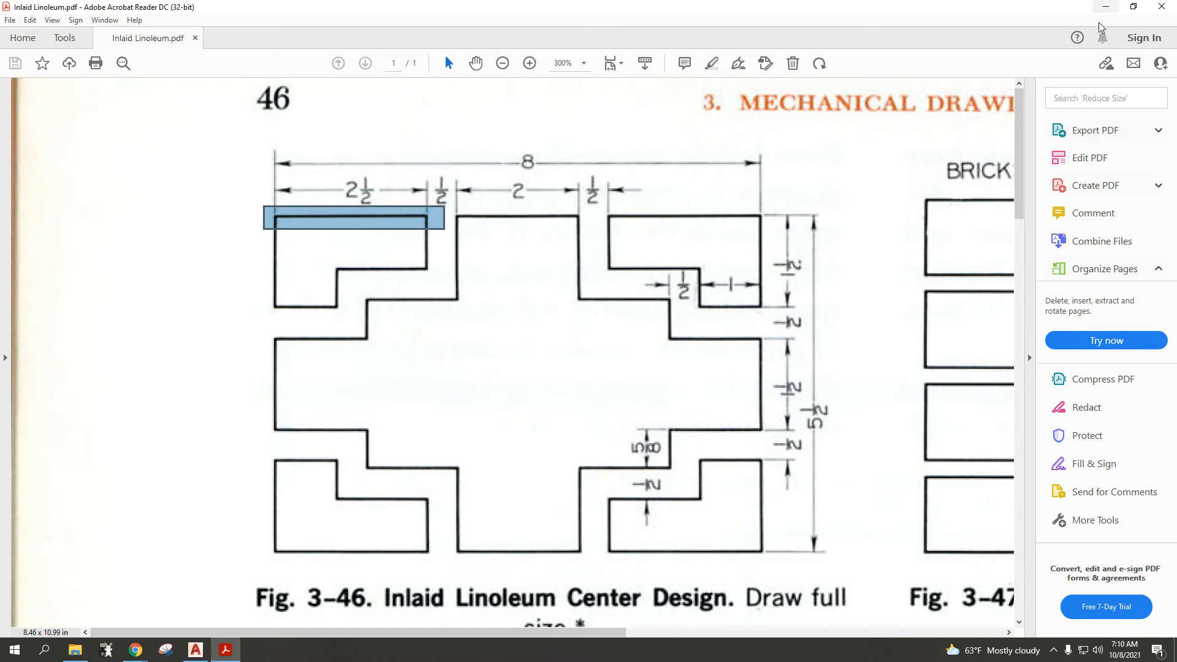
left_click(1107, 7)
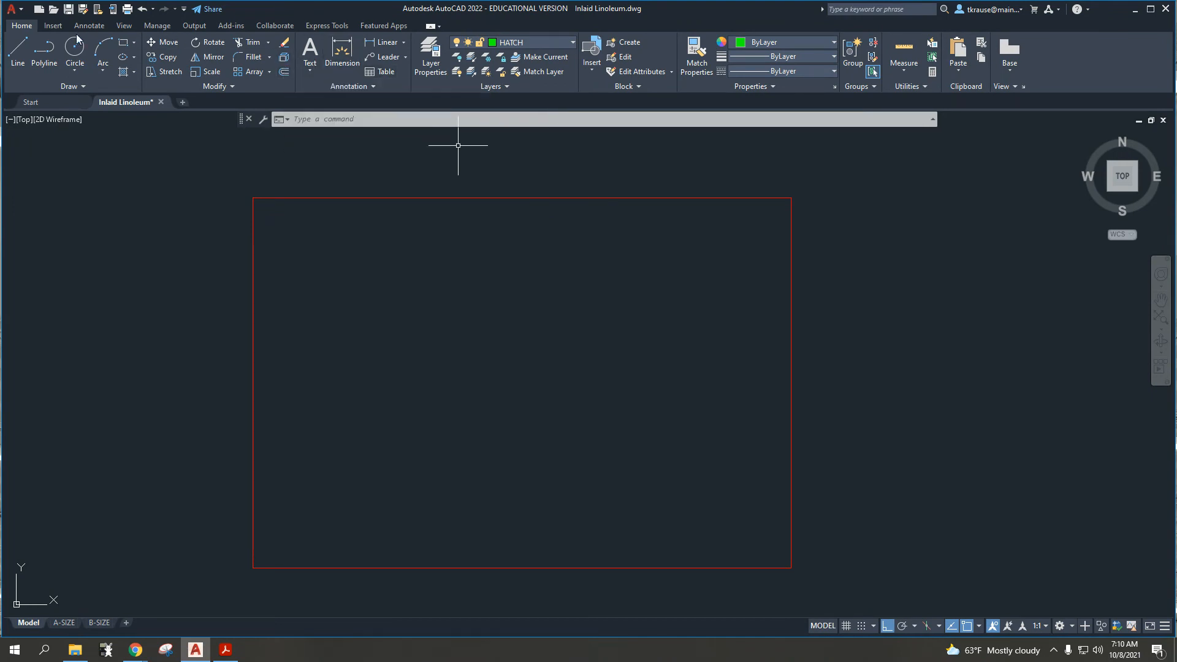
left_click(284, 72)
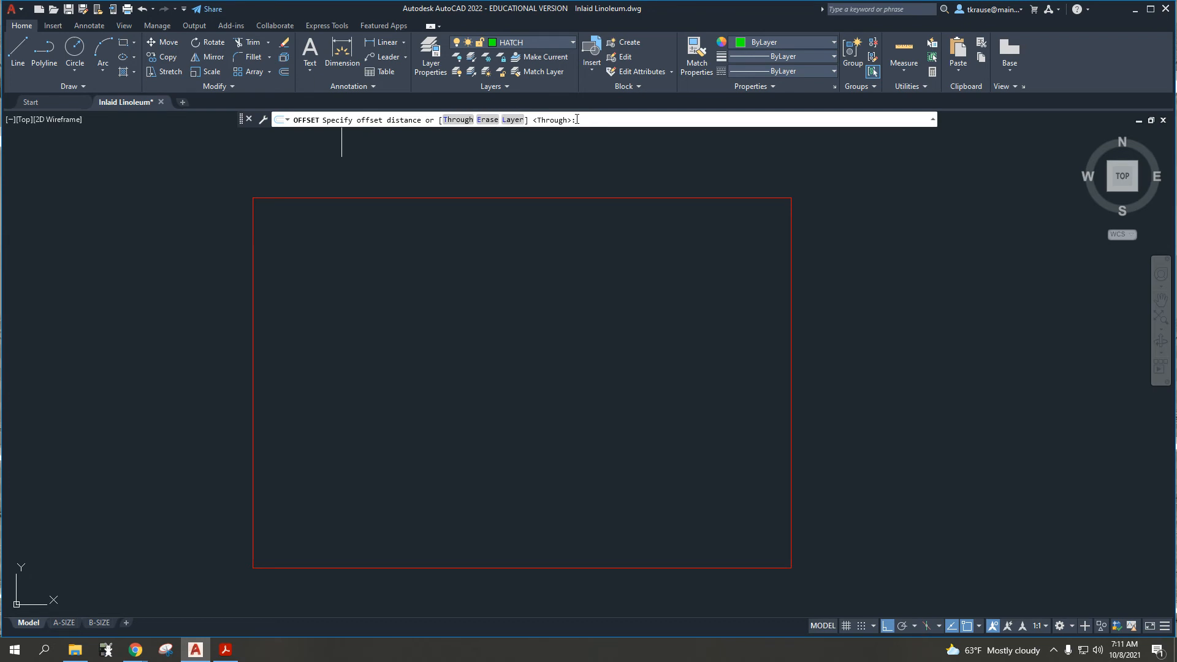
left_click(225, 649)
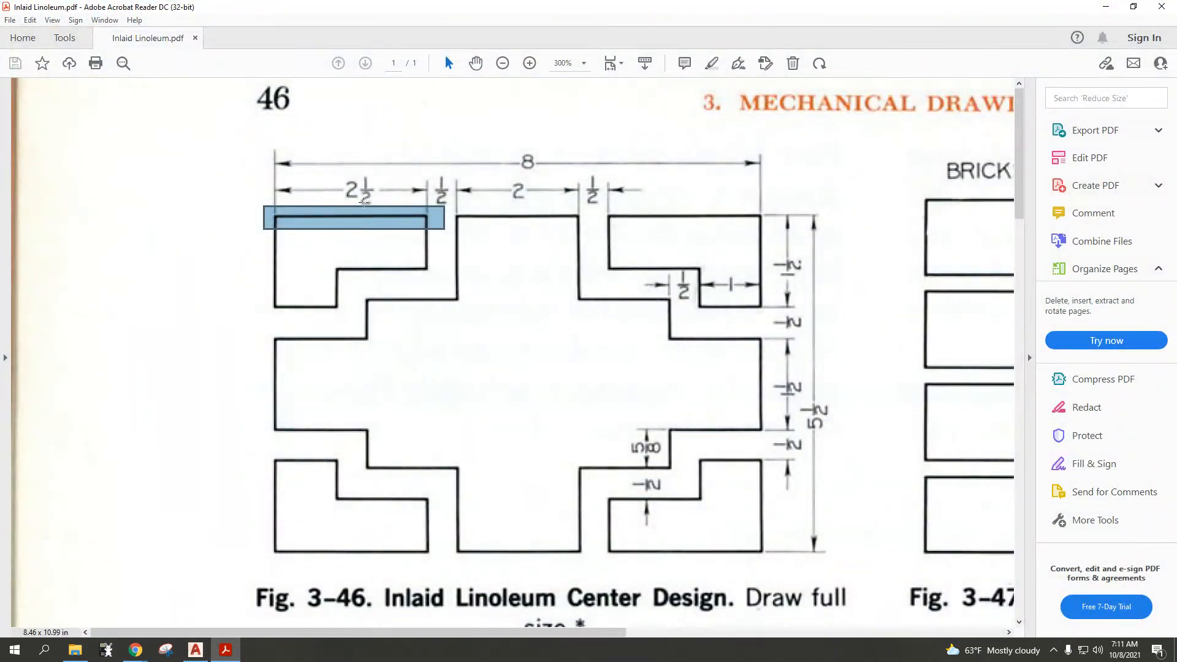
left_click(1105, 7)
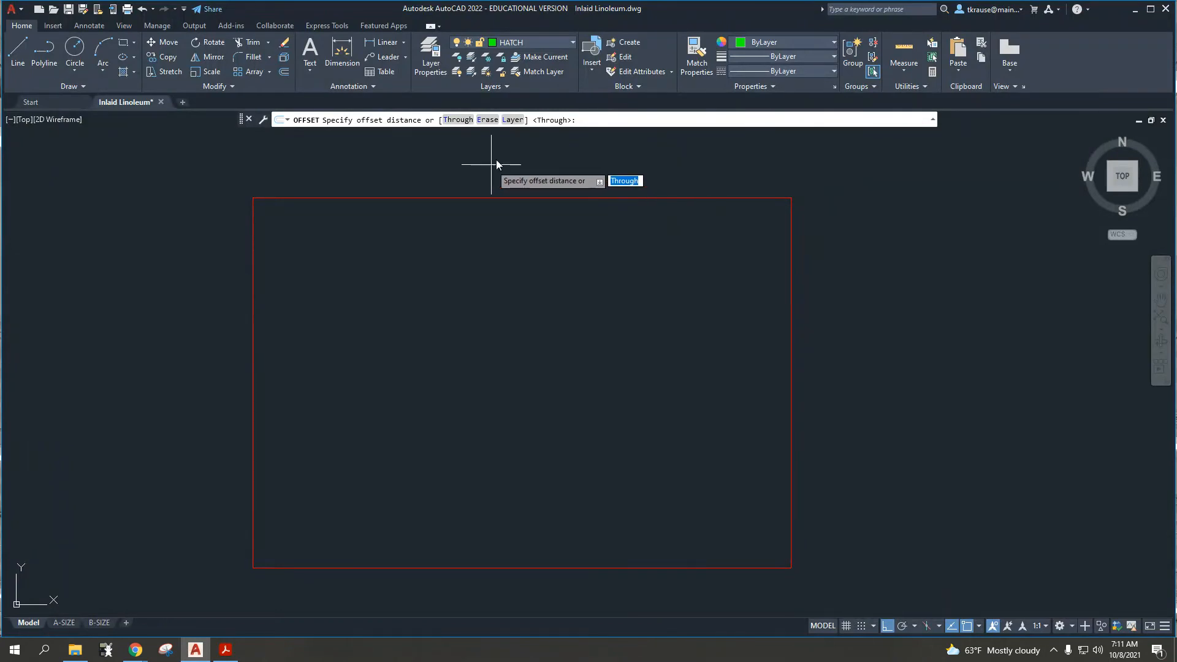
type("2")
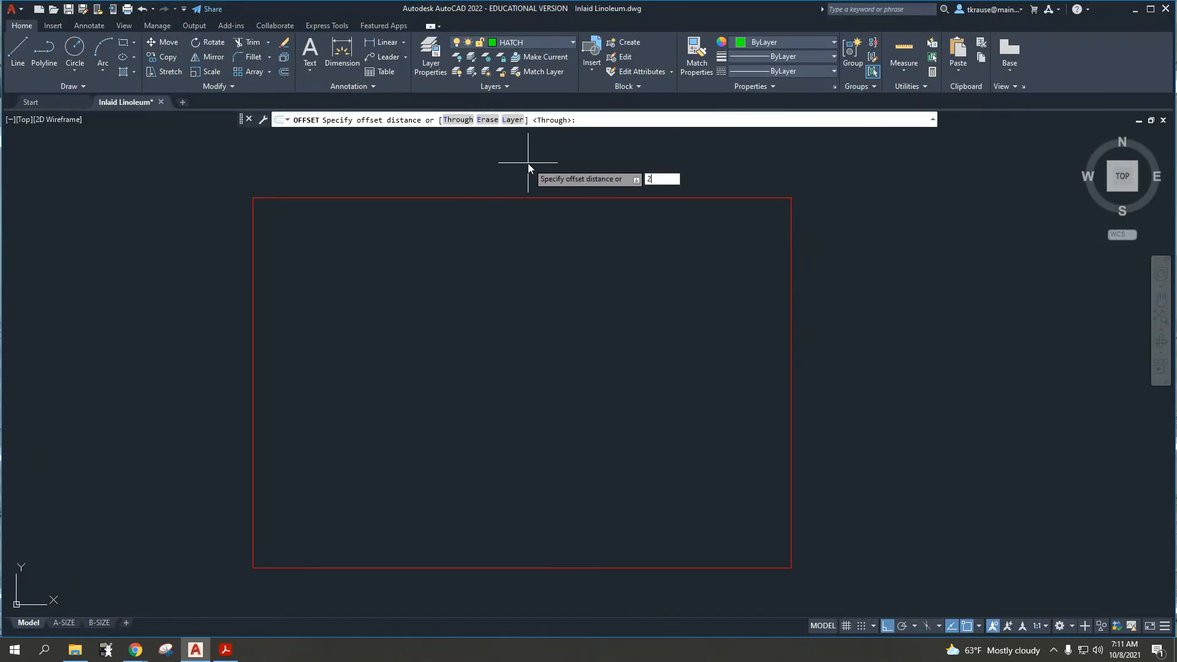
type(".5")
key("Return")
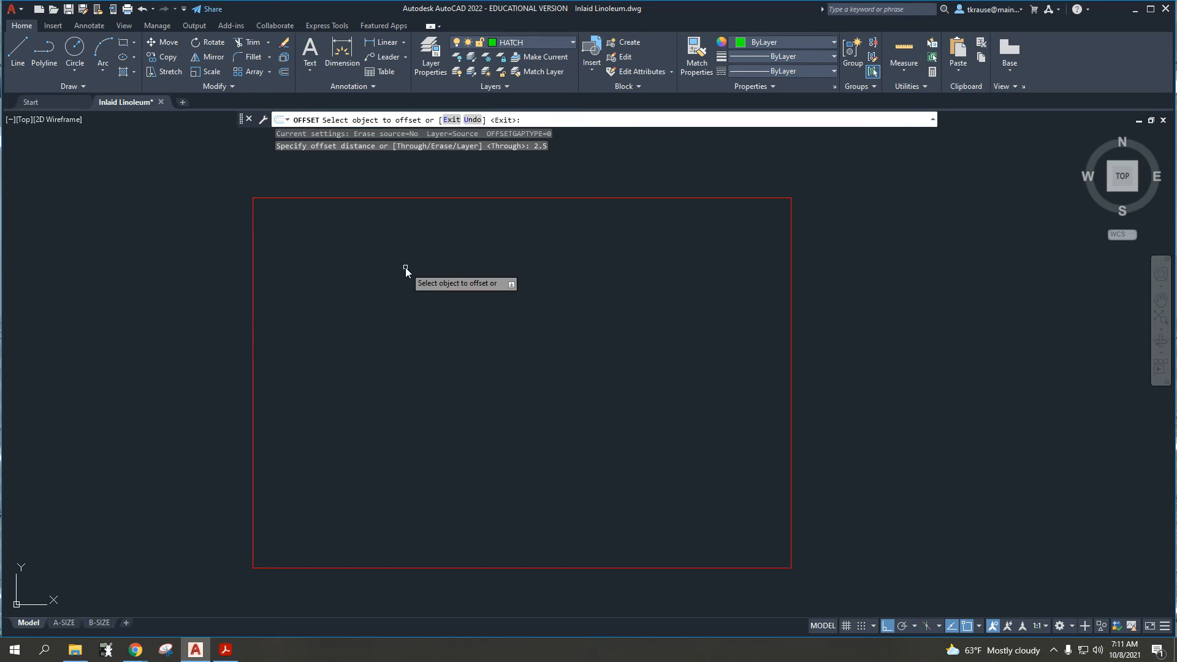
left_click(252, 271)
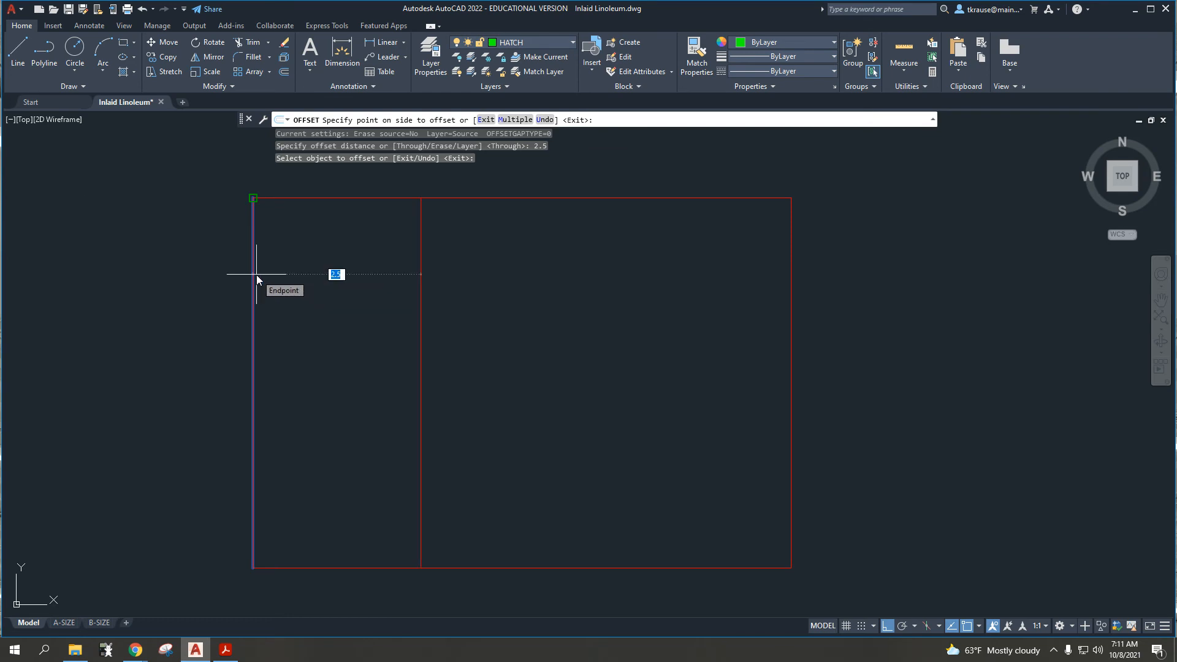
key("F8")
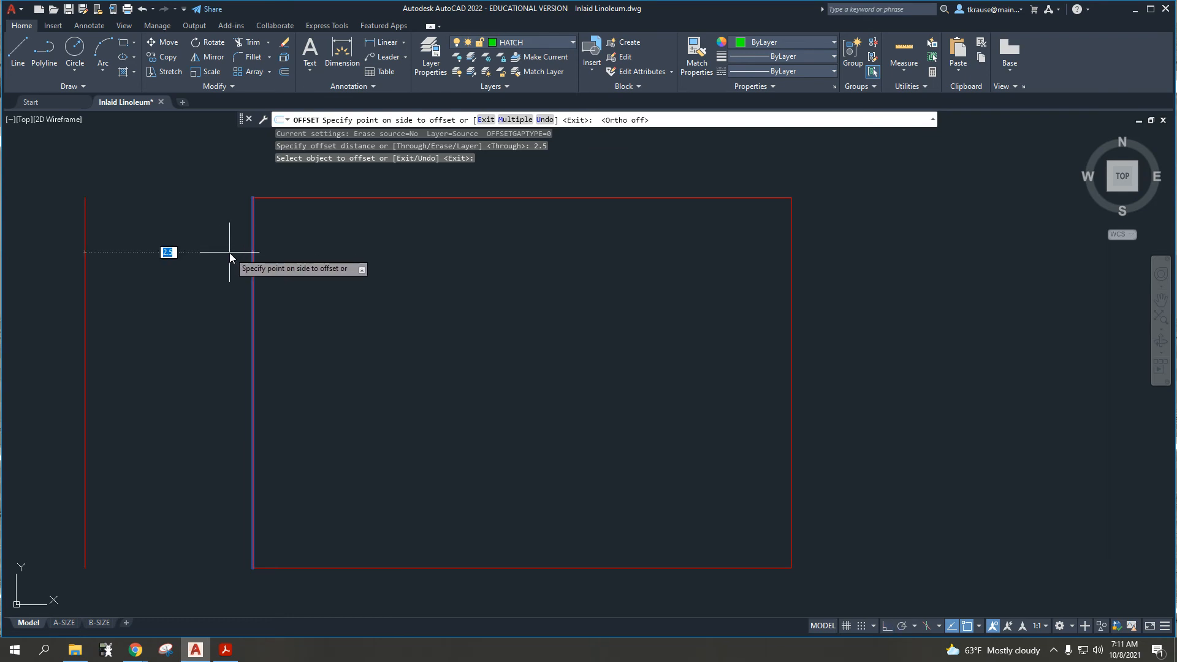
key("F8")
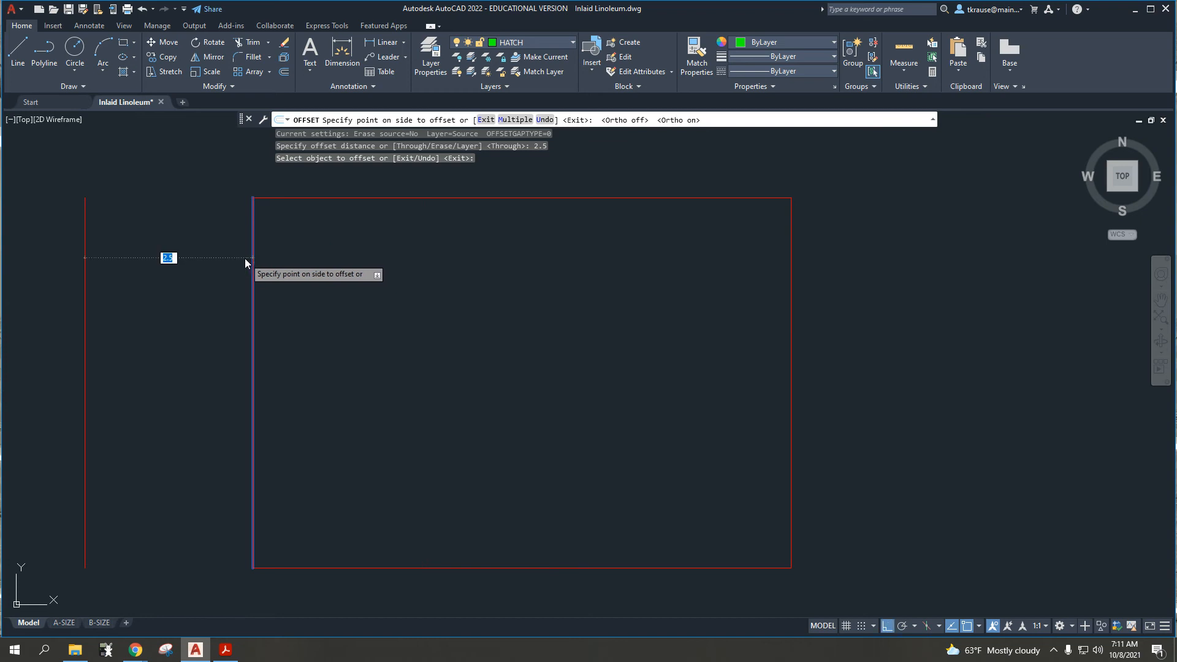
left_click(369, 276)
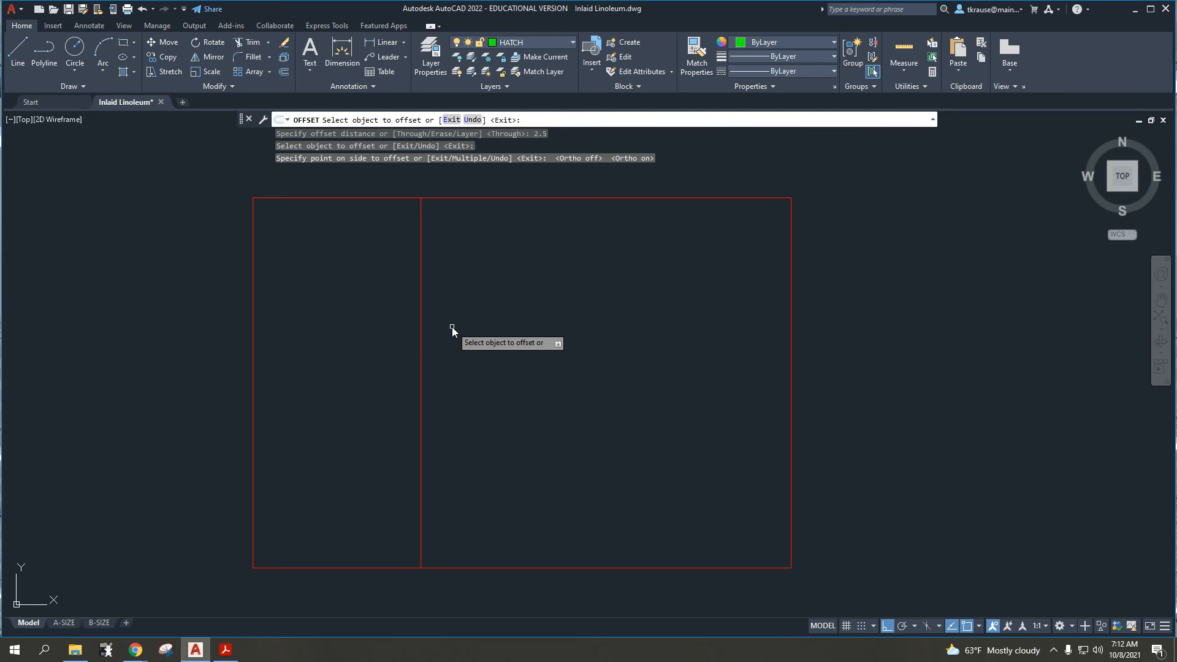
- Examine the upper-right block in the assignment PDF, comparing the outer right side with the block's inner vertical edge
left_click(225, 651)
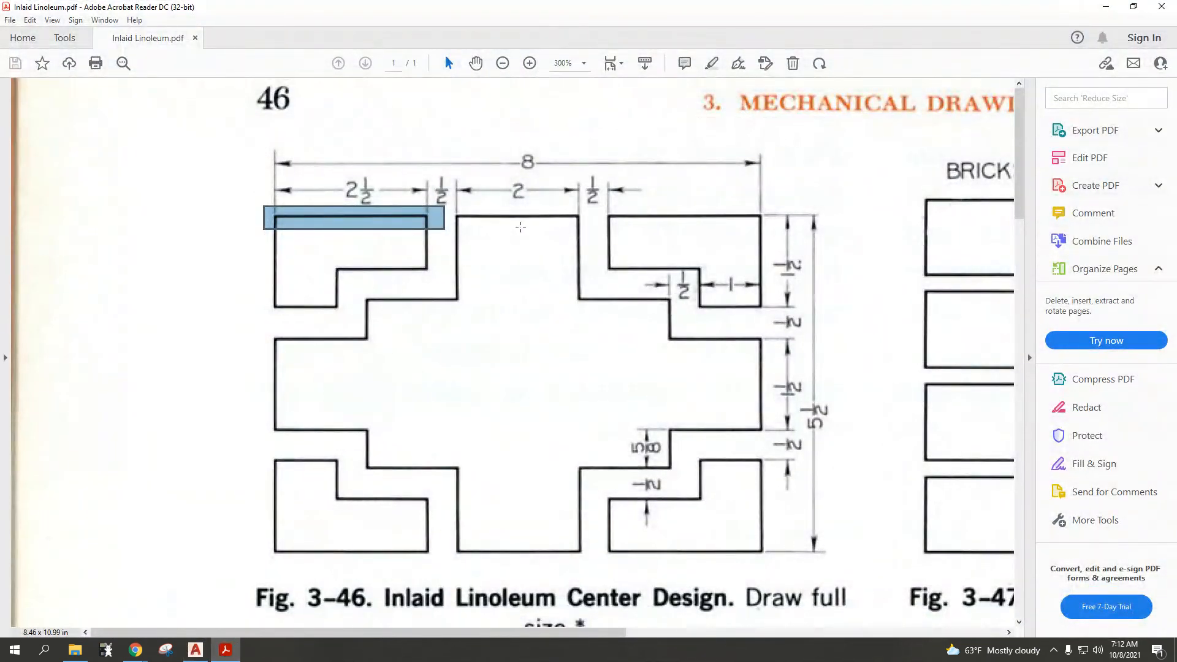
left_click_drag(594, 195, 781, 235)
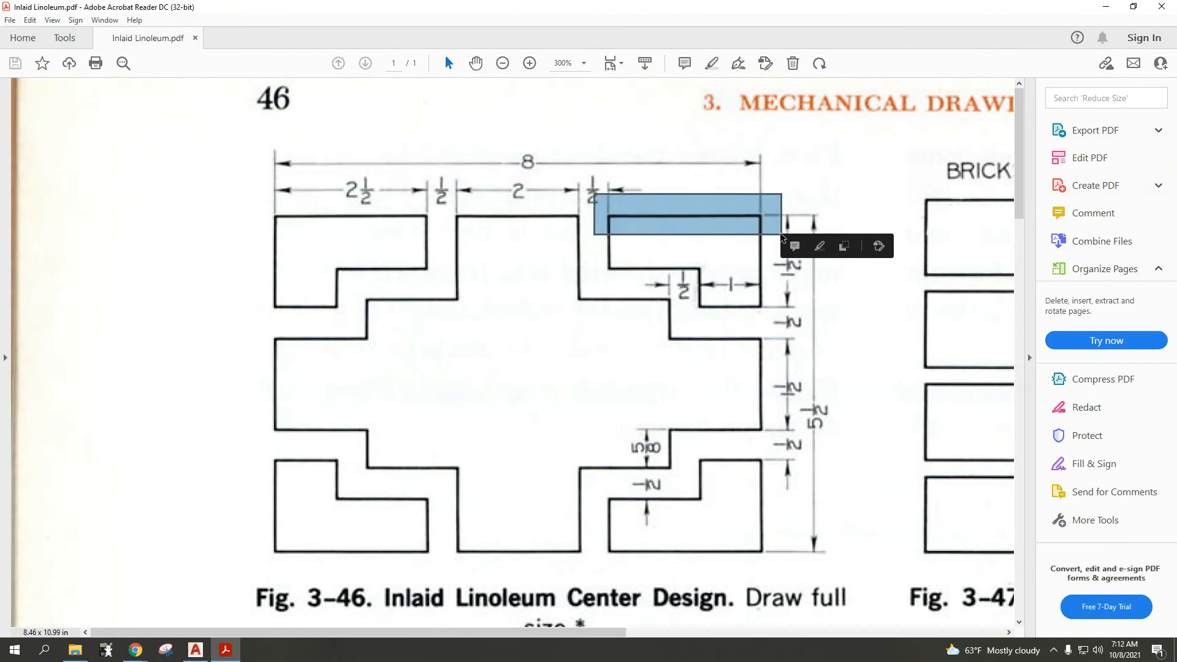
left_click(760, 209)
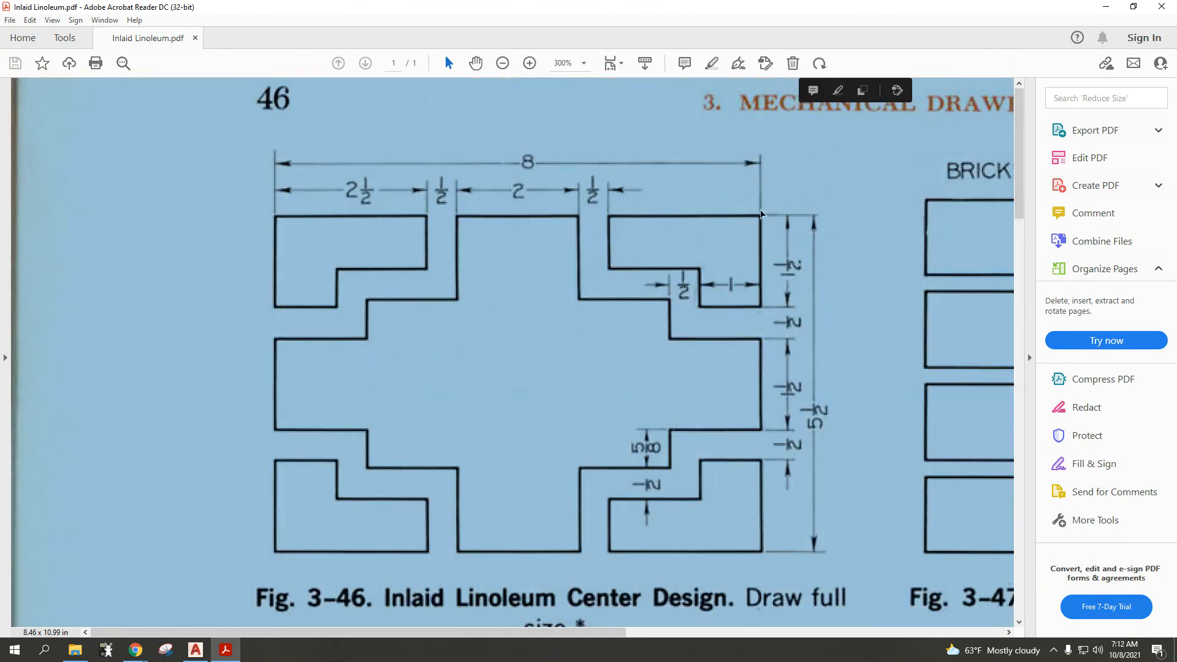
left_click(744, 200)
left_click_drag(741, 198, 786, 585)
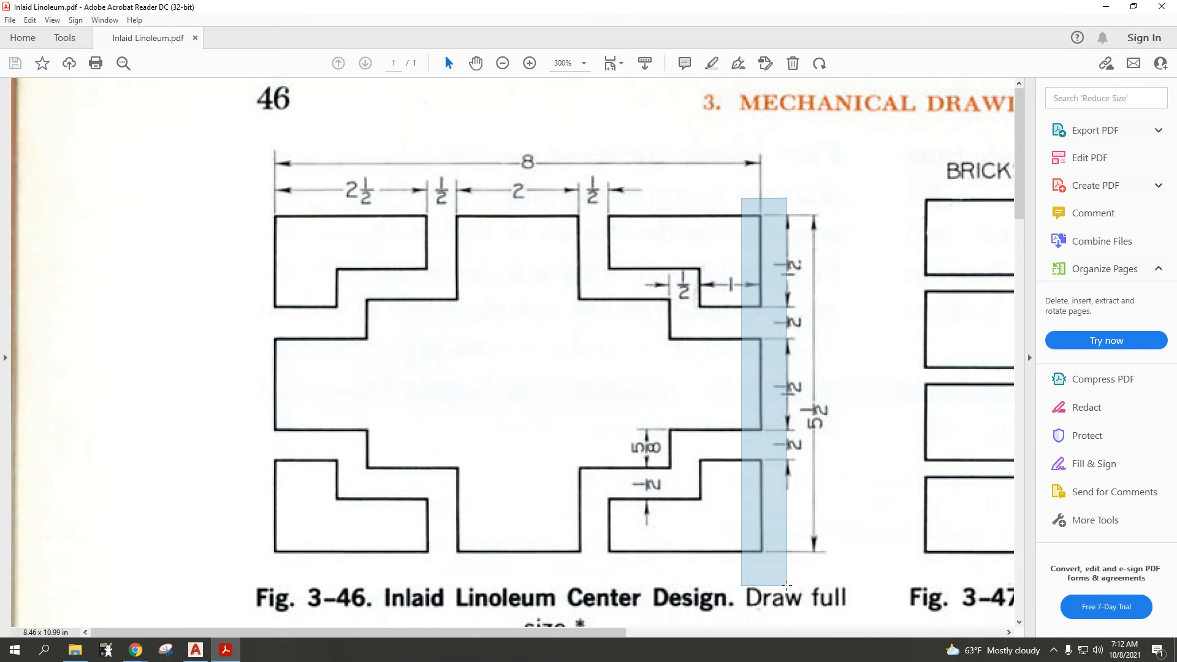
left_click_drag(786, 585, 787, 586)
left_click_drag(594, 190, 639, 571)
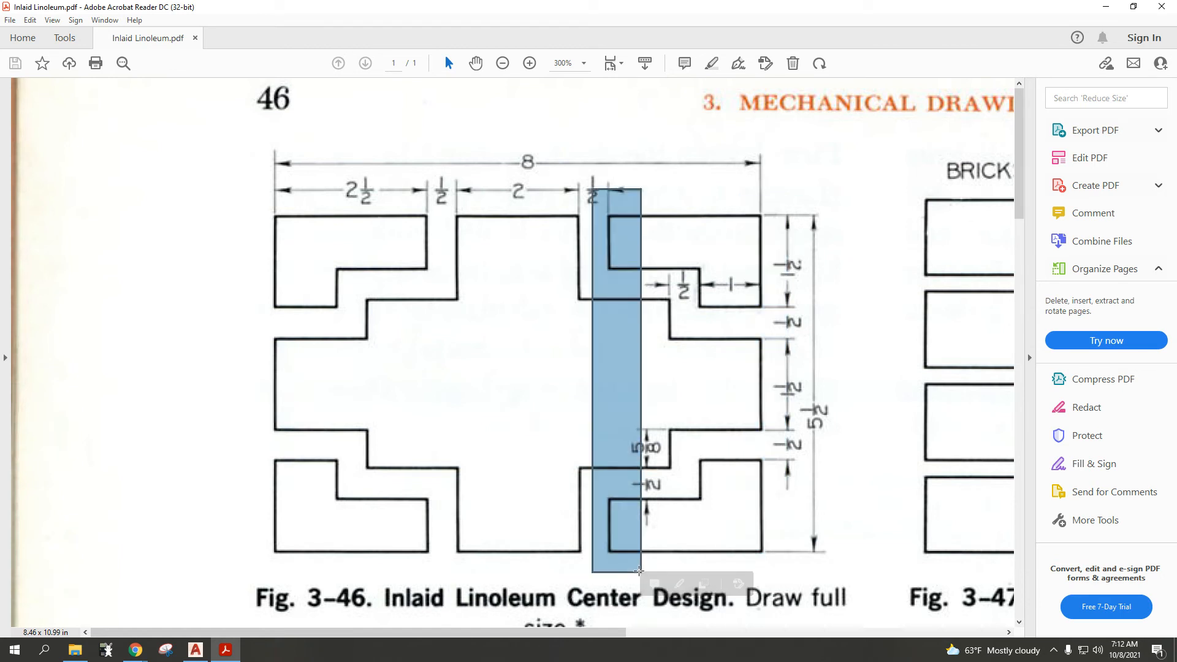
left_click(1105, 8)
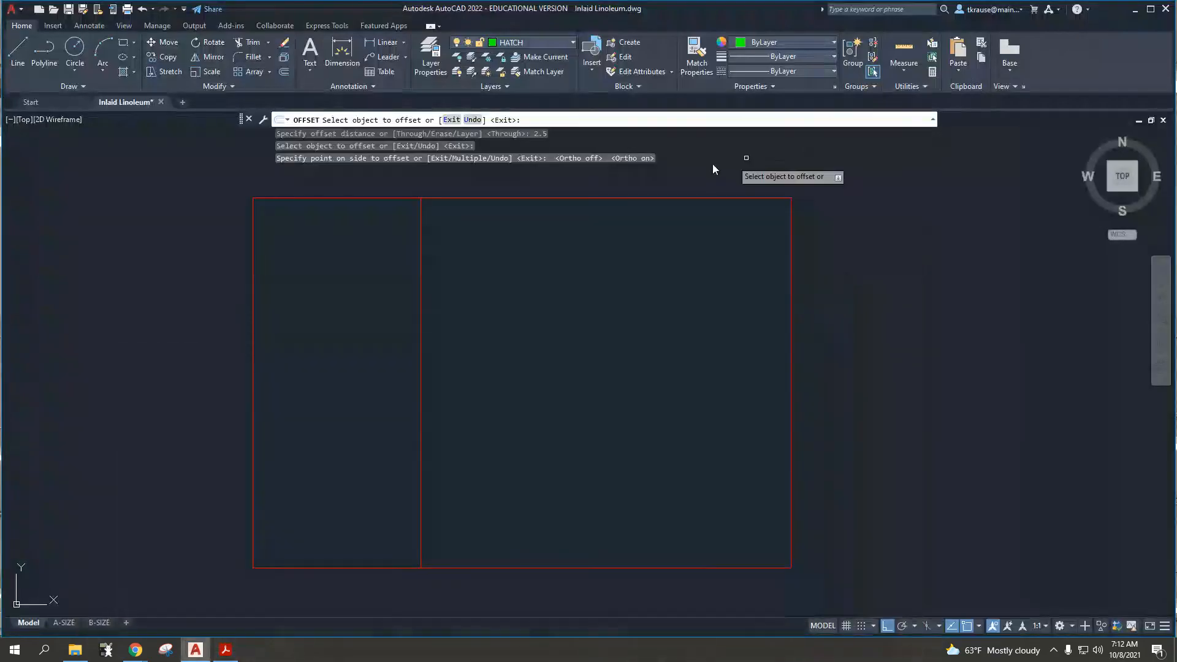
- Offset the rectangle's right side 2.5 inward and end the Offset command
left_click(790, 324)
left_click(657, 326)
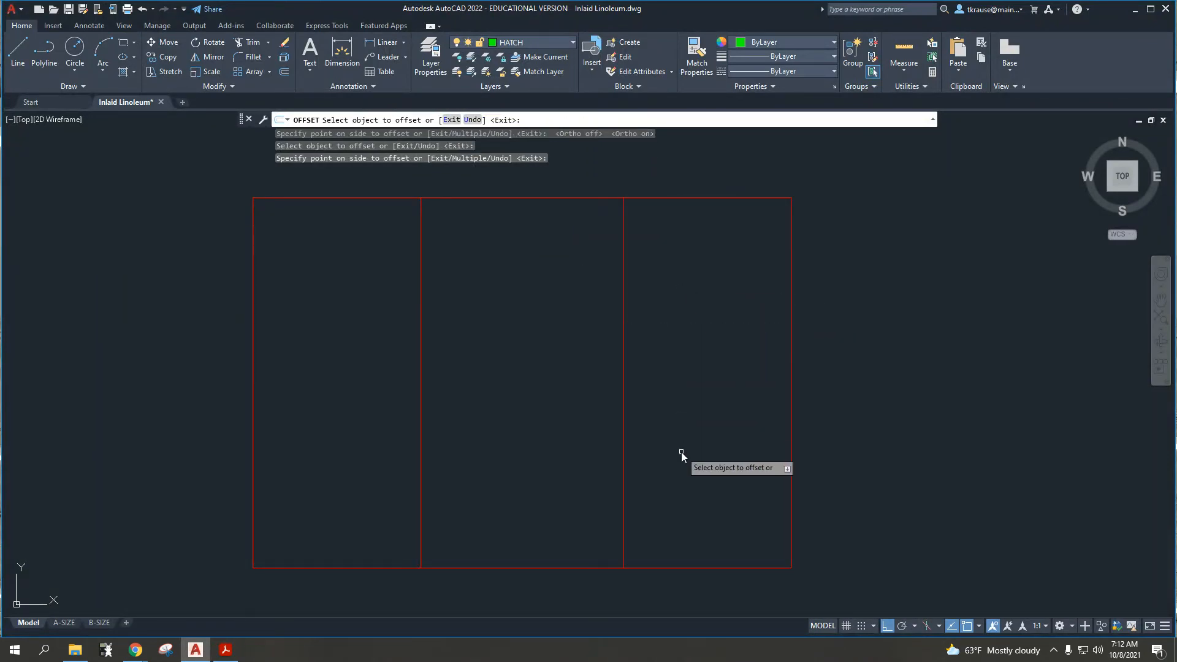
key("Escape")
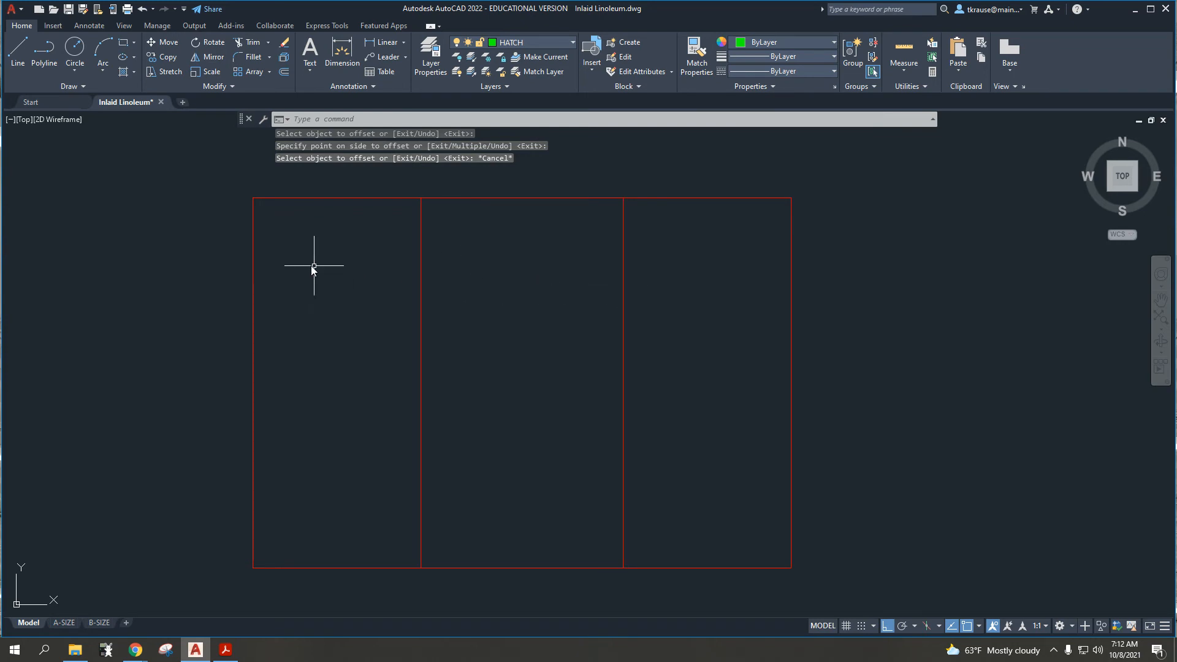
- Place horizontal linear dimensions above the rectangle across the widths of the left and right strips
left_click(386, 42)
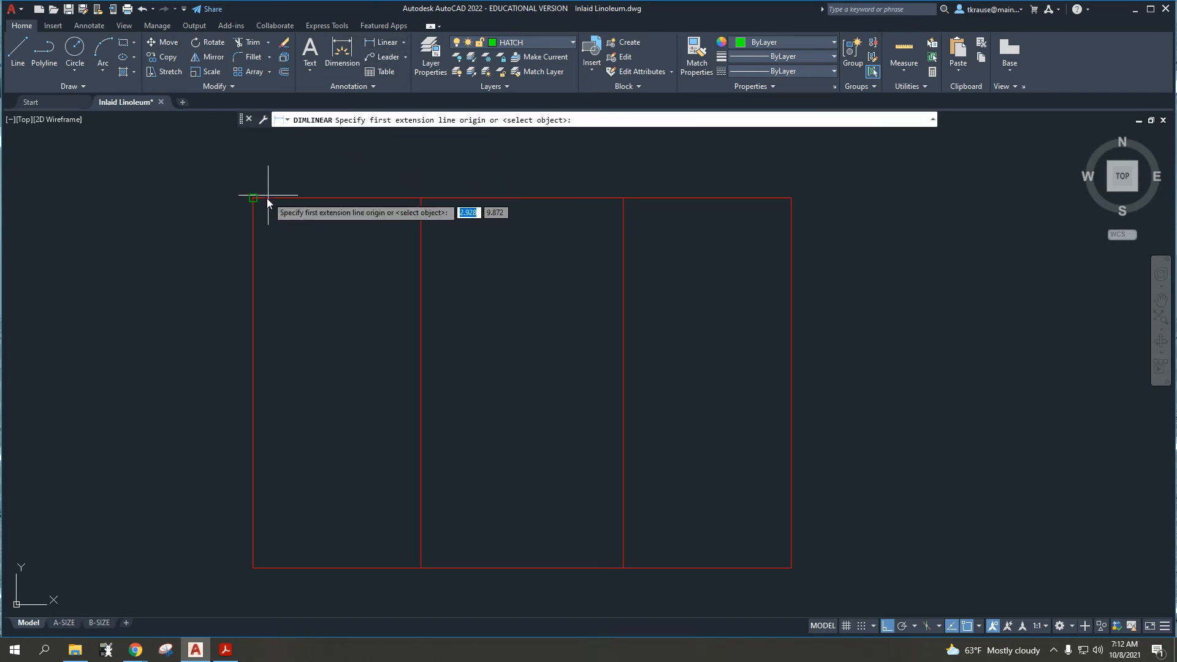
left_click(253, 198)
left_click(421, 198)
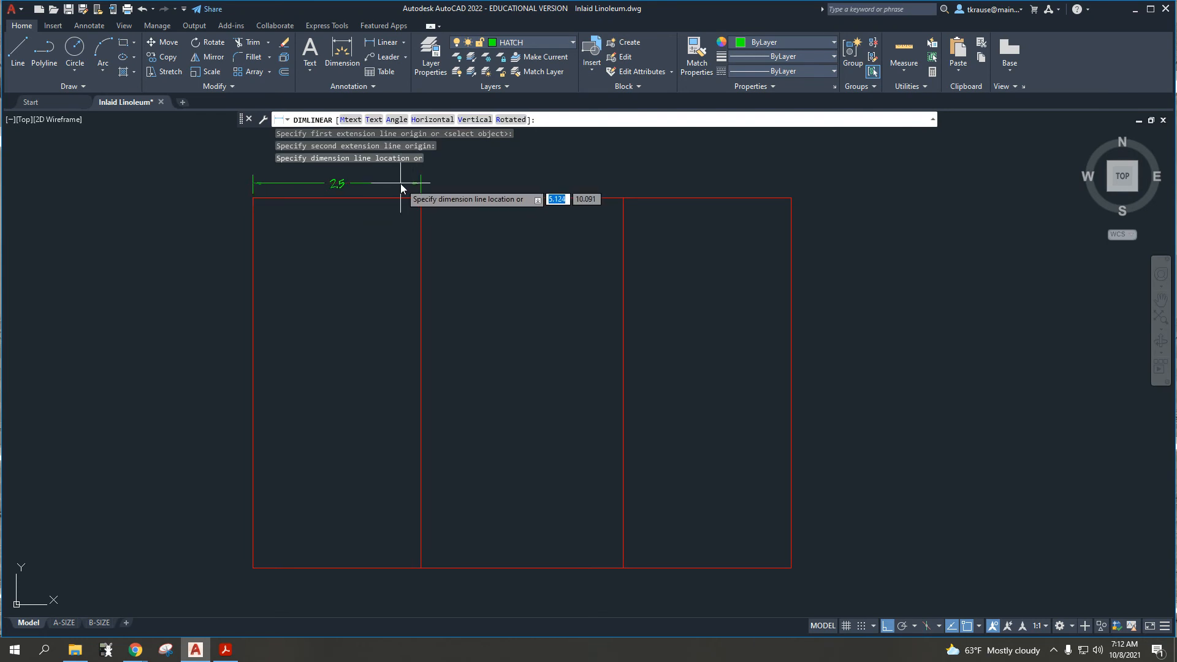
left_click(399, 181)
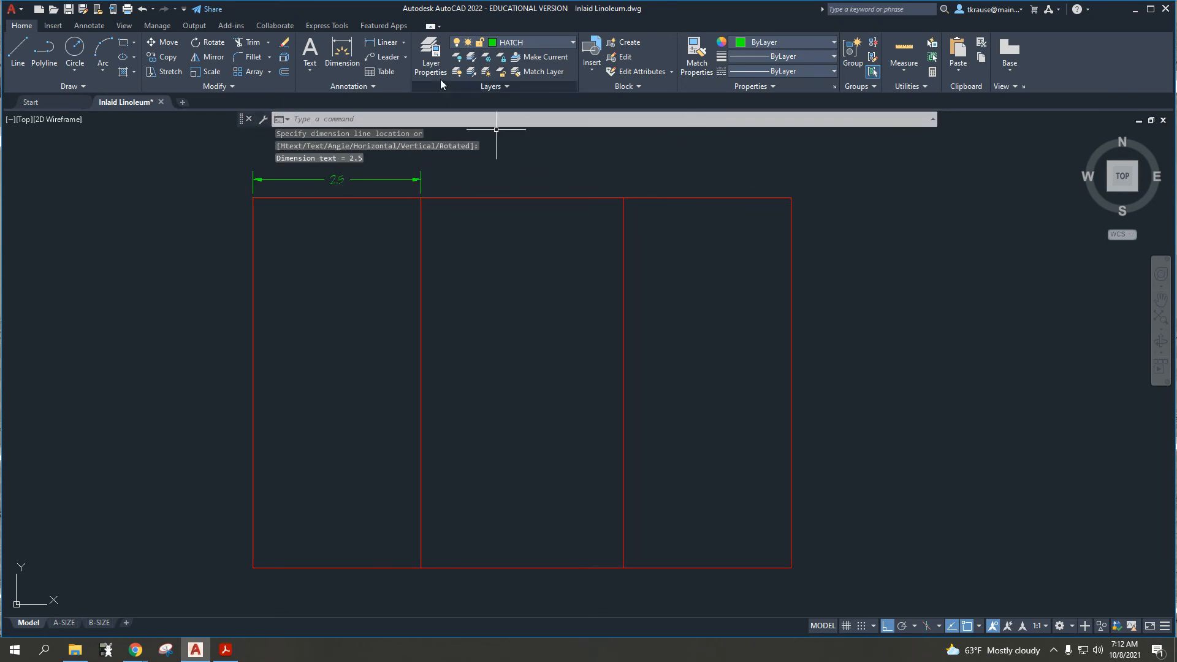
left_click(372, 45)
left_click(623, 198)
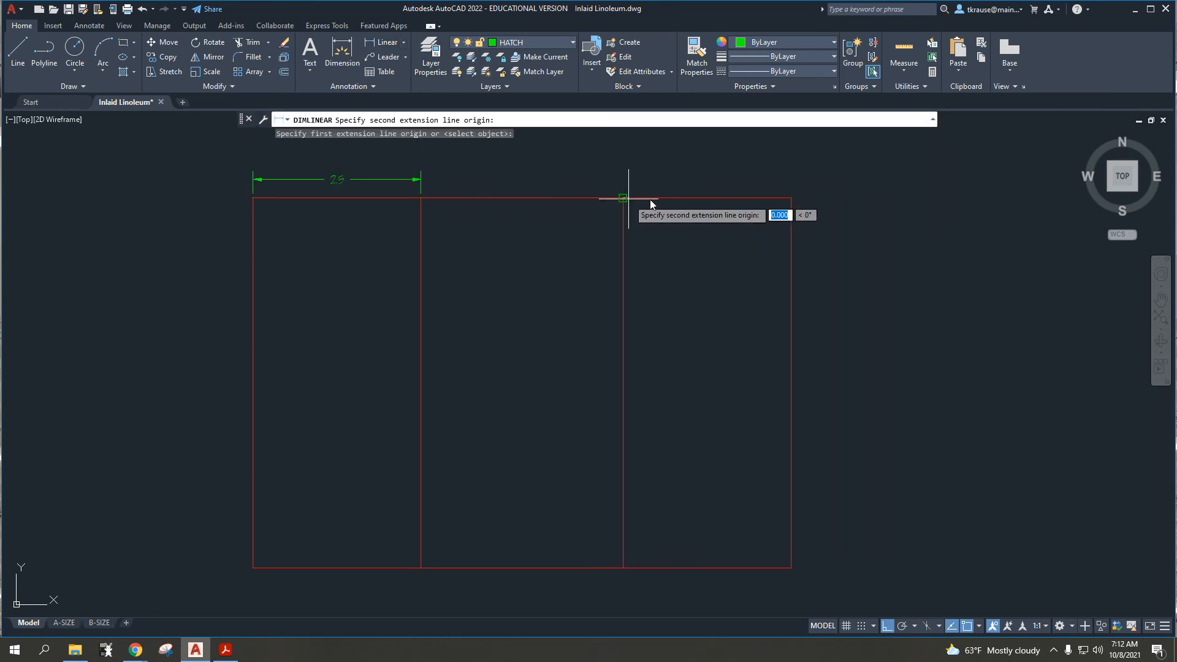
left_click(796, 203)
left_click(778, 174)
key("Escape")
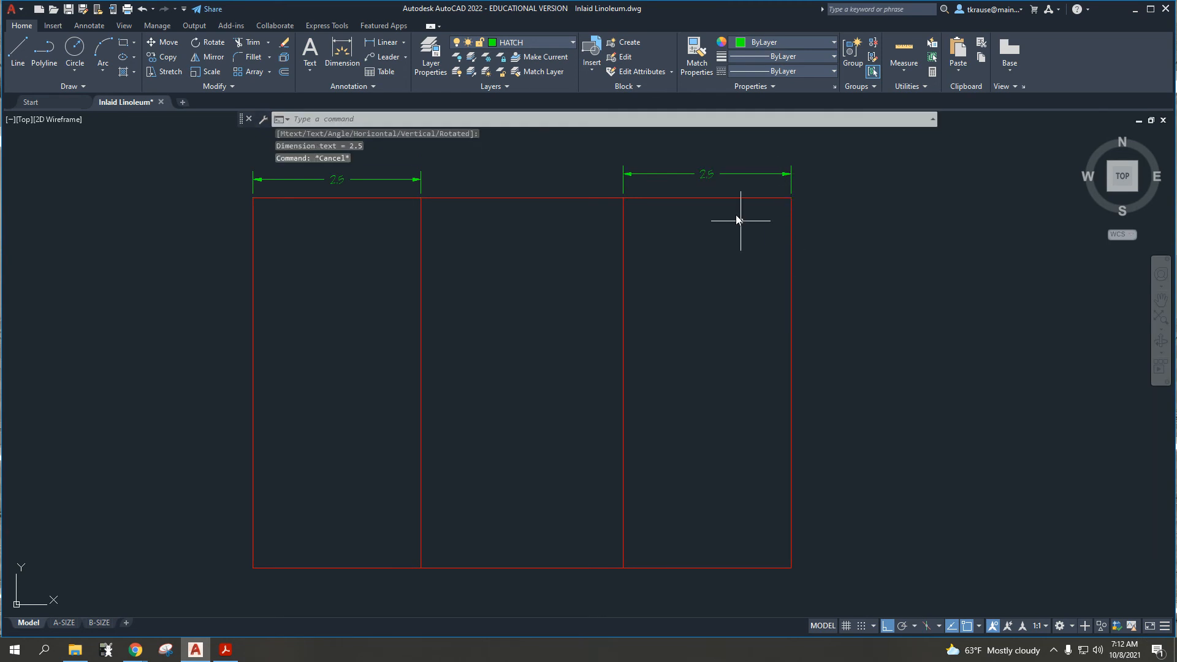
- Delete both linear dimensions above the rectangle using a crossing selection
left_click(679, 182)
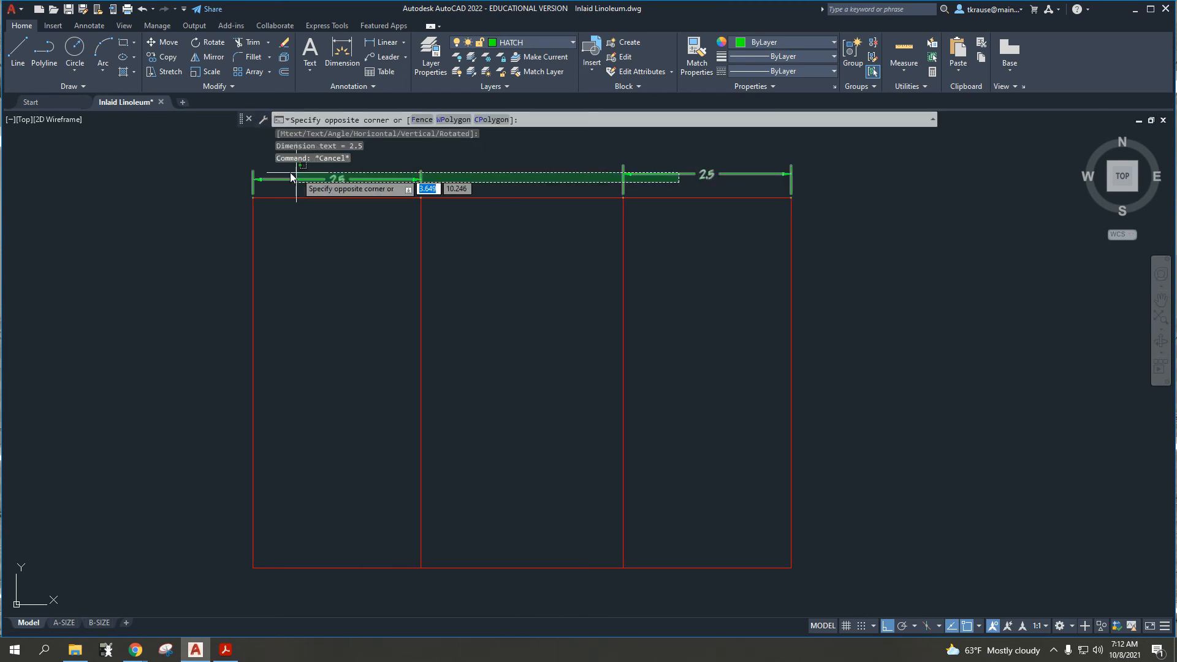
left_click(350, 172)
key("Delete")
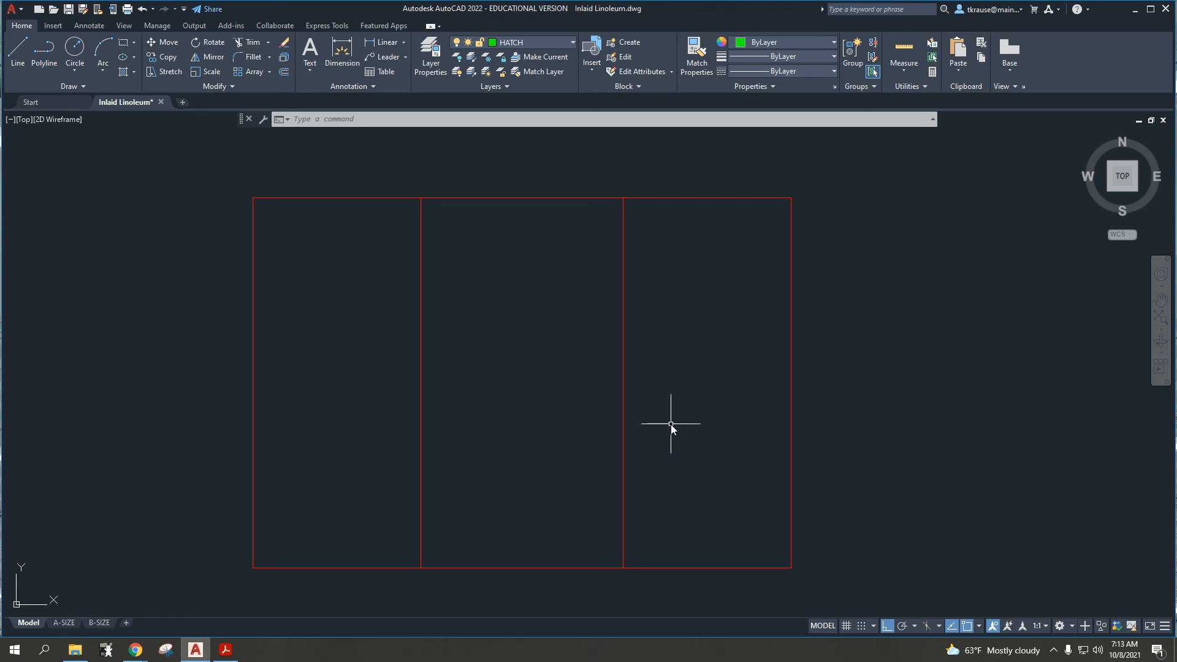
- Move the two inner vertical lines to the CONST layer and clear the selection
left_click(693, 450)
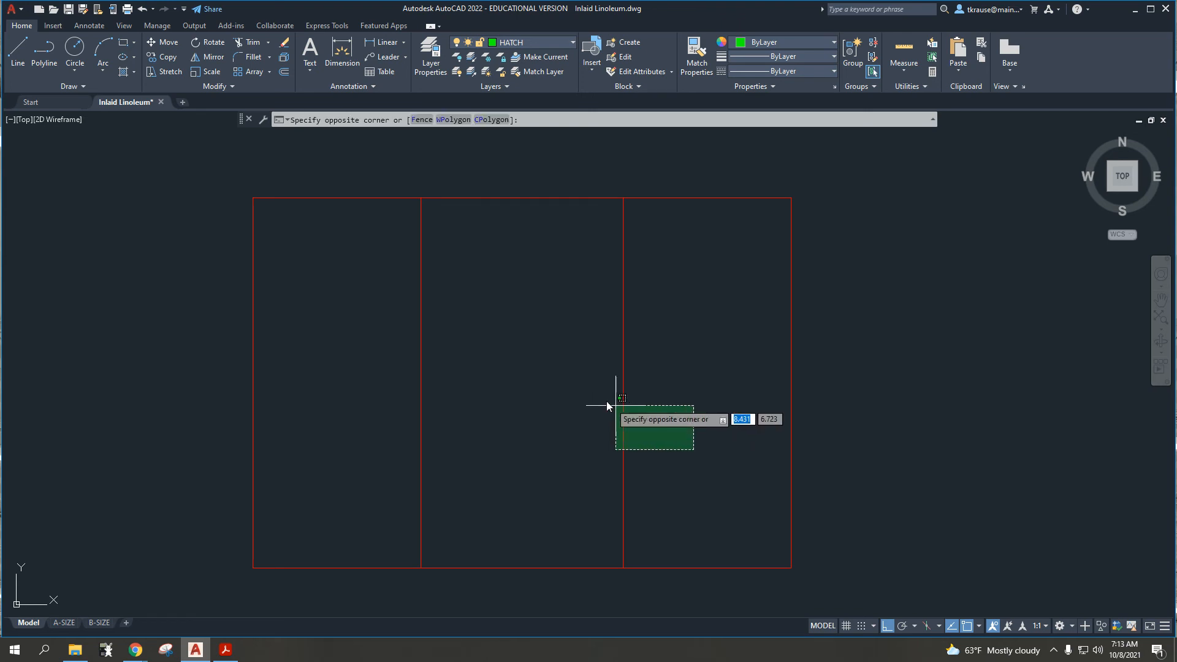
left_click(373, 280)
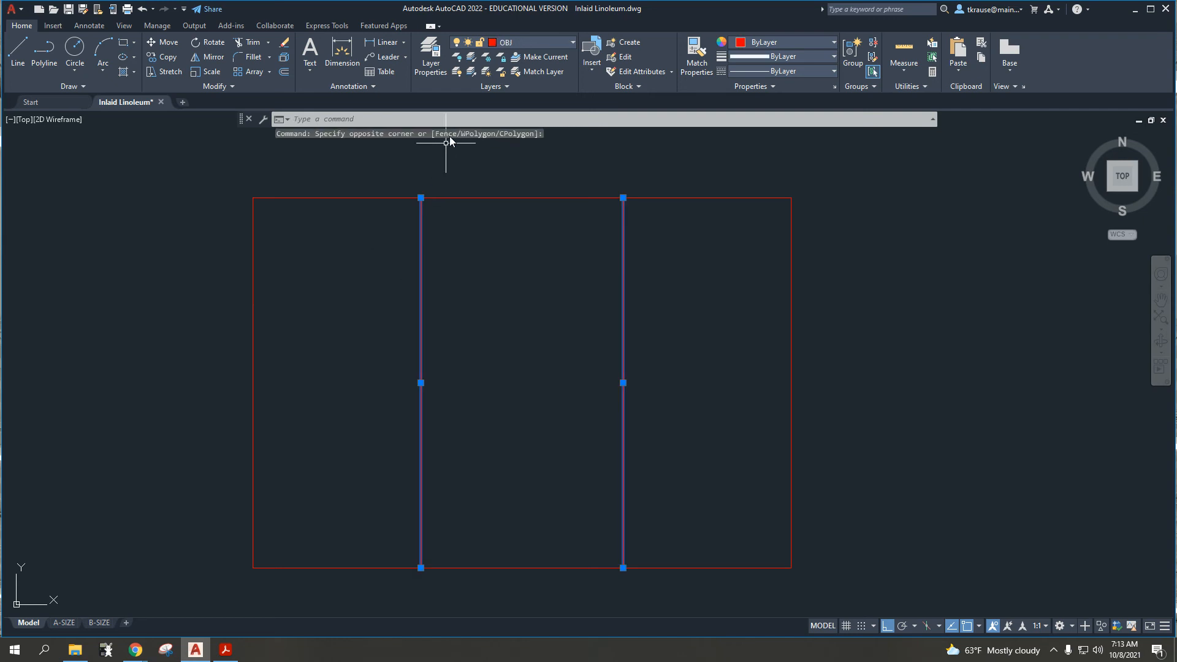
left_click(536, 43)
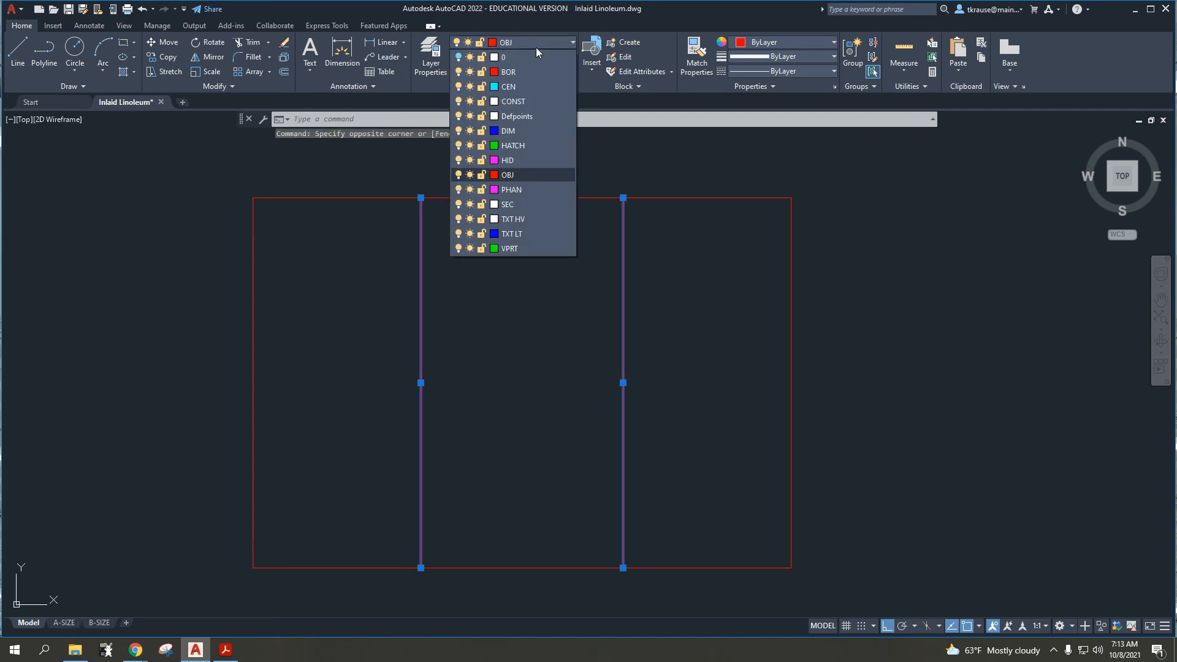
left_click(530, 101)
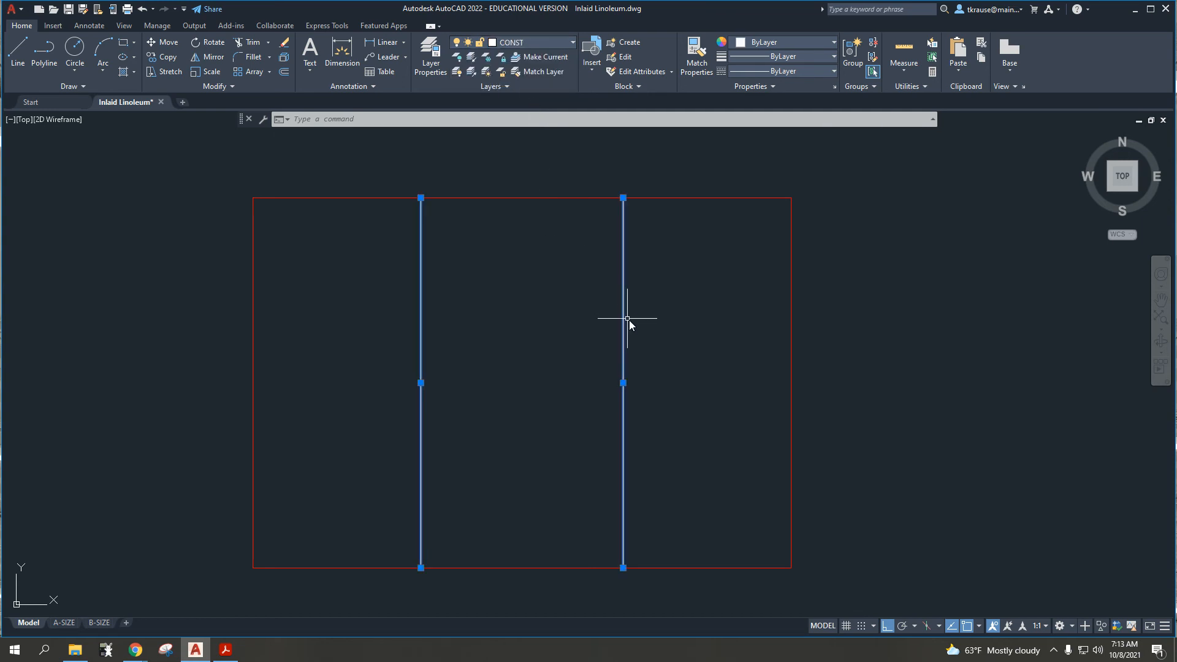
left_click(645, 306)
key("Escape")
key("Escape")
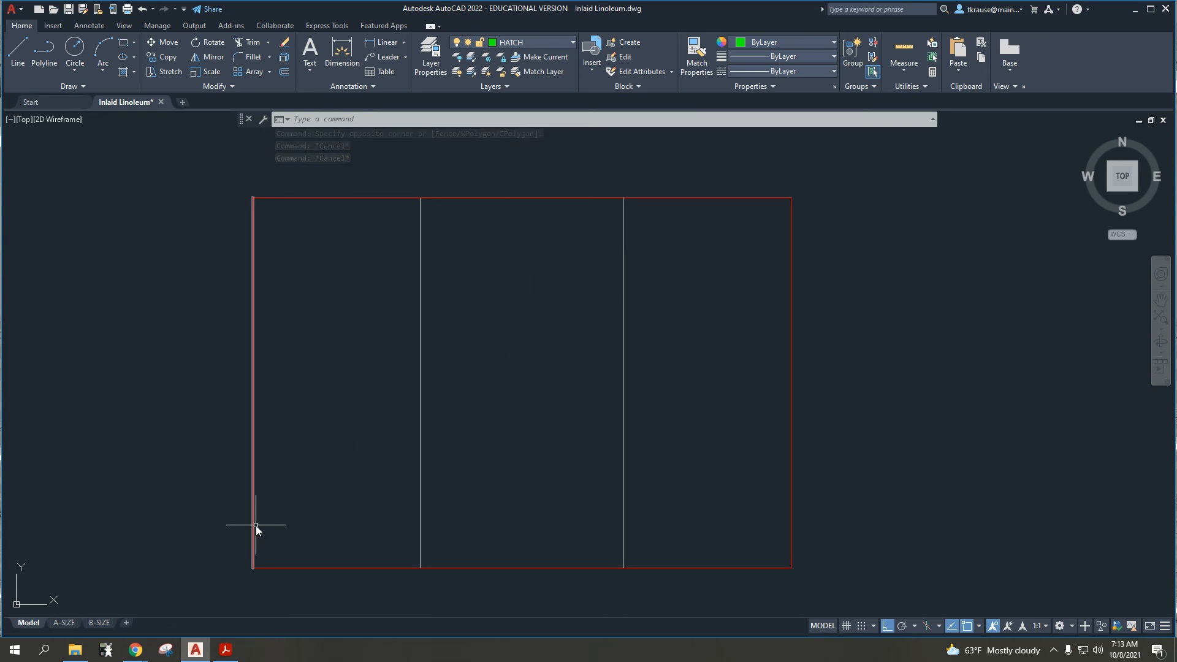
- Examine the assignment PDF for the upper-right block's height dimension and the design's overall top and bottom edges, and return to the drawing
left_click(227, 651)
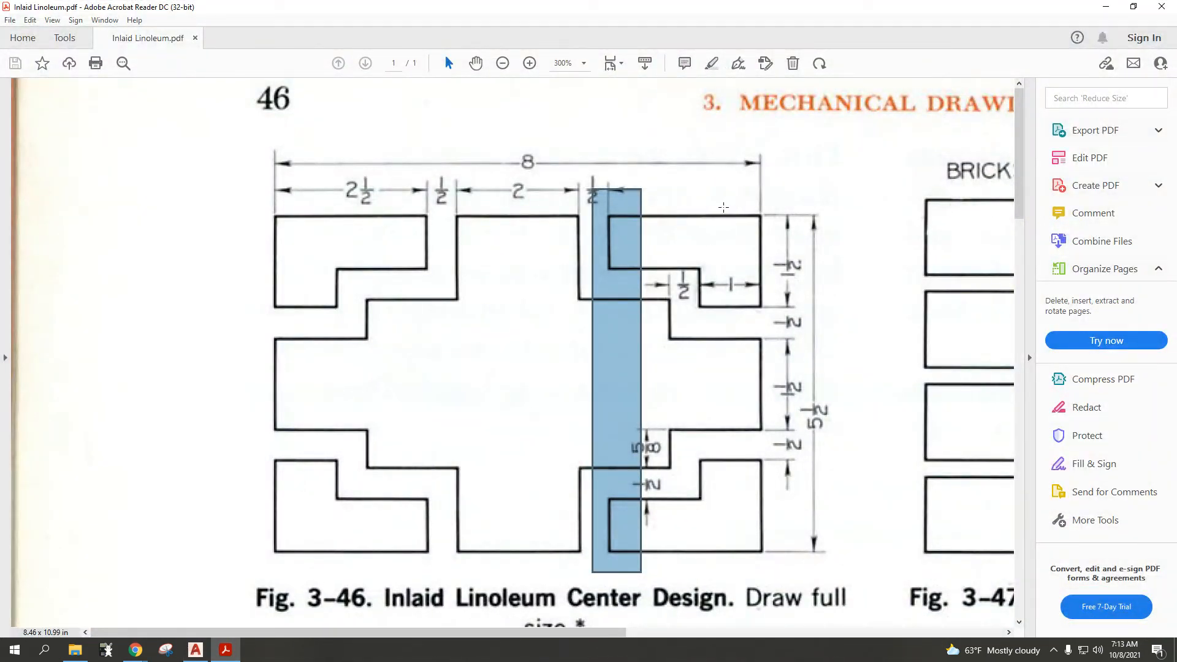
left_click(746, 212)
left_click(741, 208)
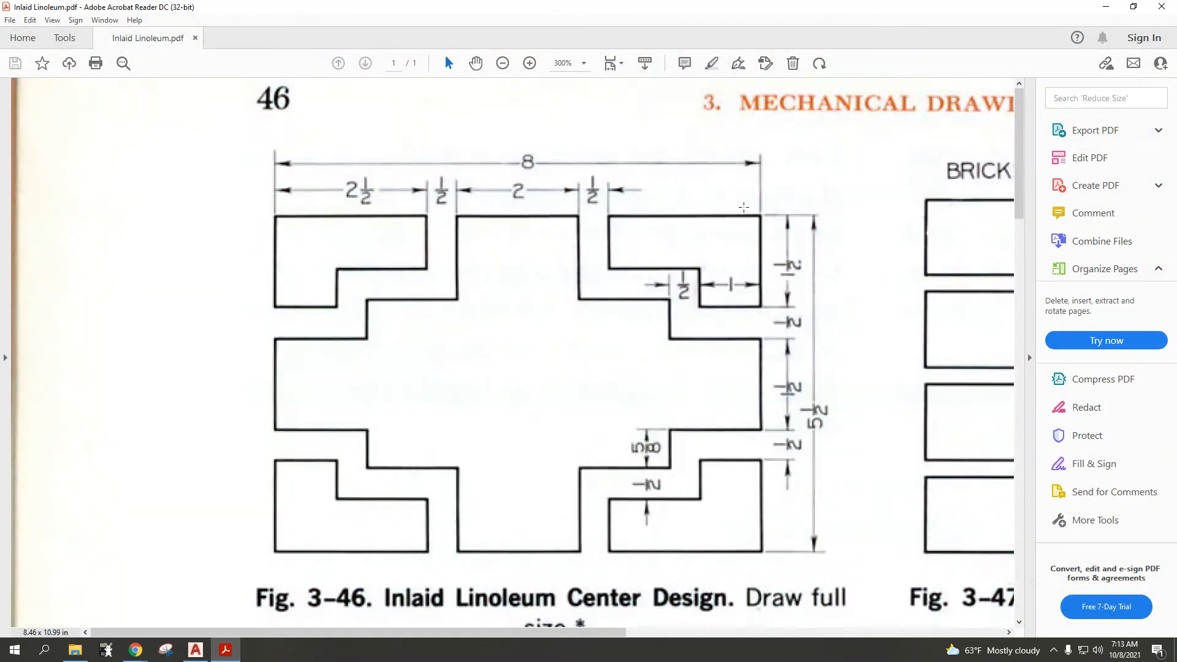
mouse_move(741, 202)
left_mouse_down()
mouse_move(789, 323)
mouse_move(817, 321)
left_mouse_up()
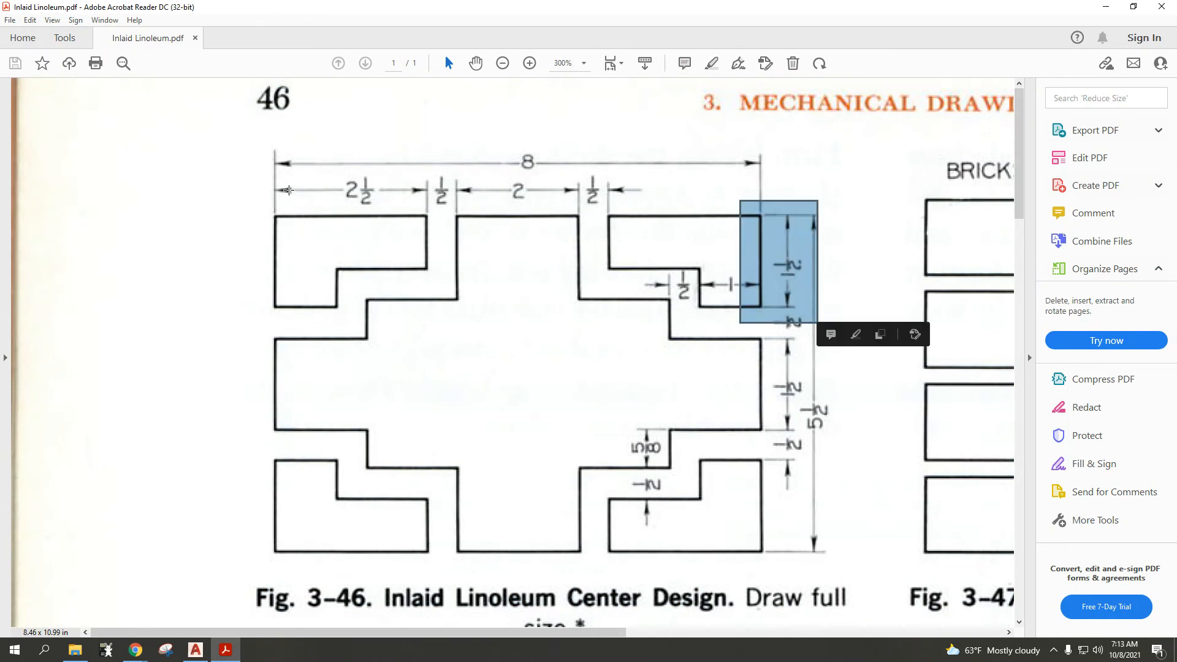
left_click(240, 193)
left_click_drag(247, 200, 803, 250)
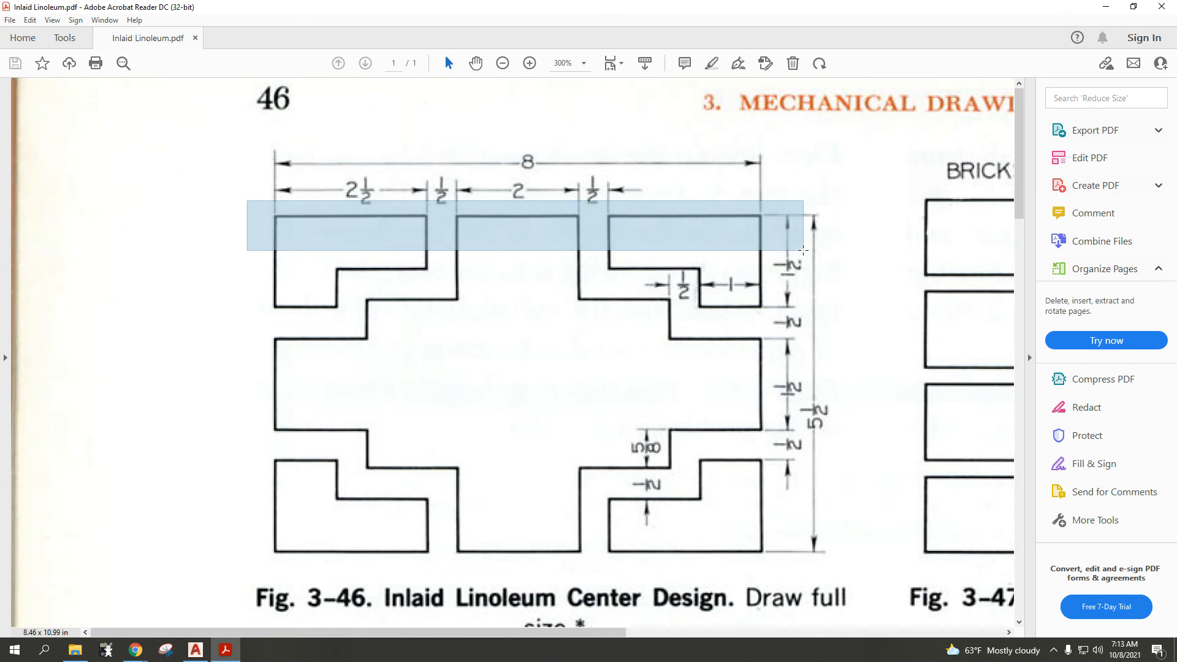
left_click_drag(803, 250, 803, 248)
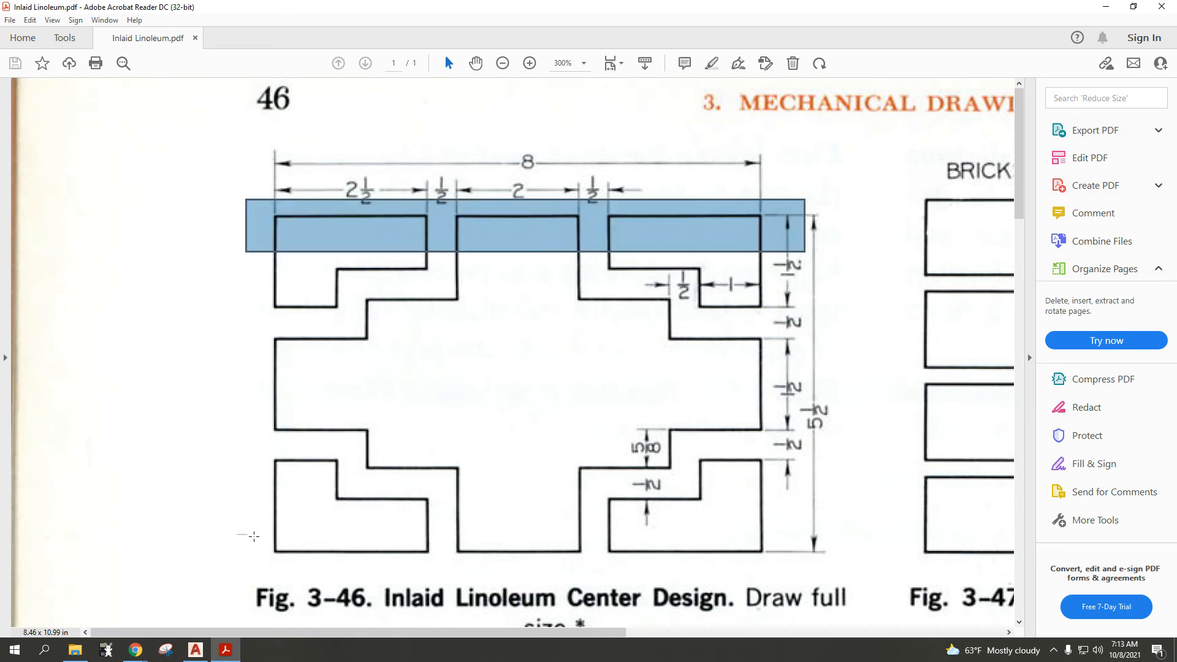
mouse_move(238, 534)
left_mouse_down()
mouse_move(669, 567)
mouse_move(843, 567)
left_mouse_up()
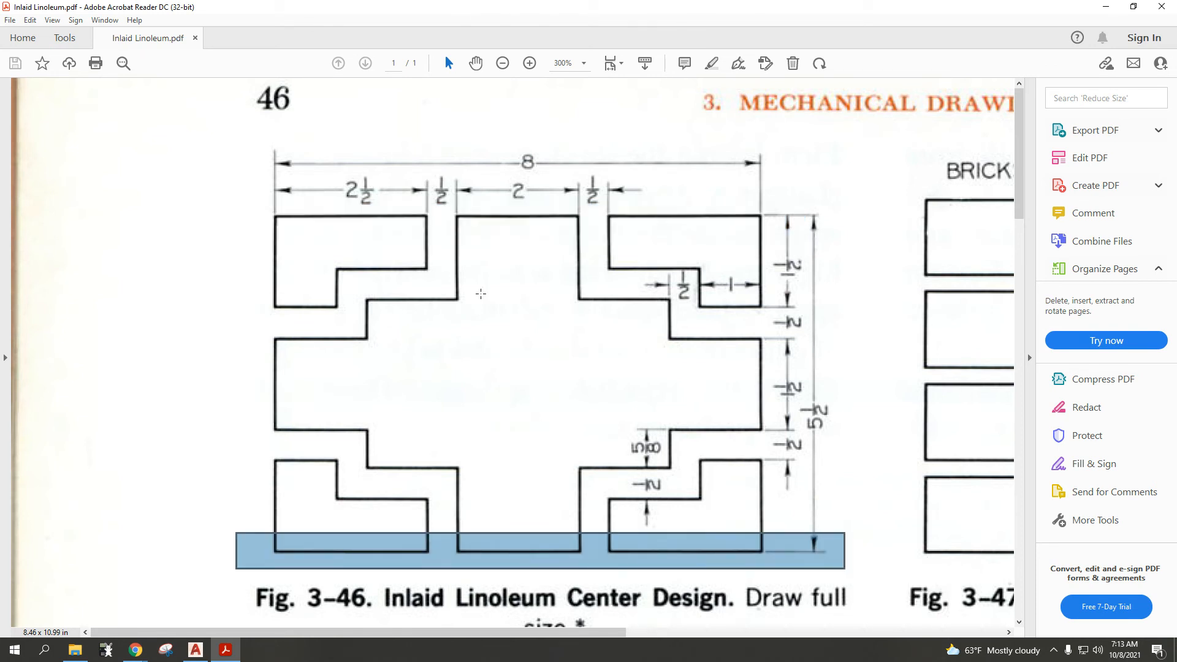
left_click(226, 651)
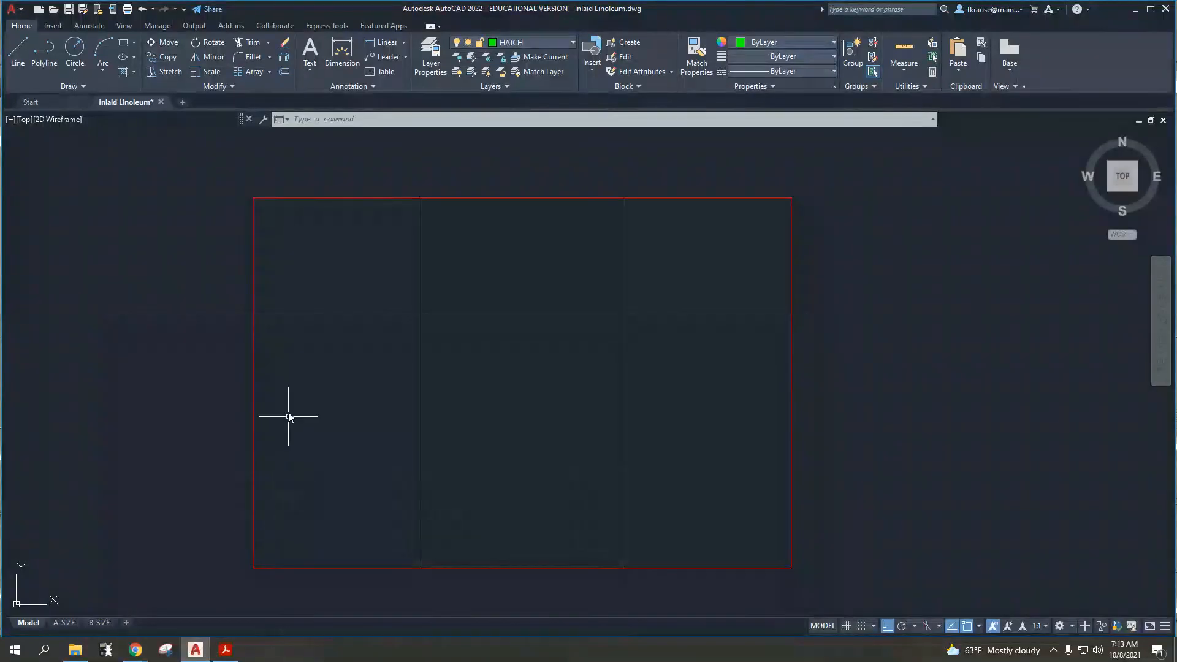
- Offset the rectangle's top and bottom sides 1-1/2 inward and end the Offset command
left_click(284, 71)
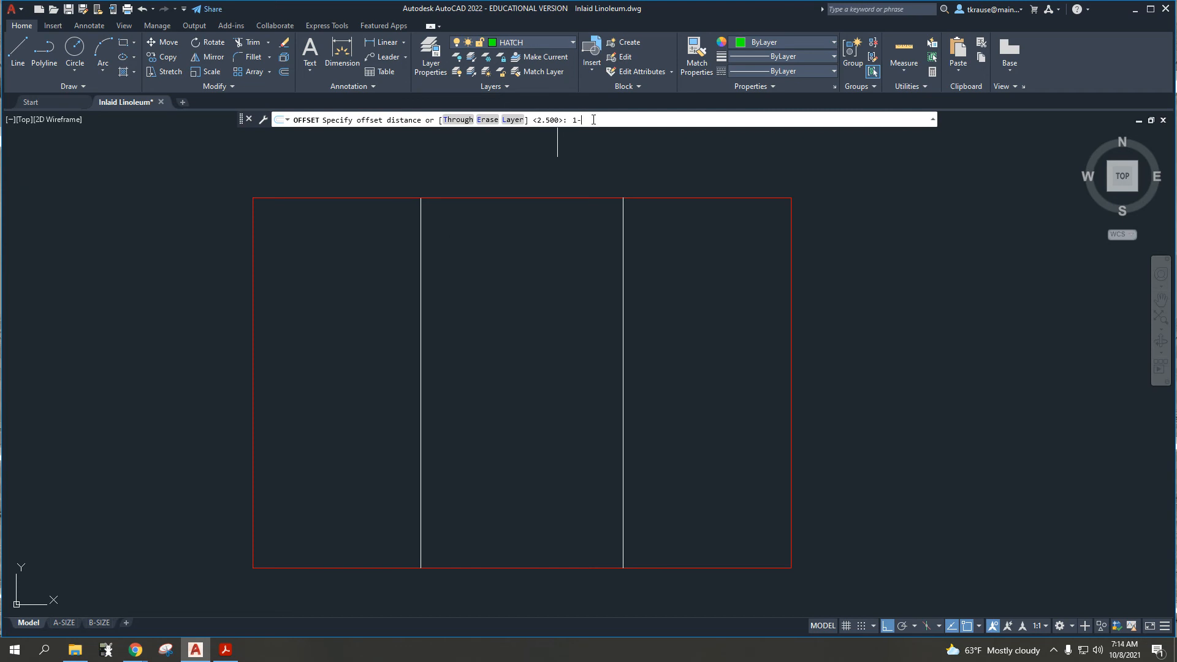
type("1/2")
key("Return")
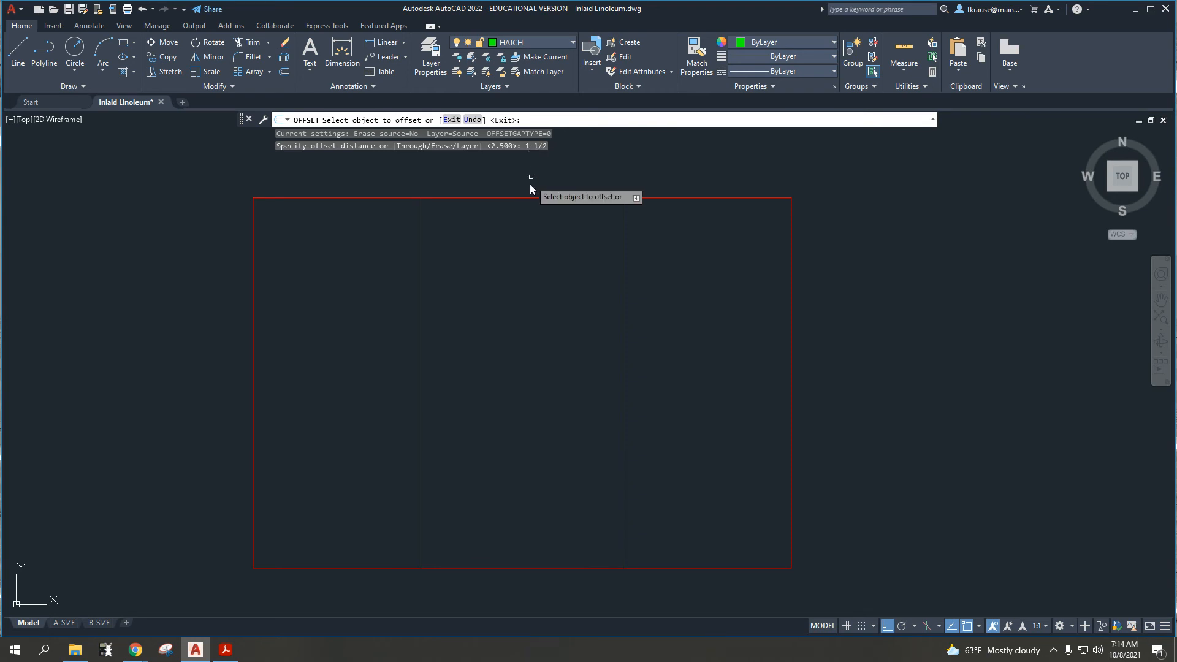
left_click(521, 196)
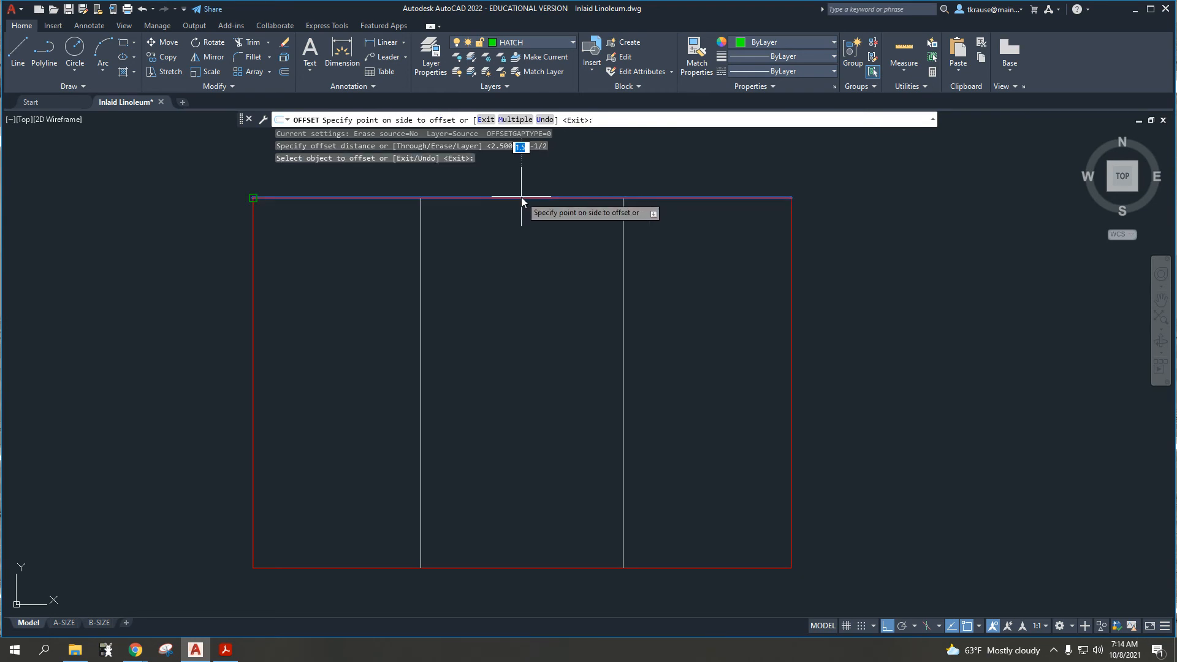
left_click(524, 239)
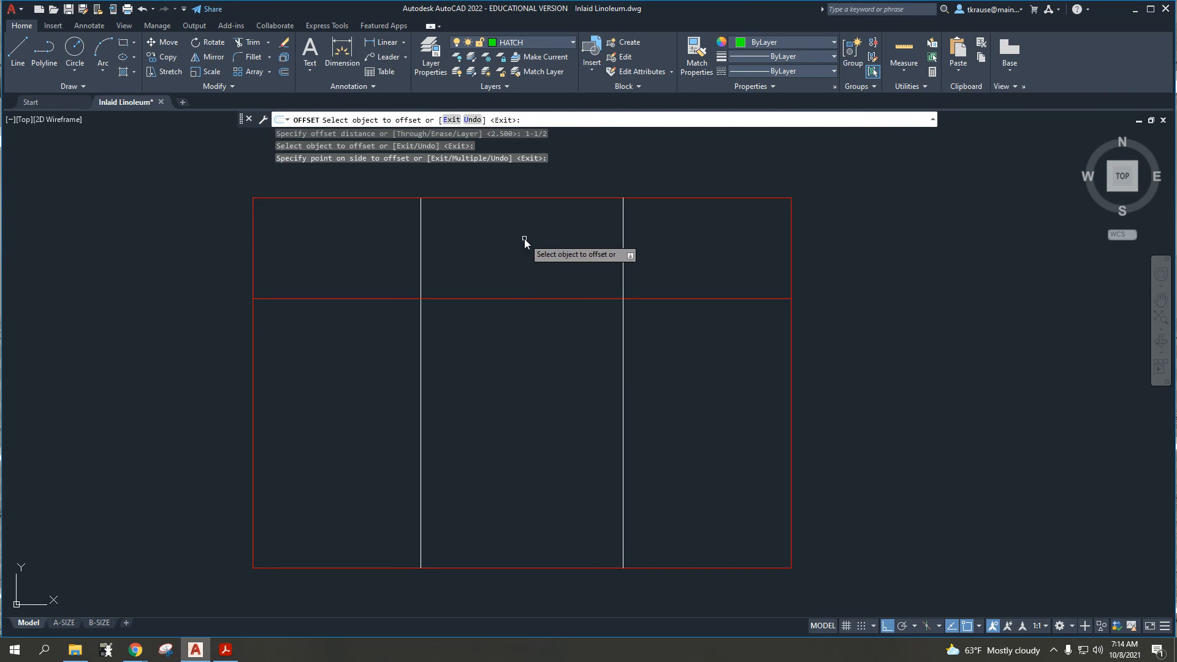
left_click(524, 568)
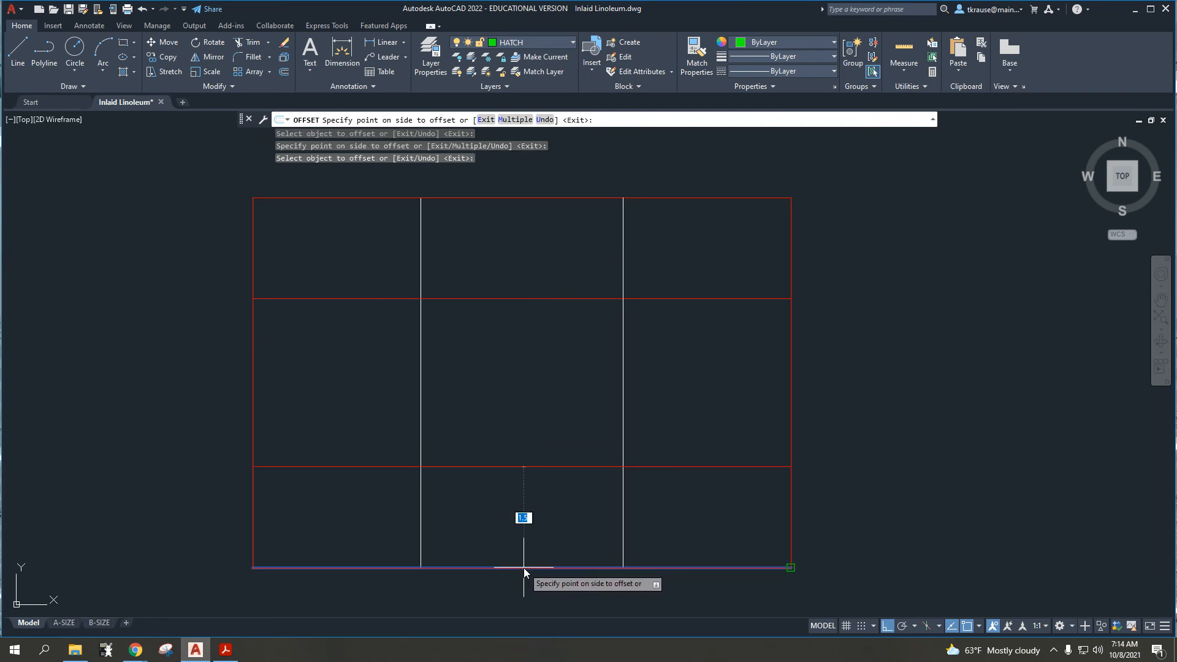
left_click(503, 388)
key("Escape")
key("Escape")
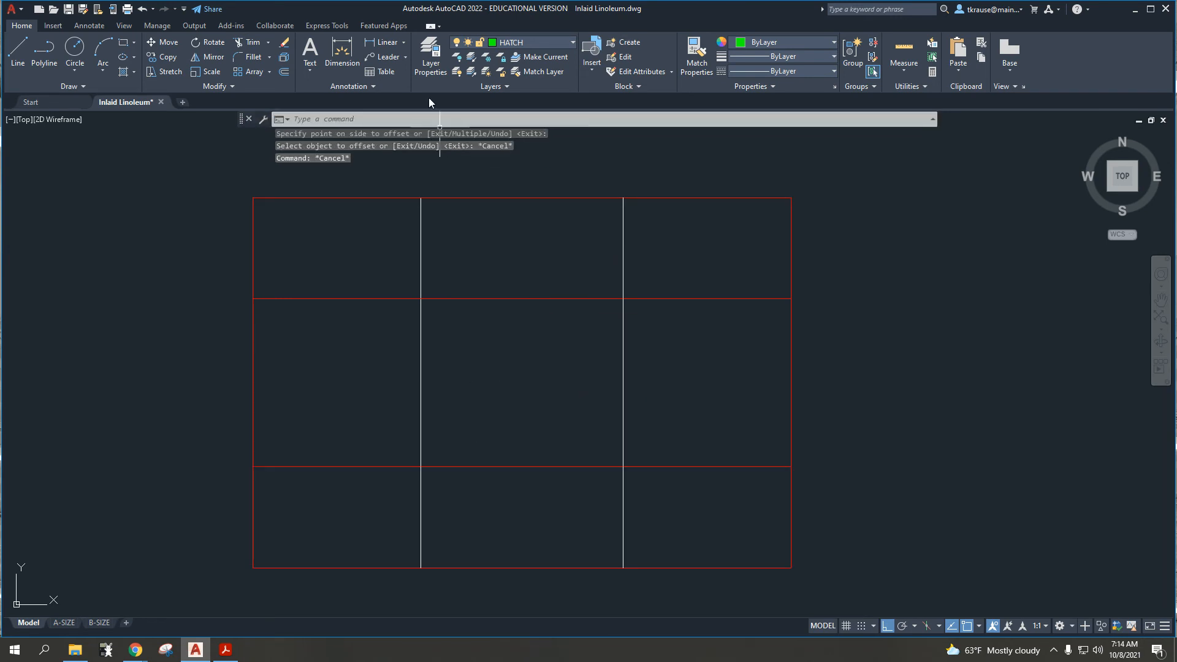
- Check the top strip's height with a vertical linear dimension beside the rectangle's left side, and delete that dimension
left_click(384, 44)
left_click(256, 198)
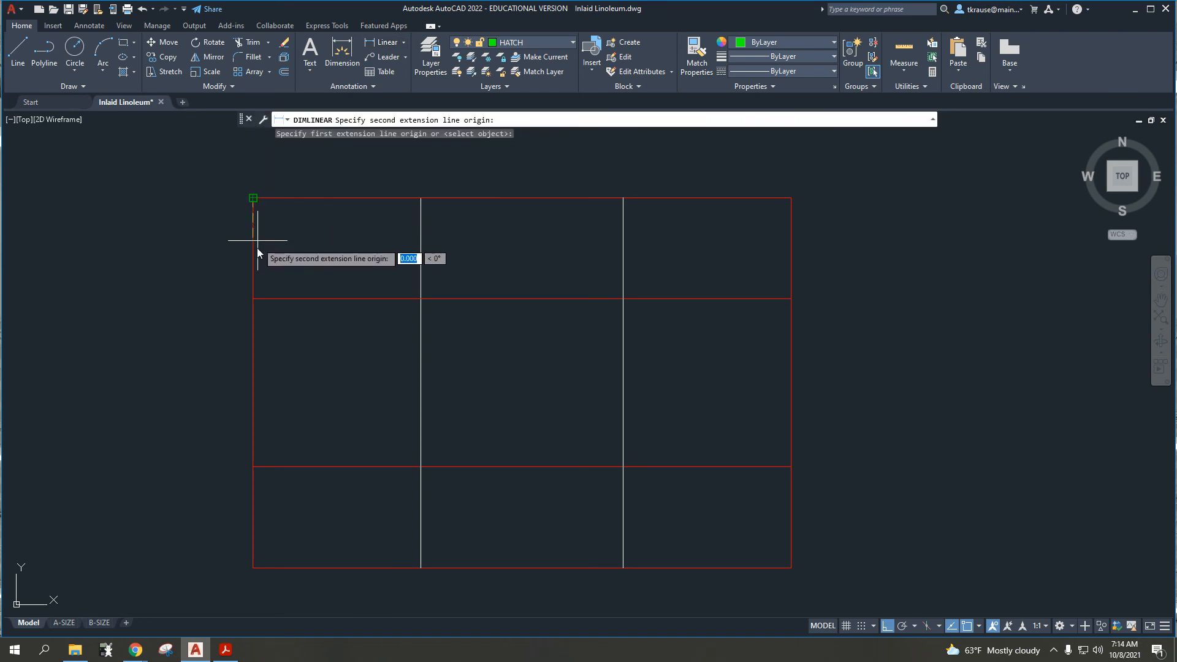
left_click(255, 299)
left_click(216, 274)
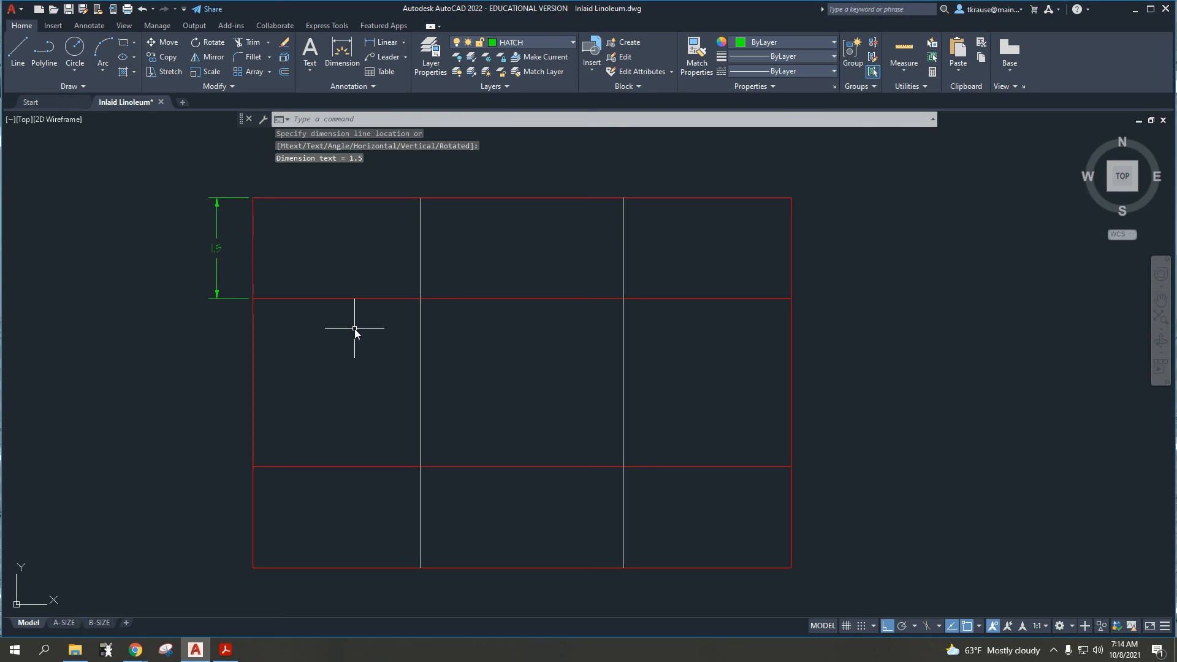
key("Escape")
key("Escape")
left_click(201, 238)
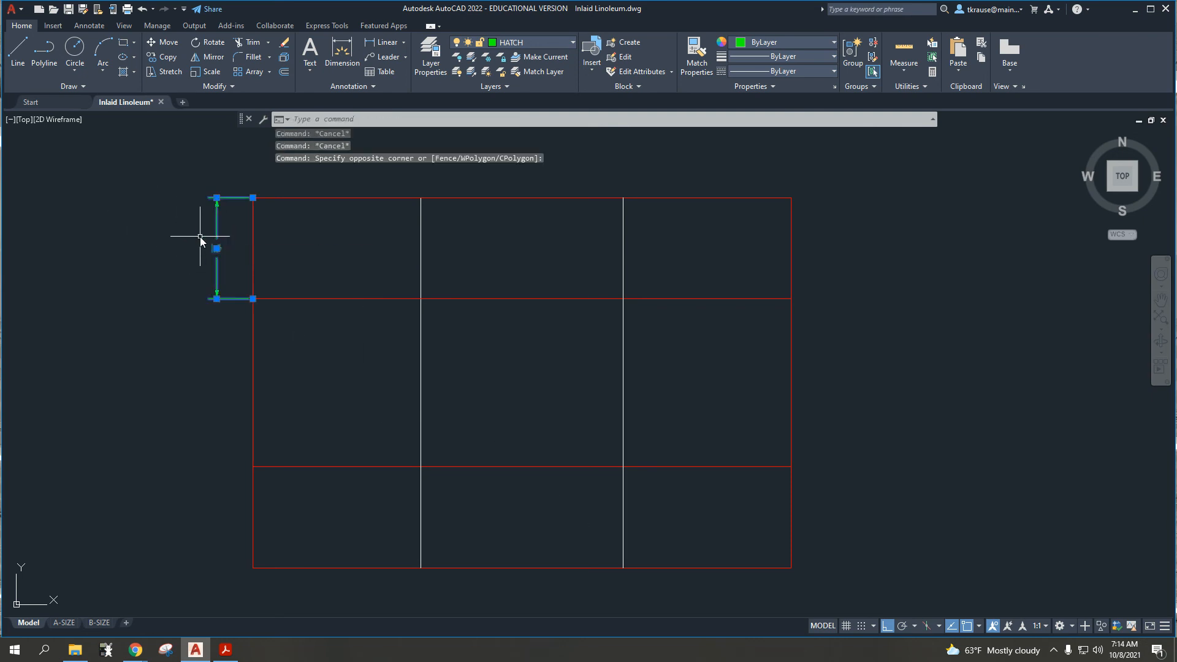
key("Delete")
- Move the two inner horizontal lines to the CONST layer and save the drawing
left_click(535, 471)
left_click(473, 239)
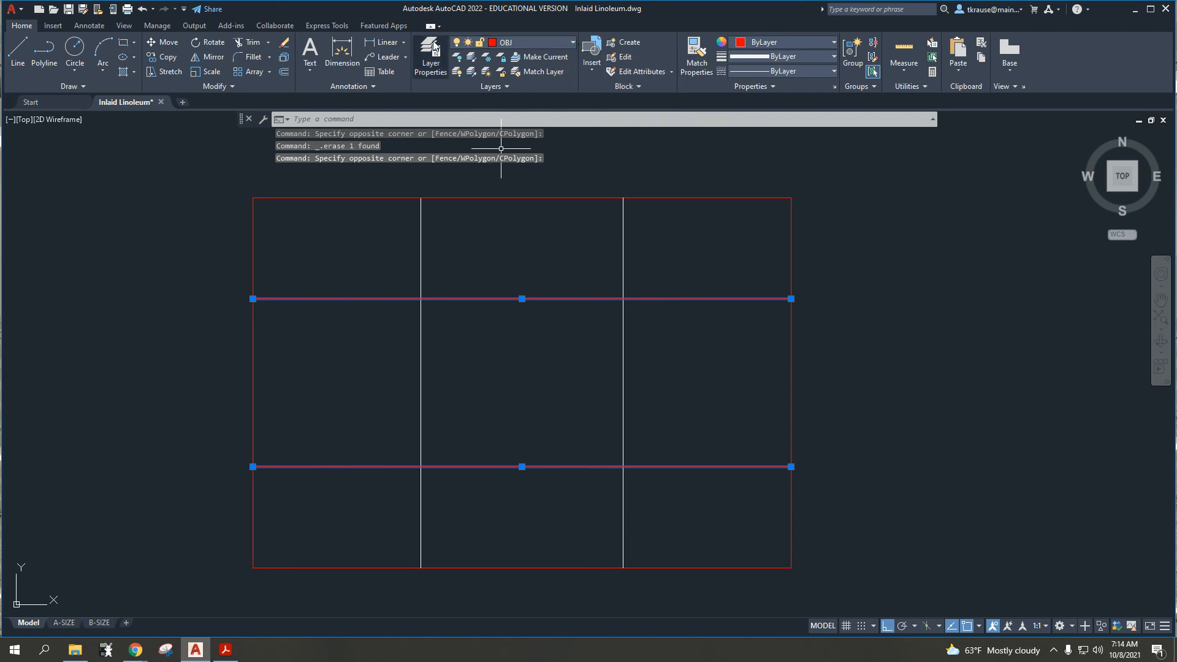
left_click(535, 46)
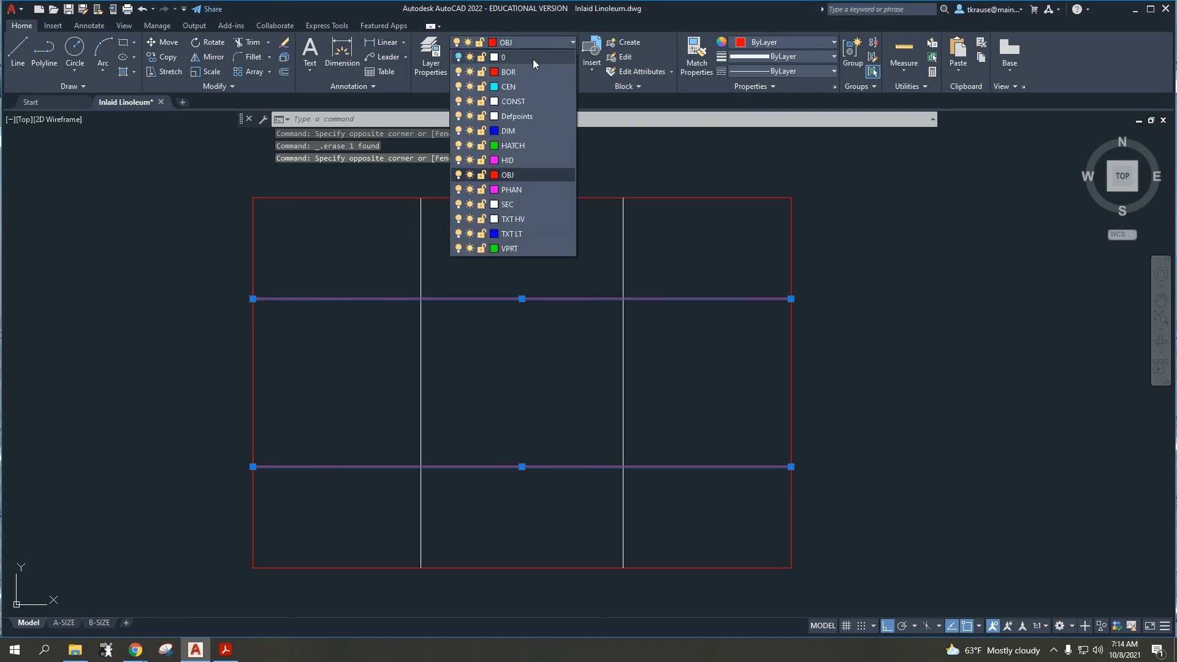
left_click(528, 101)
key("Escape")
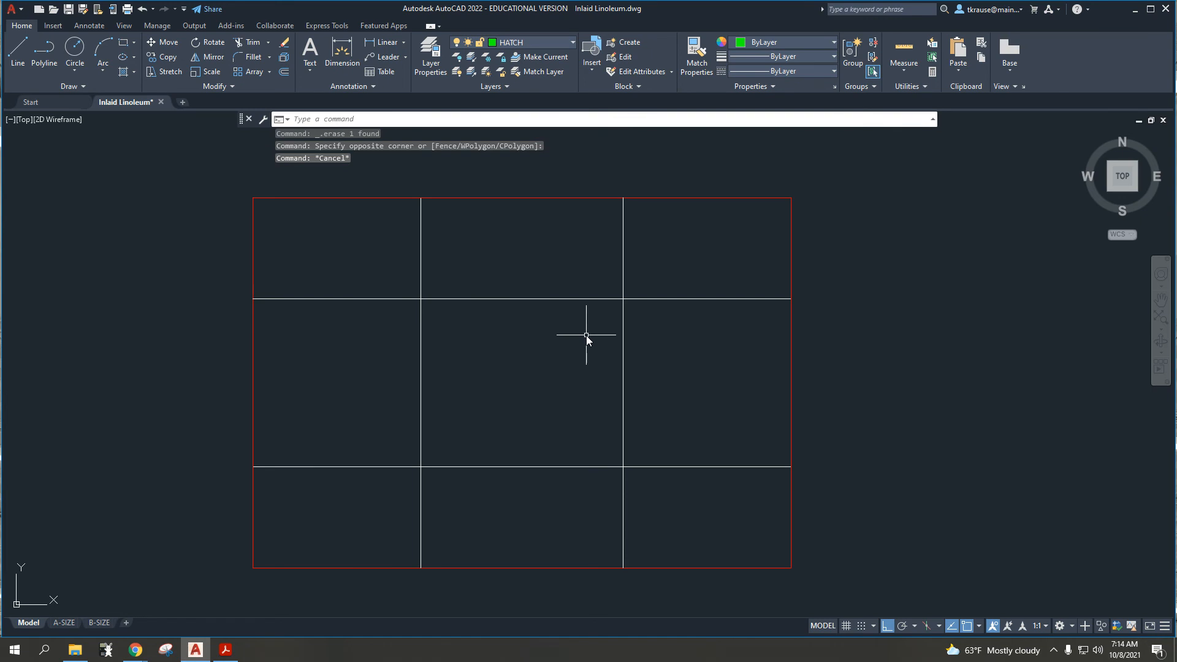
key("ctrl+s")
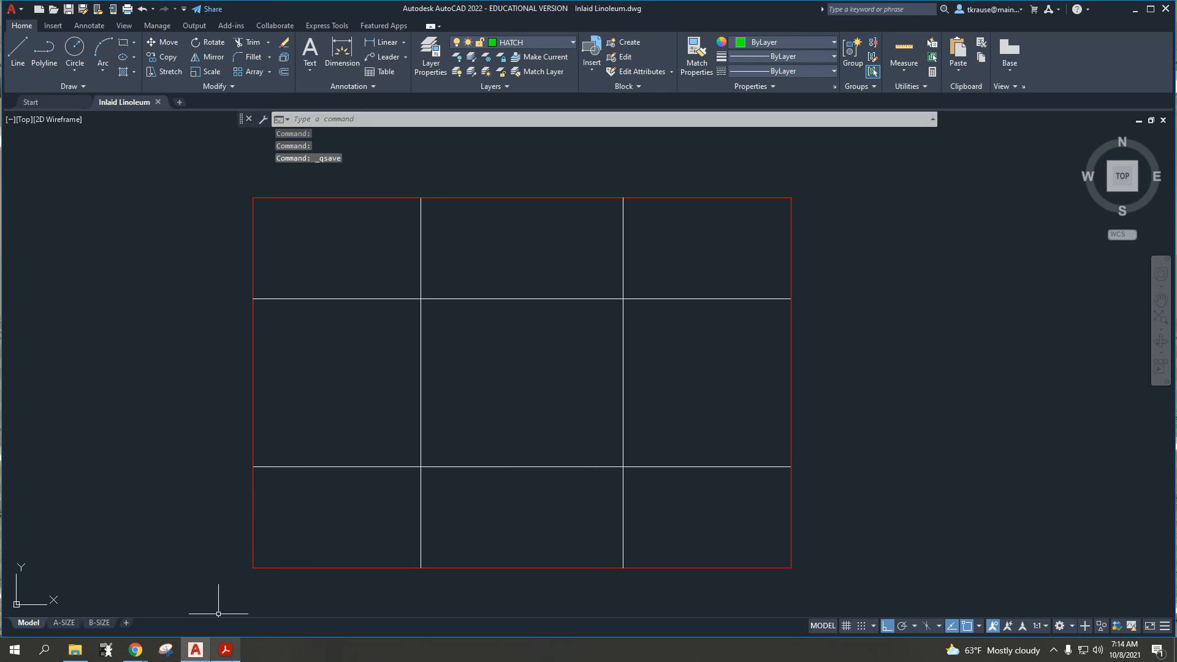
- Examine the upper-right block in the assignment PDF, focusing on its stepped corner and distance from the outer right side, and return to AutoCAD
left_click(225, 649)
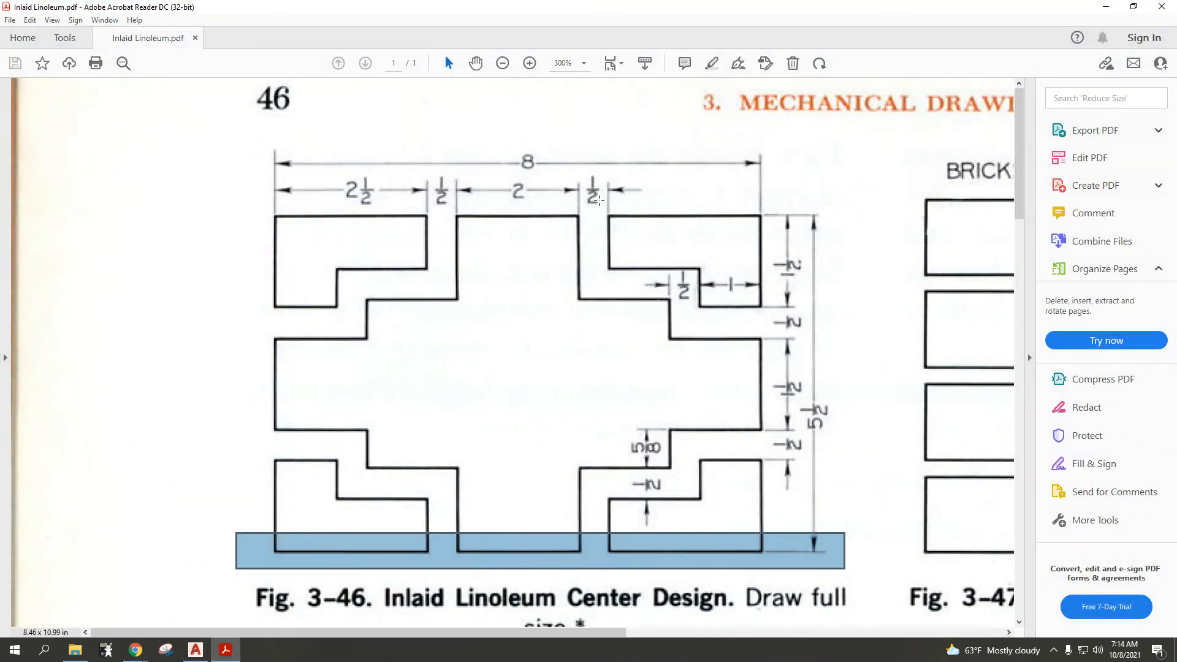
mouse_move(596, 187)
left_mouse_down()
mouse_move(718, 279)
mouse_move(821, 325)
left_mouse_up()
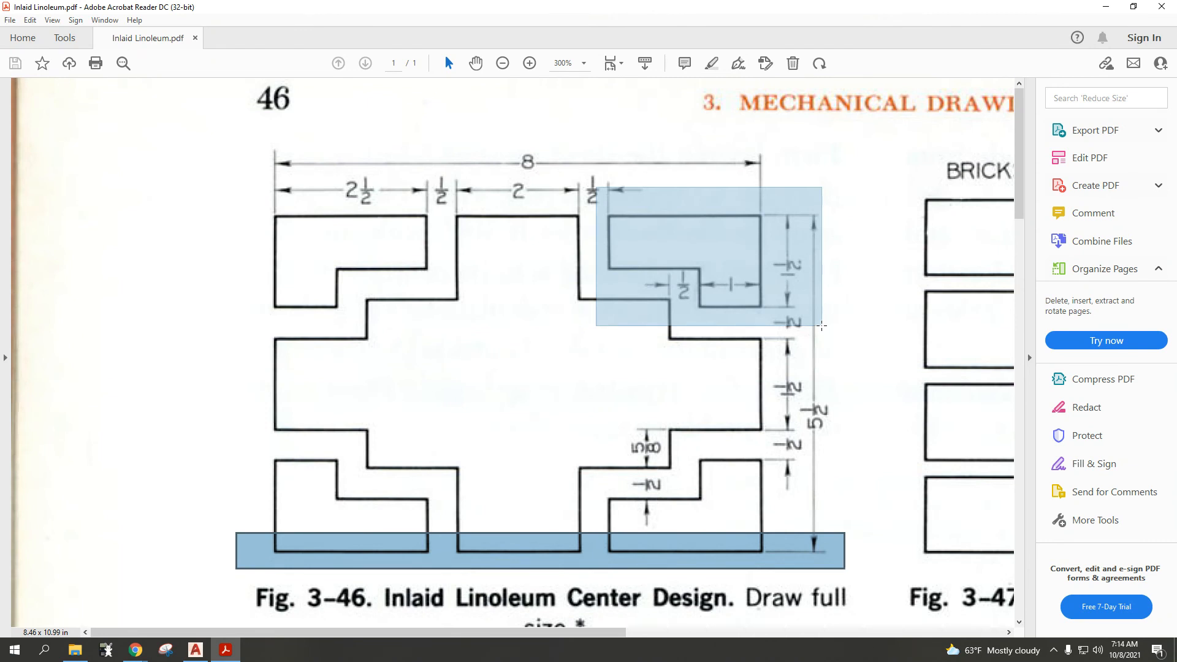
left_click_drag(821, 326, 823, 328)
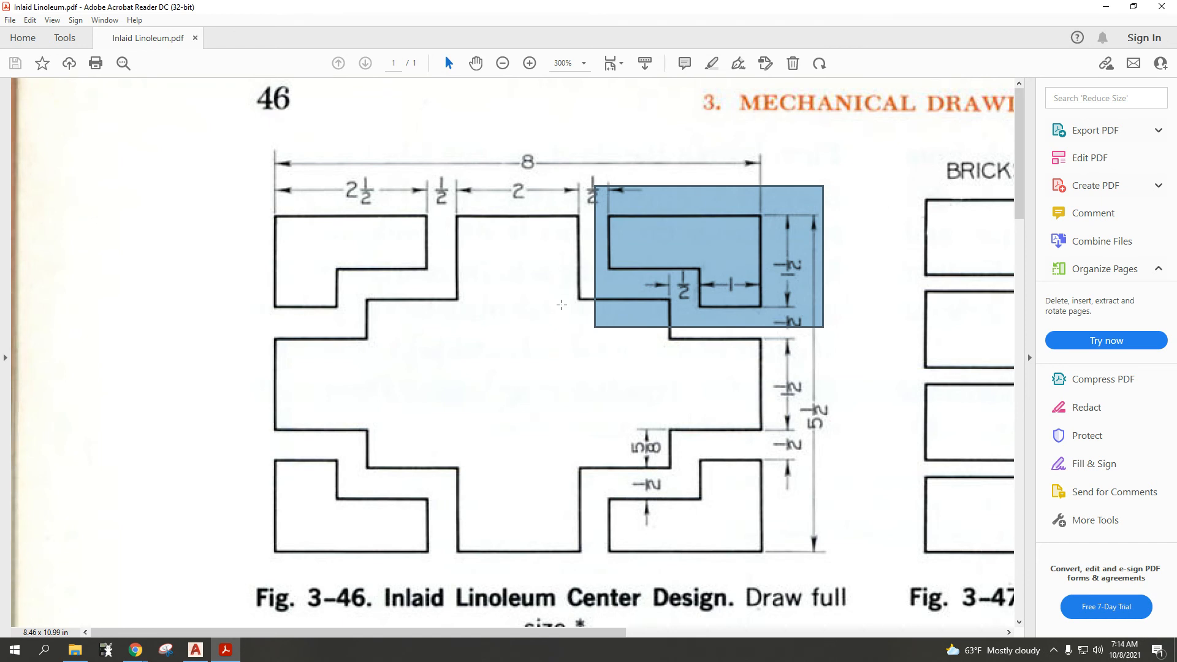
left_click(668, 254)
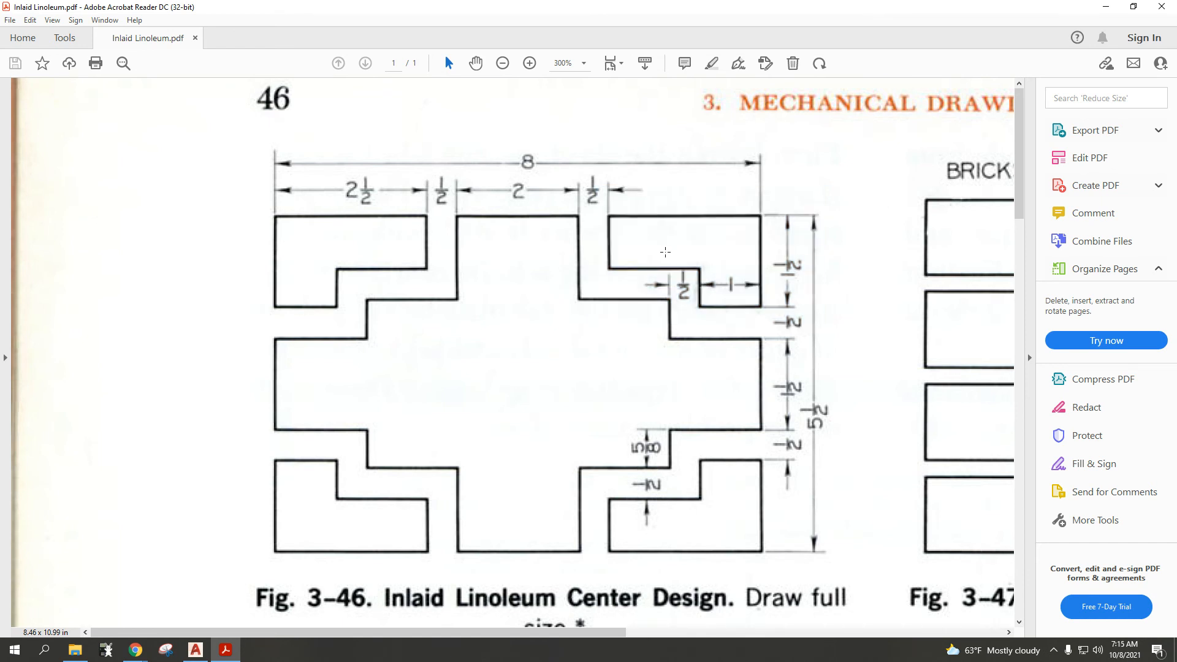
left_click_drag(666, 246, 722, 330)
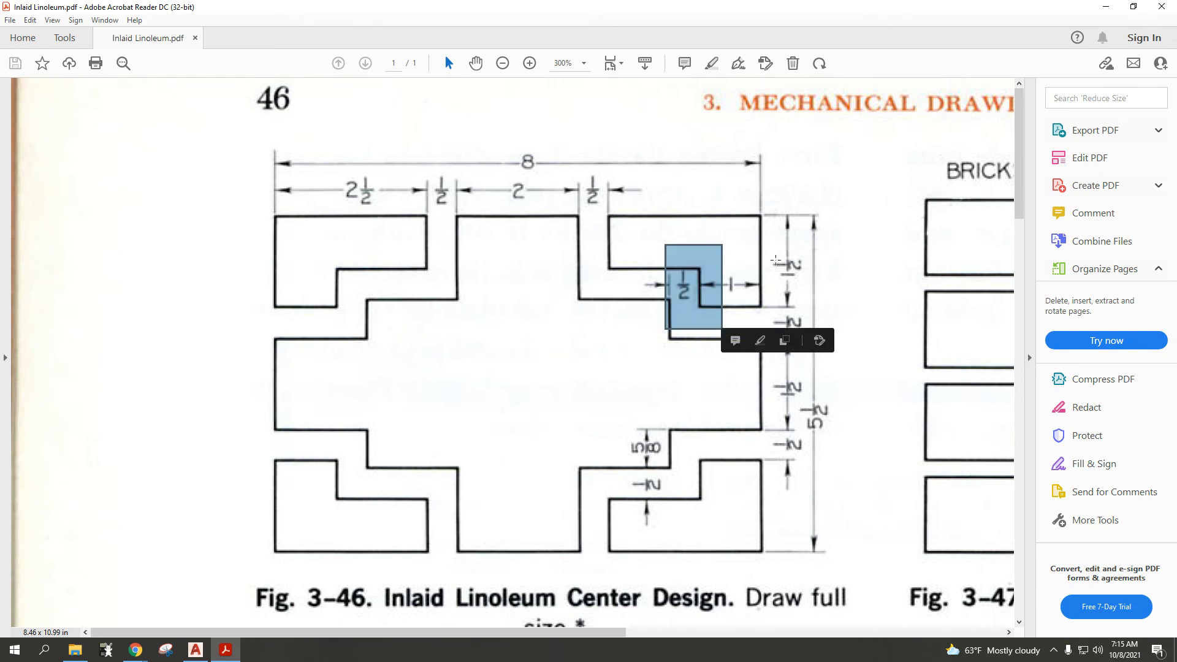
left_click_drag(753, 194, 779, 341)
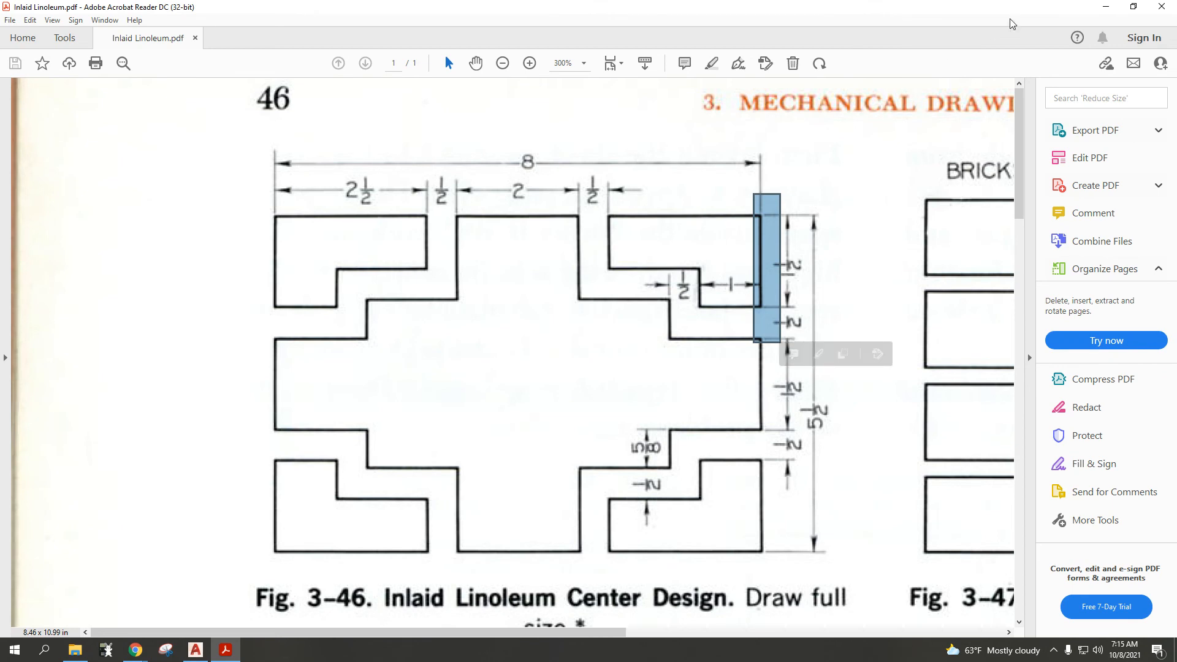
left_click(1106, 7)
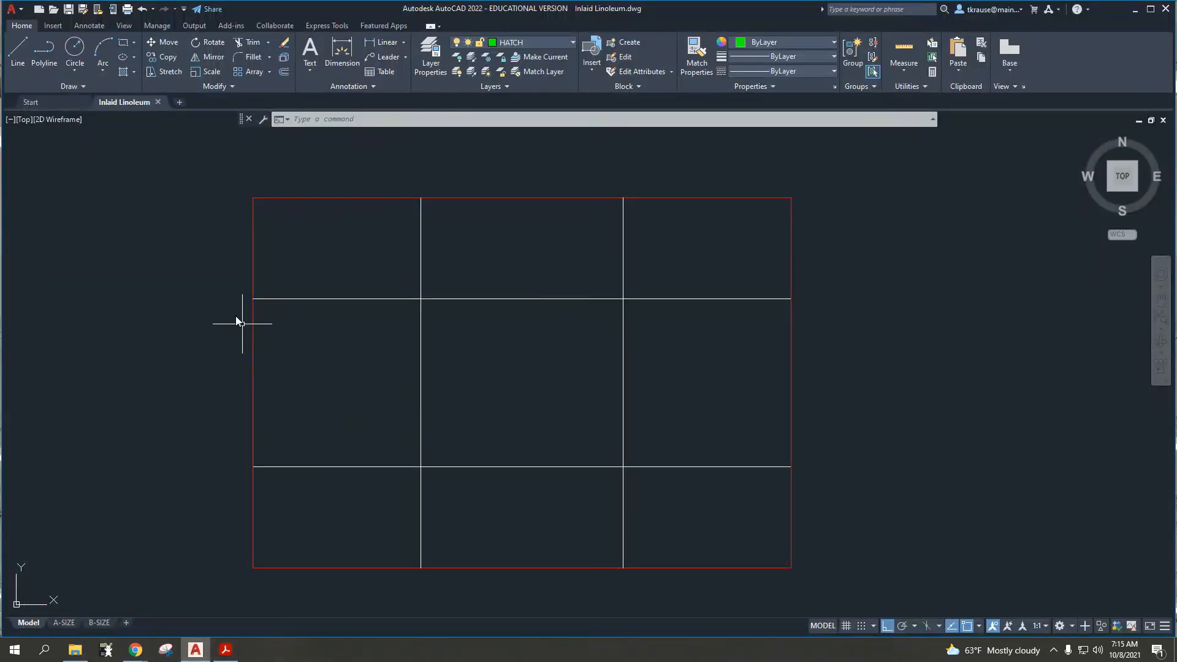
- Offset the rectangle's left and right sides 1 inward and end the Offset command
left_click(284, 72)
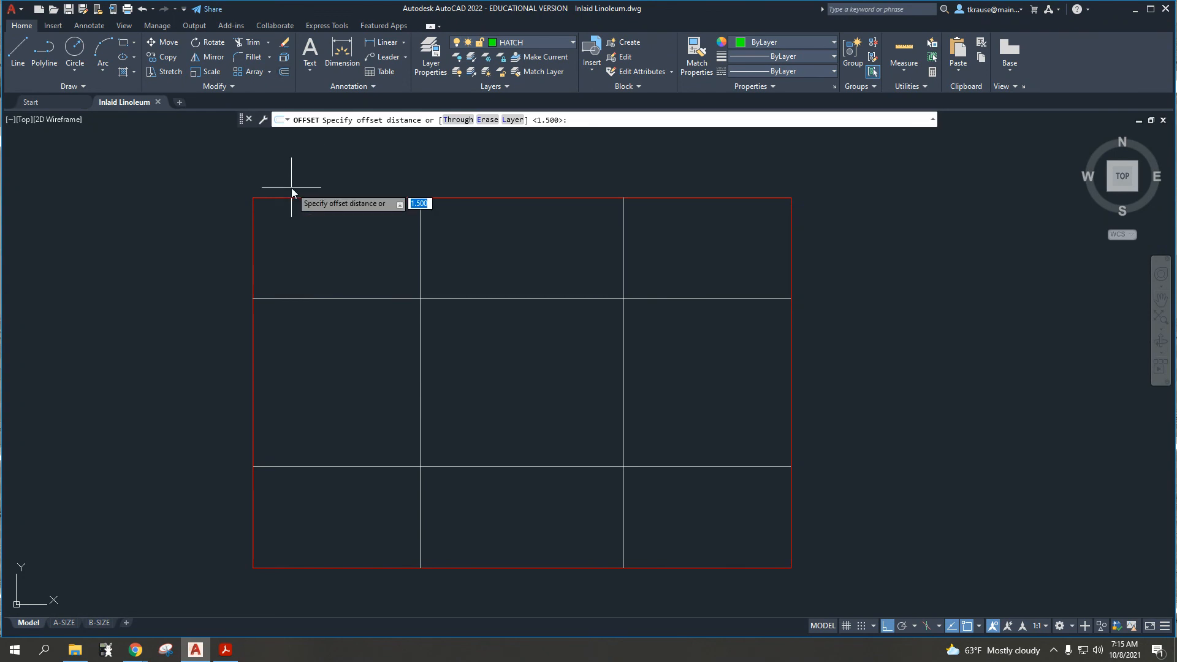
type("1")
key("Return")
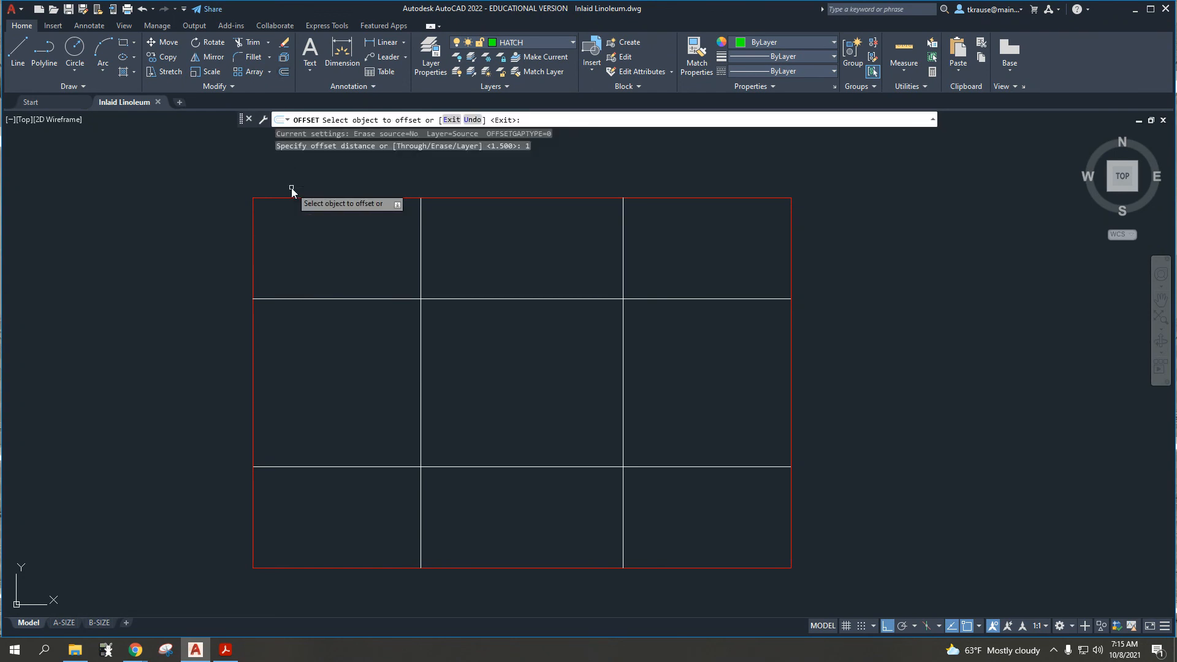
left_click(253, 257)
left_click(369, 249)
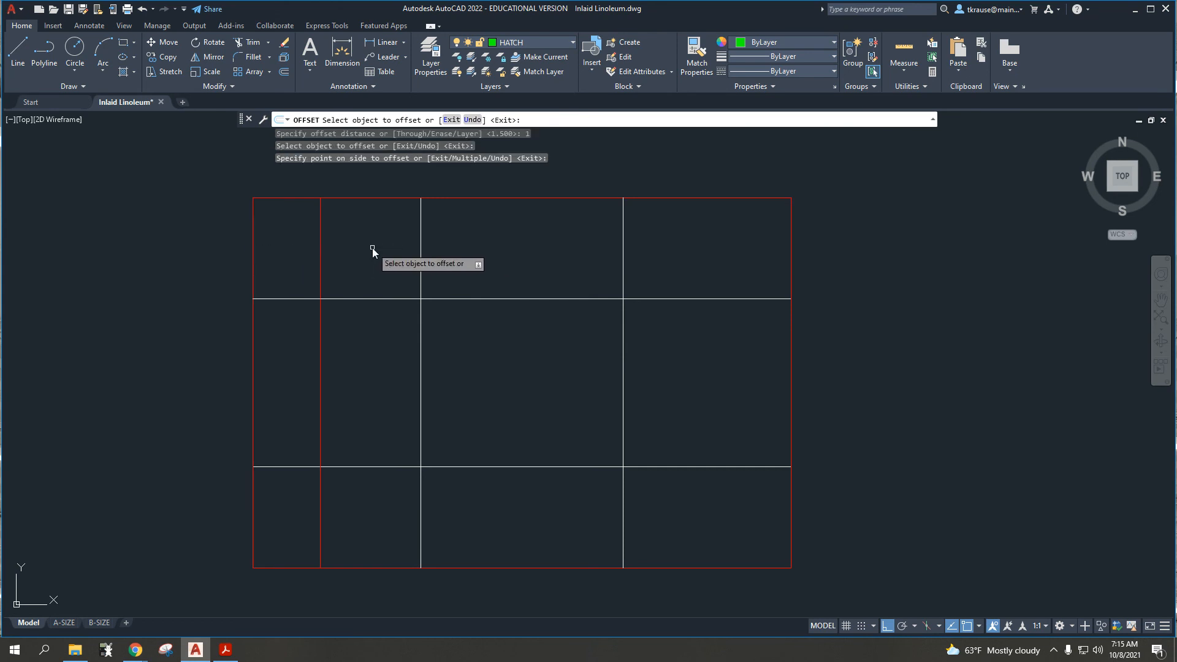
left_click(790, 252)
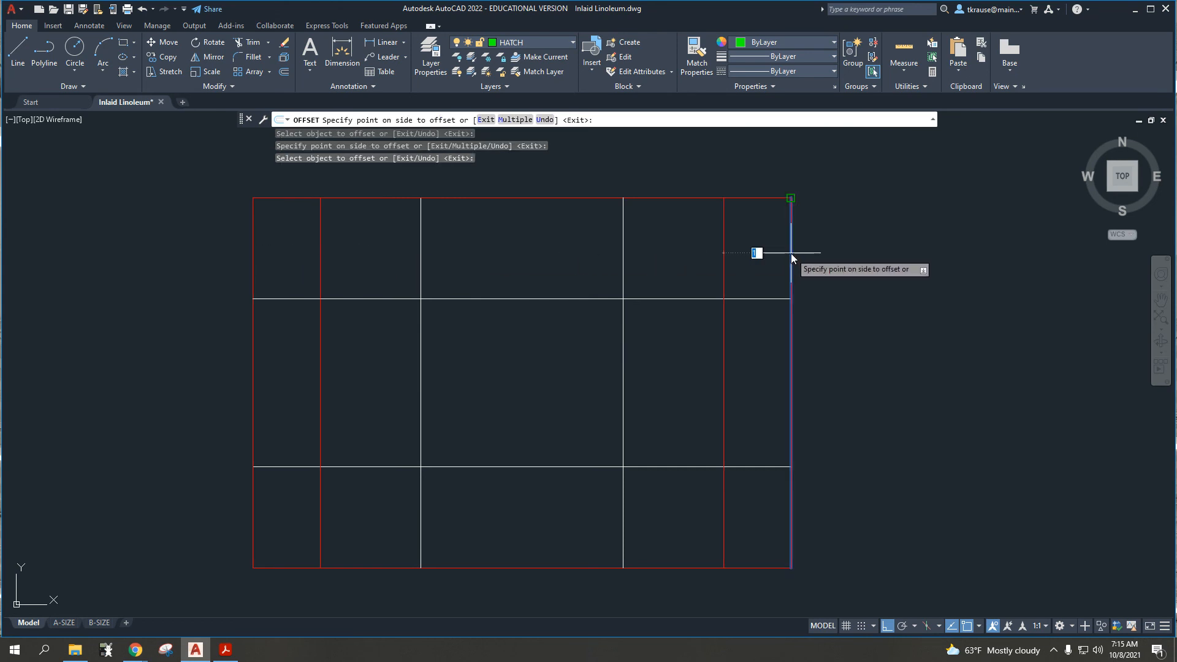
left_click(649, 248)
key("Escape")
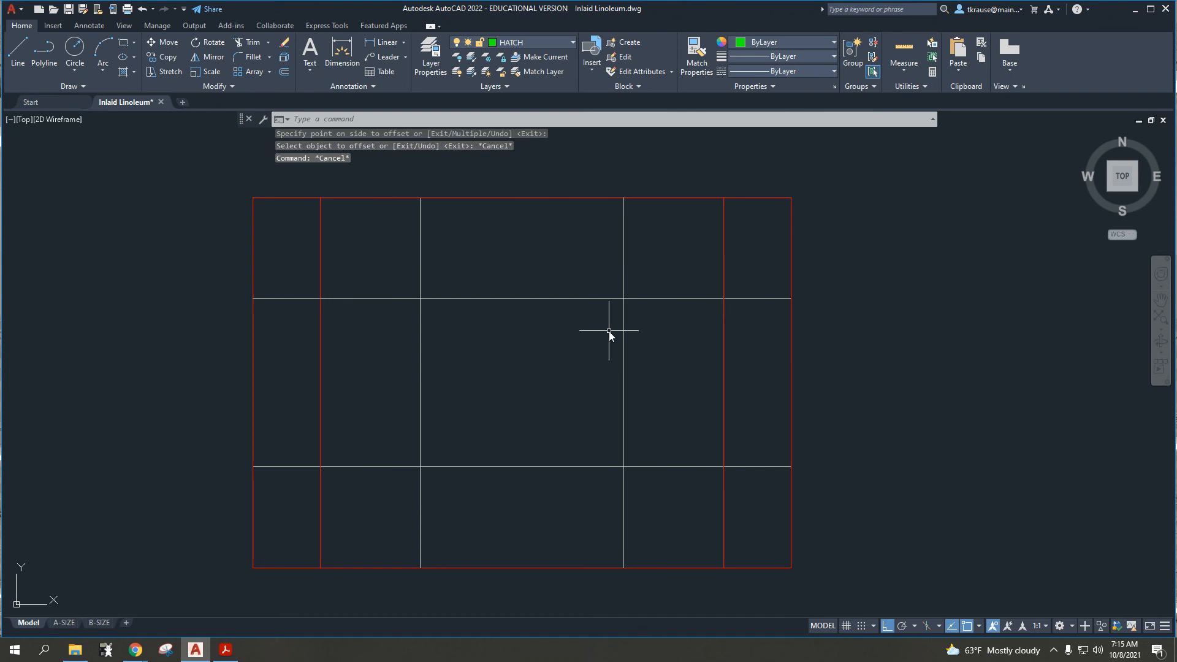
- Examine the assignment PDF for the height of the corner blocks' inner step and the lower-right step dimensions, and return to AutoCAD
left_click(232, 654)
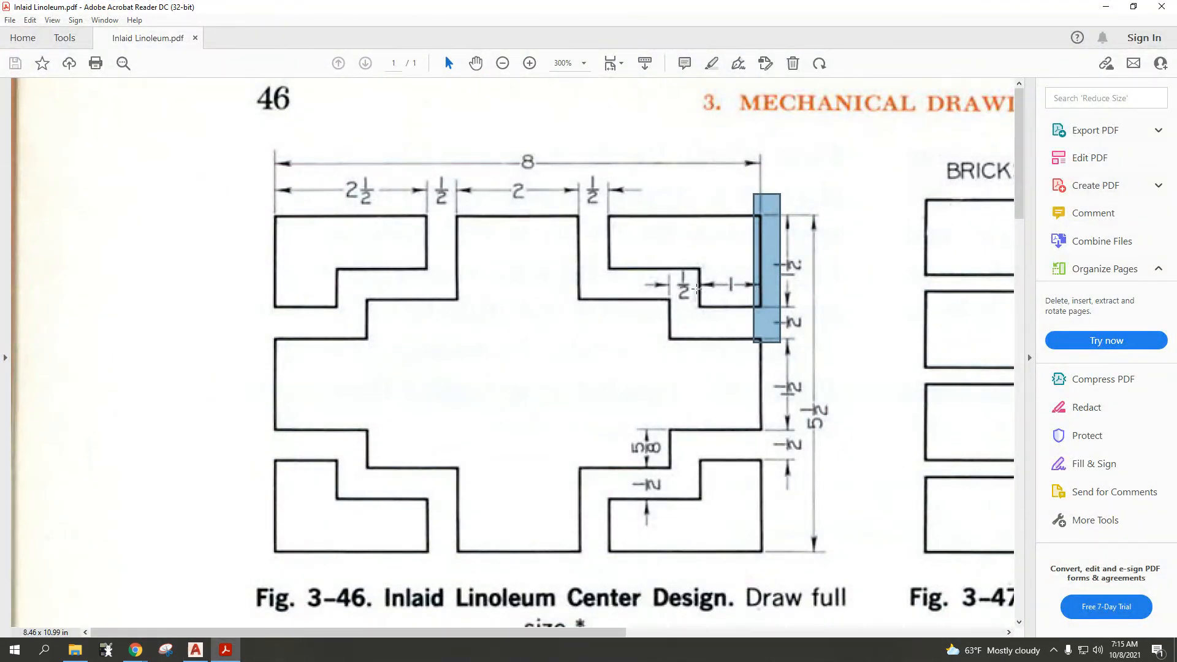
left_click(407, 250)
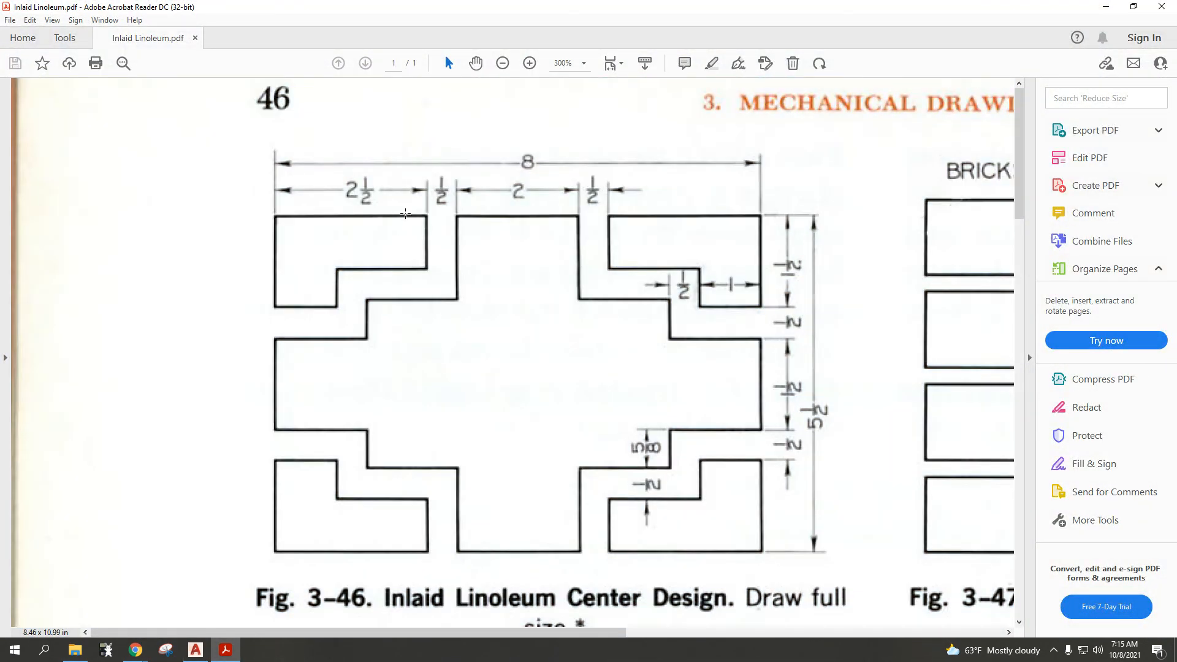
left_click_drag(314, 253, 743, 282)
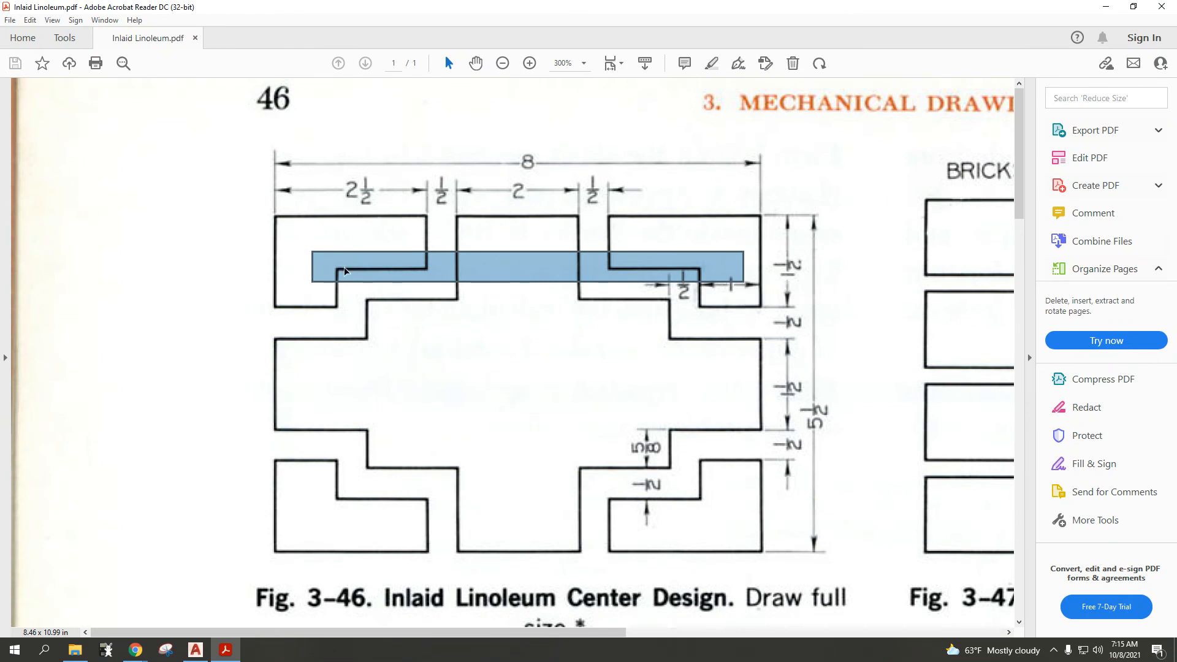
left_click_drag(580, 396, 732, 523)
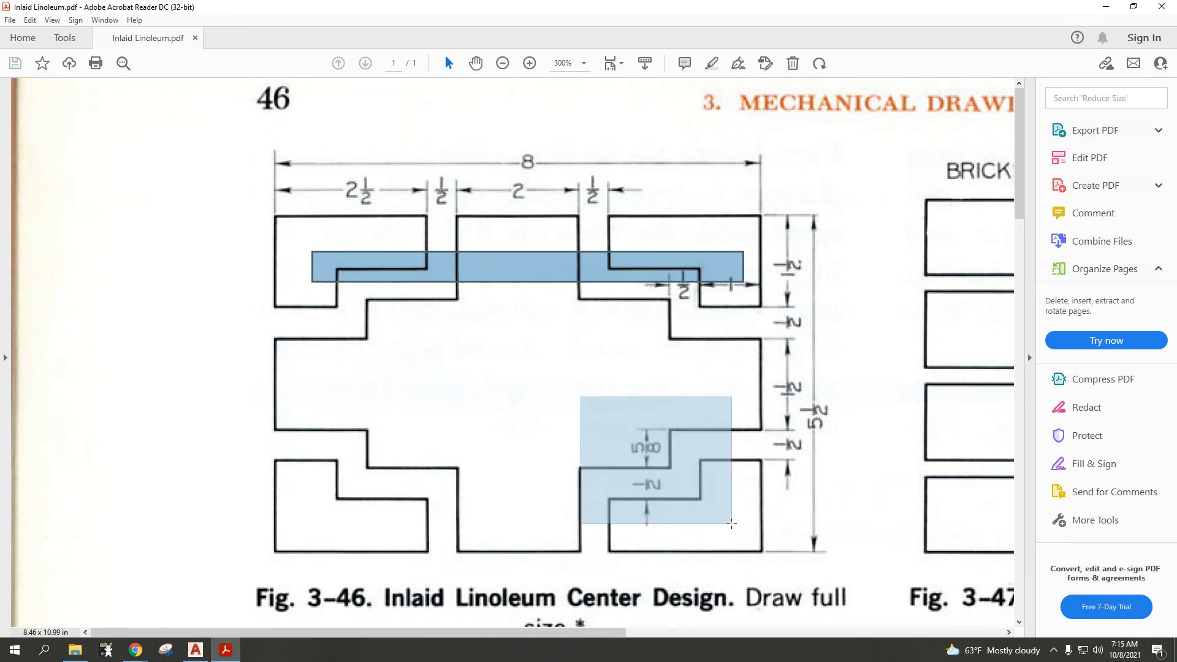
left_click_drag(731, 523, 732, 524)
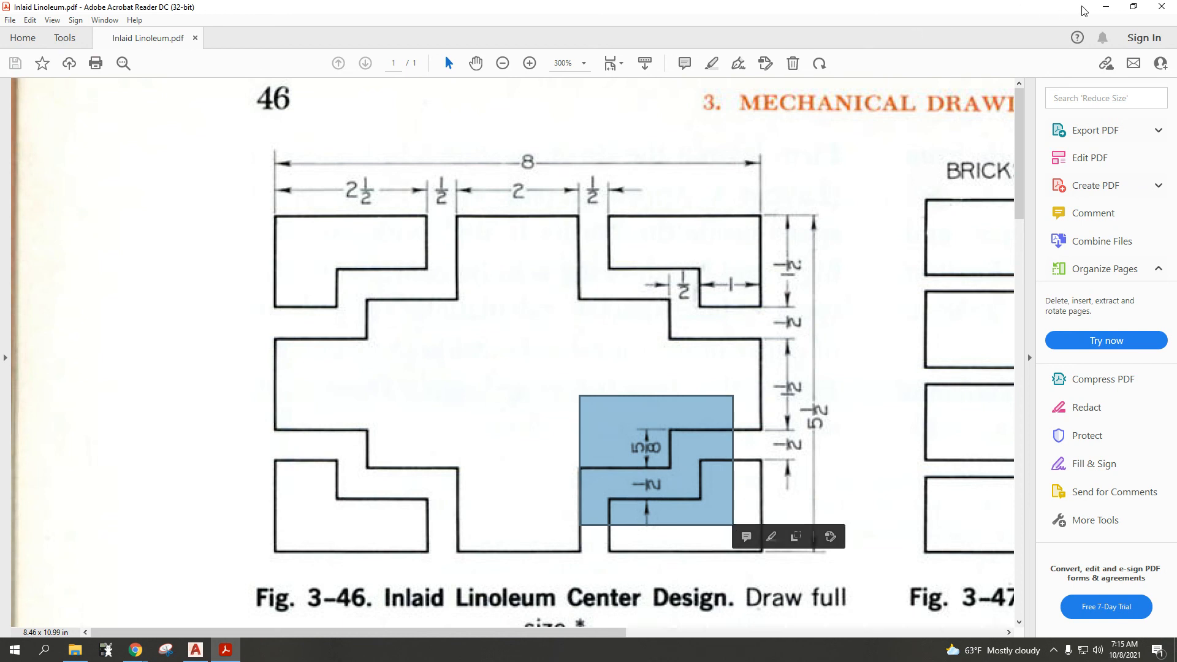
left_click_drag(225, 251, 887, 283)
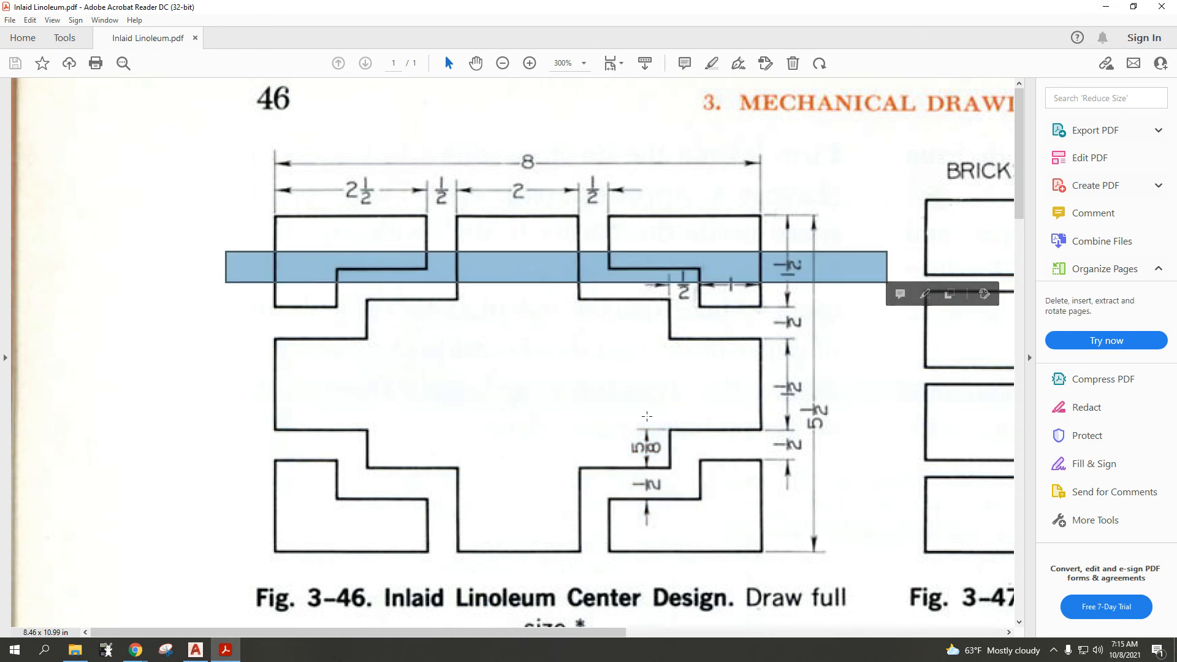
left_click(1106, 11)
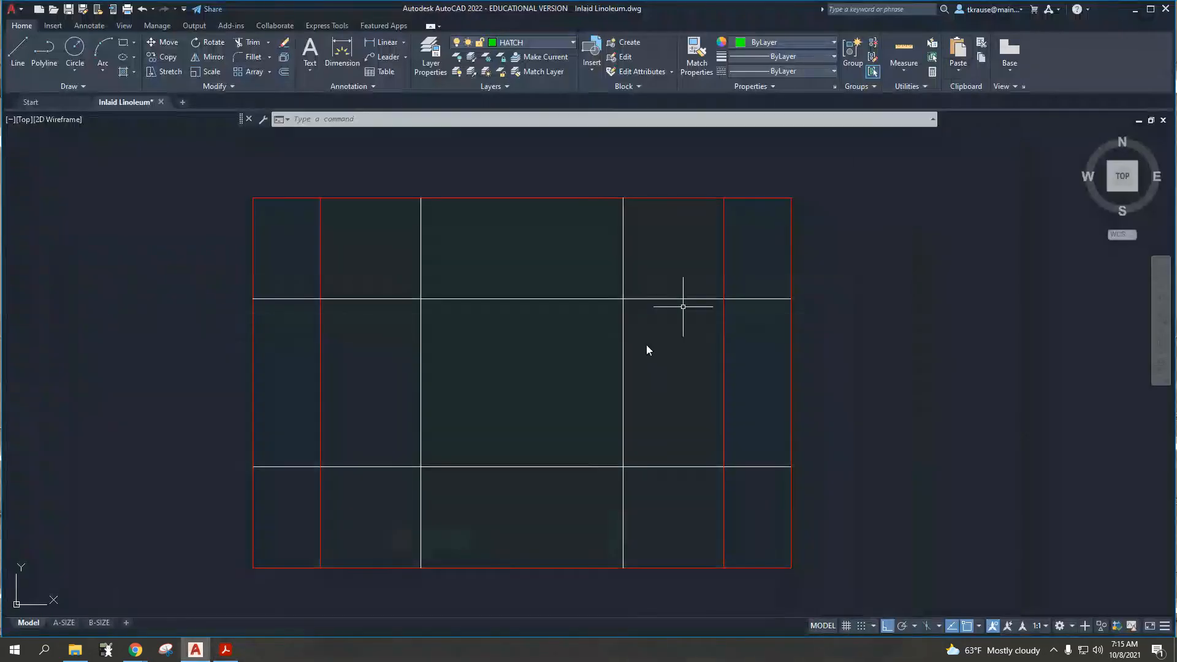
- Draw a freehand horizontal line between the top side and the upper inner line, extending past both sides of the rectangle
left_click(17, 49)
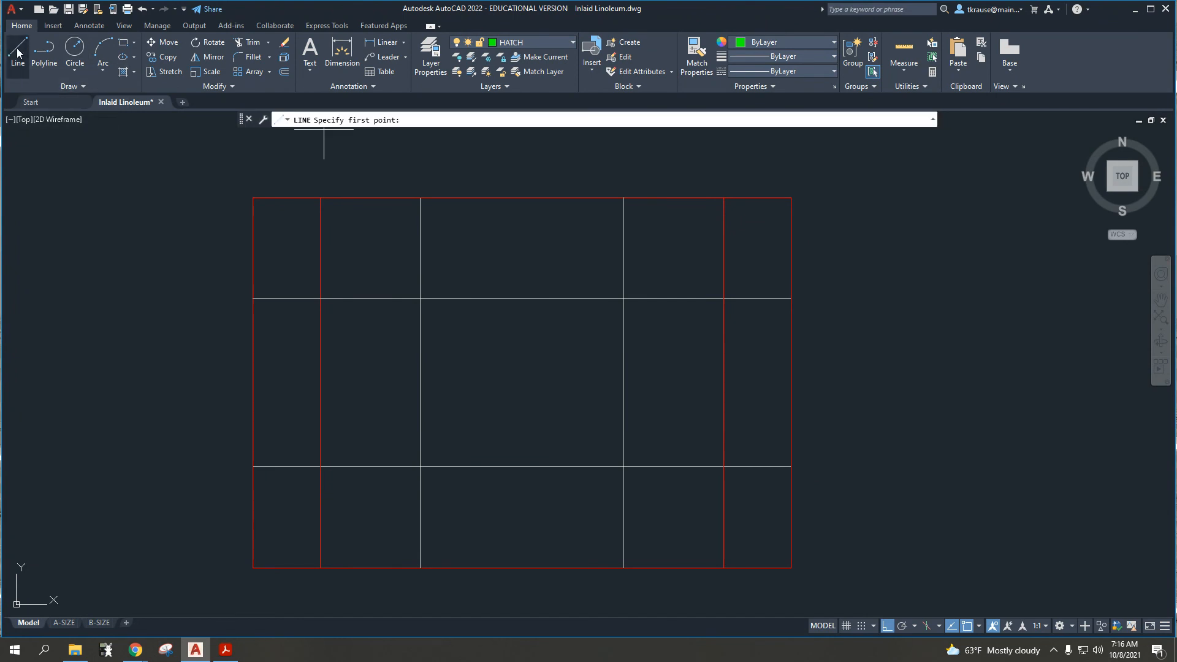
left_click(198, 252)
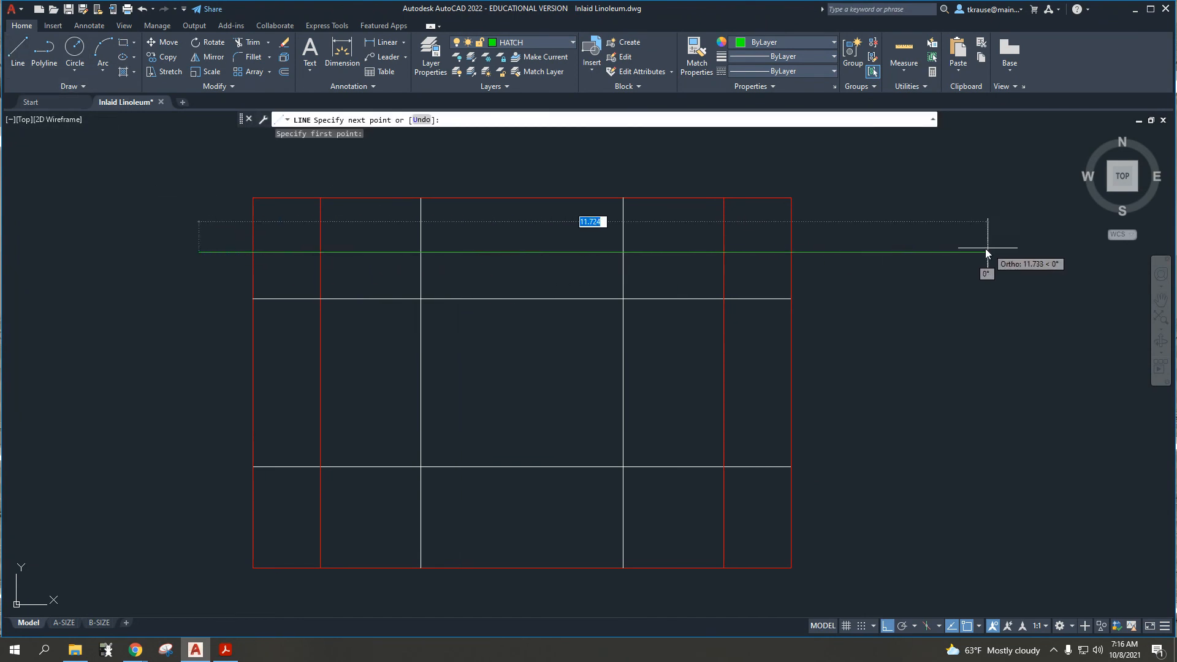
key("Escape")
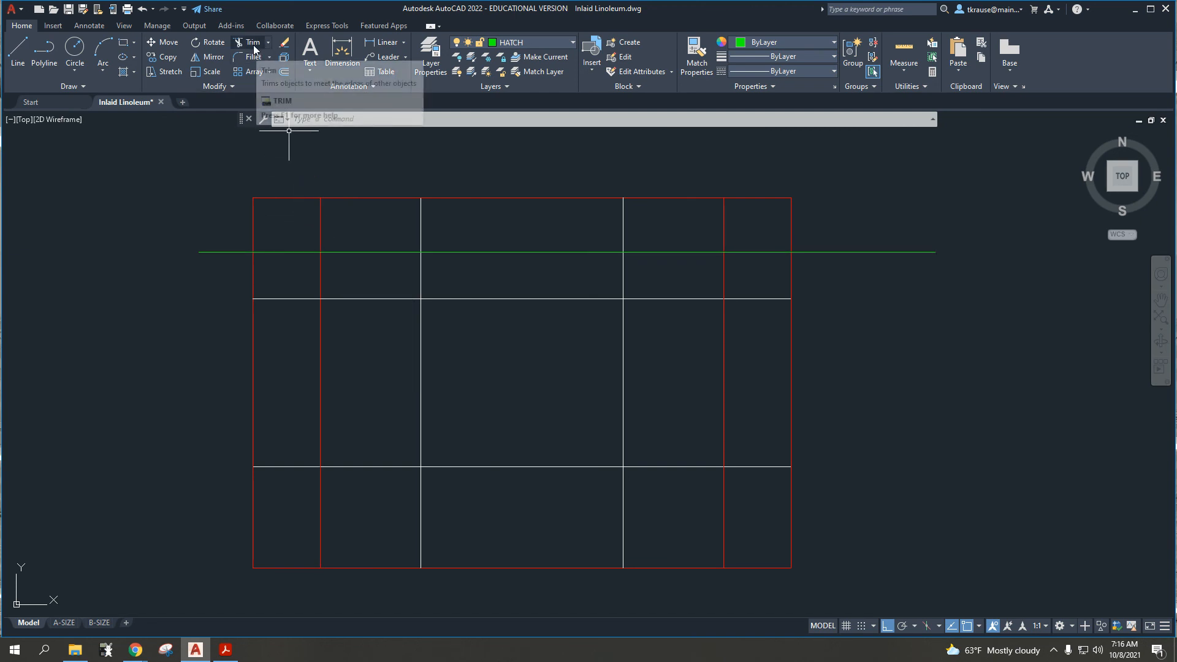
- Trim the freehand horizontal line back to the left 1-inch offset line, and trim that offset line's portion above it
left_click(231, 90)
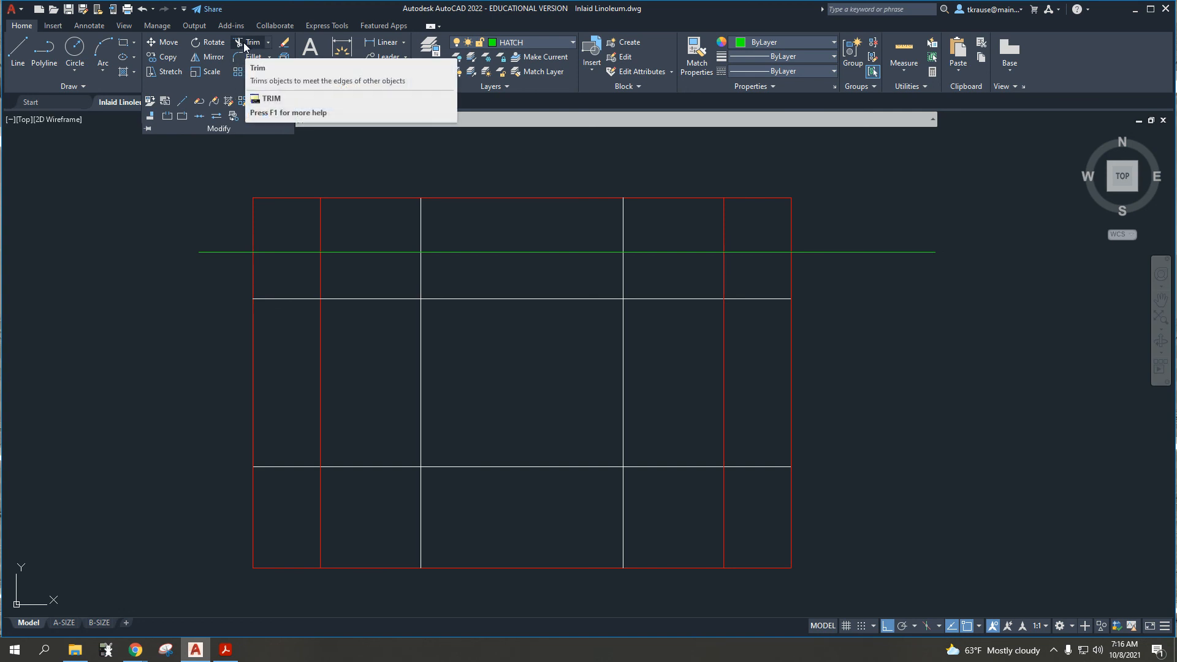
left_click(510, 122)
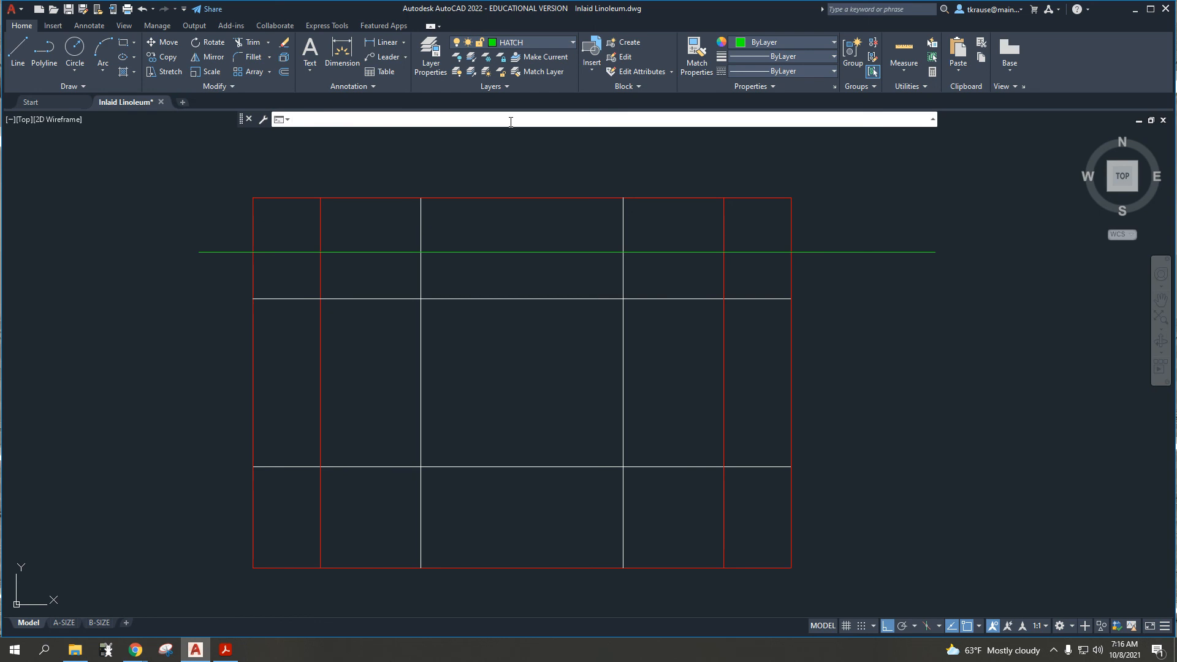
type("tr")
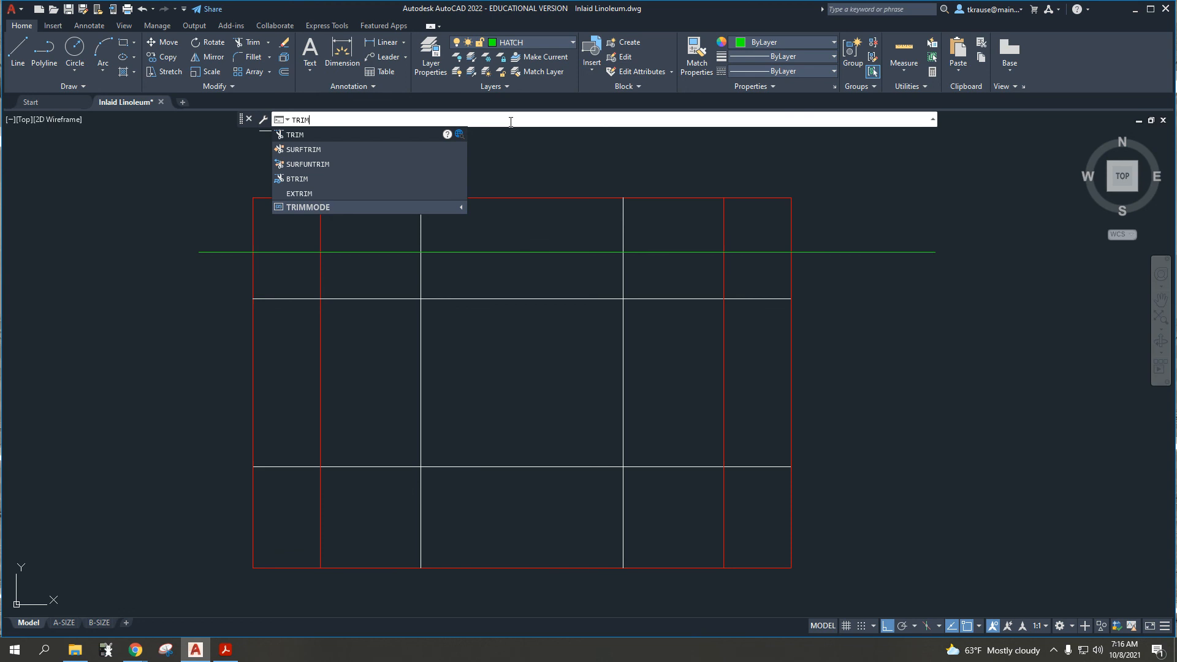
left_click(310, 135)
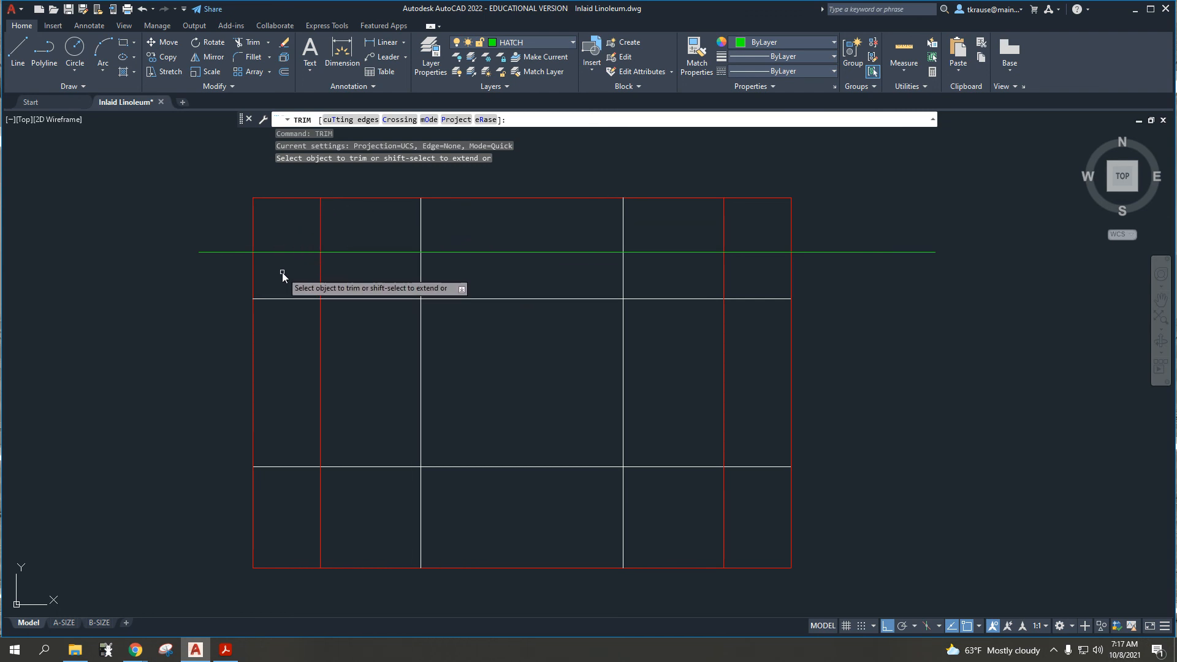
left_click(235, 252)
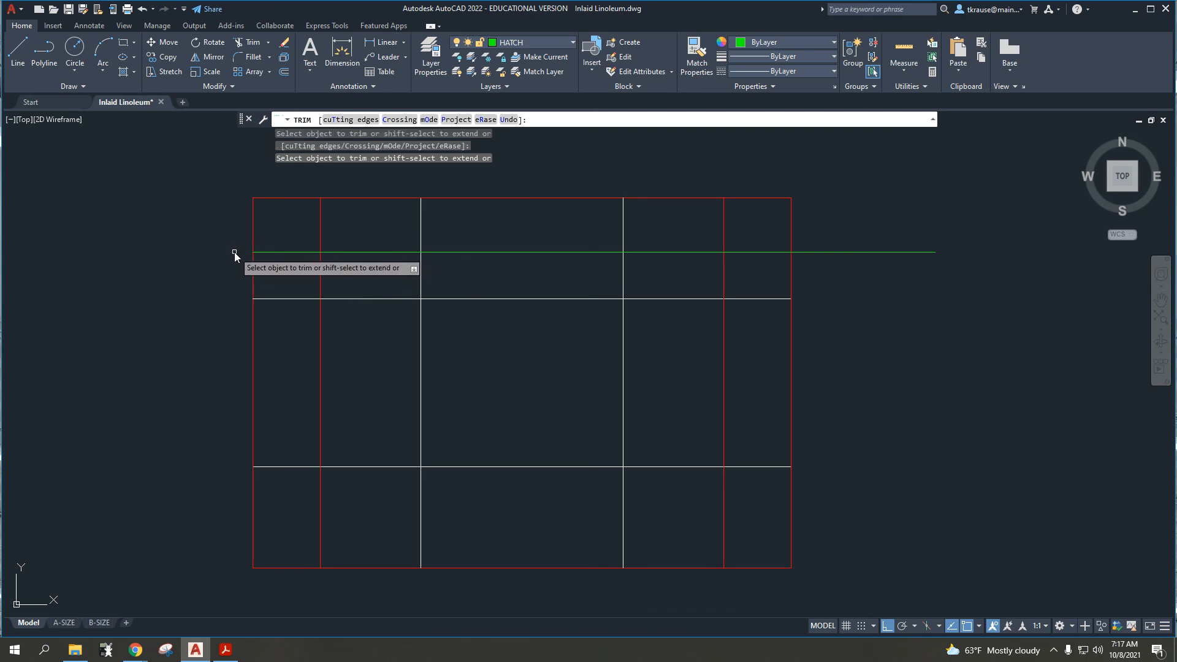
left_click(302, 252)
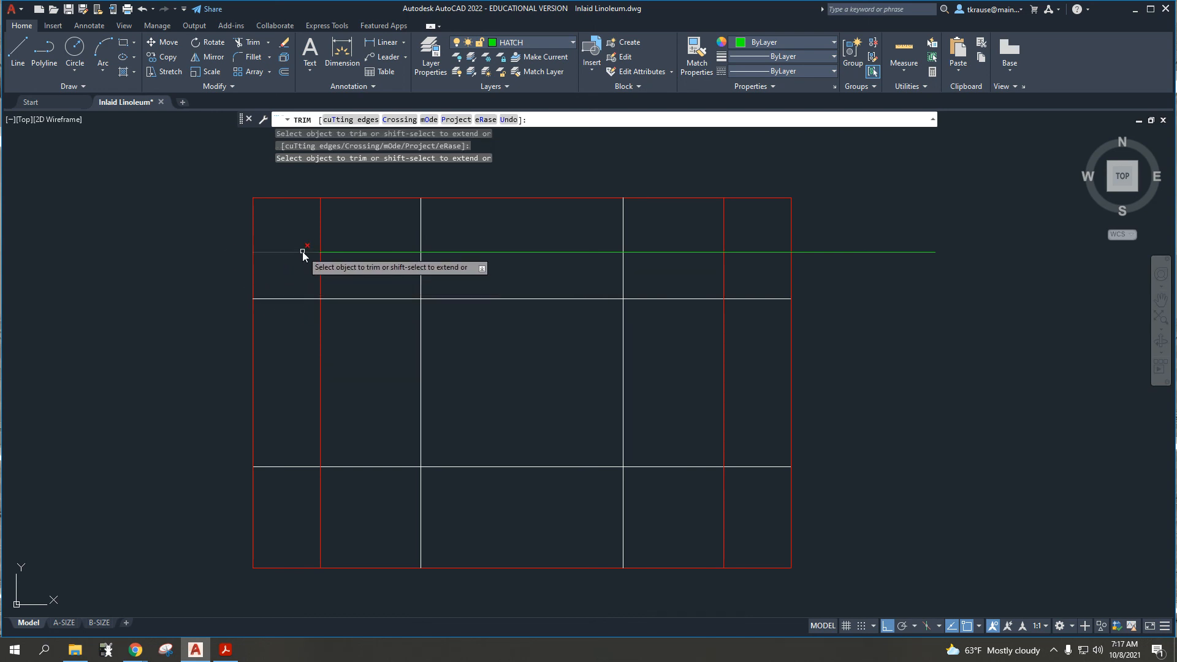
left_click(319, 223)
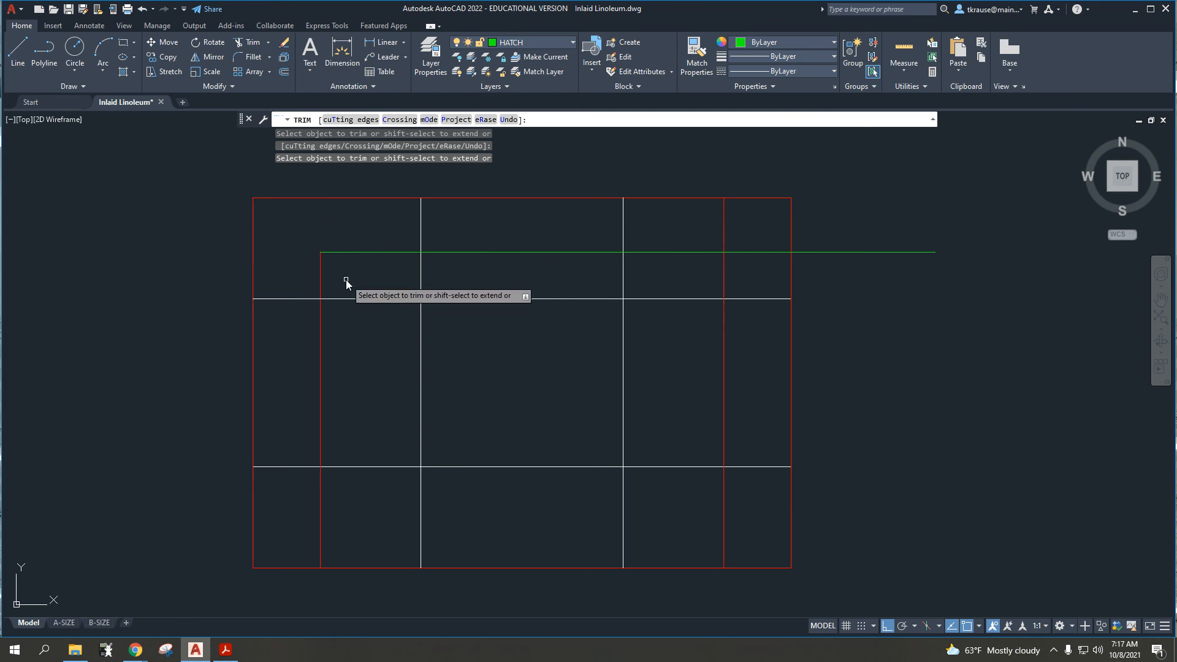
- Trim the surplus top-side, left-side and inner-line segments around the upper-left block to isolate its L-shape, and end the Trim command
left_click(436, 198)
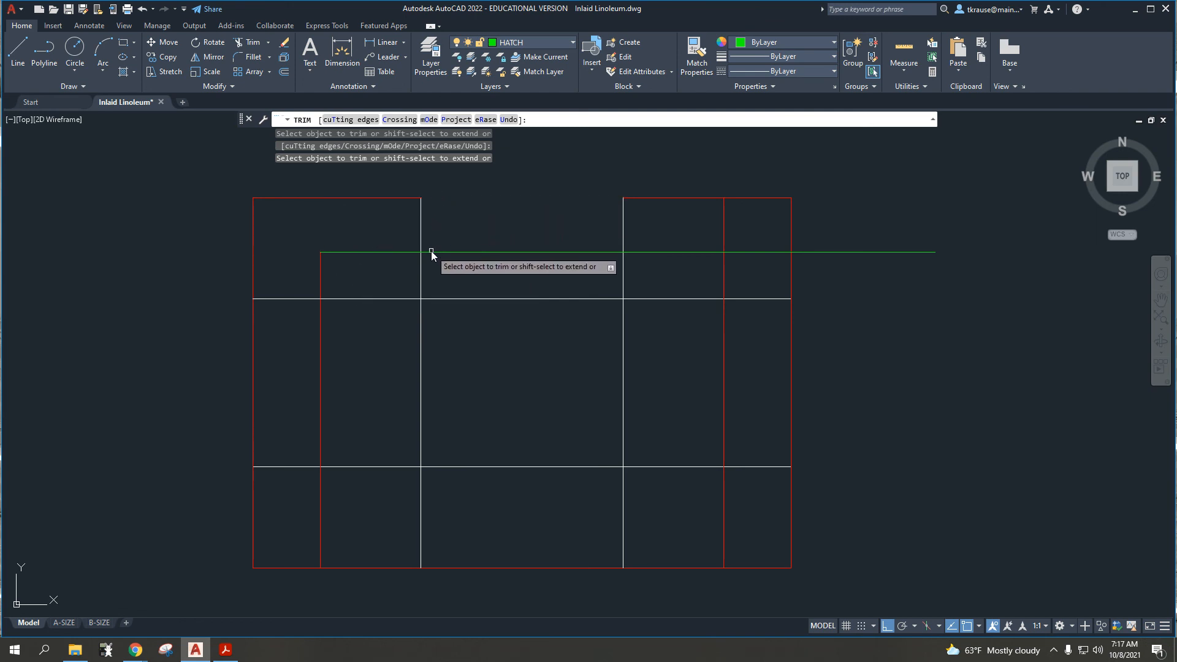
left_click(431, 251)
left_click(421, 265)
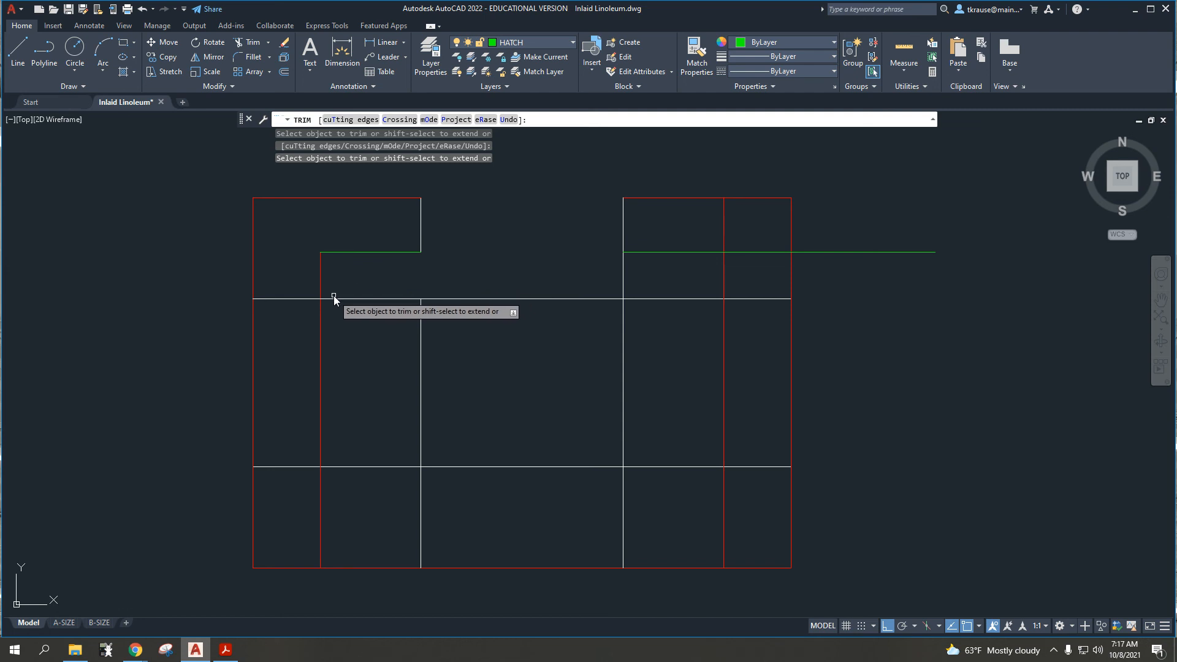
left_click(333, 299)
left_click(320, 315)
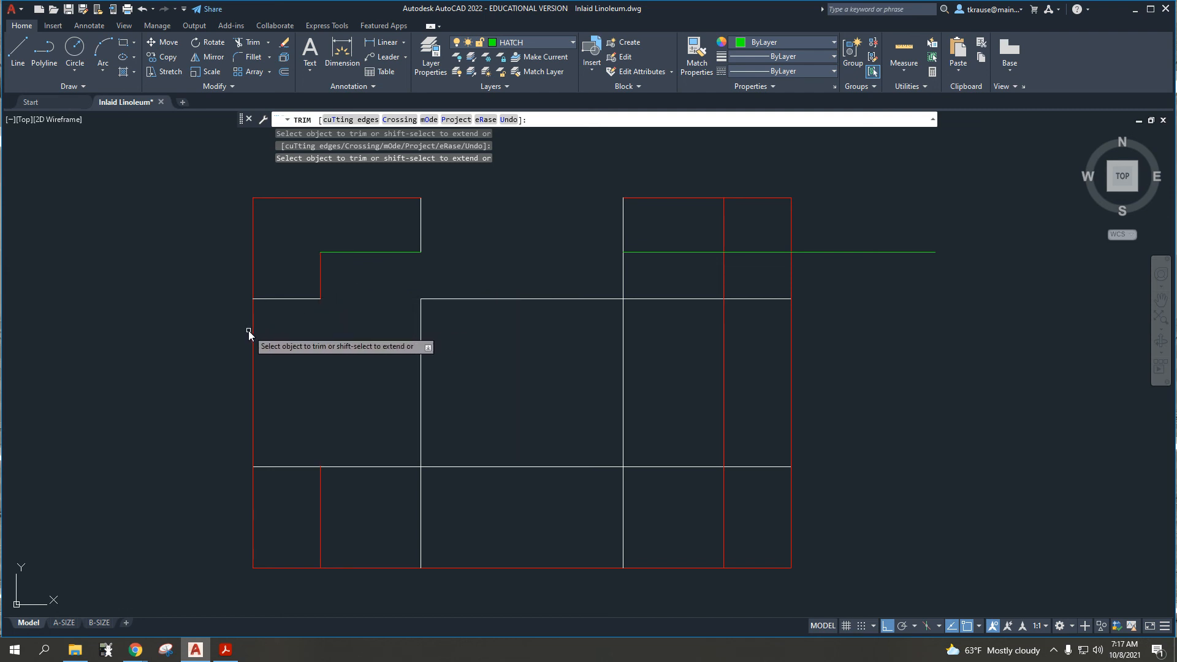
left_click(252, 337)
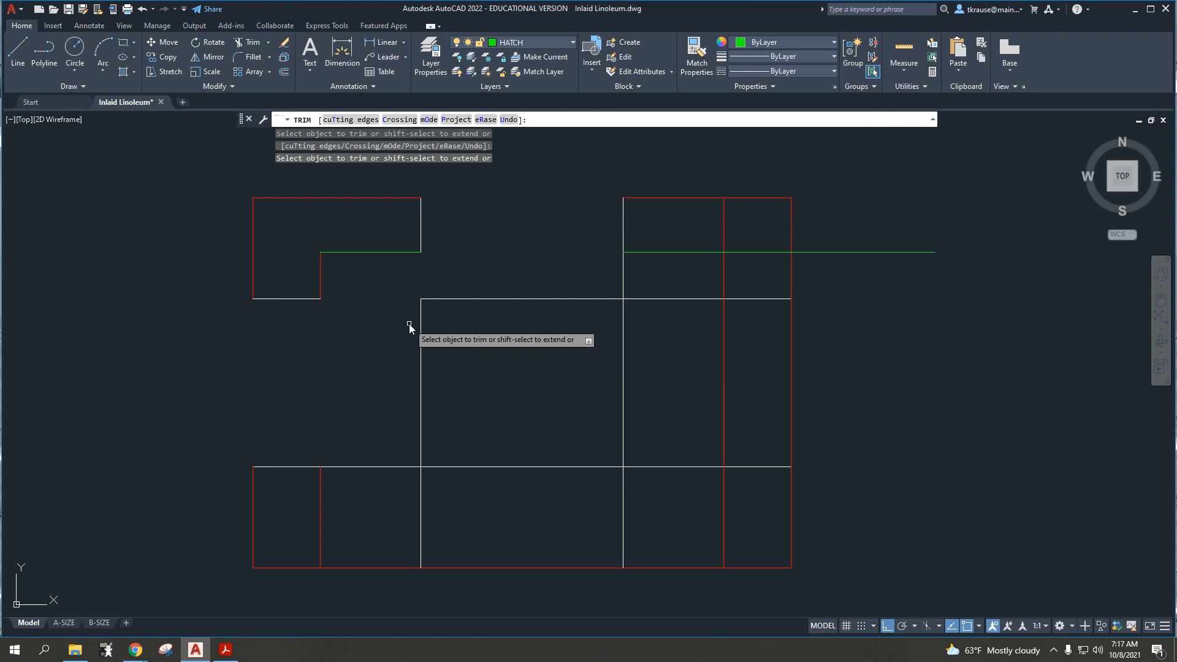
key("Escape")
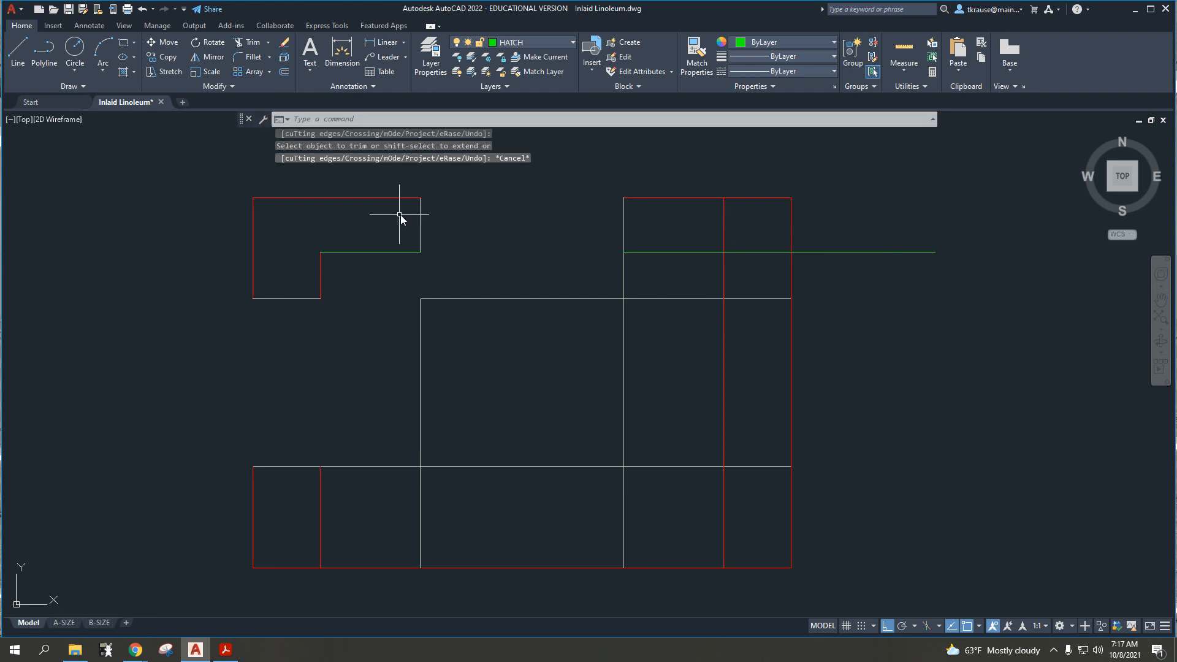
- Move all lines of the upper-left L-shaped block to the OBJ layer and clear the selection
left_click(216, 178)
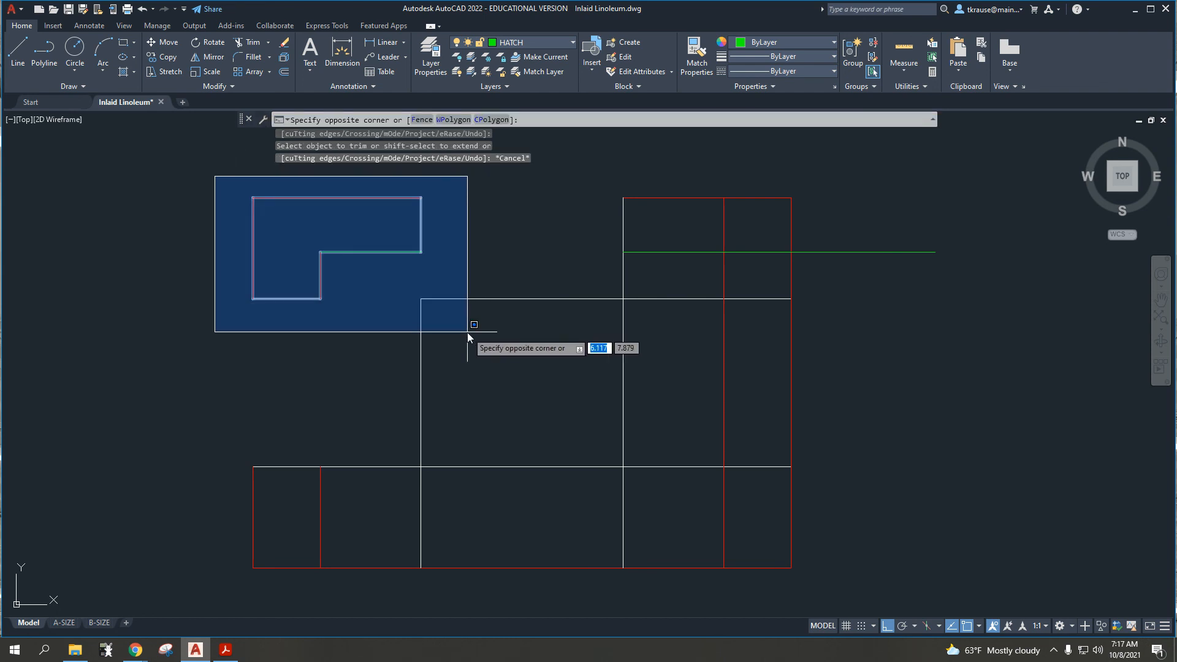
key("Escape")
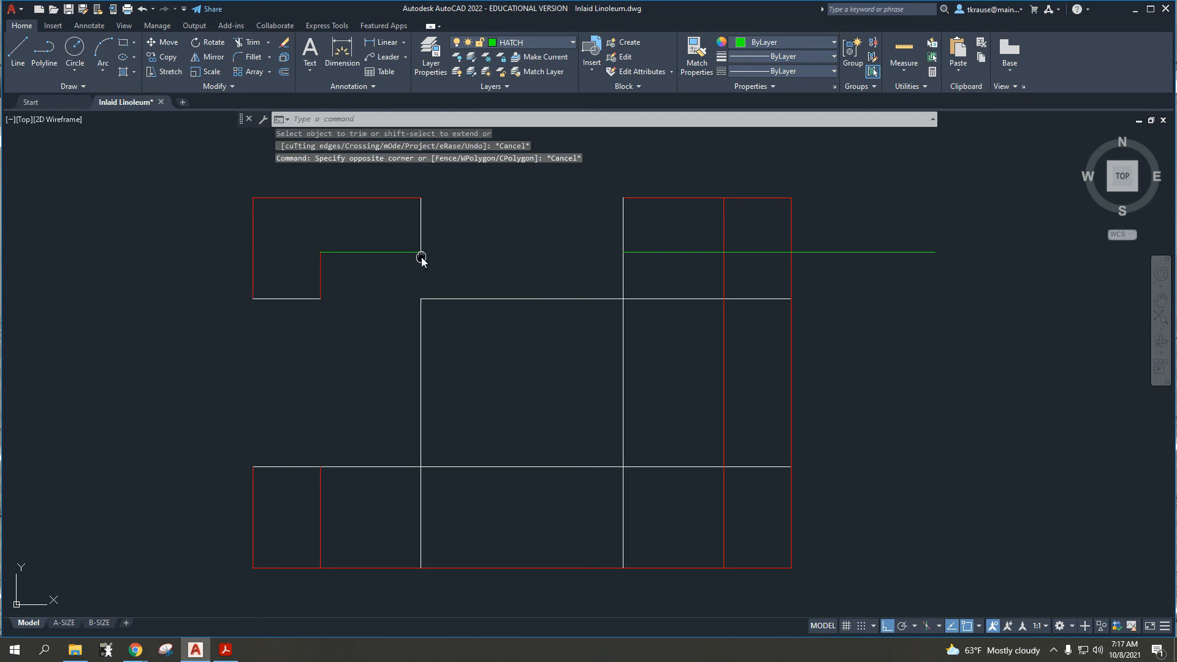
middle_click_drag(421, 258, 428, 301)
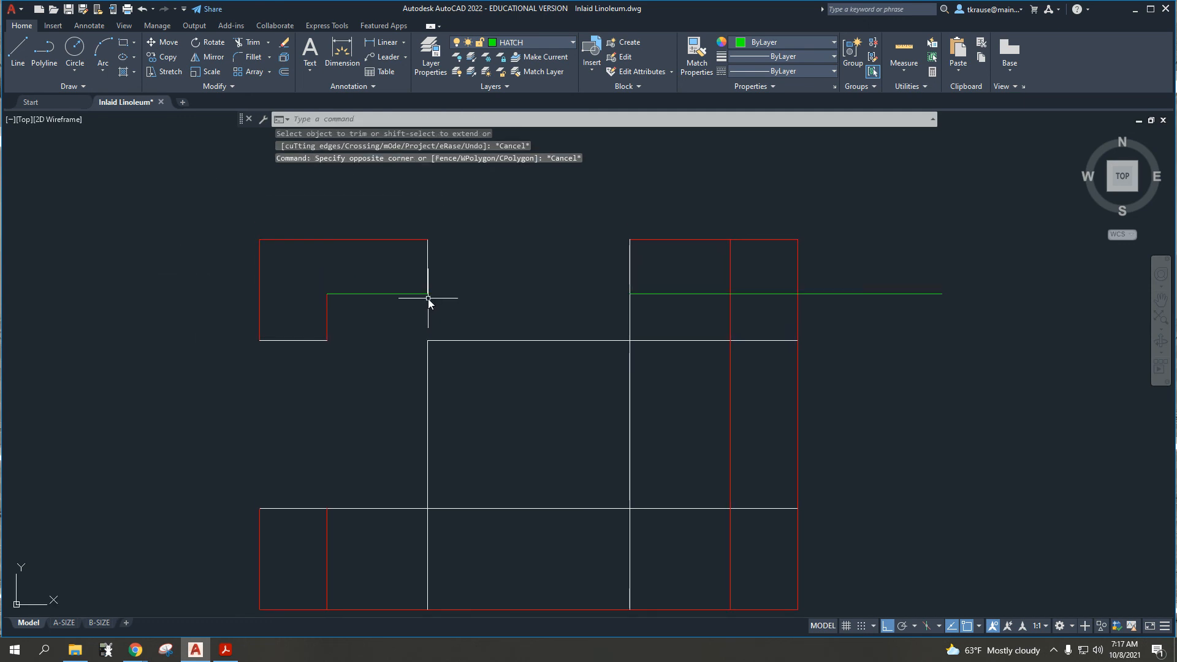
left_click(218, 210)
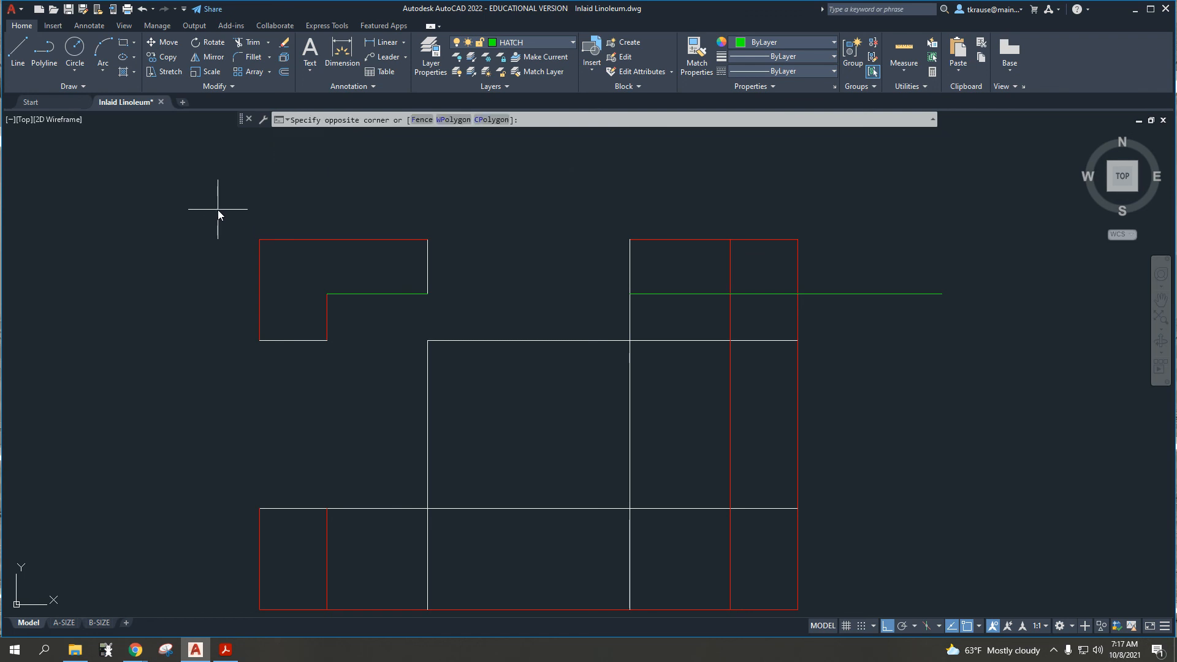
left_click(462, 363)
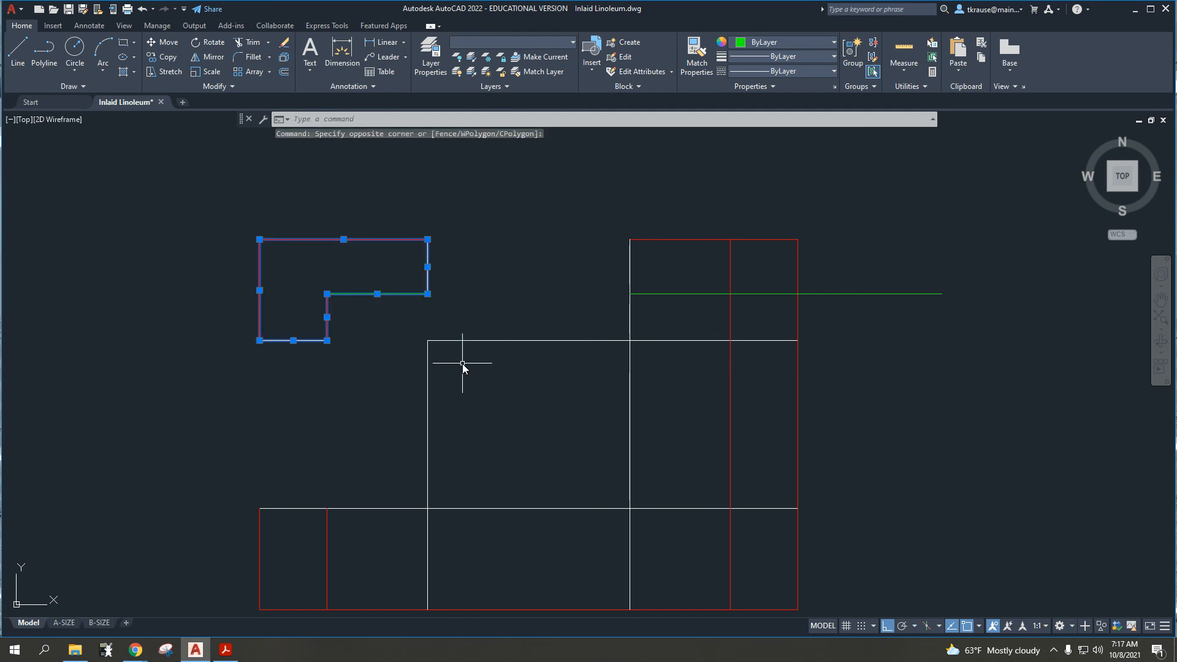
left_click(571, 43)
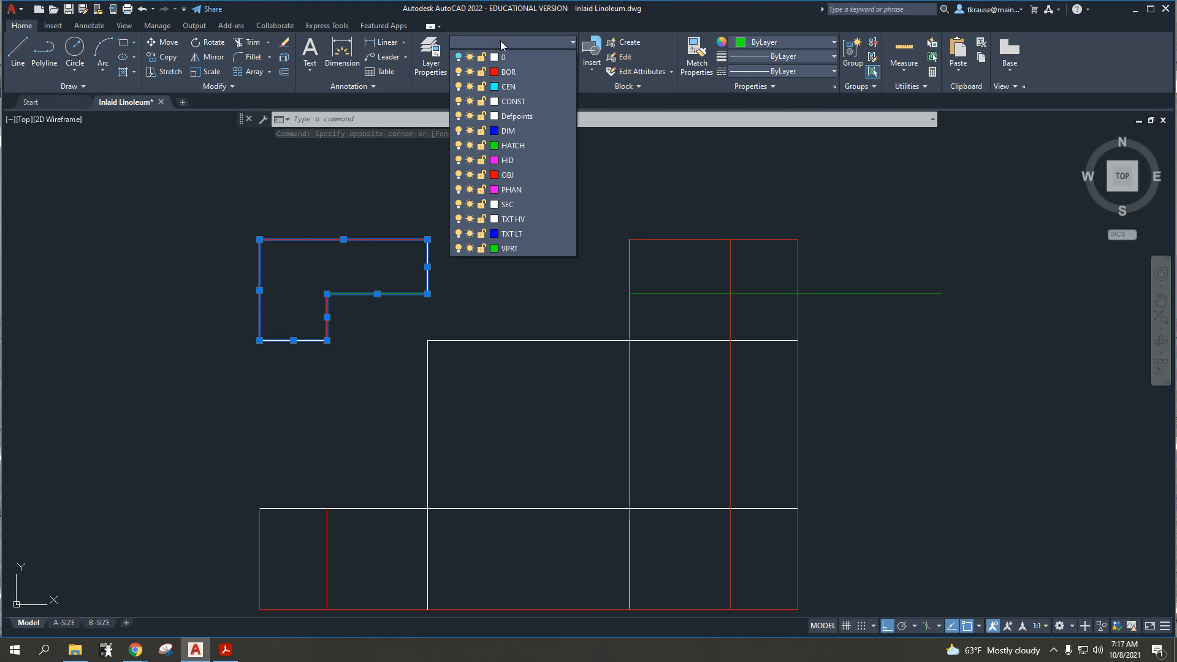
left_click(509, 175)
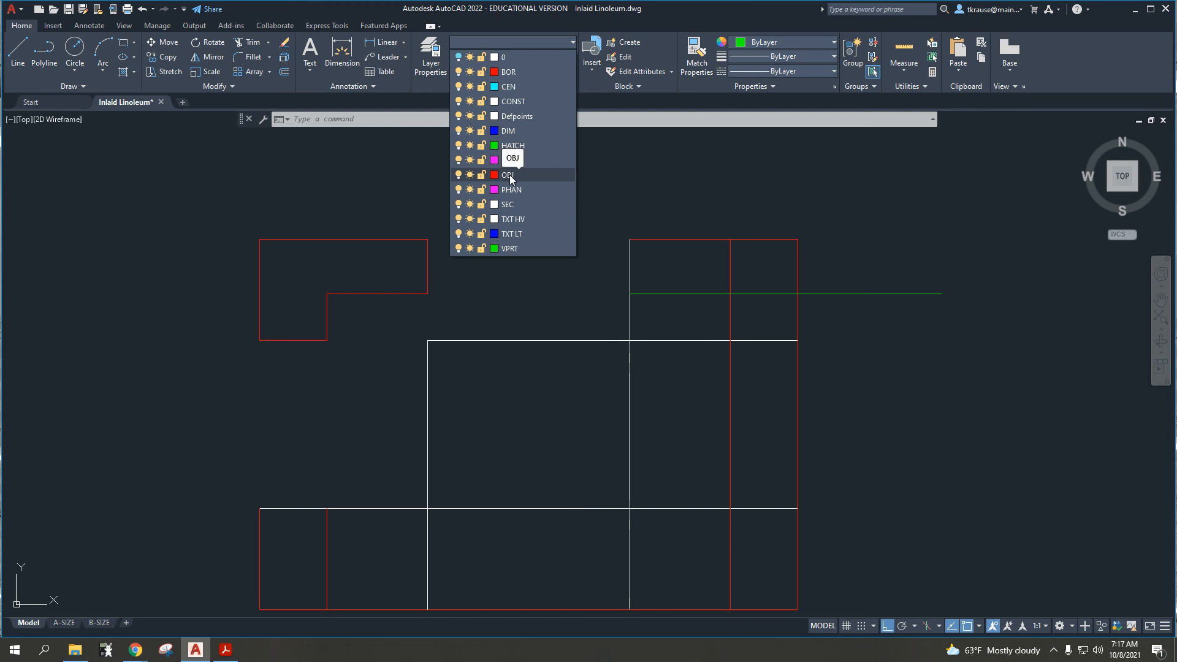
left_click(429, 260)
left_click(446, 259)
key("Escape")
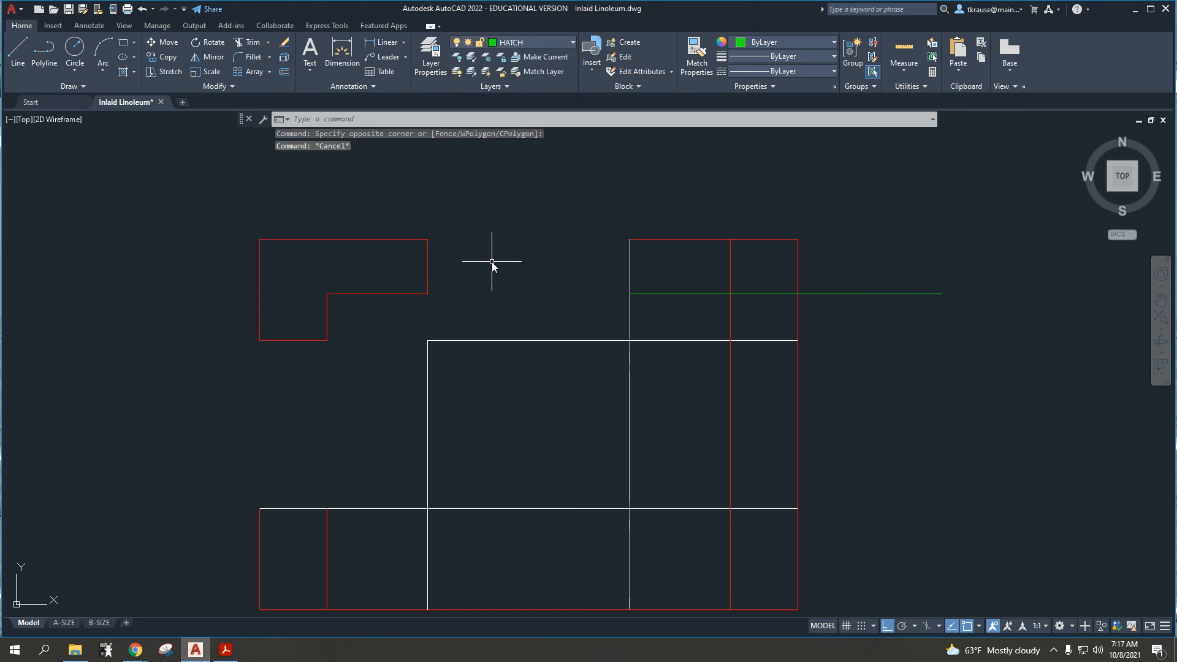
key("Escape")
key("Escape")
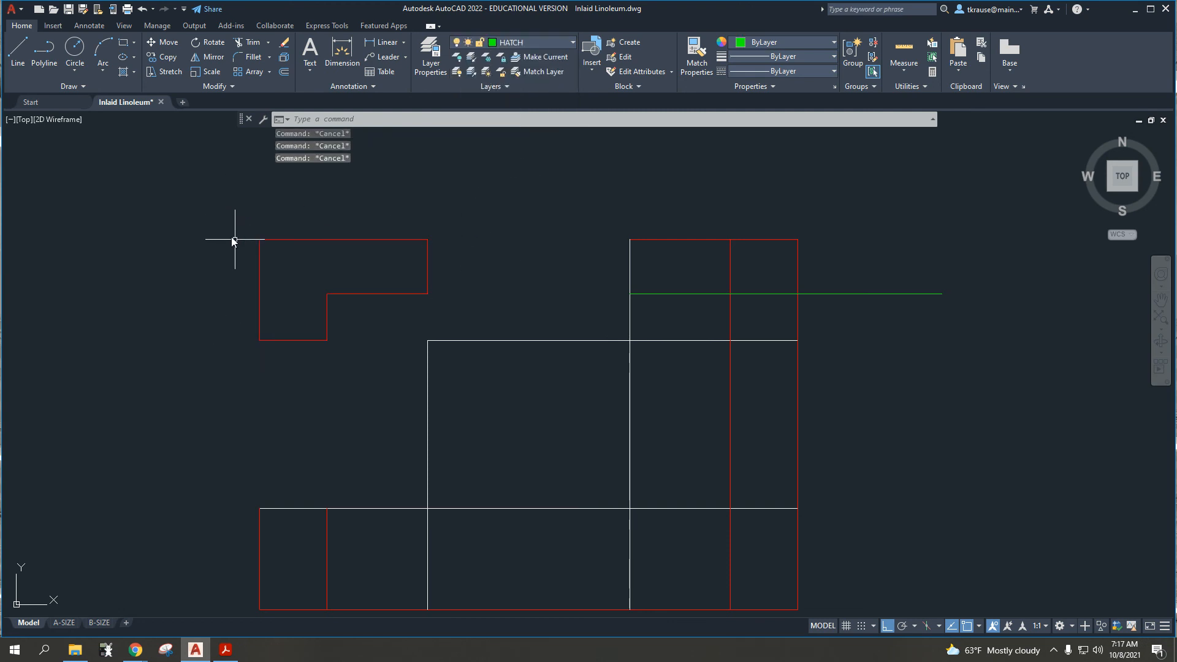
left_click(178, 183)
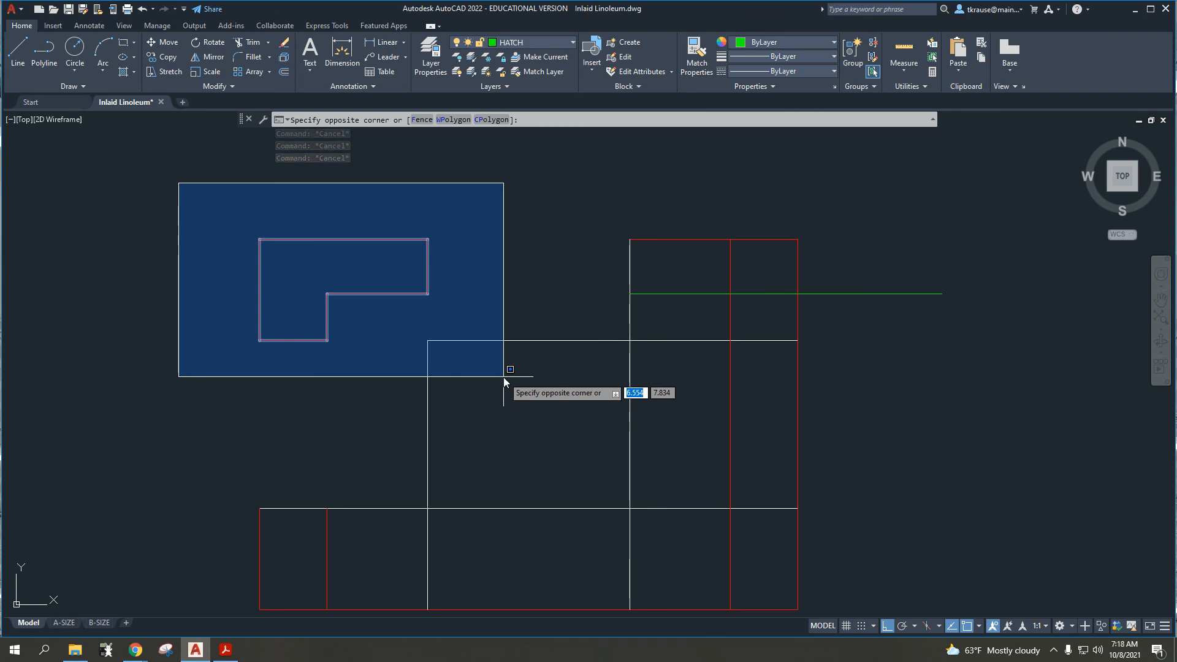
key("Escape")
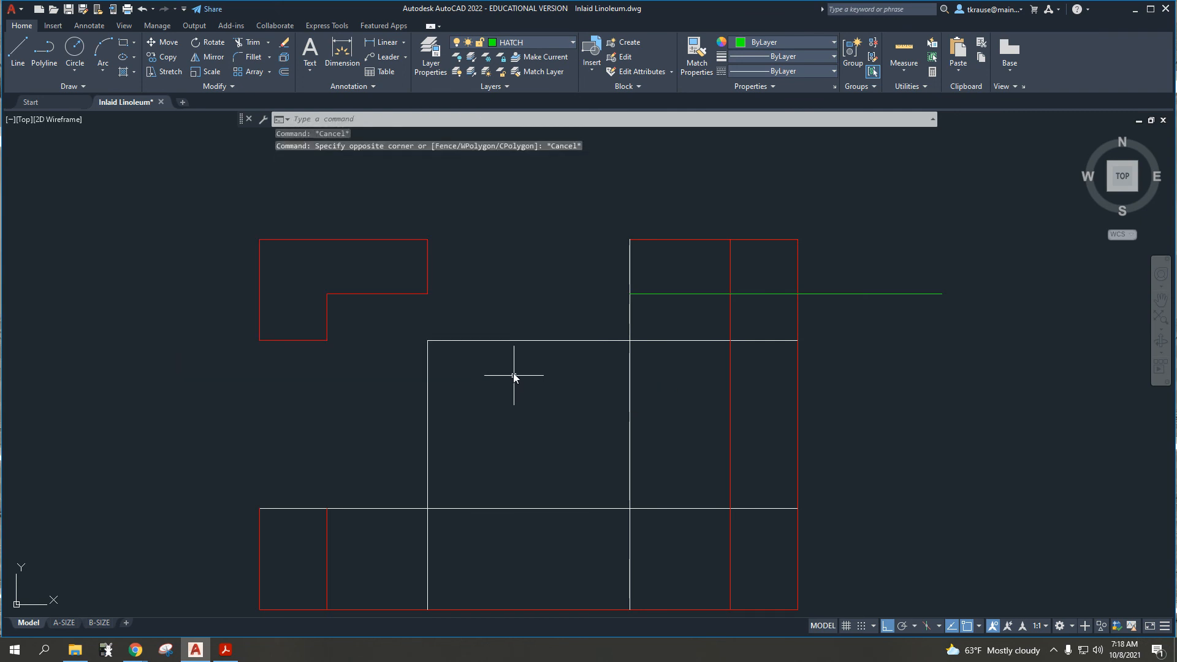
left_click(174, 185)
left_click(586, 403)
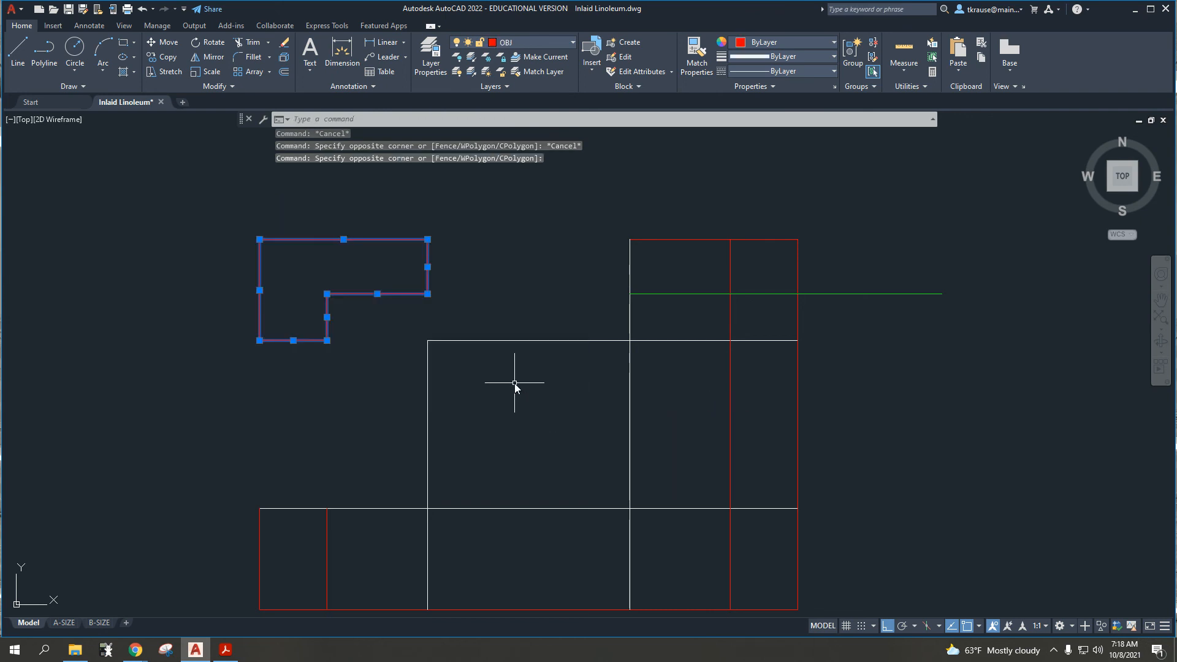
key("Escape")
key("Escape")
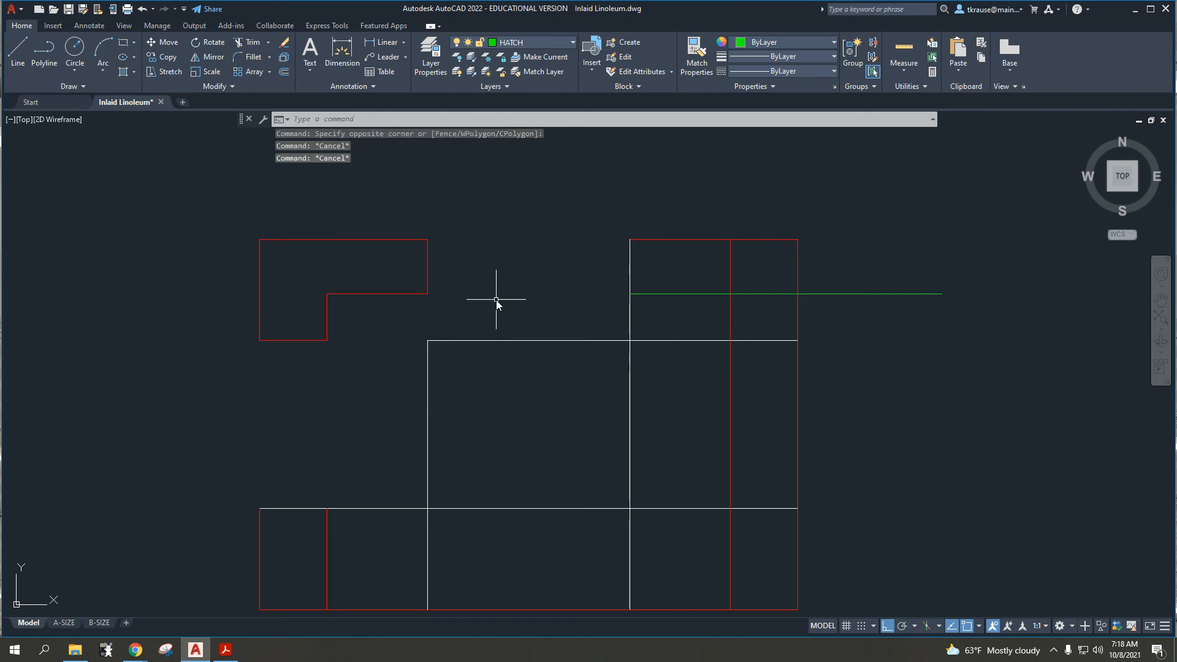
- Save the Inlaid Linoleum drawing
key("ctrl+s")
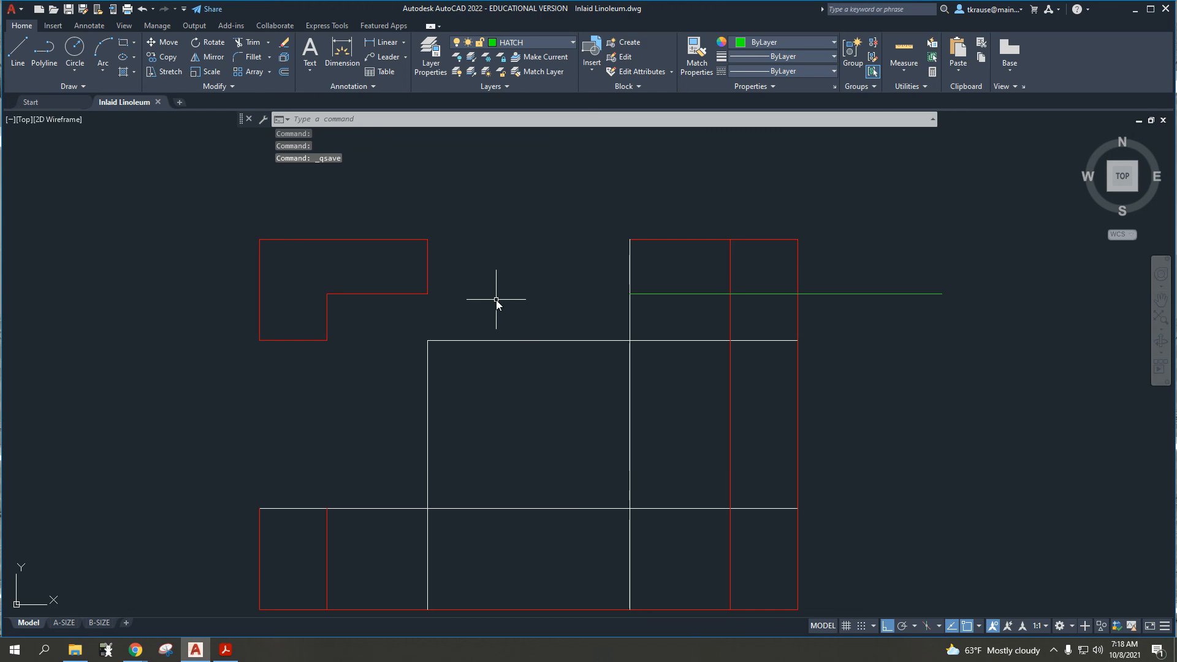
- Switch to the Inlaid Linoleum PDF in Acrobat Reader and examine how the corner blocks align horizontally and vertically in Fig. 3-46
left_click(226, 649)
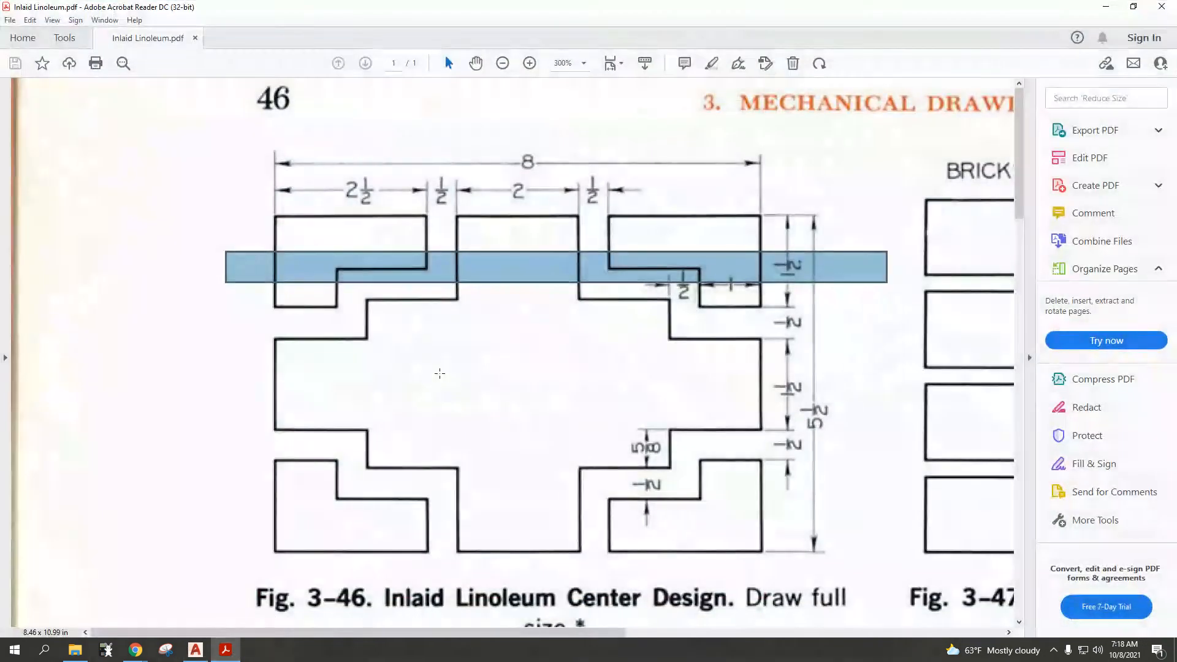
left_click(232, 237)
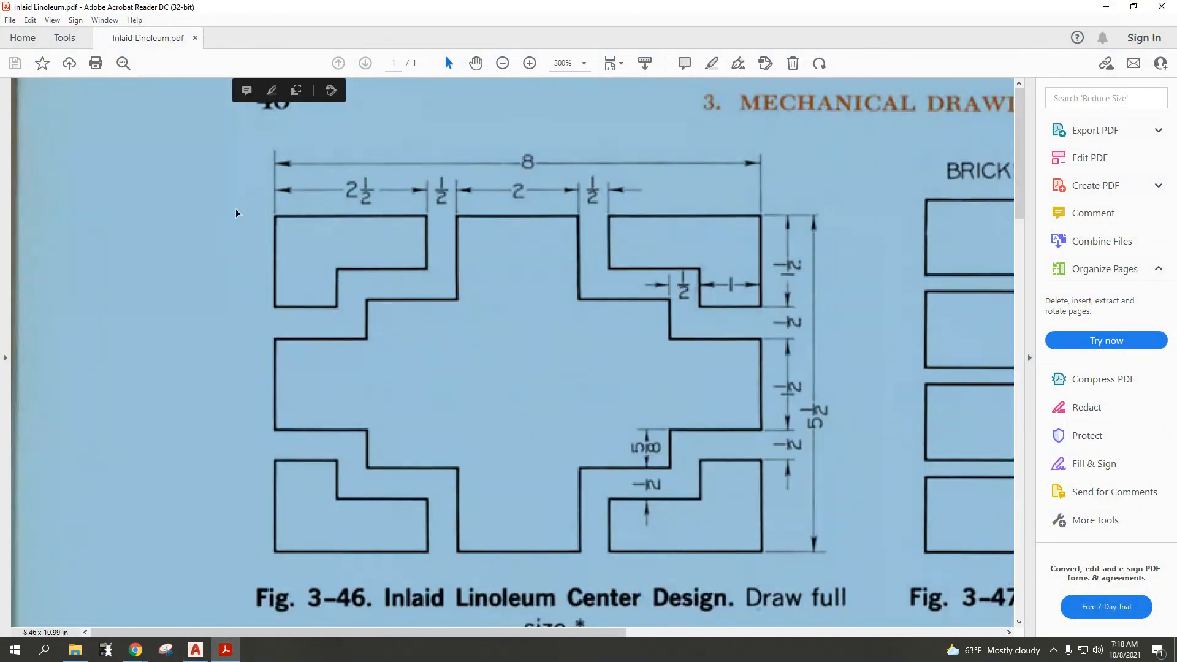
left_click(240, 215)
mouse_move(249, 204)
left_mouse_down()
mouse_move(519, 237)
mouse_move(821, 240)
left_mouse_up()
left_click(406, 208)
left_click(271, 227)
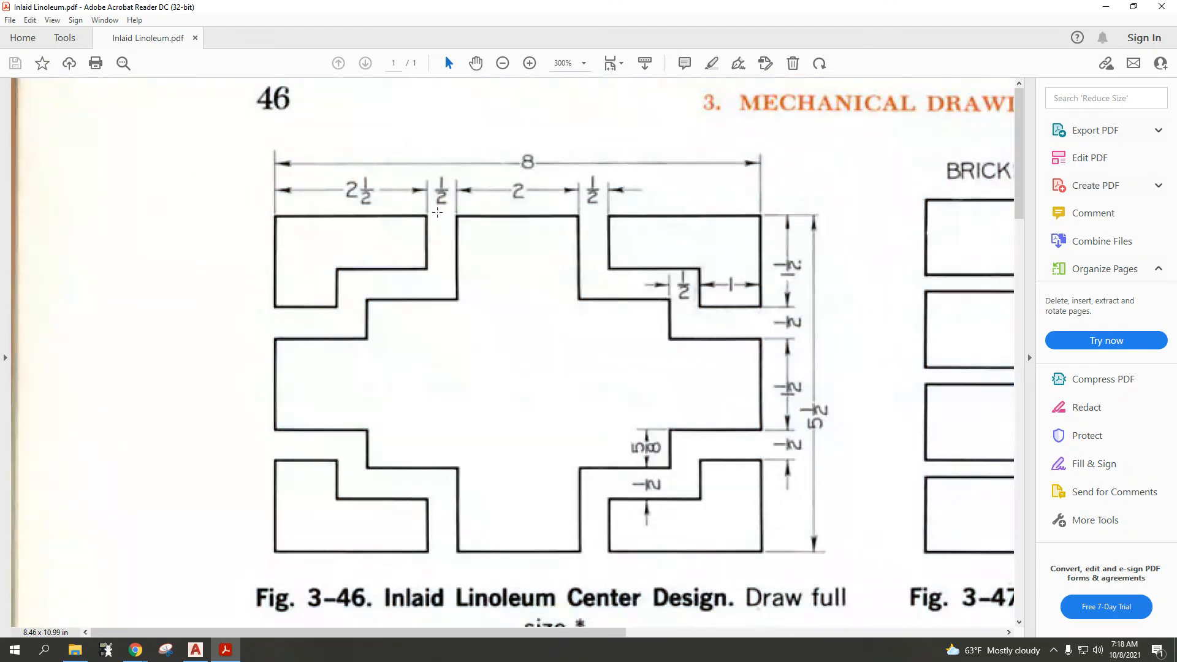
mouse_move(410, 205)
left_mouse_down()
mouse_move(444, 419)
mouse_move(445, 581)
left_mouse_up()
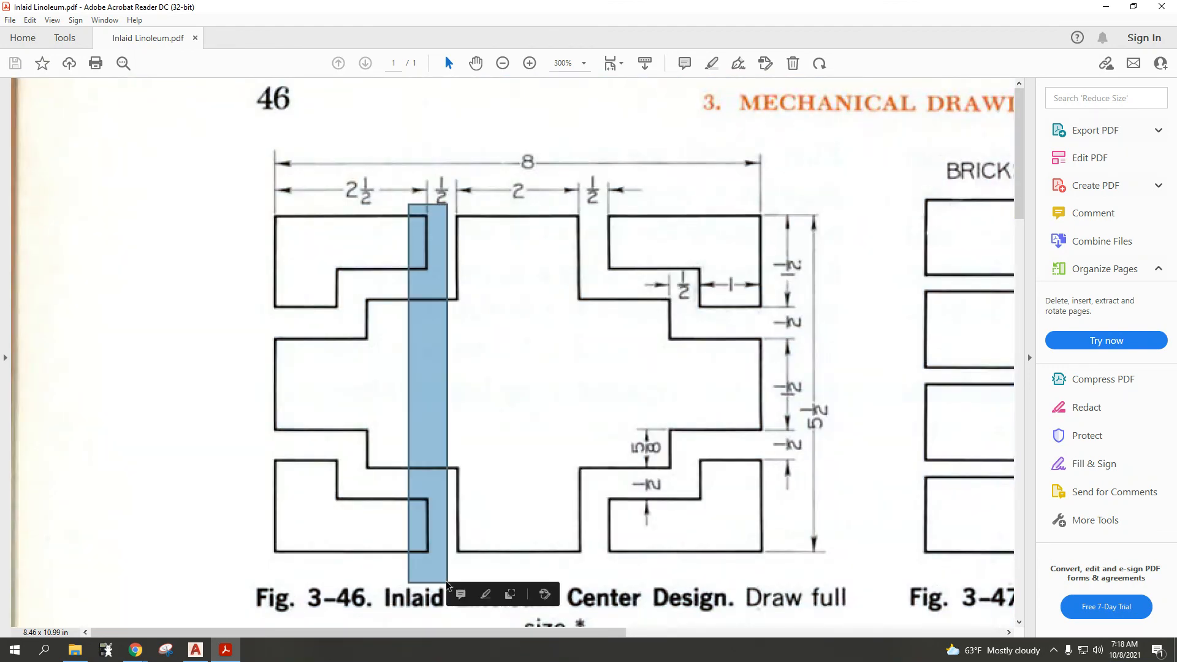
left_click(301, 313)
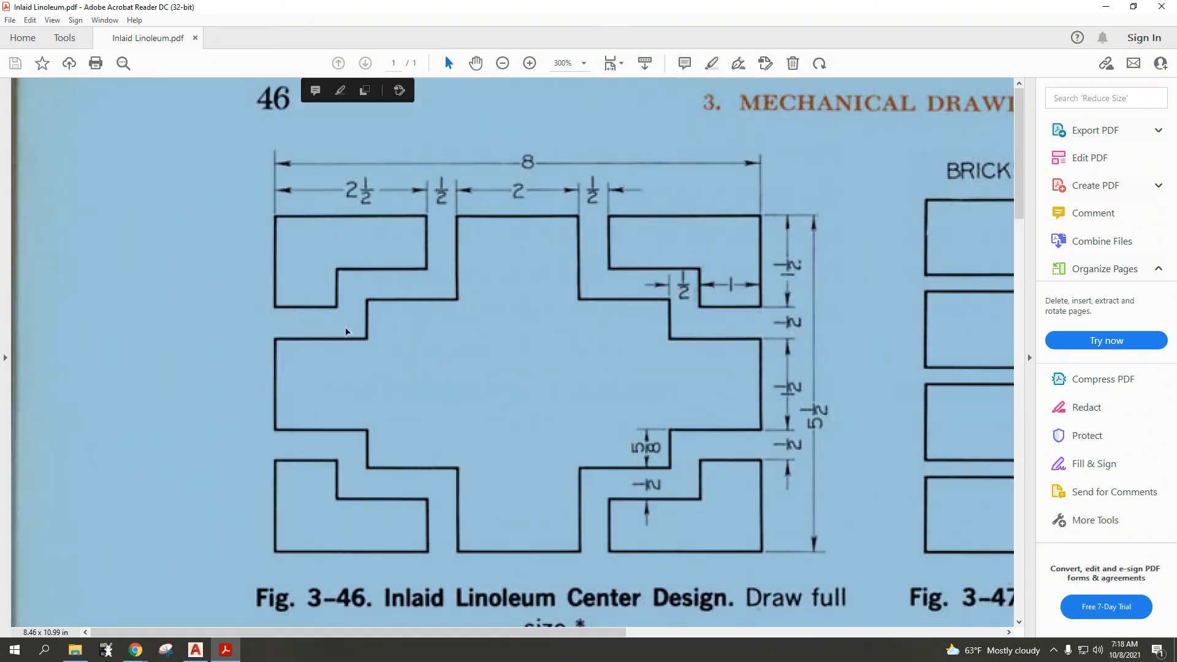